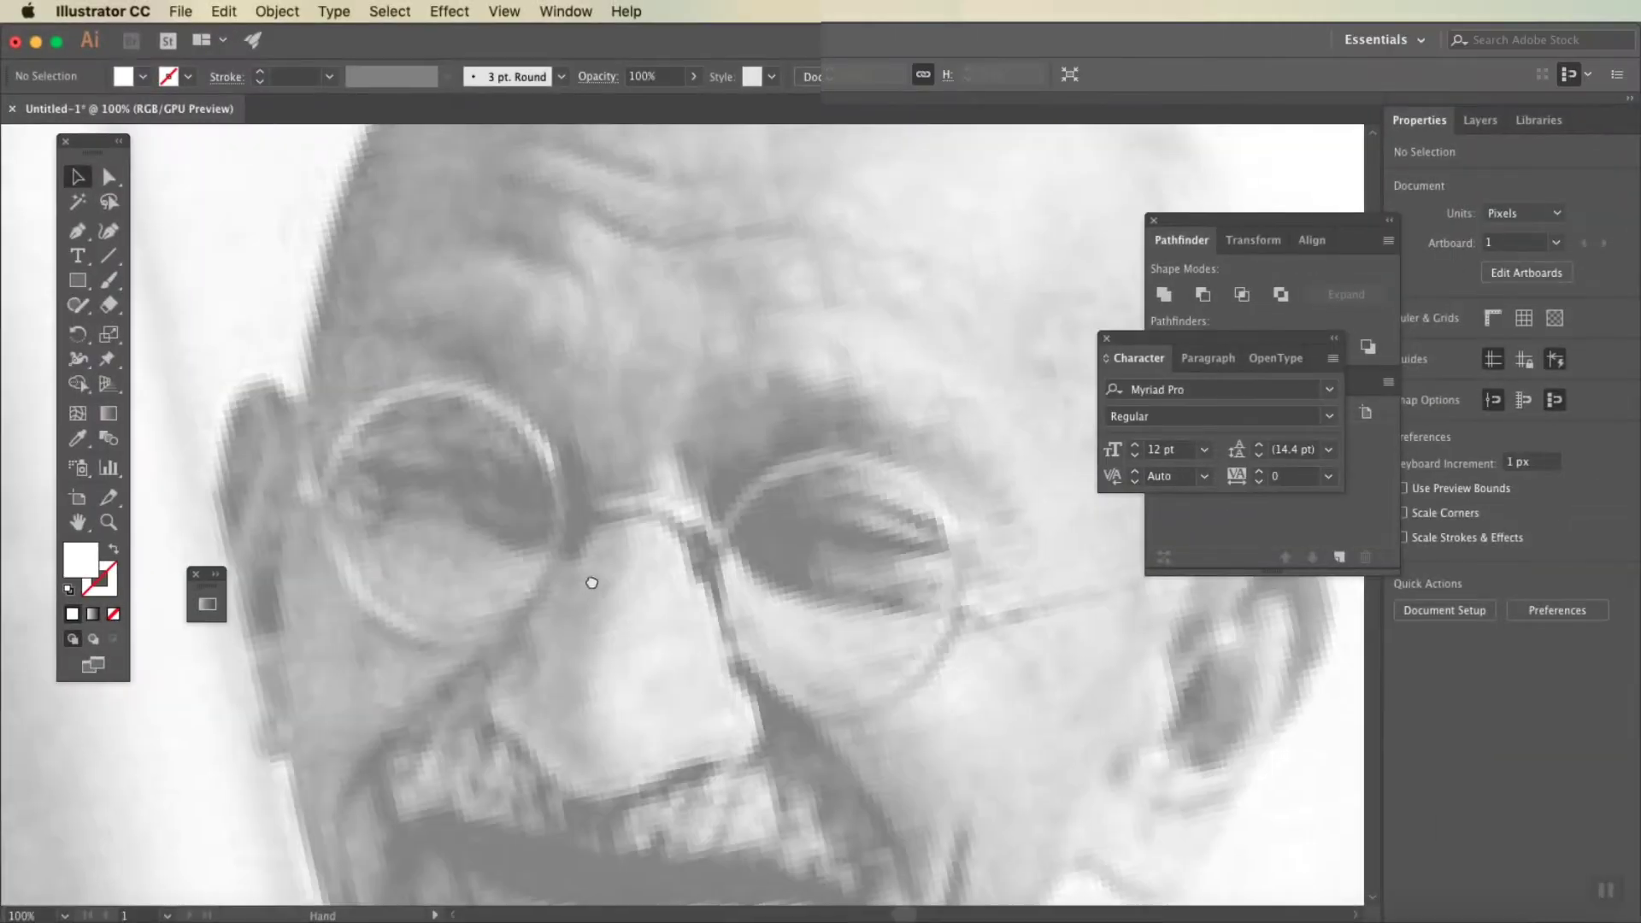
# Step: Begin tracing the right eye's upper outline with the Pen tool, with the fill set to none
pyautogui.press('p')
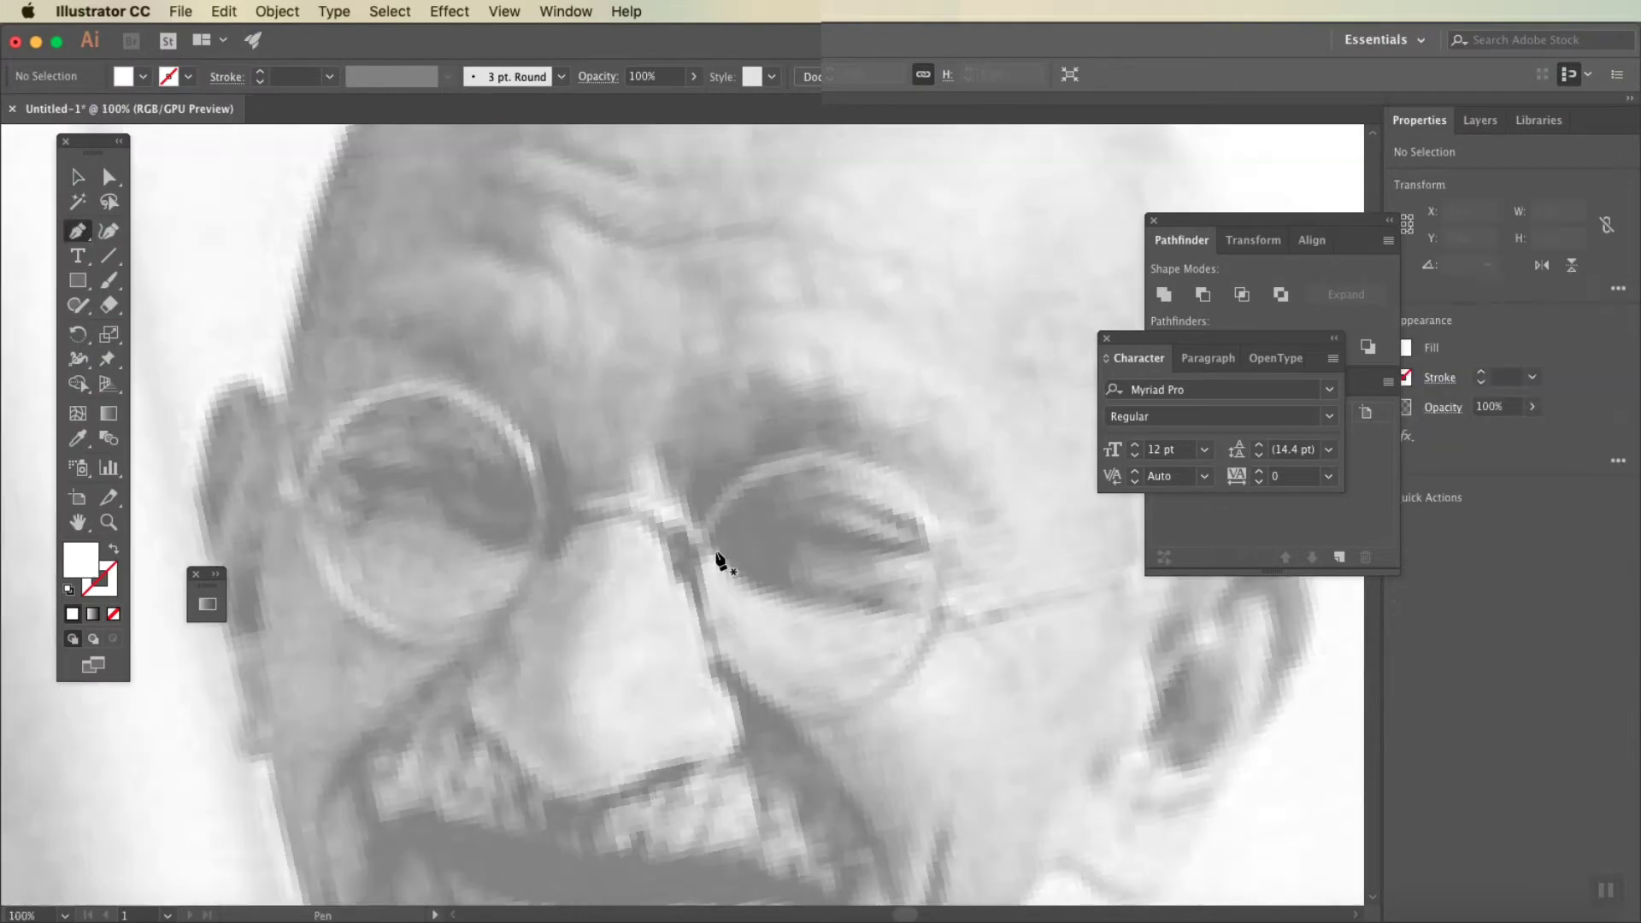
pyautogui.click(708, 542)
pyautogui.moveTo(766, 480); pyautogui.dragTo(806, 464)
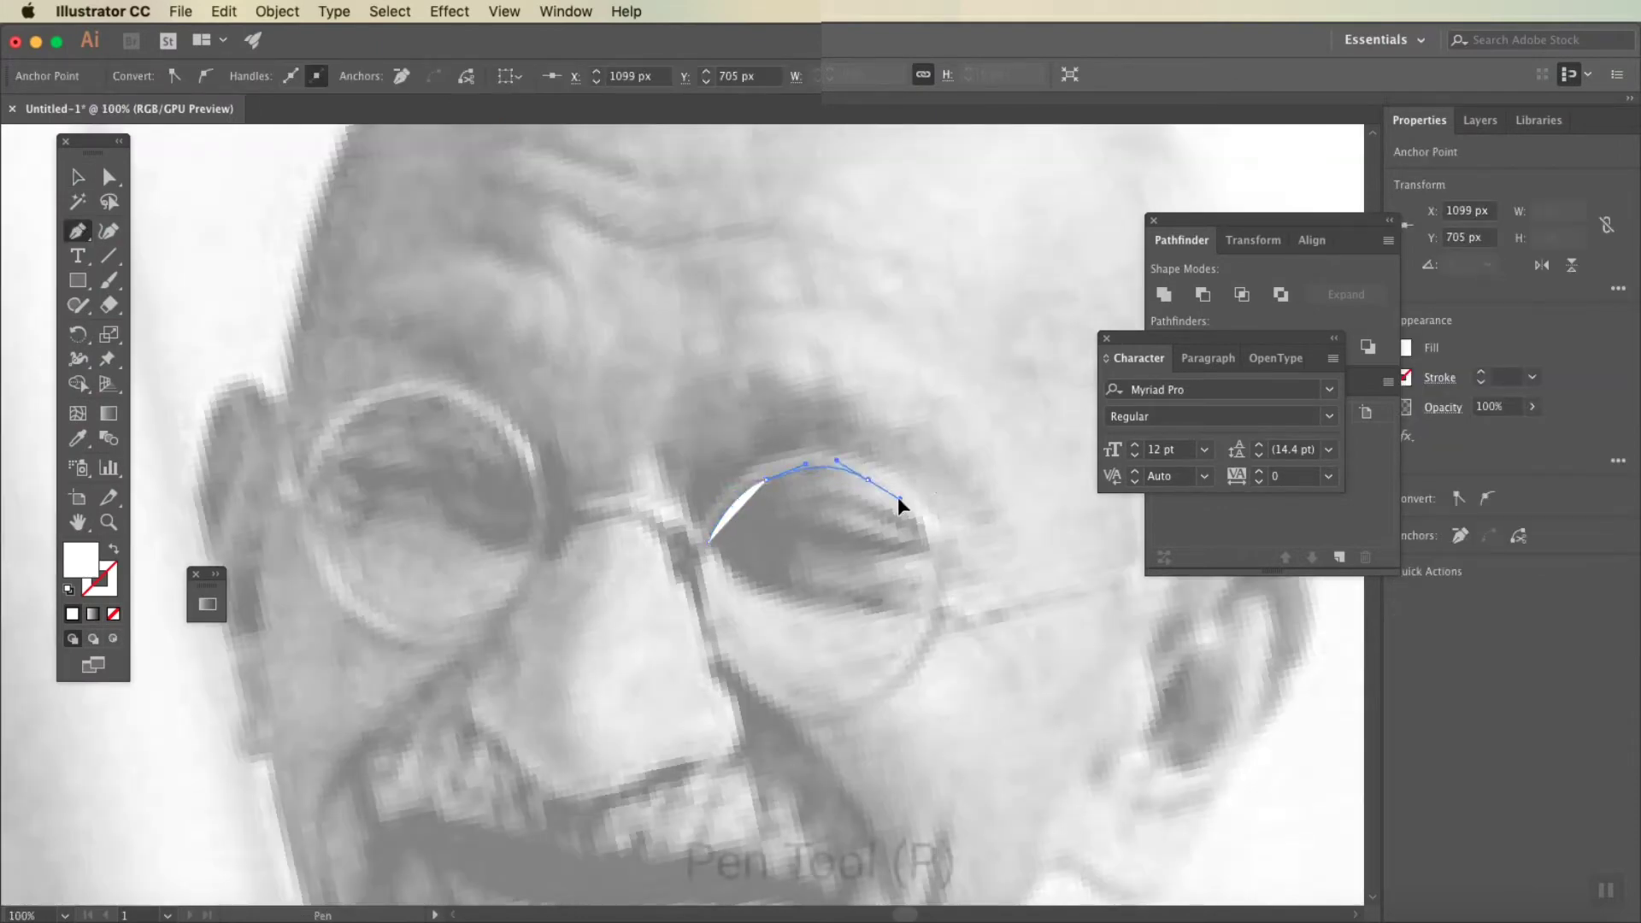
pyautogui.moveTo(897, 504); pyautogui.dragTo(899, 500)
pyautogui.click(114, 614)
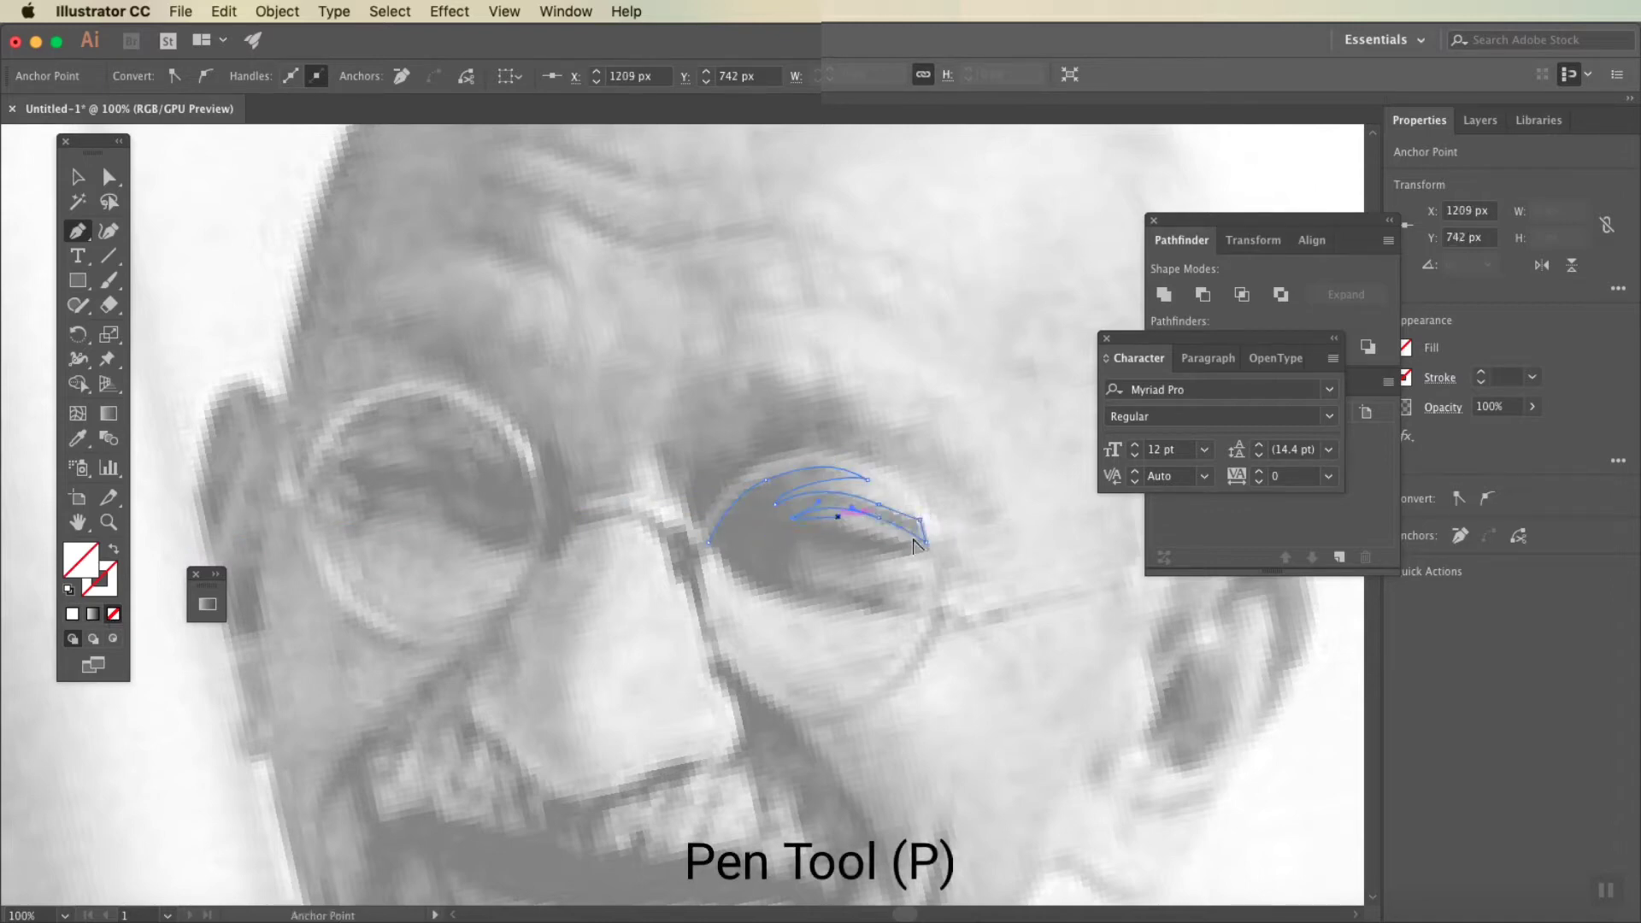
# Step: Trace the eye's folds and lower edge, close the shape, and fill it black (000000)
pyautogui.moveTo(926, 551)
pyautogui.mouseDown()
pyautogui.moveTo(820, 603)
pyautogui.moveTo(900, 614)
pyautogui.moveTo(908, 578)
pyautogui.moveTo(849, 617)
pyautogui.moveTo(923, 618)
pyautogui.mouseUp()
pyautogui.click(878, 585)
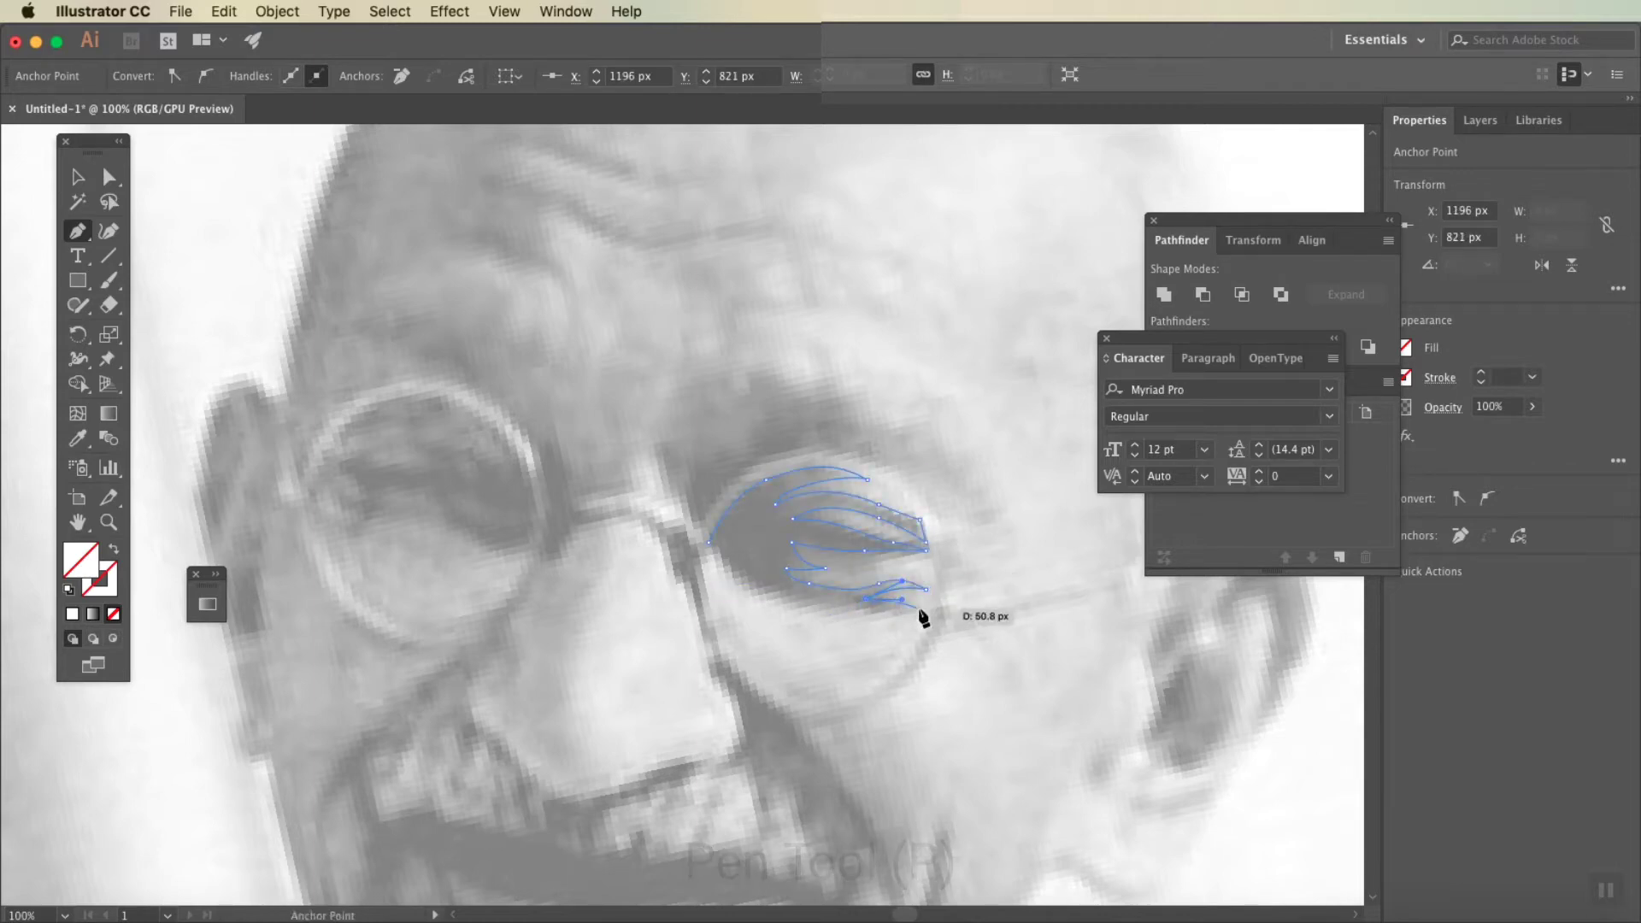
pyautogui.moveTo(814, 608); pyautogui.dragTo(810, 601)
pyautogui.click(751, 588)
pyautogui.click(709, 540)
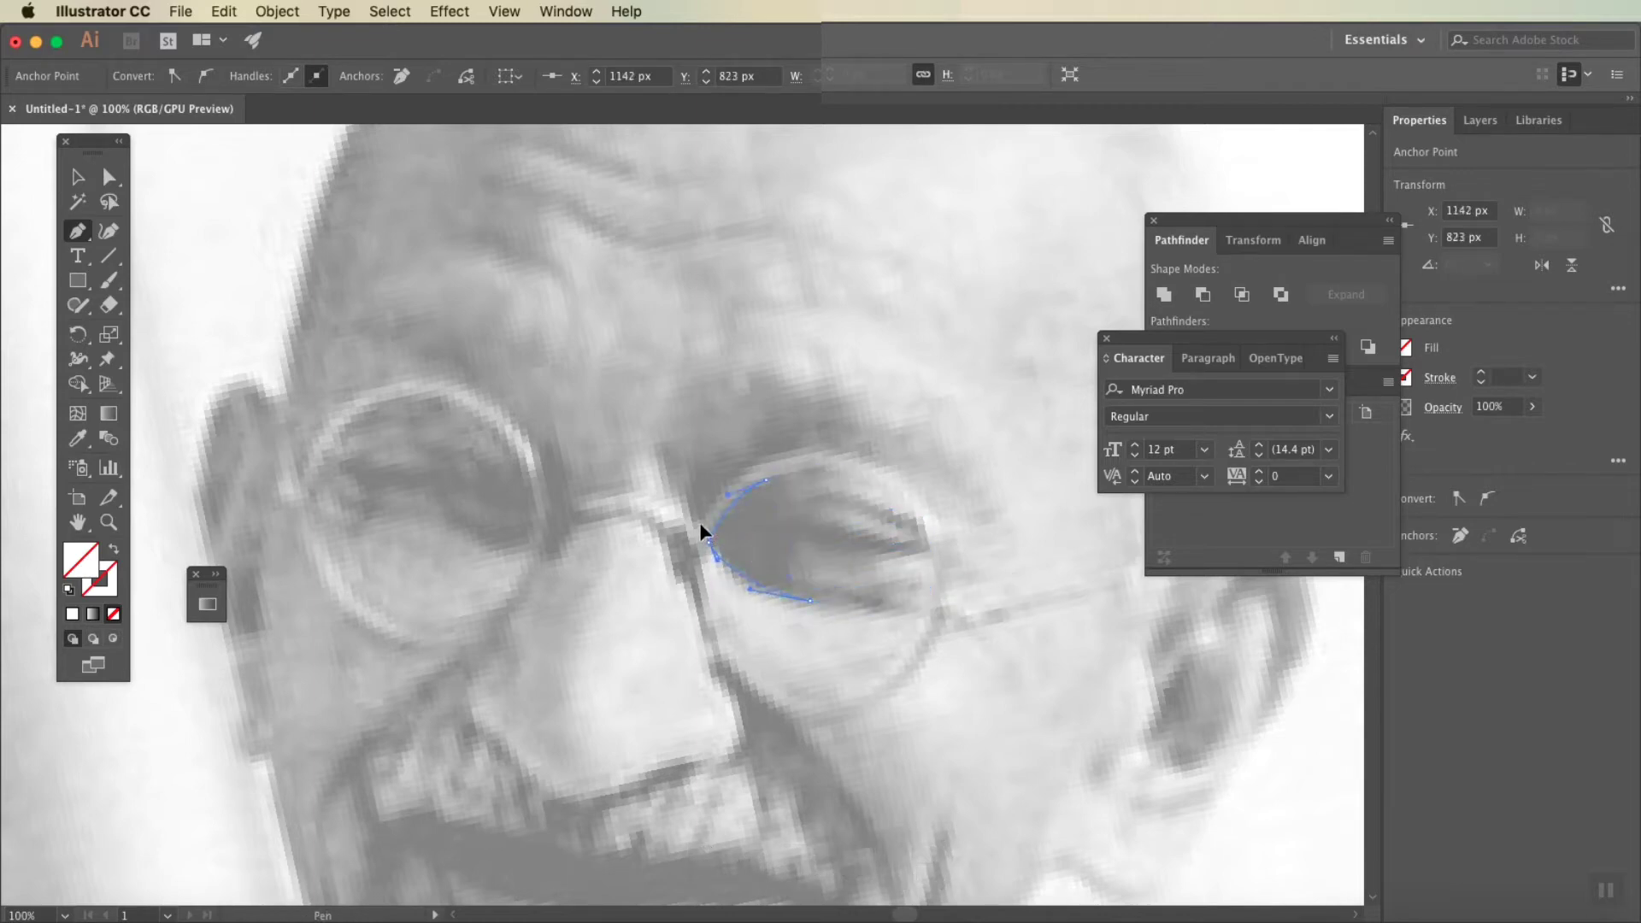
pyautogui.doubleClick(74, 565)
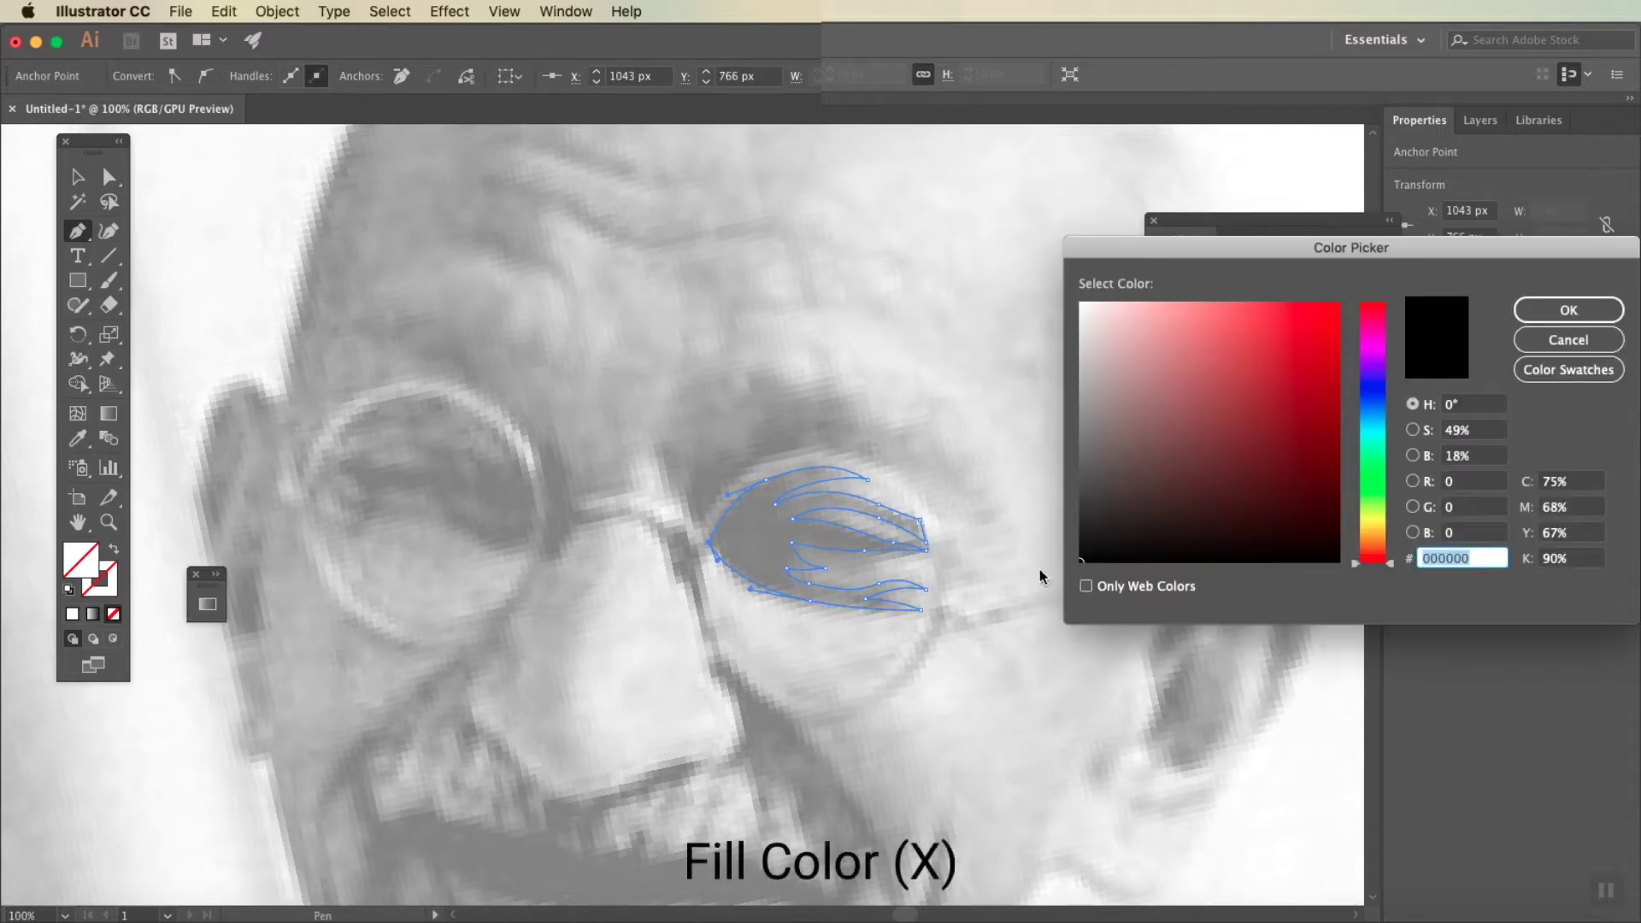
pyautogui.click(1538, 307)
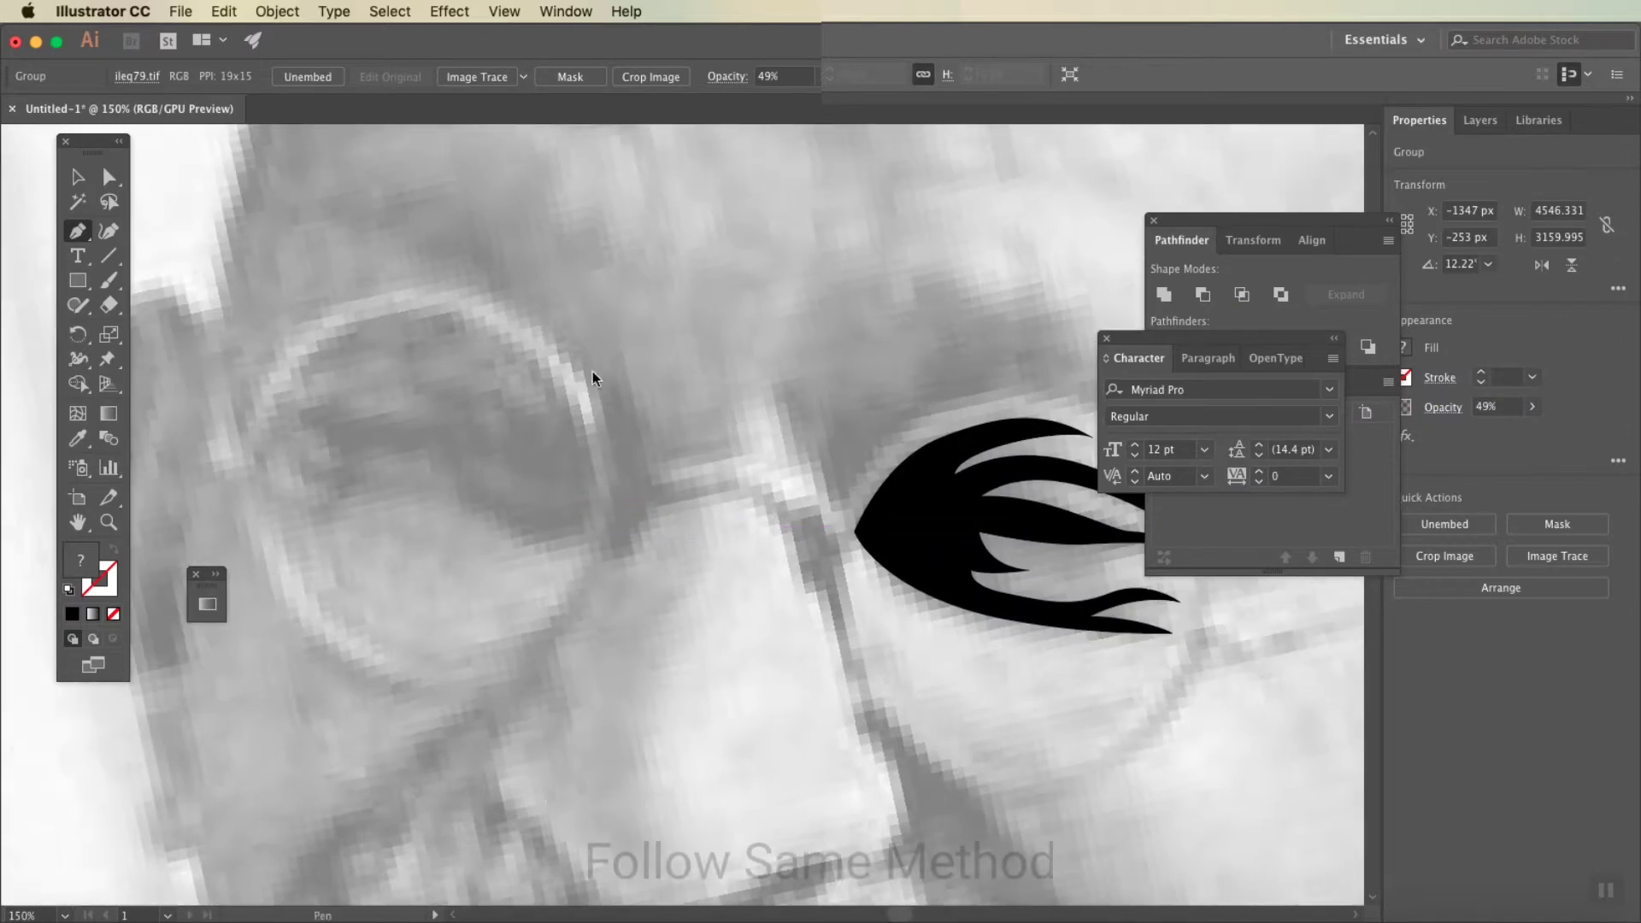
# Step: Trace the closed rim shape beside the left lens
pyautogui.click(636, 418)
pyautogui.click(742, 459)
pyautogui.click(755, 485)
pyautogui.click(650, 511)
pyautogui.moveTo(596, 556); pyautogui.dragTo(637, 567)
pyautogui.click(571, 350)
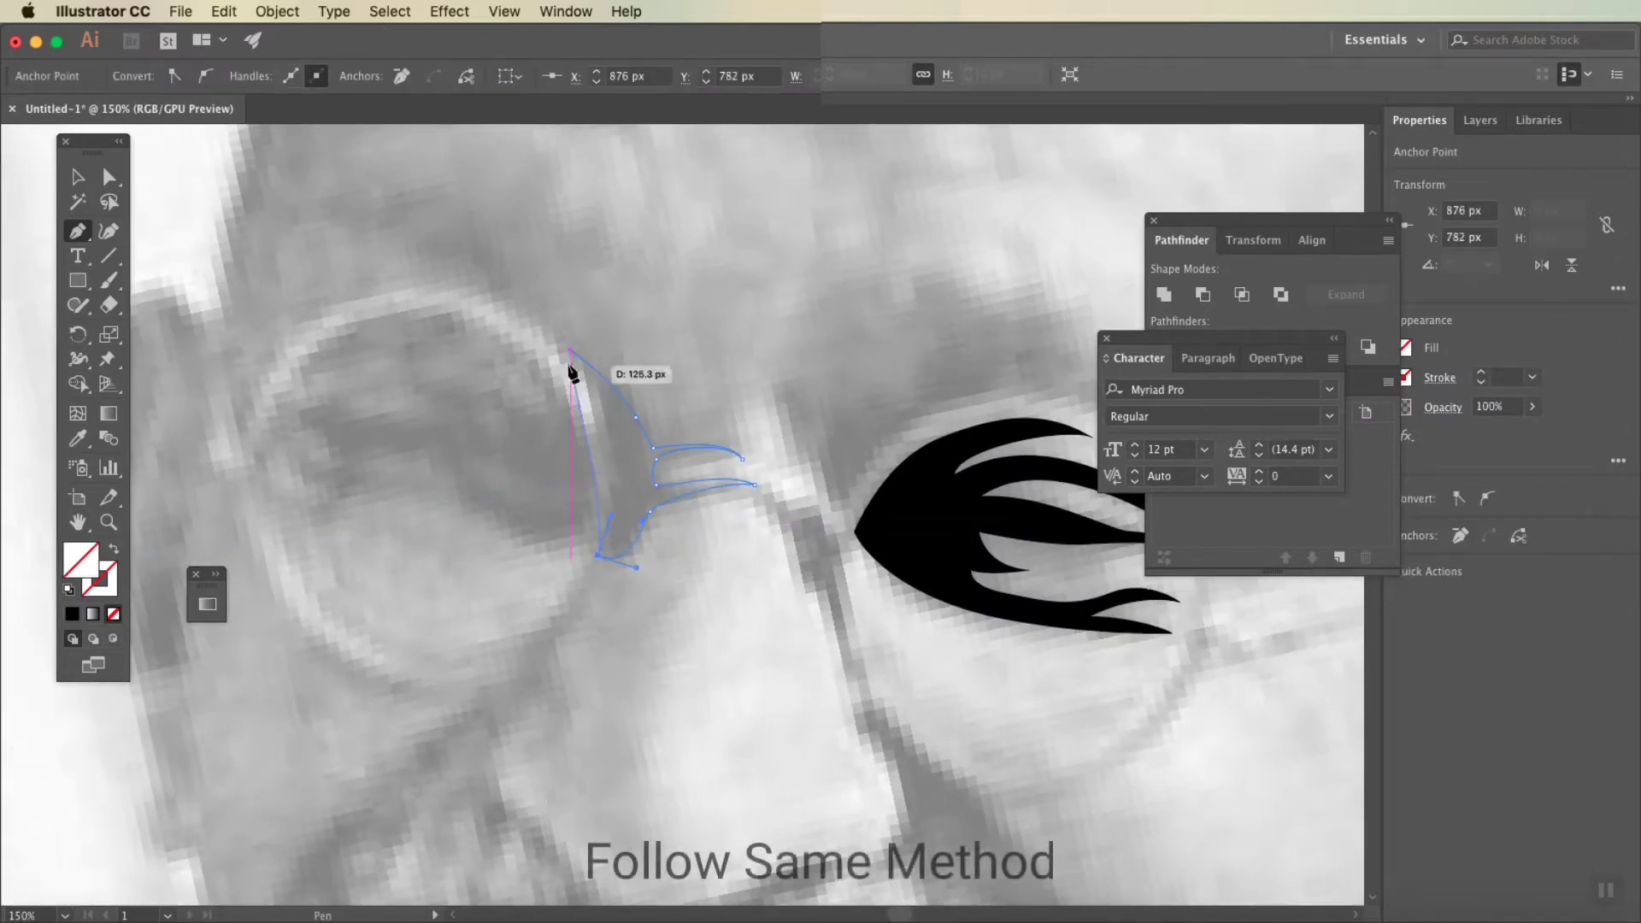
pyautogui.click(761, 487)
# Step: Trace the glasses bridge as a closed shape
pyautogui.click(838, 540)
pyautogui.click(835, 588)
pyautogui.click(846, 654)
pyautogui.click(865, 694)
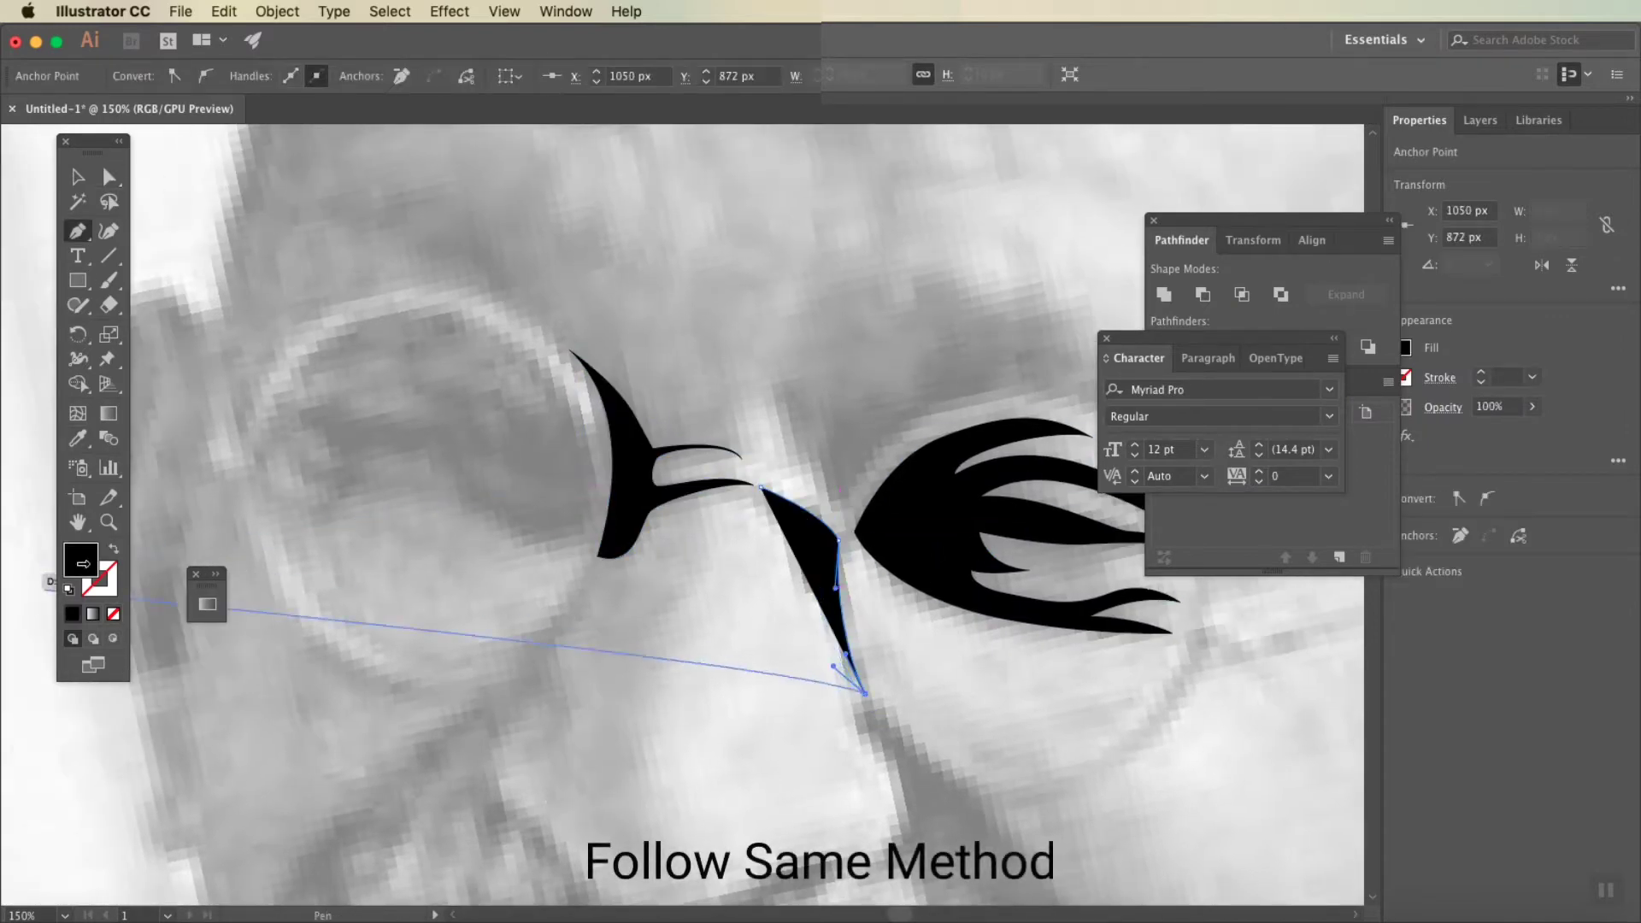
pyautogui.click(761, 488)
pyautogui.scroll(-5, 757, 495)
# Step: Trace the nose outline and give its inner detail a dark gray 161515 fill
pyautogui.moveTo(752, 697); pyautogui.dragTo(797, 699)
pyautogui.moveTo(783, 594); pyautogui.dragTo(737, 578)
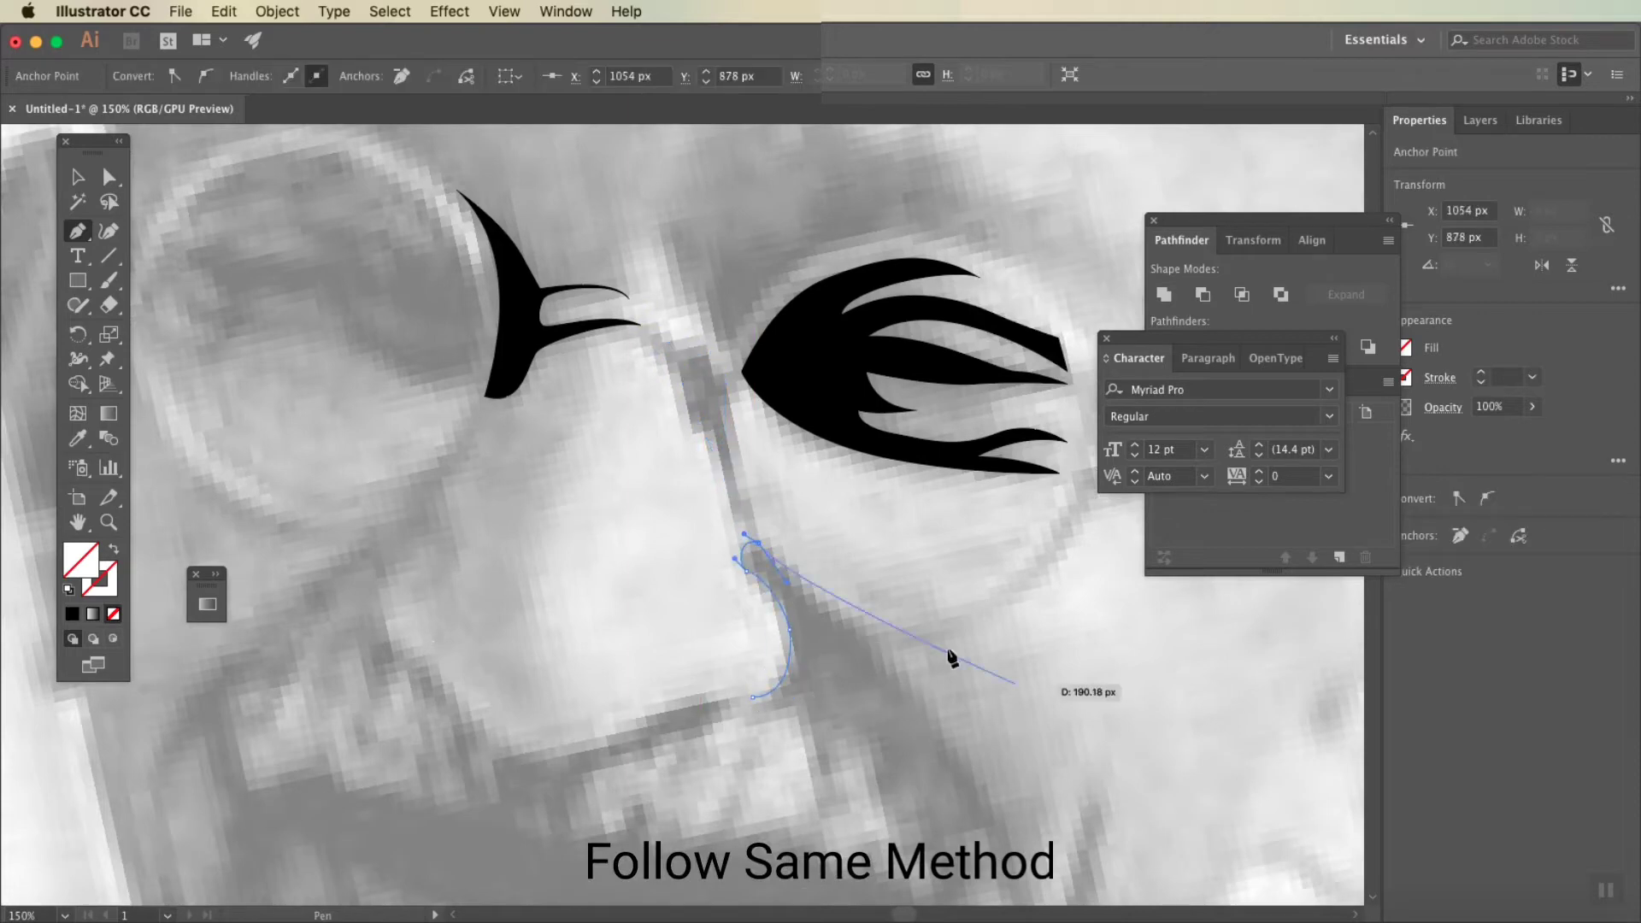
pyautogui.scroll(-5, 902, 636)
pyautogui.moveTo(907, 618); pyautogui.dragTo(883, 567)
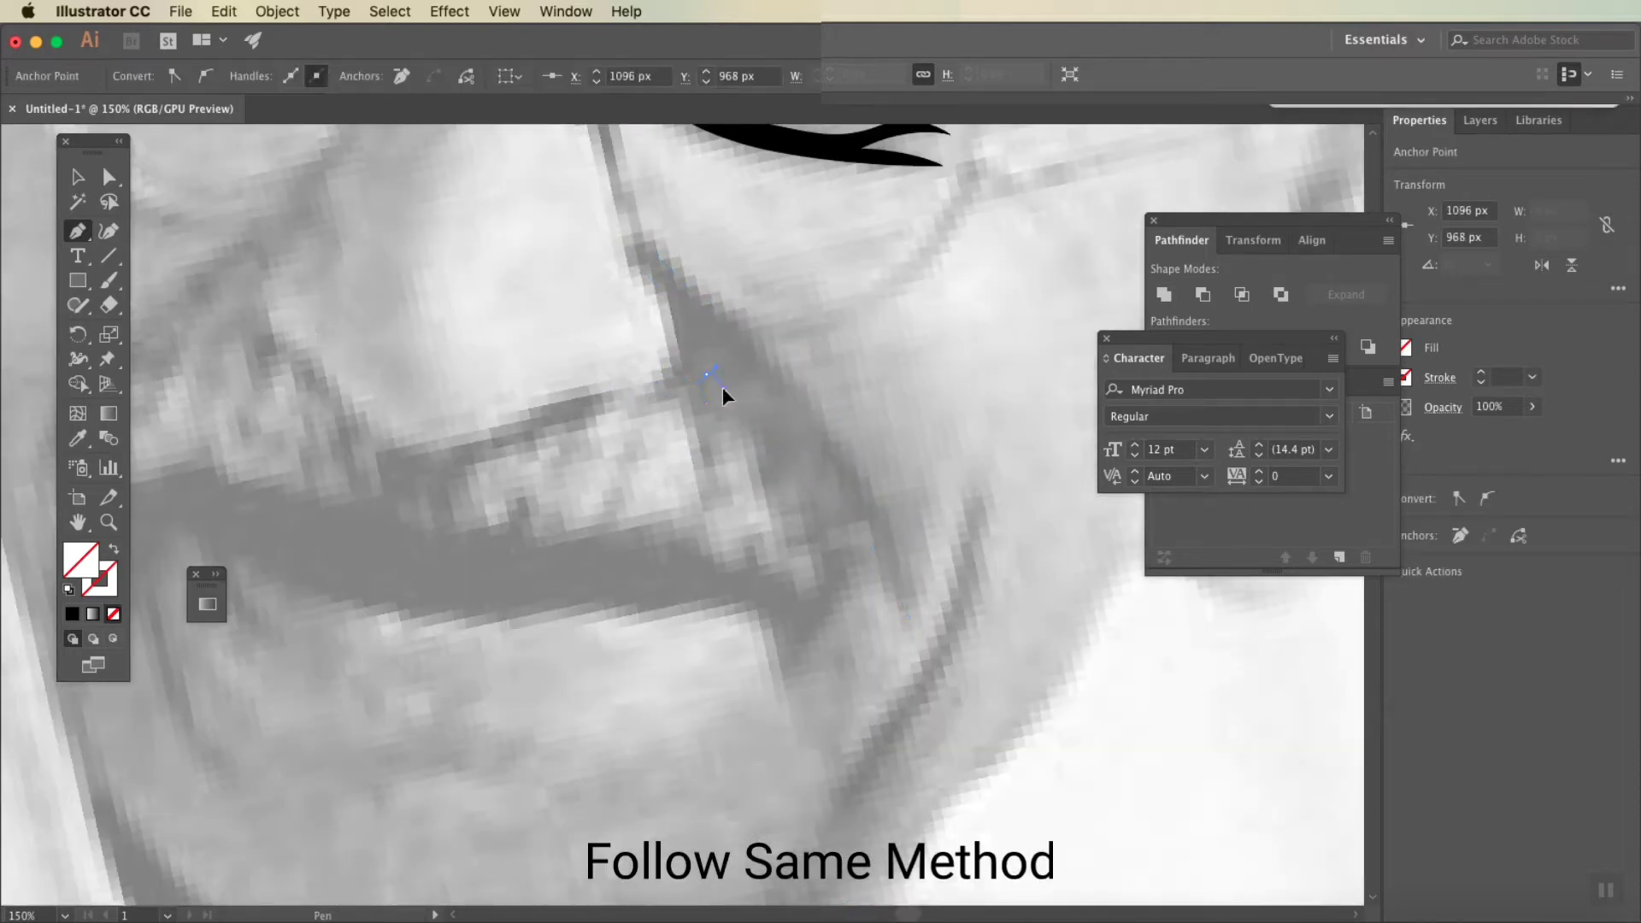
pyautogui.moveTo(710, 407); pyautogui.dragTo(731, 359)
pyautogui.press('a')
pyautogui.click(821, 423)
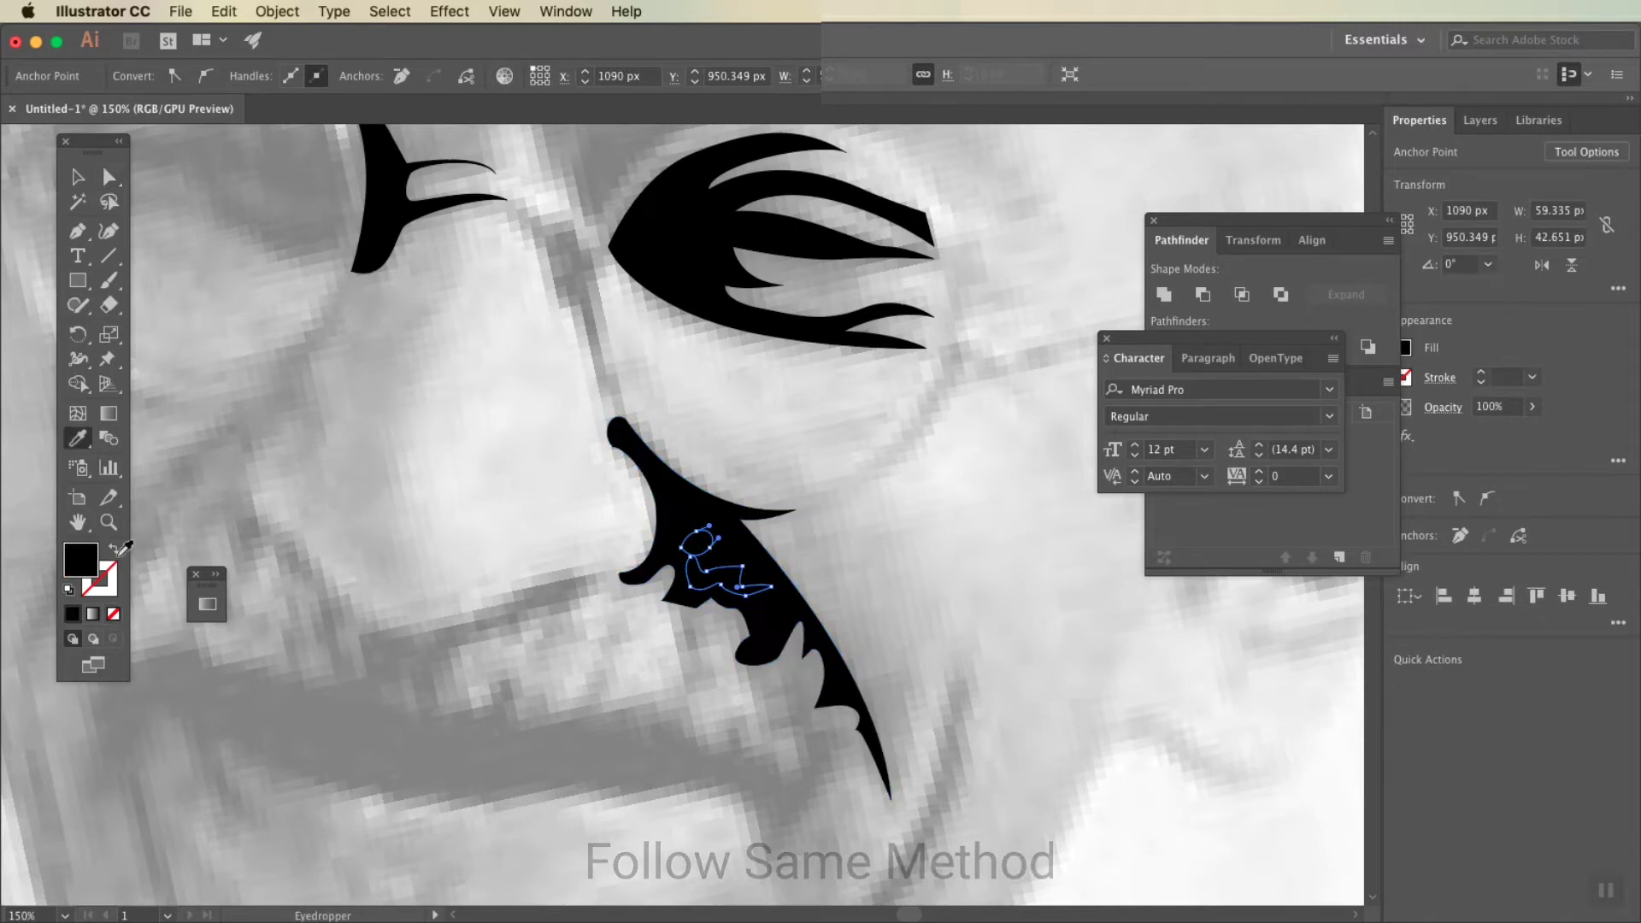
pyautogui.doubleClick(81, 560)
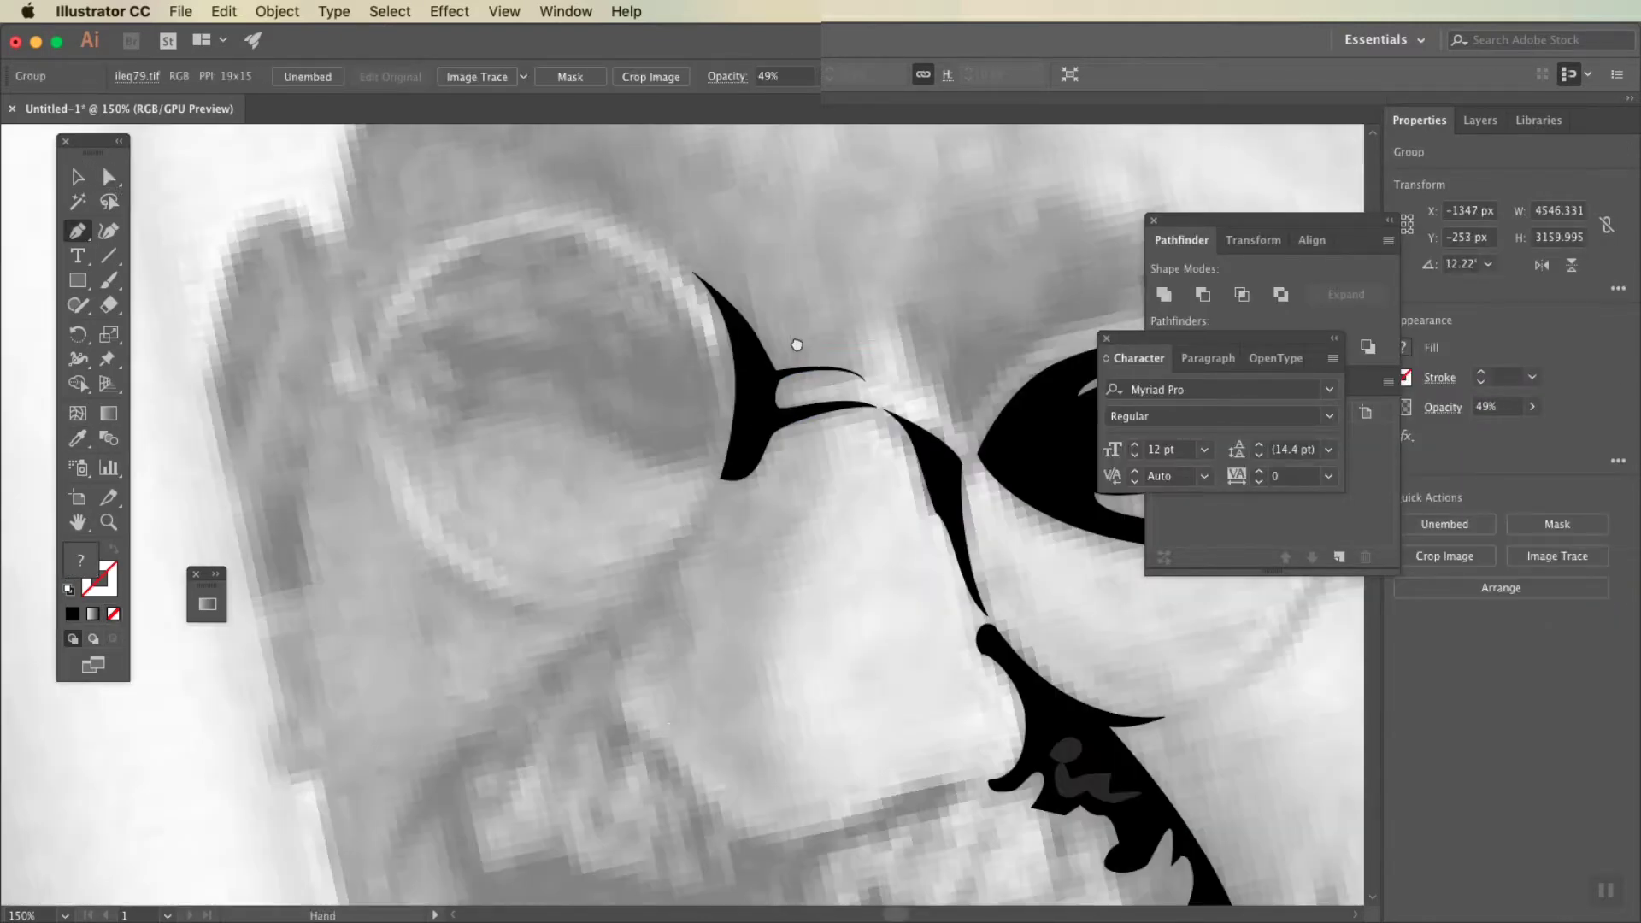
# Step: Trace a thin curved shape under the left lens
pyautogui.click(709, 457)
pyautogui.moveTo(652, 465); pyautogui.dragTo(612, 451)
pyautogui.click(560, 386)
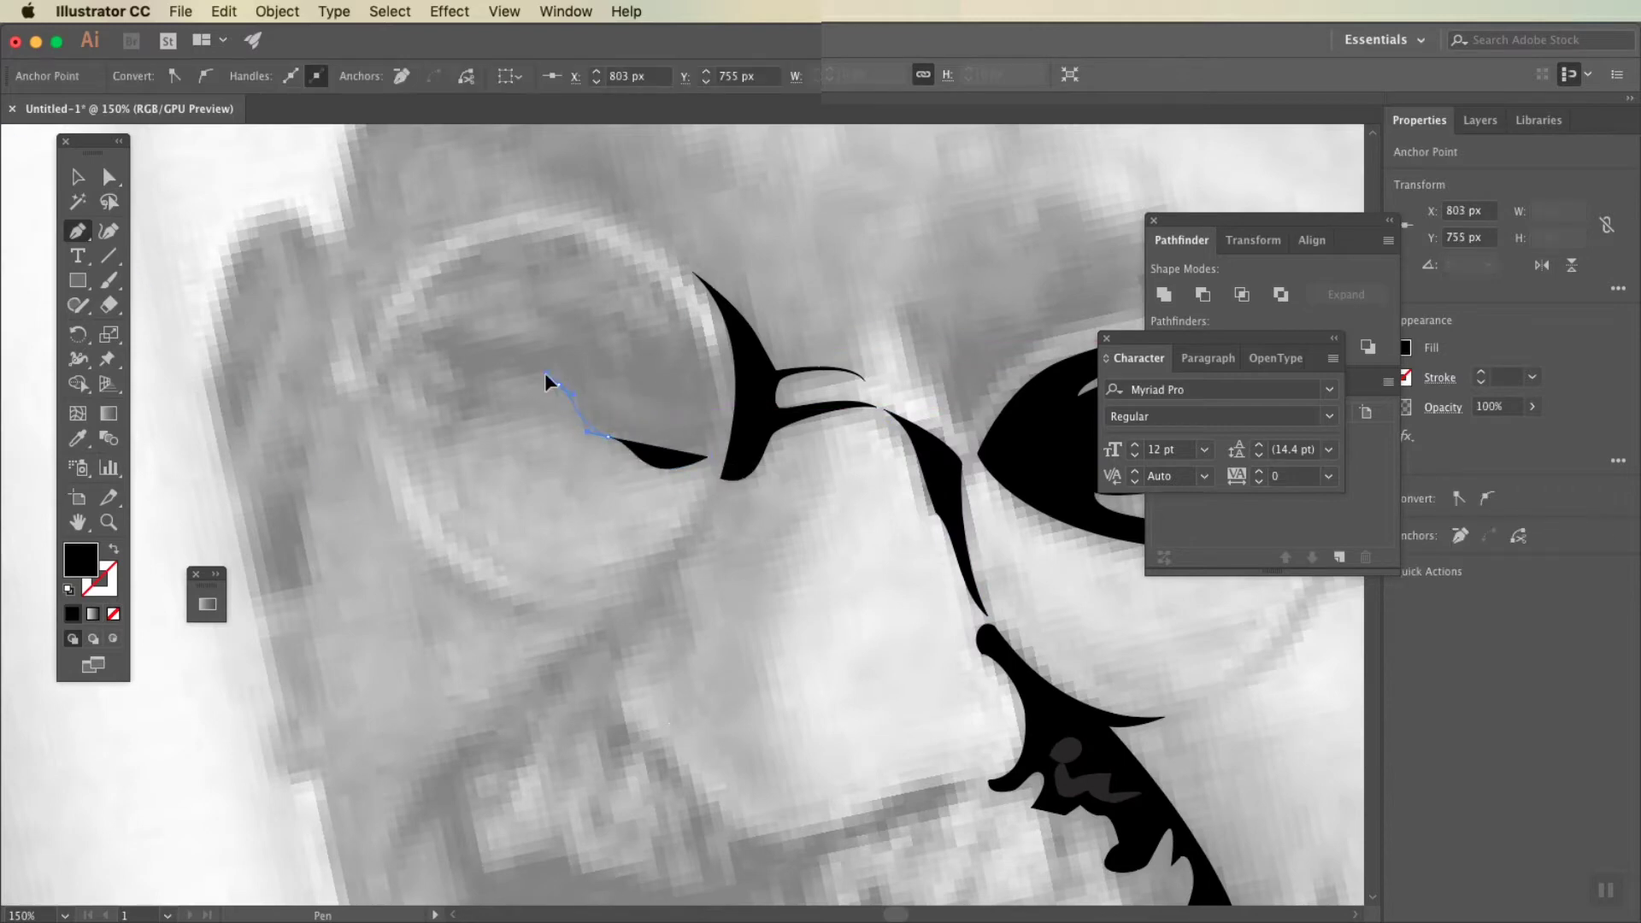
pyautogui.click(488, 370)
pyautogui.moveTo(481, 394)
pyautogui.mouseDown()
pyautogui.moveTo(541, 400)
pyautogui.moveTo(448, 356)
pyautogui.moveTo(555, 348)
pyautogui.moveTo(558, 297)
pyautogui.moveTo(697, 289)
pyautogui.mouseUp()
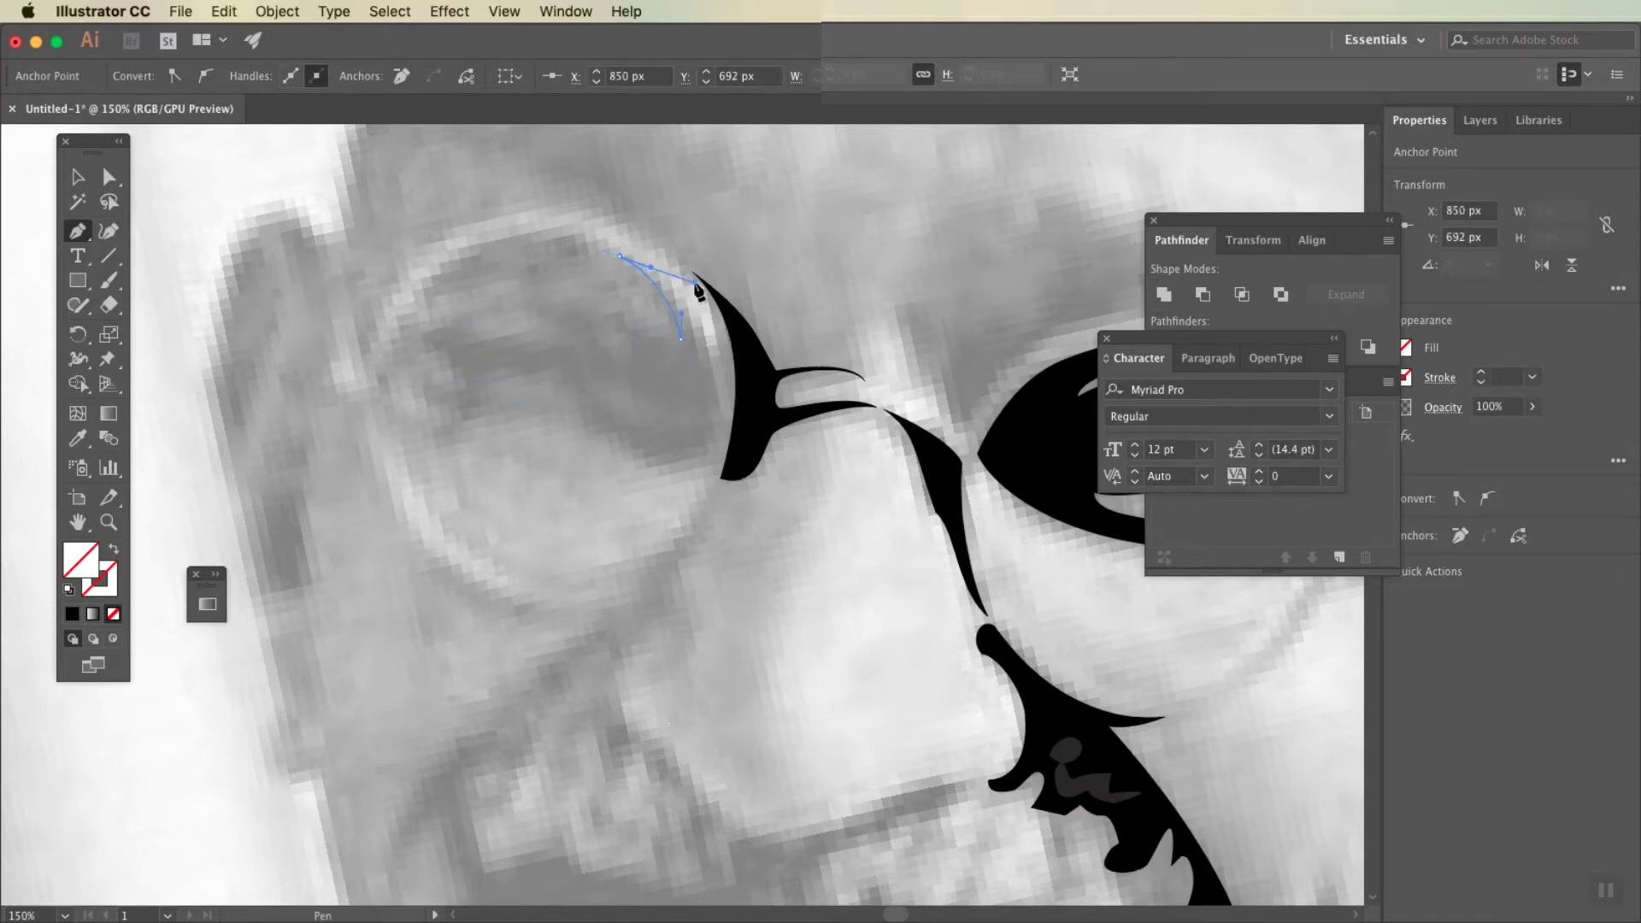
# Step: Start a path inside the left lens, then undo the stray stub
pyautogui.press('p')
pyautogui.press('super+shift+a')
pyautogui.click(628, 384)
pyautogui.moveTo(688, 409); pyautogui.dragTo(694, 416)
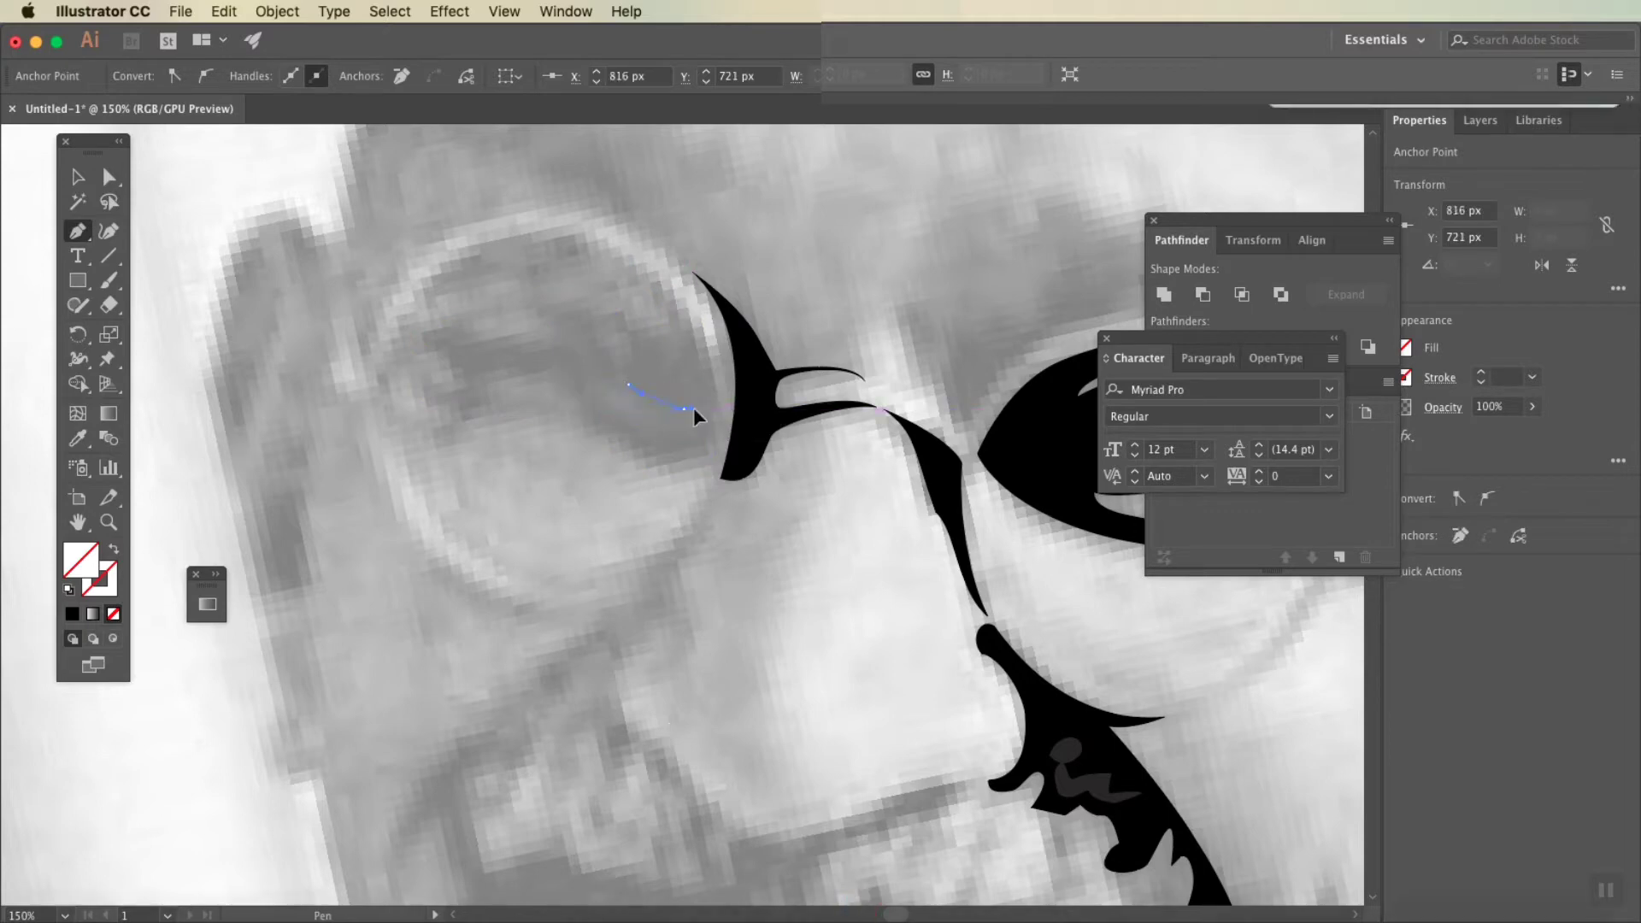
pyautogui.press('a')
pyautogui.press('super+z')
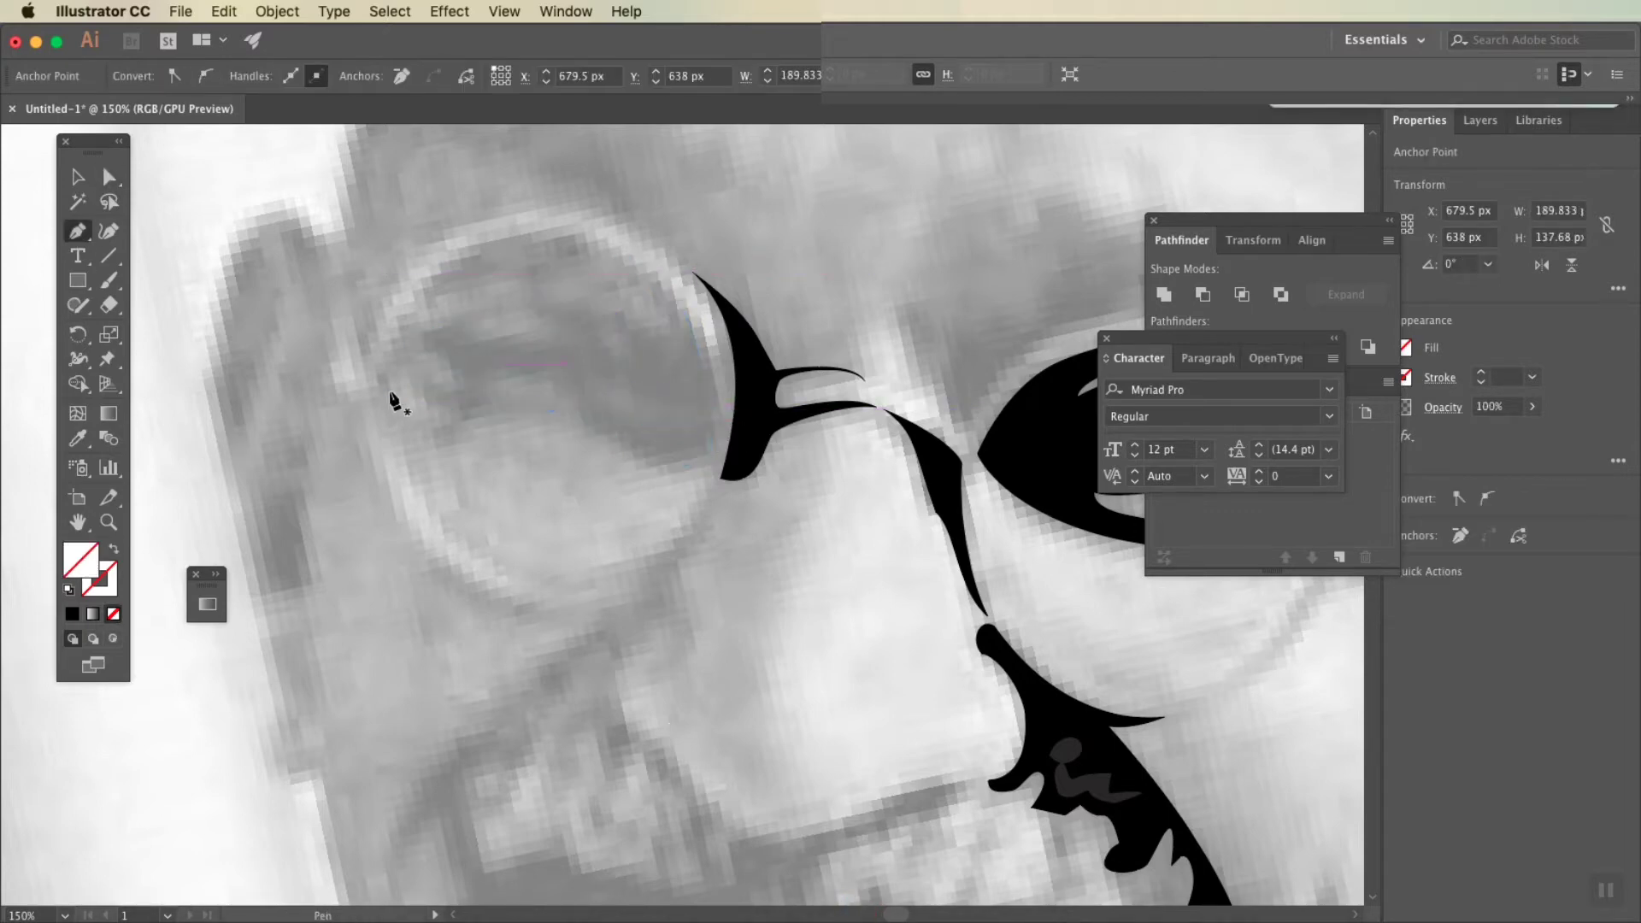
# Step: Trace the left eye outline along the lens edge and close the shape
pyautogui.click(391, 394)
pyautogui.moveTo(402, 339); pyautogui.dragTo(377, 434)
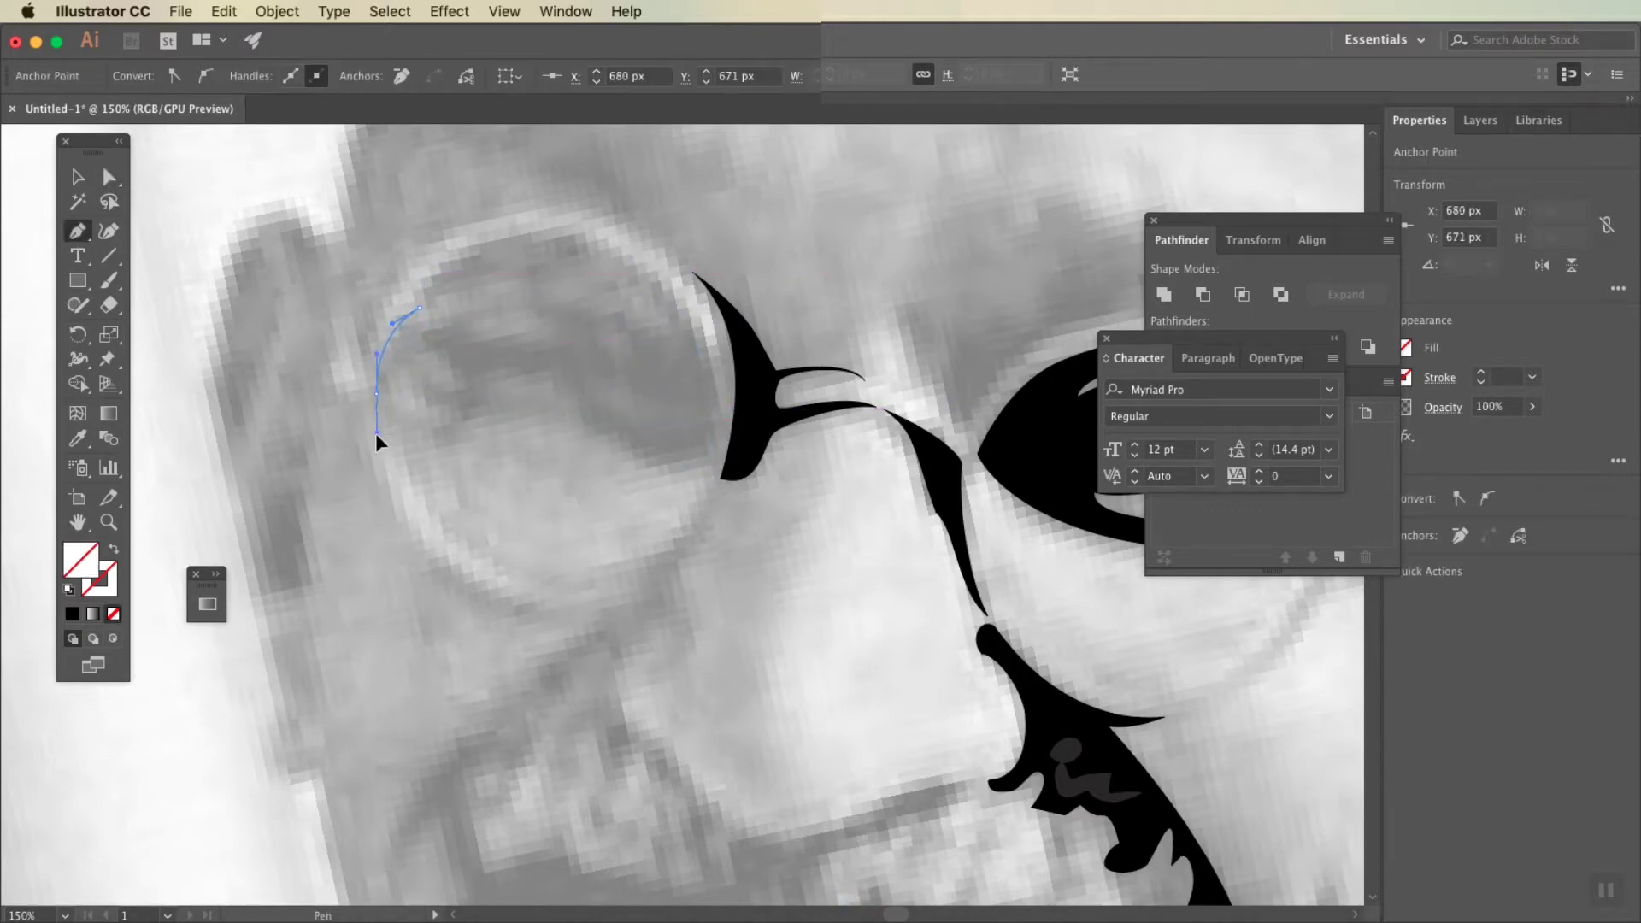
pyautogui.click(425, 293)
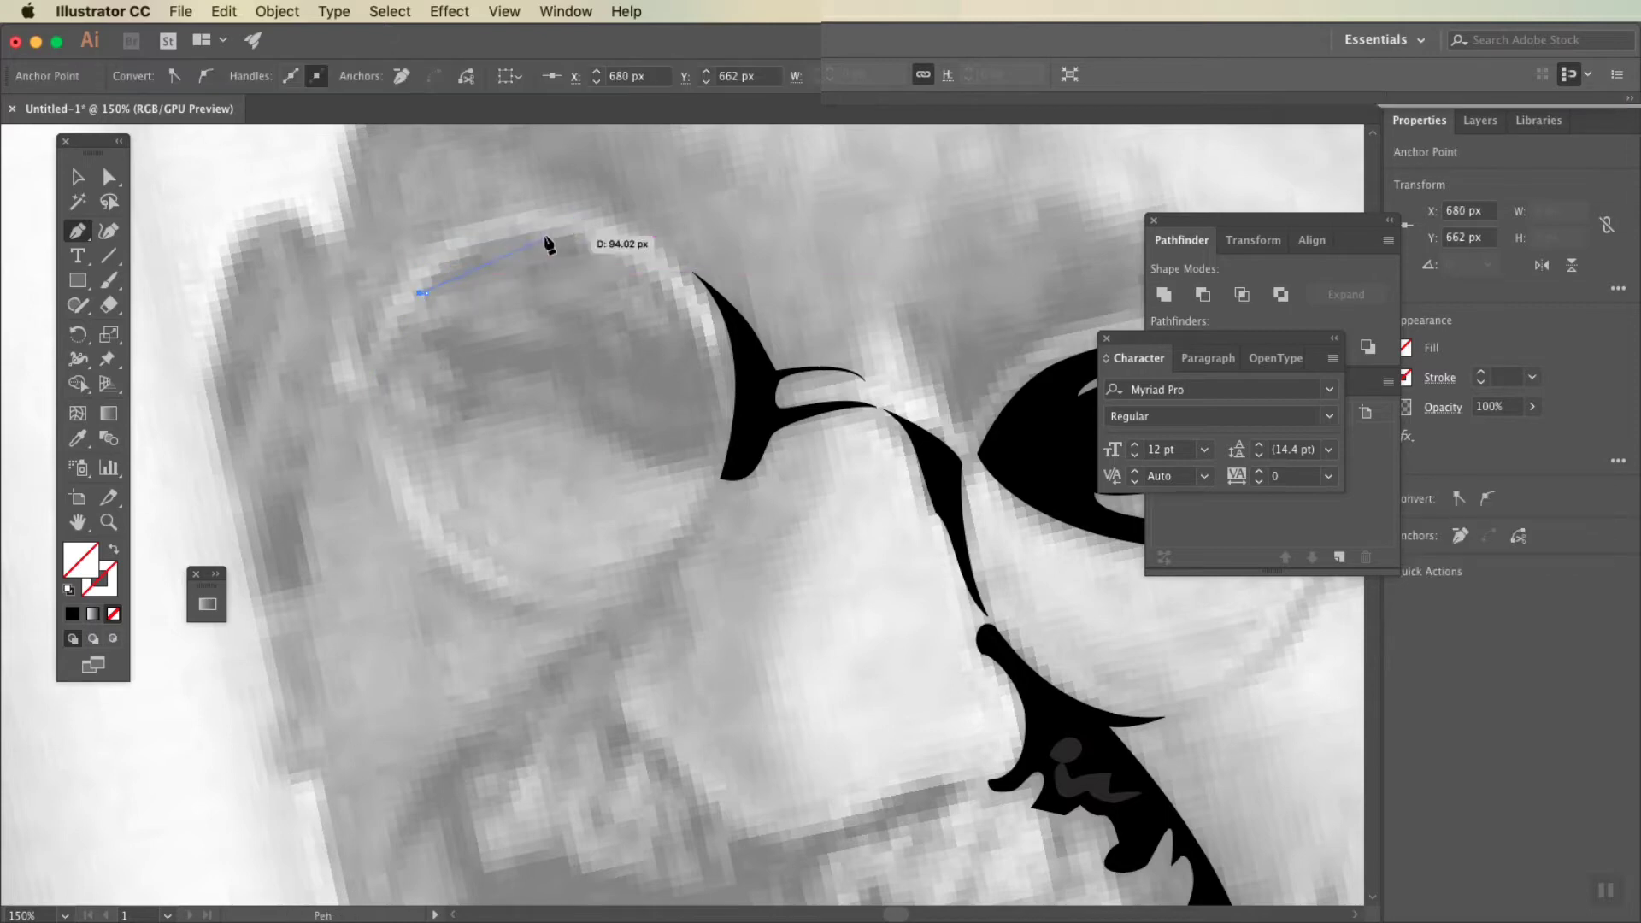
pyautogui.moveTo(542, 235); pyautogui.dragTo(618, 229)
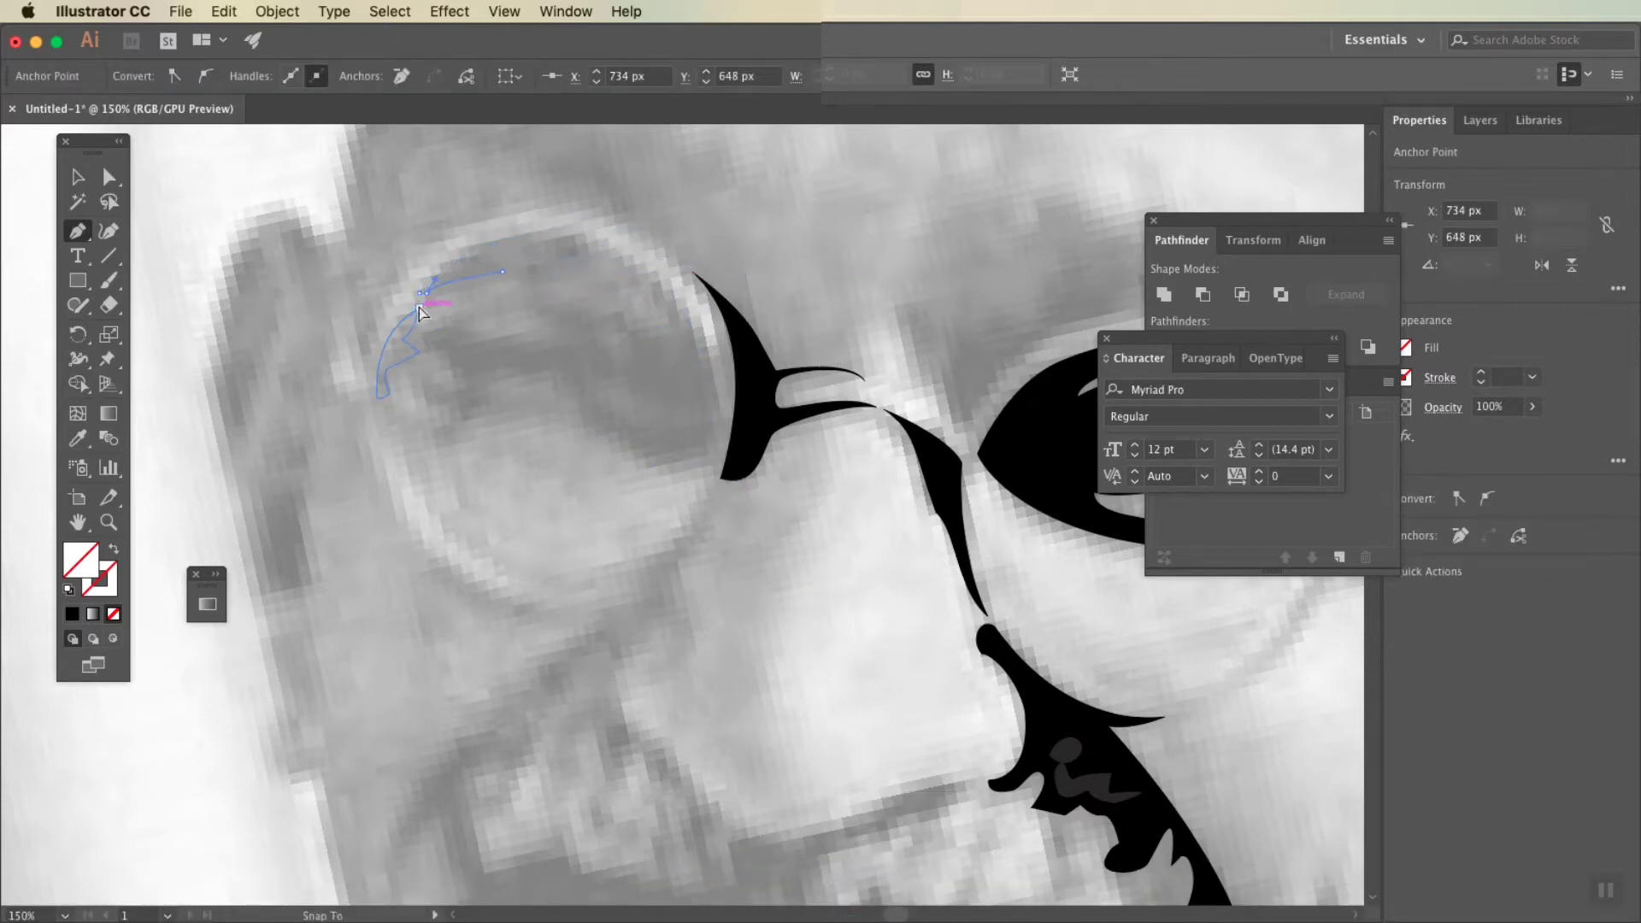
pyautogui.moveTo(420, 313); pyautogui.dragTo(422, 295)
pyautogui.press('a')
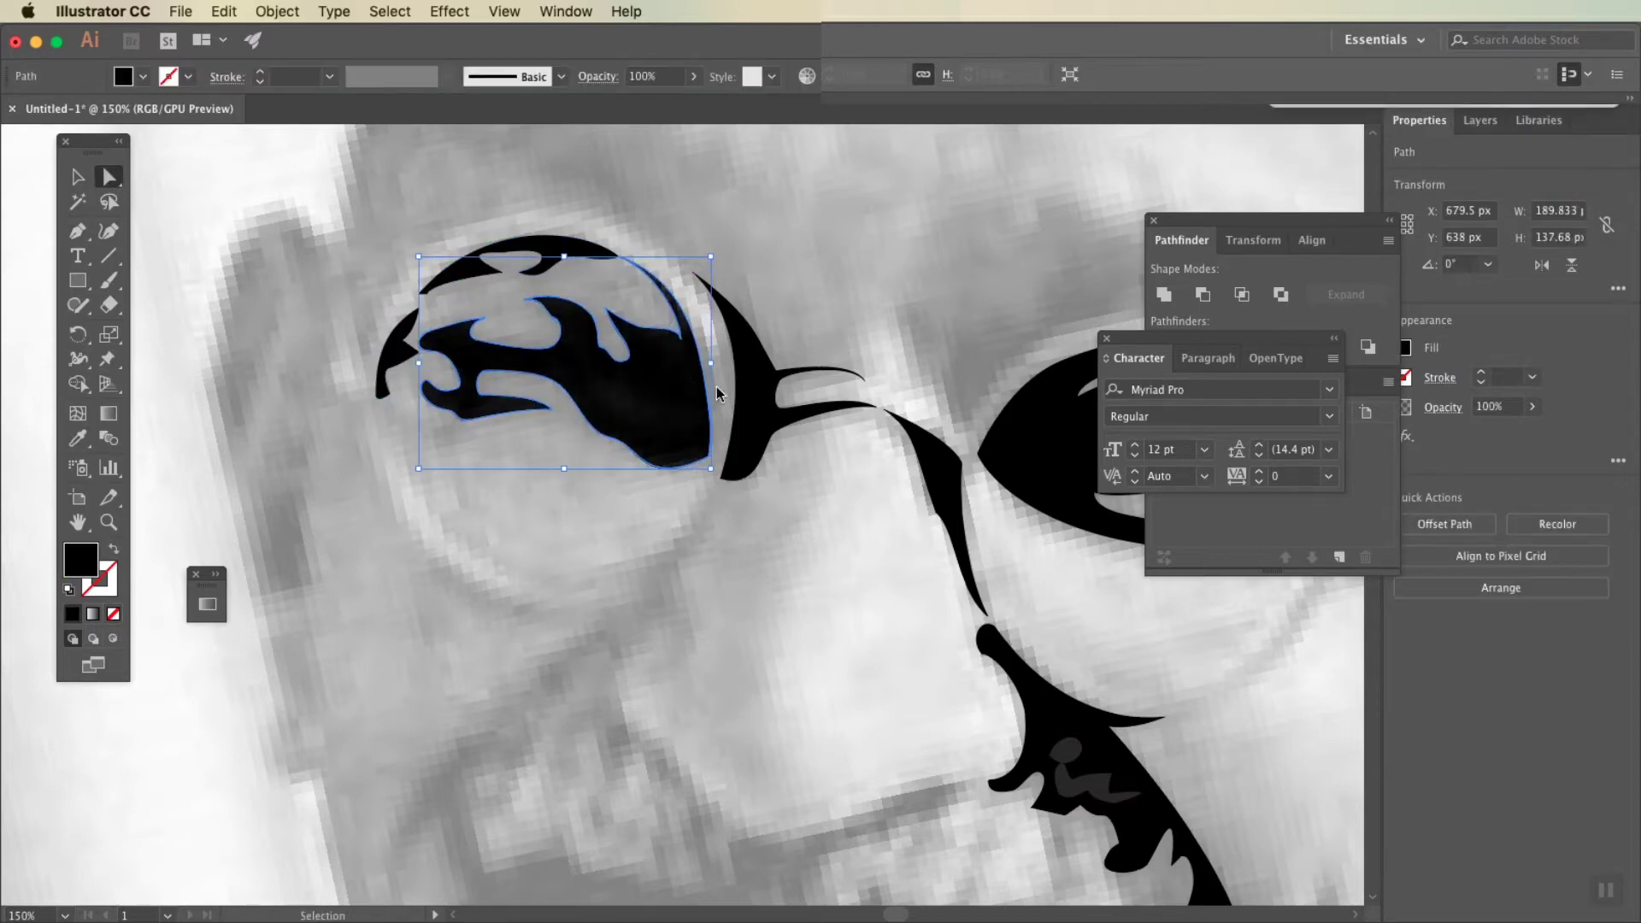
# Step: Give the eye's inner piece a black fill sampled with the Eyedropper
pyautogui.click(671, 408)
pyautogui.press('i')
pyautogui.click(1101, 736)
pyautogui.press('super+minus')
pyautogui.press('super+minus')
pyautogui.press('a')
# Step: Set the reference photo's opacity to 41%, then zoom back in on the face
pyautogui.click(682, 489)
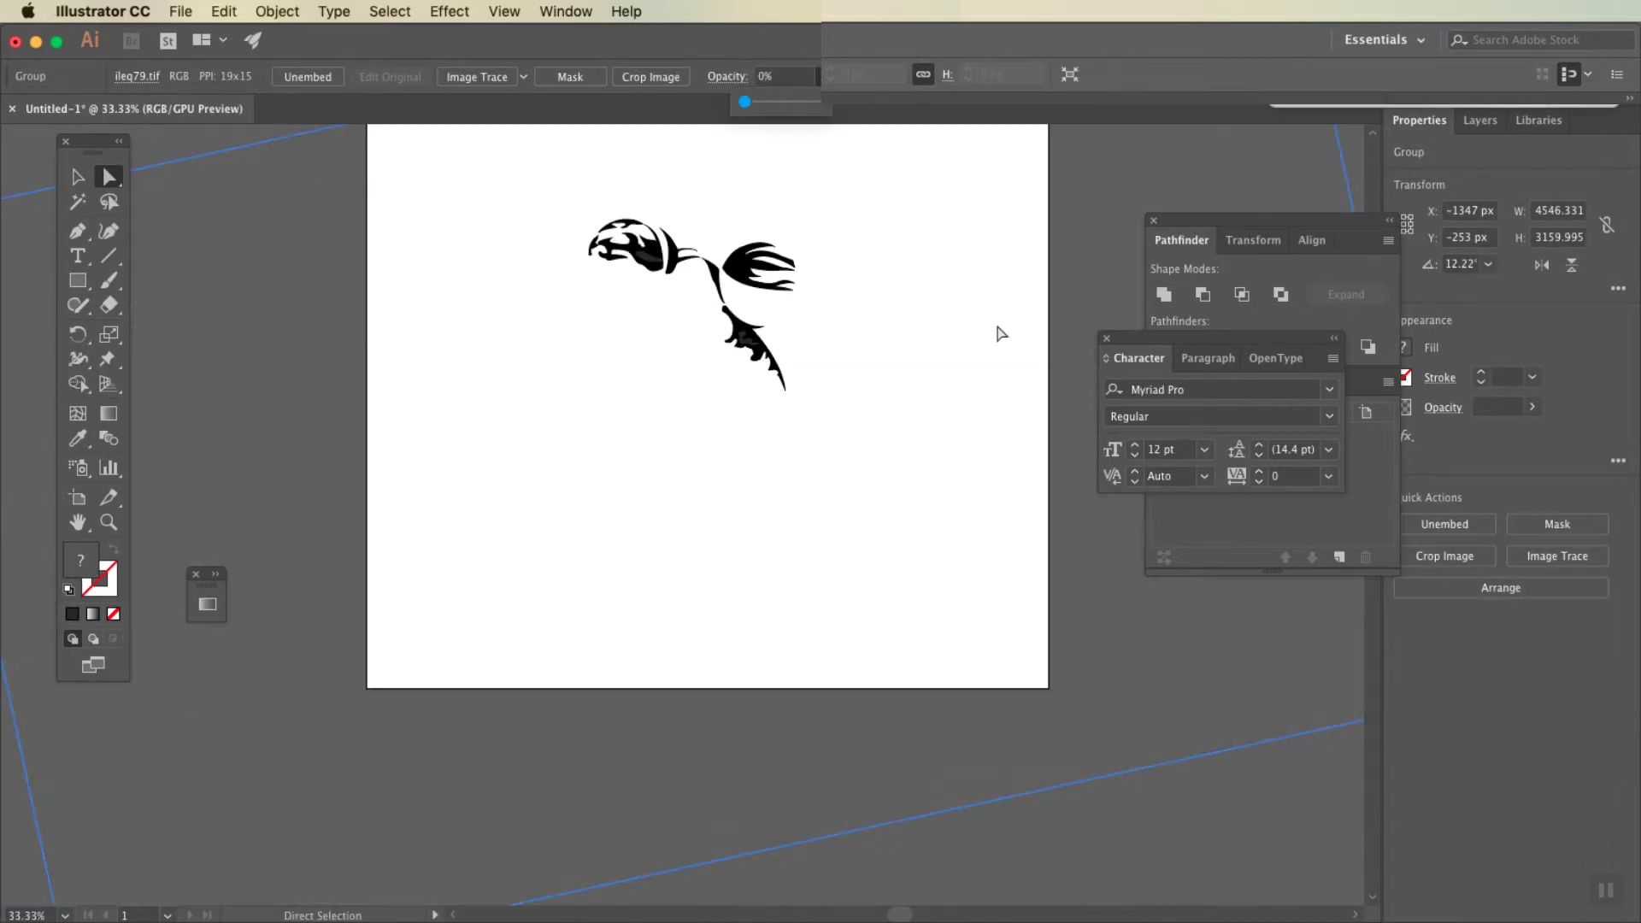
pyautogui.moveTo(778, 104); pyautogui.dragTo(776, 105)
pyautogui.press('super+minus')
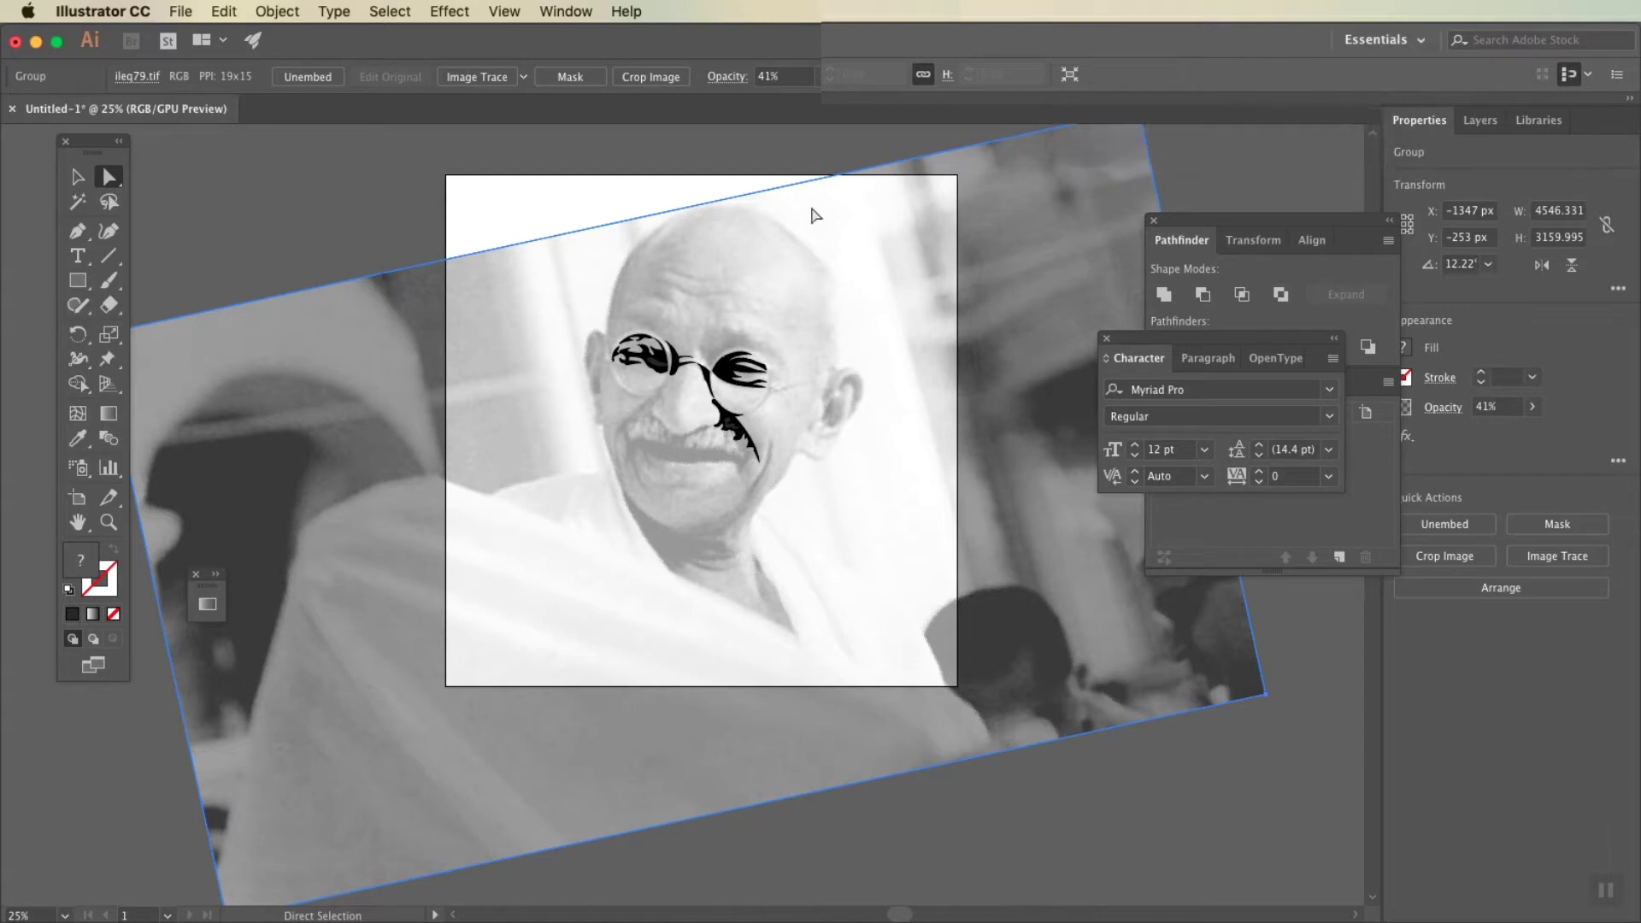
pyautogui.click(844, 198)
pyautogui.press('super+plus')
pyautogui.press('super+plus')
pyautogui.press('super+plus')
# Step: Trace the left cheek crease down toward the moustache with the Pen tool
pyautogui.press('p')
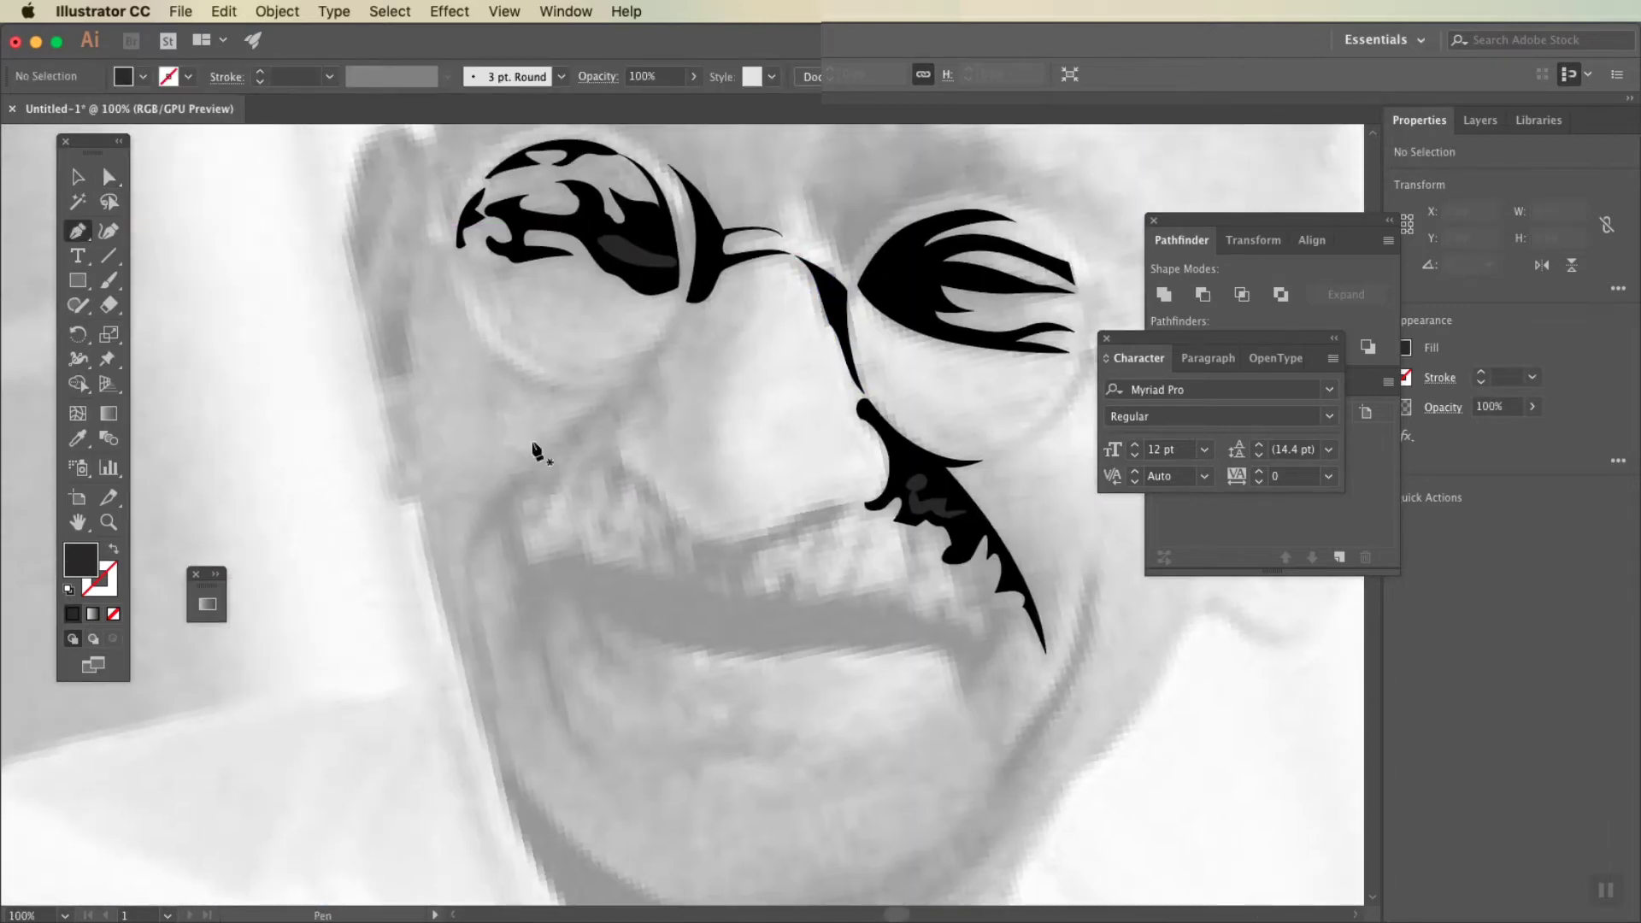
pyautogui.press('super+plus')
pyautogui.press('super+plus')
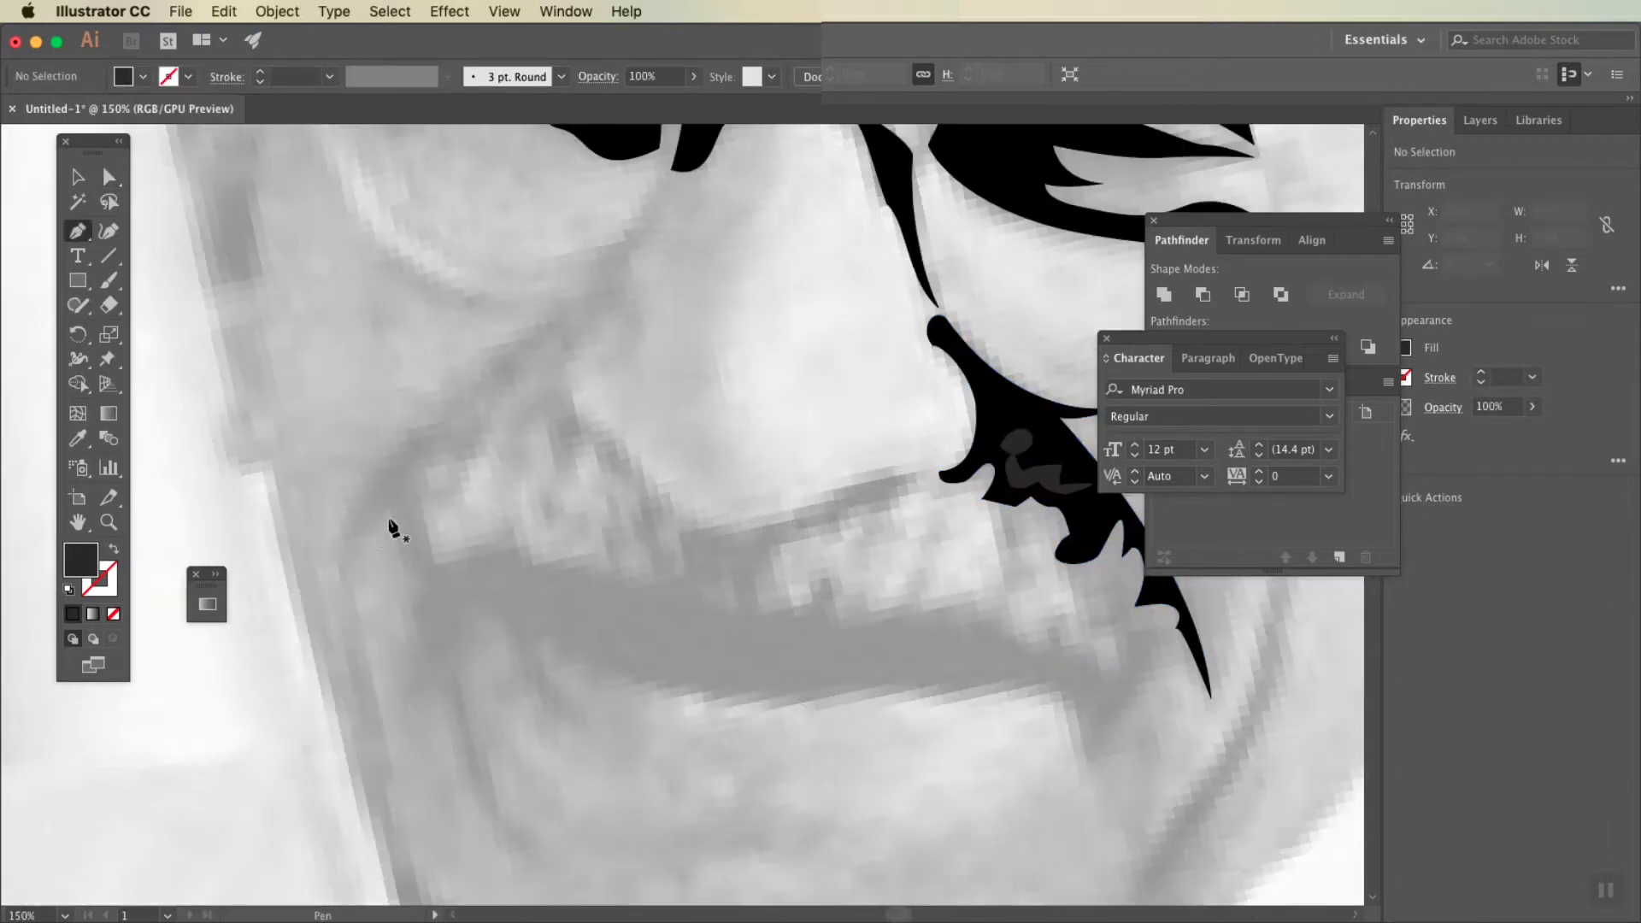
pyautogui.moveTo(534, 409)
pyautogui.mouseDown()
pyautogui.moveTo(523, 498)
pyautogui.moveTo(537, 441)
pyautogui.mouseUp()
pyautogui.scroll(5, 480, 474)
pyautogui.hscroll(4, 480, 474)
pyautogui.moveTo(597, 339); pyautogui.dragTo(633, 282)
pyautogui.click(555, 443)
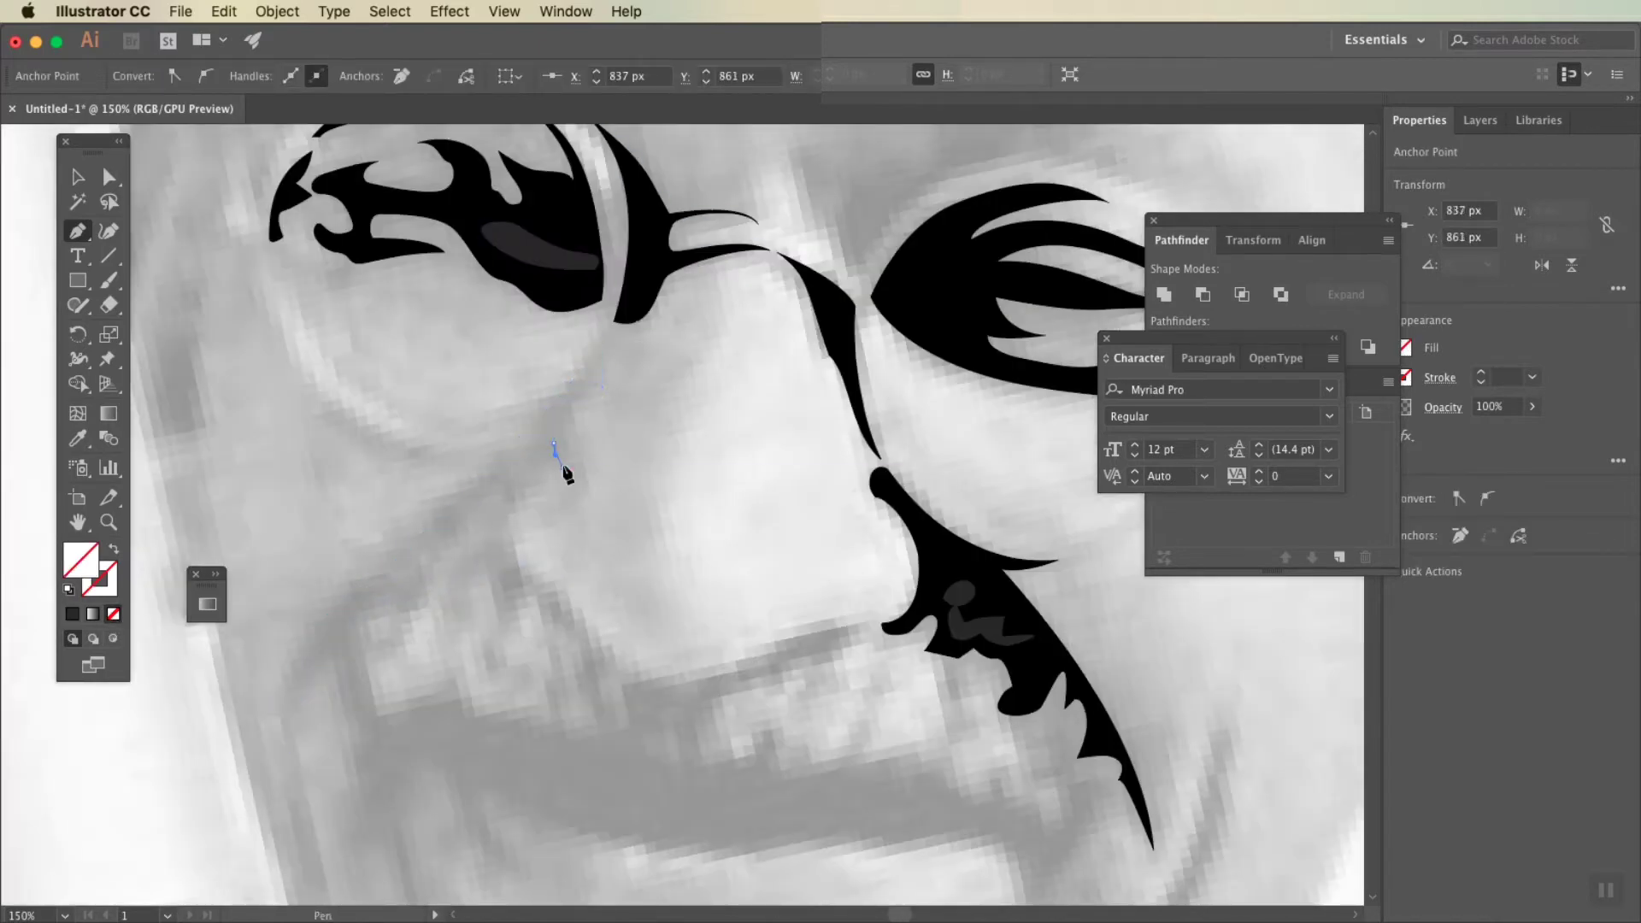
pyautogui.moveTo(506, 536); pyautogui.dragTo(552, 591)
pyautogui.moveTo(629, 658)
pyautogui.mouseDown()
pyautogui.moveTo(643, 674)
pyautogui.moveTo(544, 619)
pyautogui.mouseUp()
# Step: Continue the moustache outline down to the cheek tip and along its bottom edge
pyautogui.click(616, 658)
pyautogui.click(598, 699)
pyautogui.click(585, 656)
pyautogui.click(546, 625)
pyautogui.click(528, 593)
pyautogui.moveTo(481, 560); pyautogui.dragTo(492, 540)
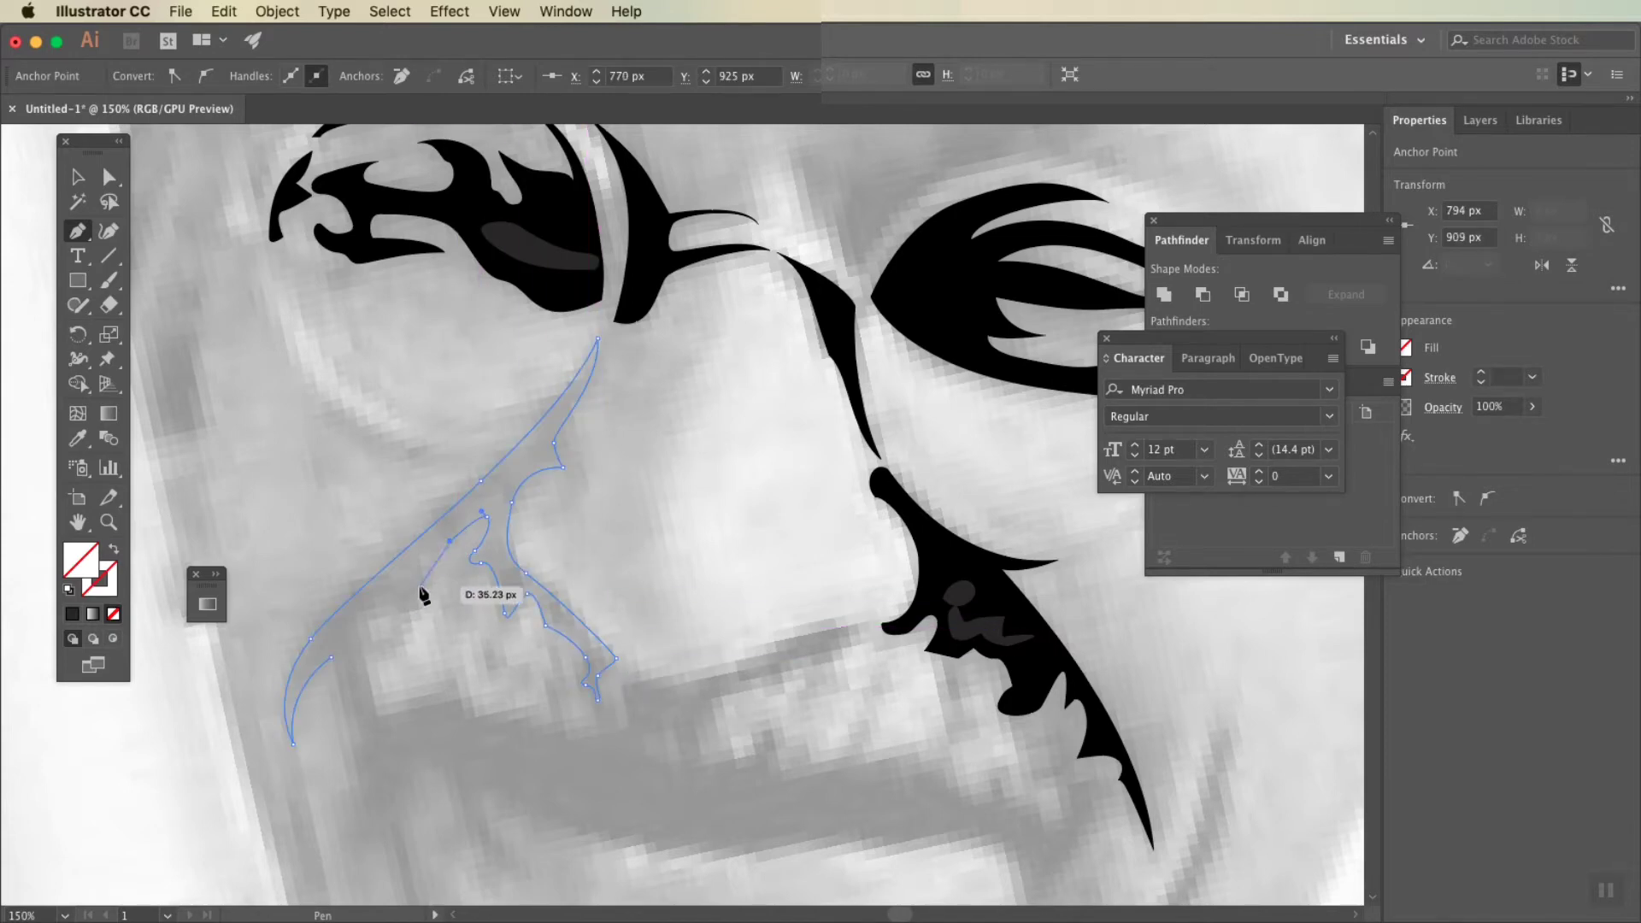
pyautogui.moveTo(422, 592)
pyautogui.mouseDown()
pyautogui.moveTo(381, 652)
pyautogui.moveTo(370, 715)
pyautogui.mouseUp()
pyautogui.click(396, 626)
pyautogui.moveTo(363, 644); pyautogui.dragTo(328, 613)
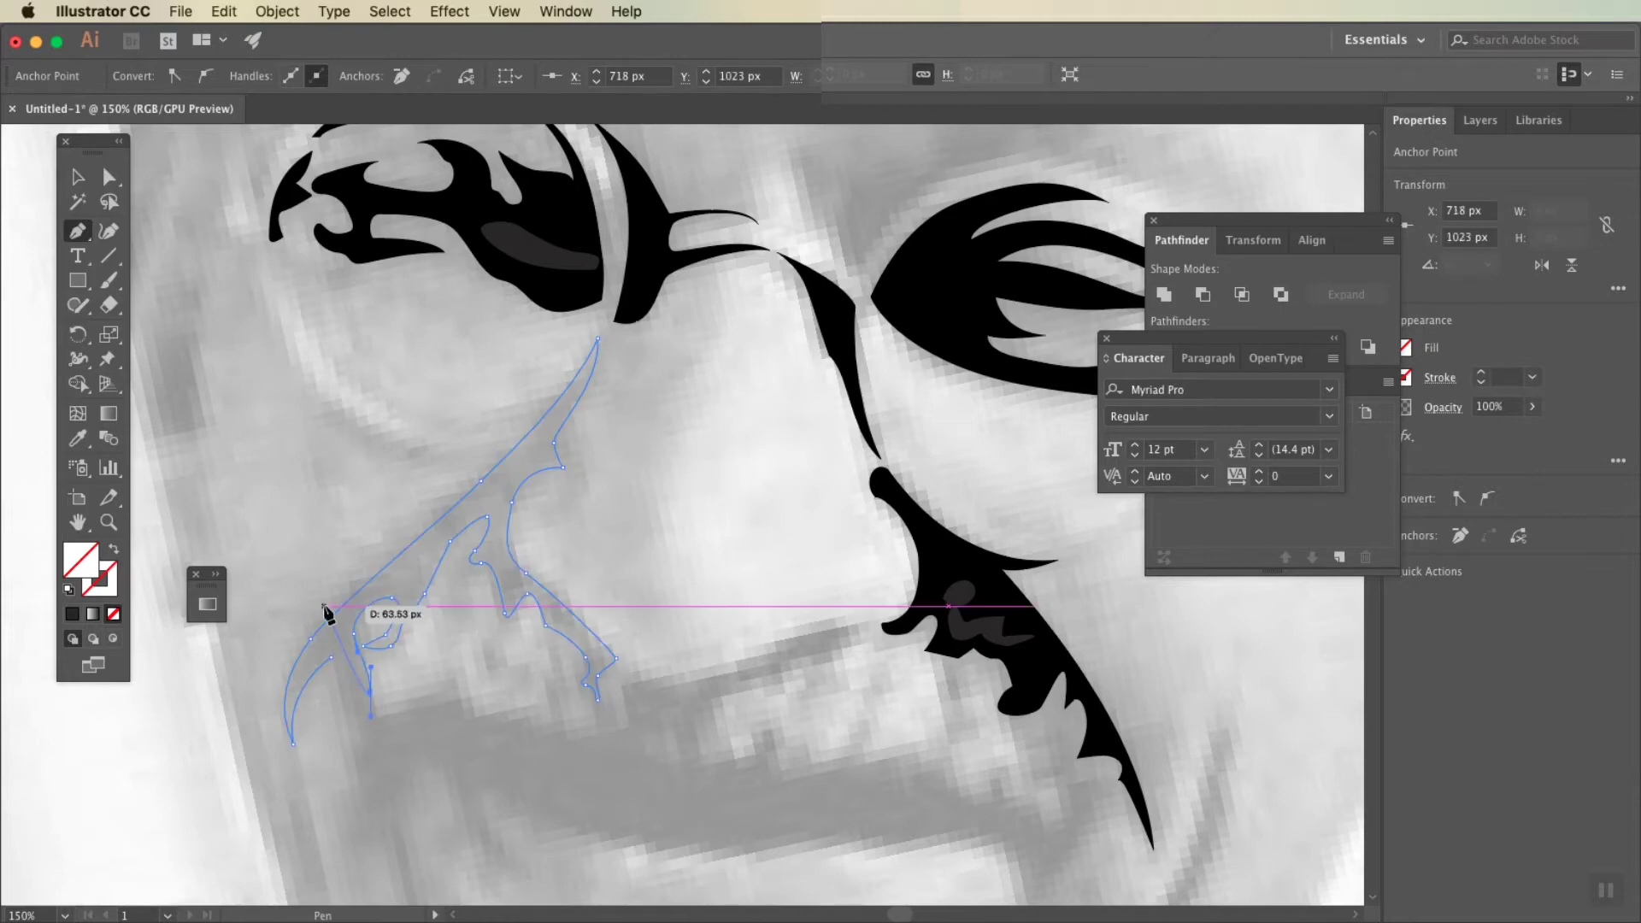
pyautogui.click(420, 708)
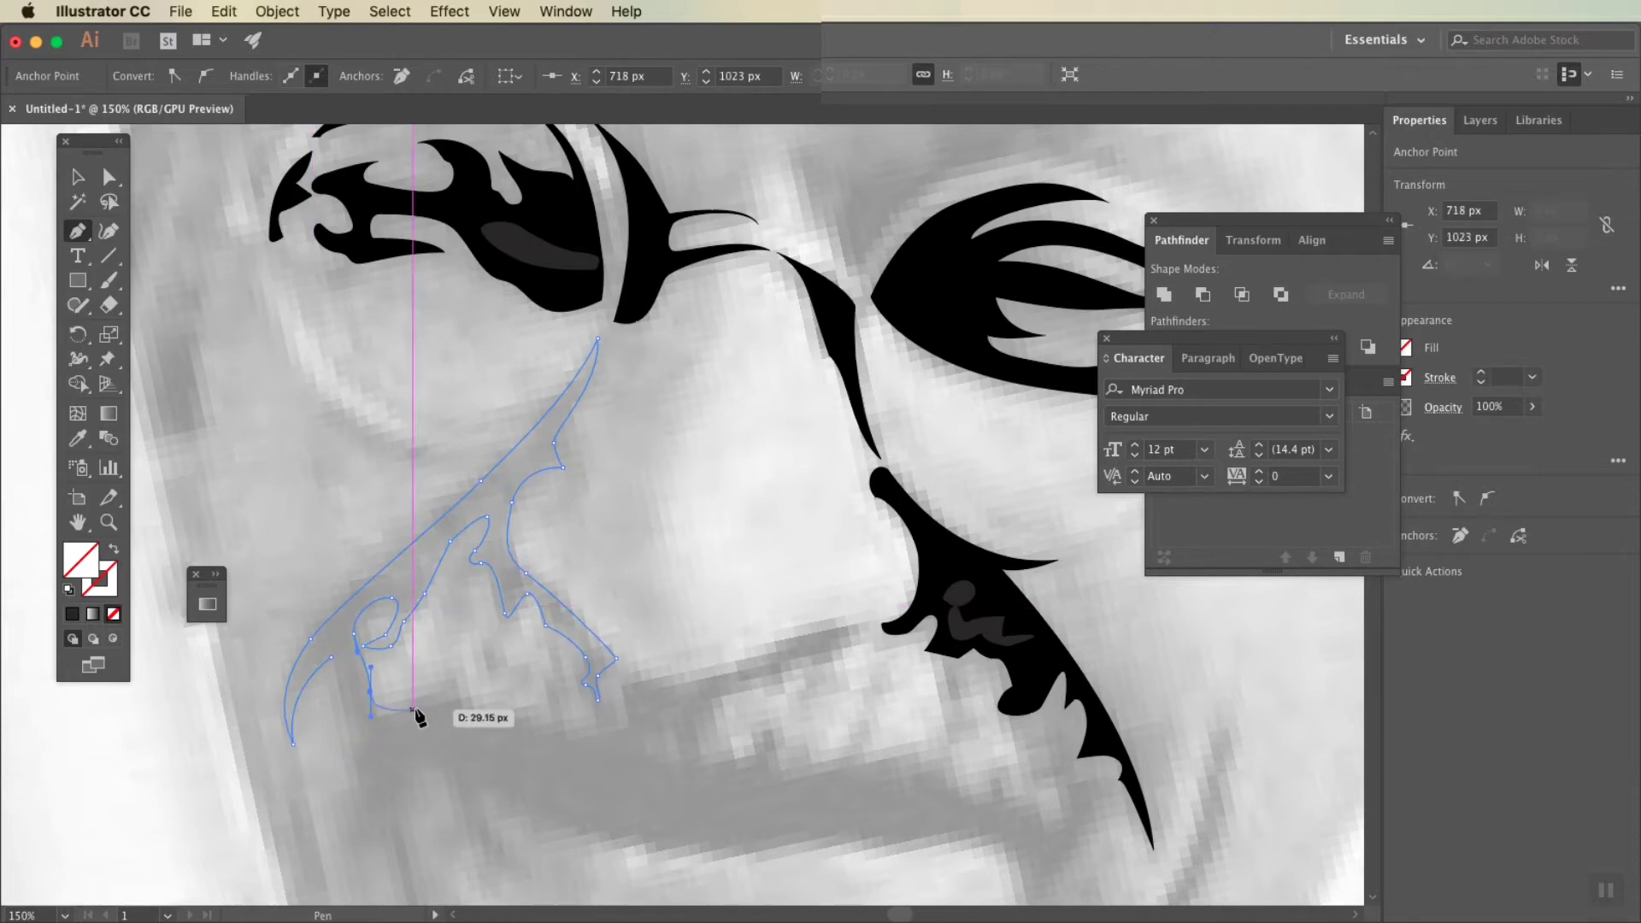
pyautogui.moveTo(457, 703); pyautogui.dragTo(558, 733)
pyautogui.click(497, 716)
# Step: Trace the upper lip and lower moustache edge out to the right tip
pyautogui.scroll(-5, 557, 734)
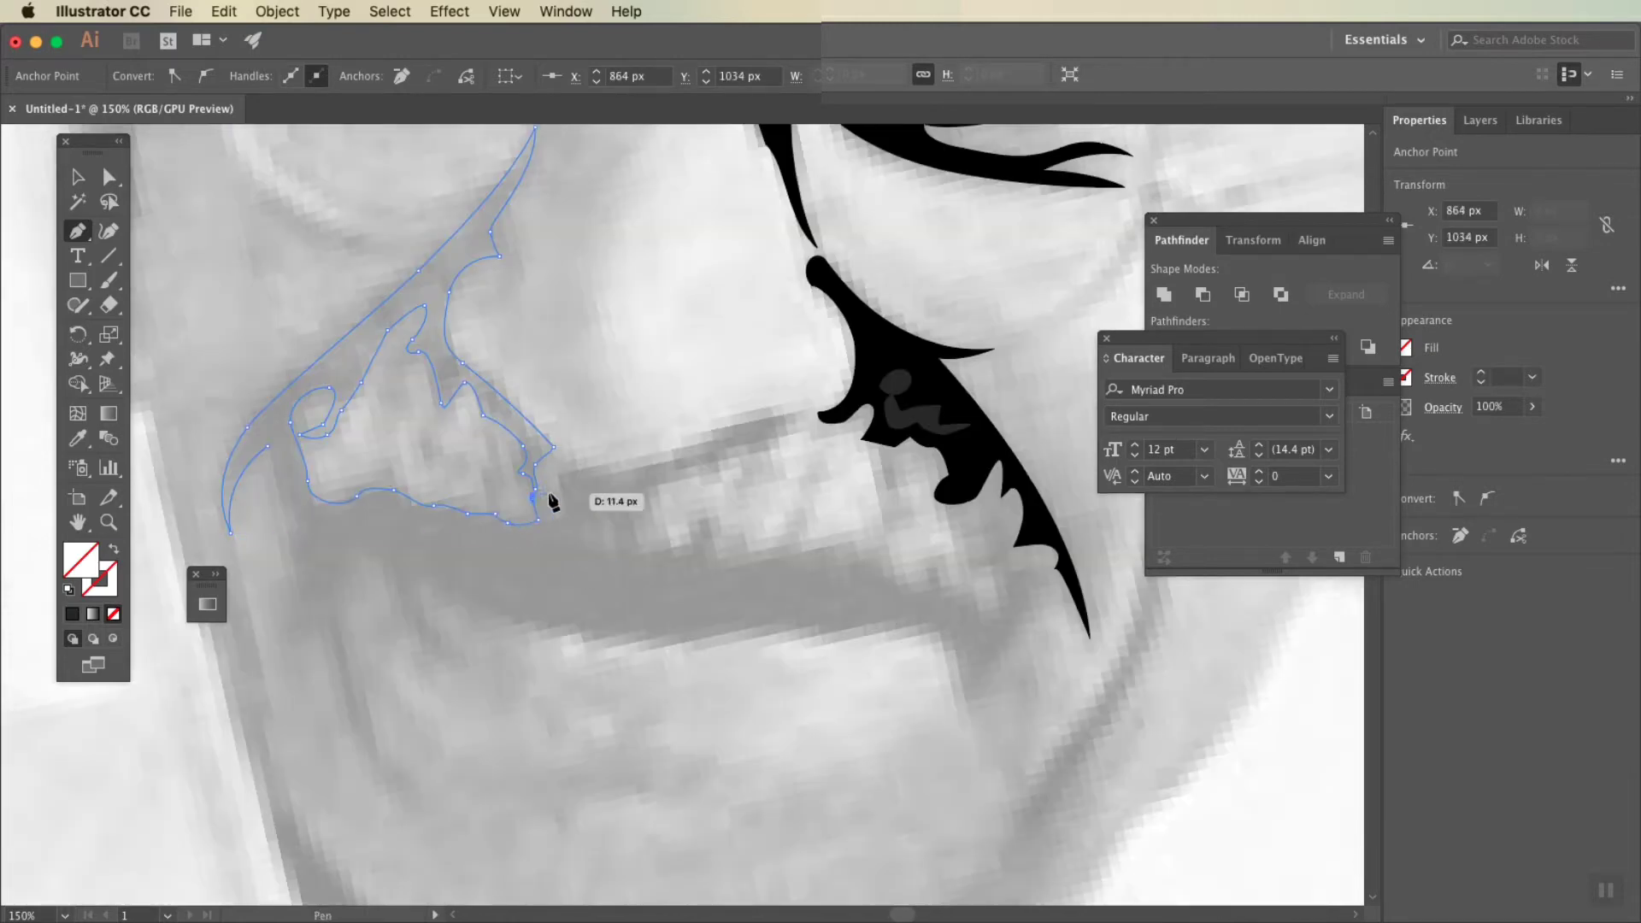
pyautogui.click(559, 519)
pyautogui.click(561, 477)
pyautogui.moveTo(587, 470); pyautogui.dragTo(609, 484)
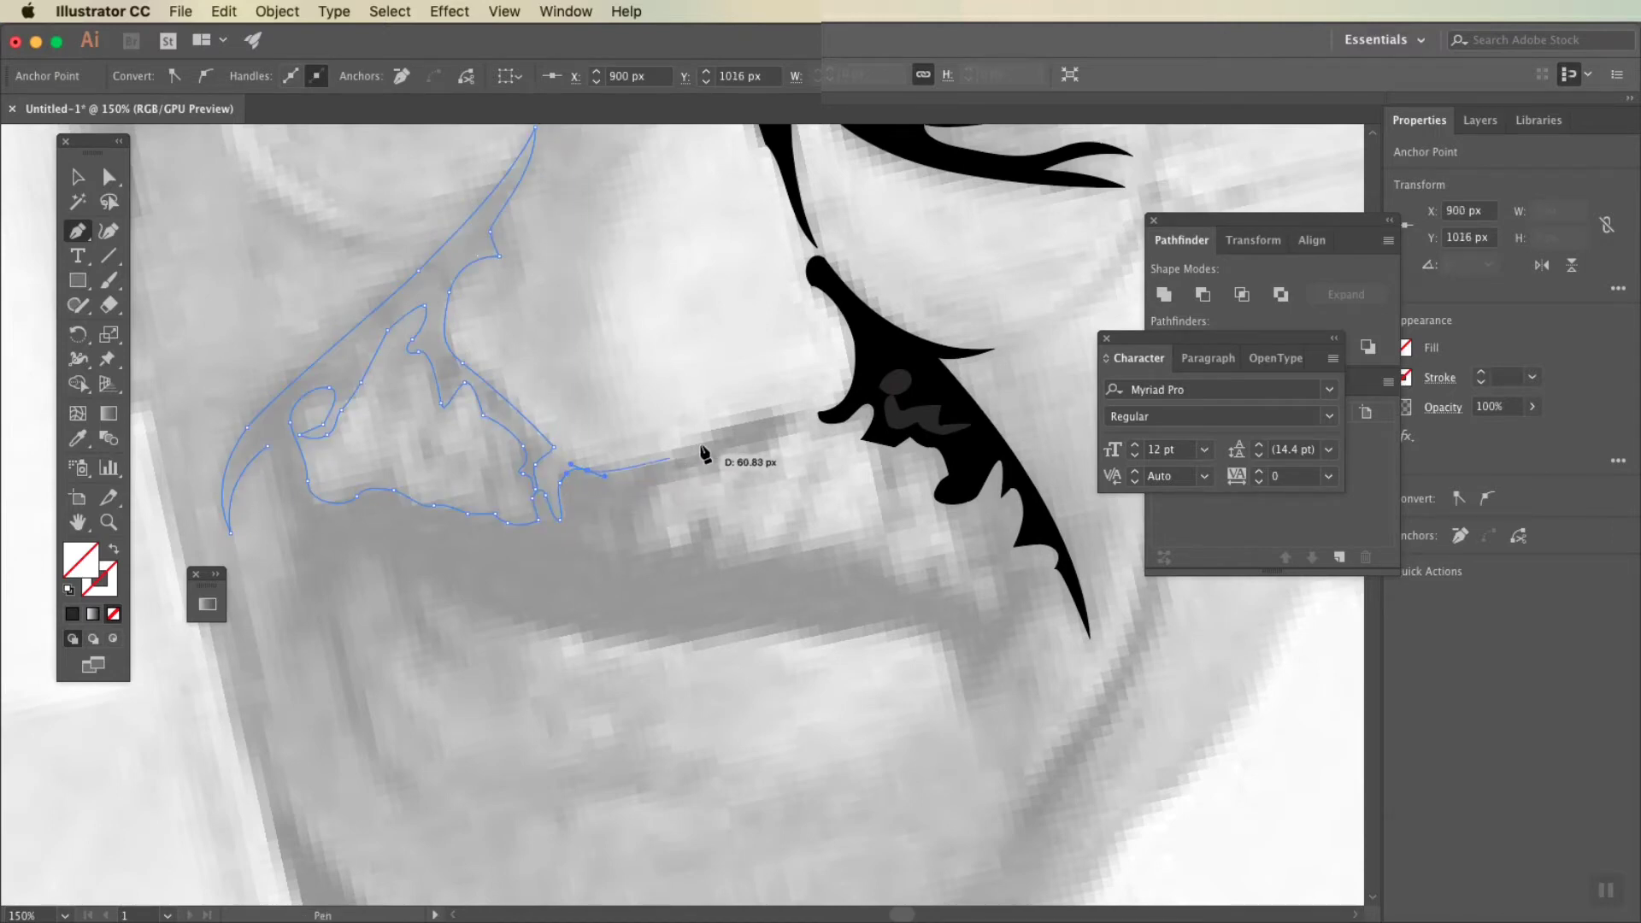
pyautogui.click(780, 435)
pyautogui.click(750, 467)
pyautogui.click(664, 483)
pyautogui.click(630, 515)
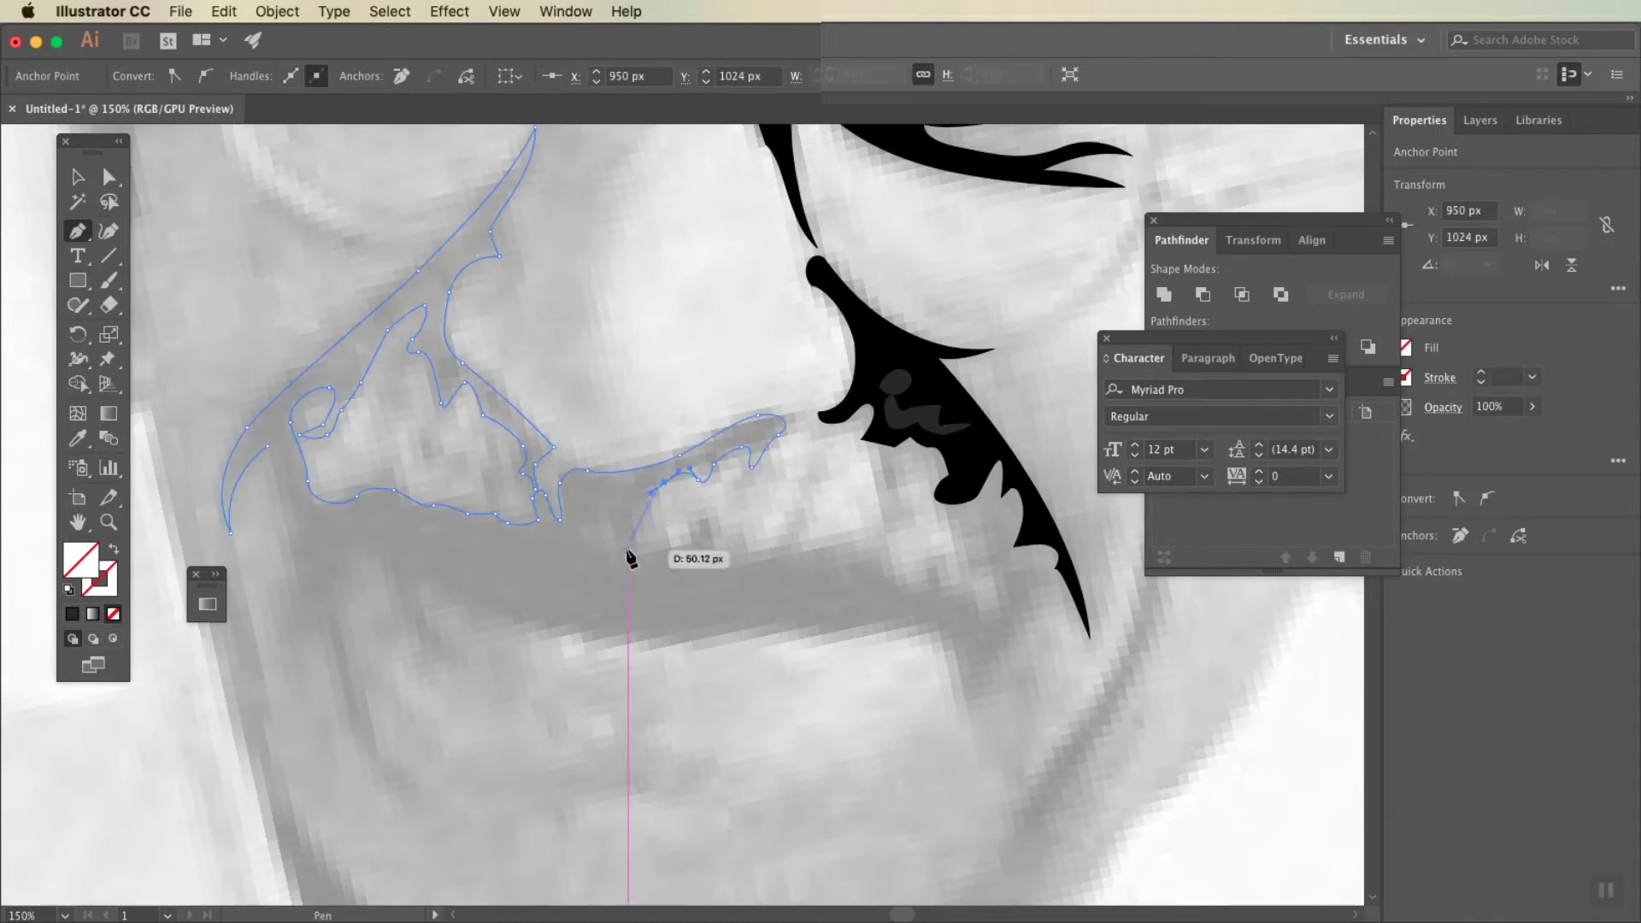
pyautogui.moveTo(628, 552)
pyautogui.mouseDown()
pyautogui.moveTo(734, 580)
pyautogui.moveTo(831, 566)
pyautogui.moveTo(936, 598)
pyautogui.moveTo(1063, 598)
pyautogui.mouseUp()
pyautogui.click(677, 556)
pyautogui.keyDown('ctrl'); pyautogui.click(972, 520); pyautogui.keyUp('ctrl')
pyautogui.click(970, 731)
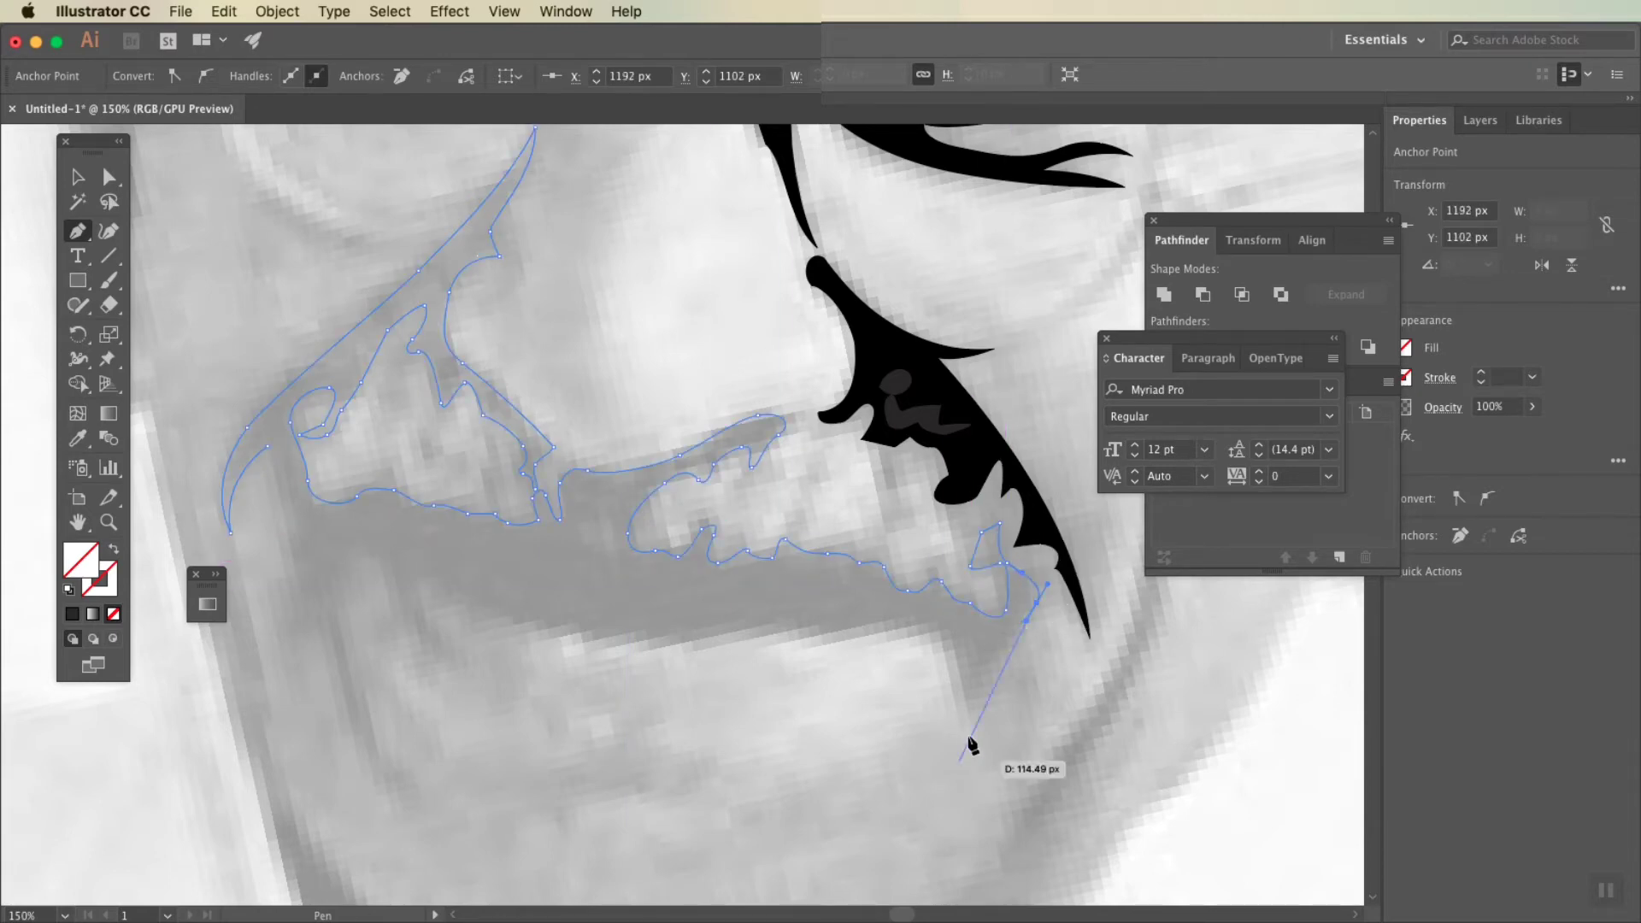
pyautogui.moveTo(932, 624); pyautogui.dragTo(705, 648)
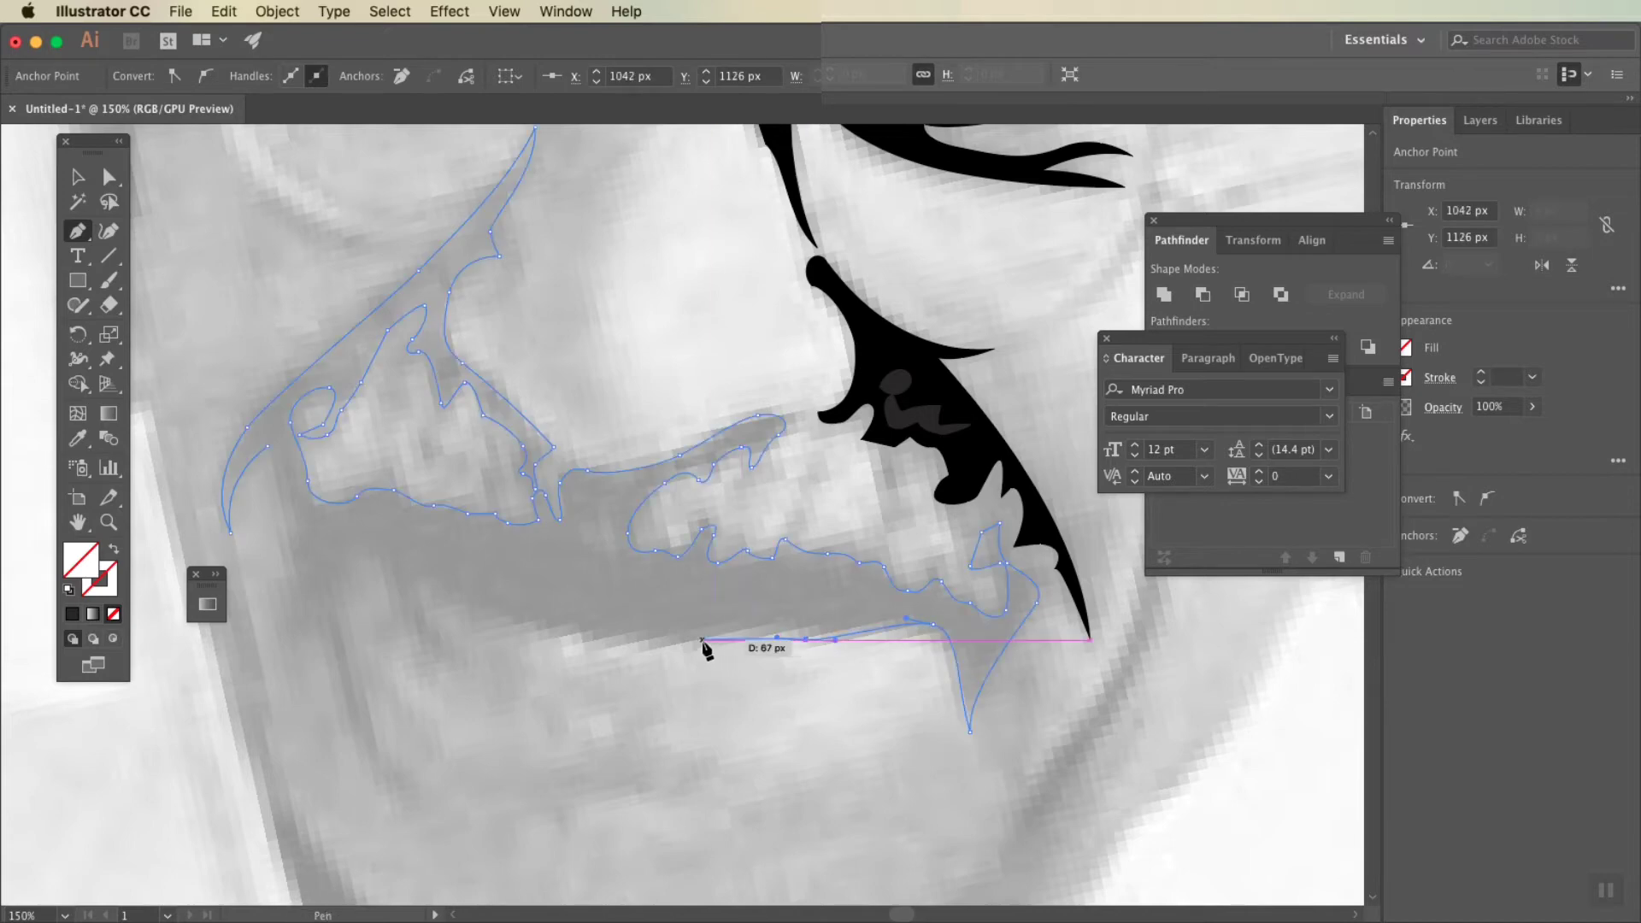
# Step: Trace the underside and left side, close the moustache as a black shape, and zoom out
pyautogui.moveTo(445, 592)
pyautogui.mouseDown()
pyautogui.moveTo(469, 603)
pyautogui.moveTo(405, 613)
pyautogui.mouseUp()
pyautogui.moveTo(458, 666)
pyautogui.mouseDown()
pyautogui.moveTo(401, 617)
pyautogui.moveTo(342, 608)
pyautogui.mouseUp()
pyautogui.moveTo(413, 727)
pyautogui.mouseDown()
pyautogui.moveTo(377, 682)
pyautogui.moveTo(389, 772)
pyautogui.mouseUp()
pyautogui.click(354, 729)
pyautogui.click(321, 631)
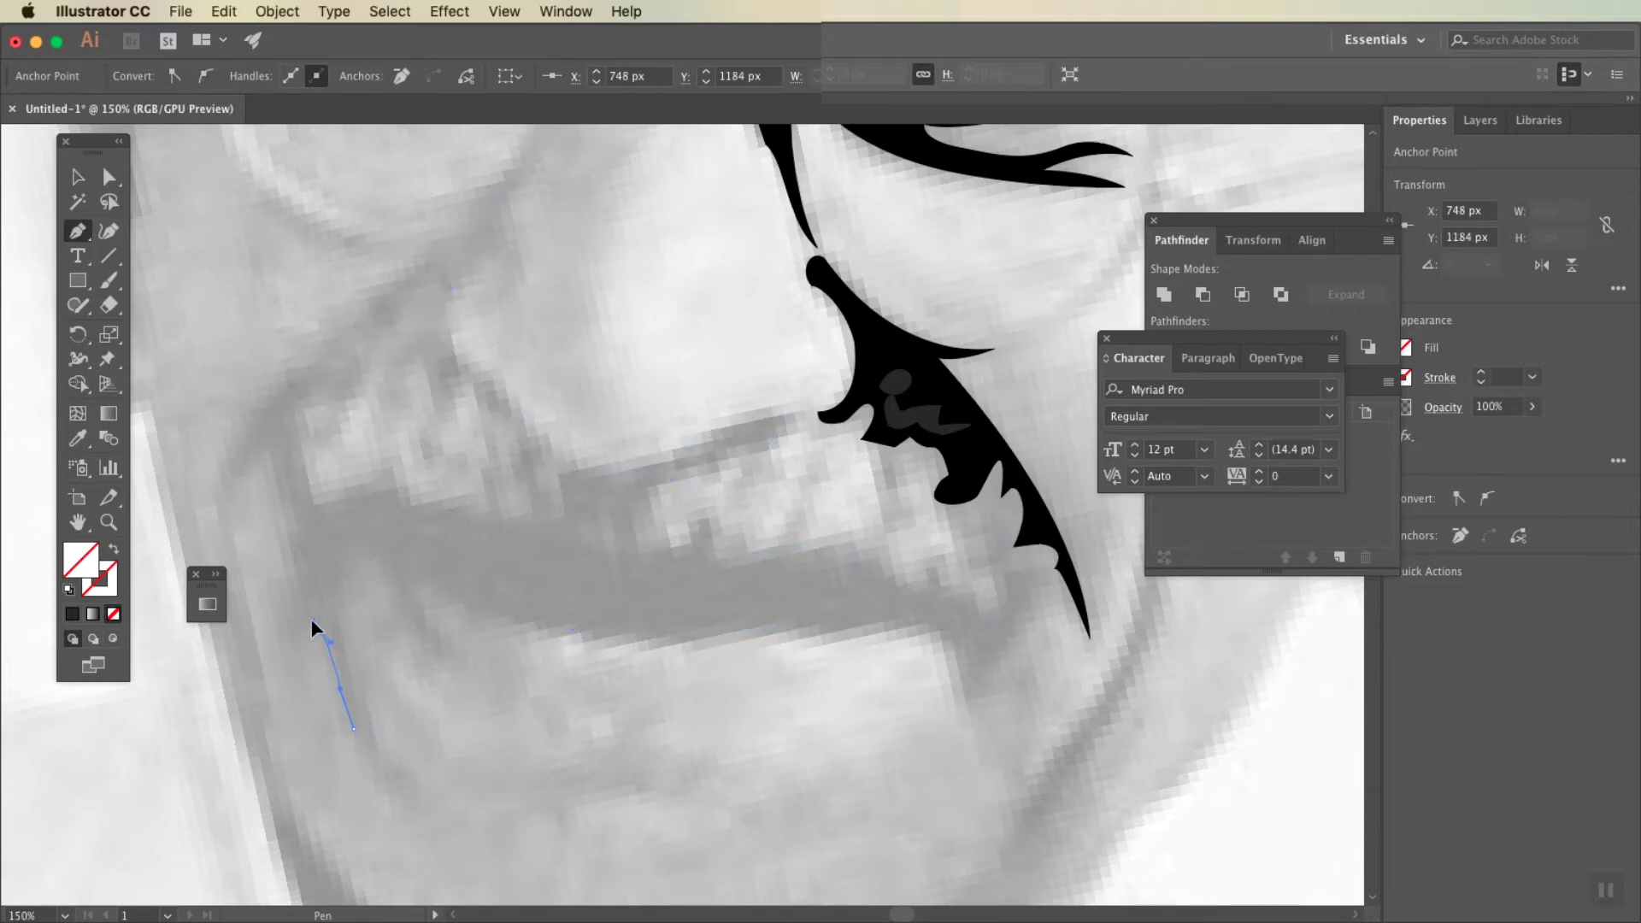
pyautogui.click(293, 654)
pyautogui.click(285, 703)
pyautogui.click(285, 596)
pyautogui.moveTo(285, 567); pyautogui.dragTo(291, 539)
pyautogui.click(108, 177)
pyautogui.press('super+minus')
pyautogui.press('super+minus')
pyautogui.moveTo(485, 497); pyautogui.dragTo(452, 501)
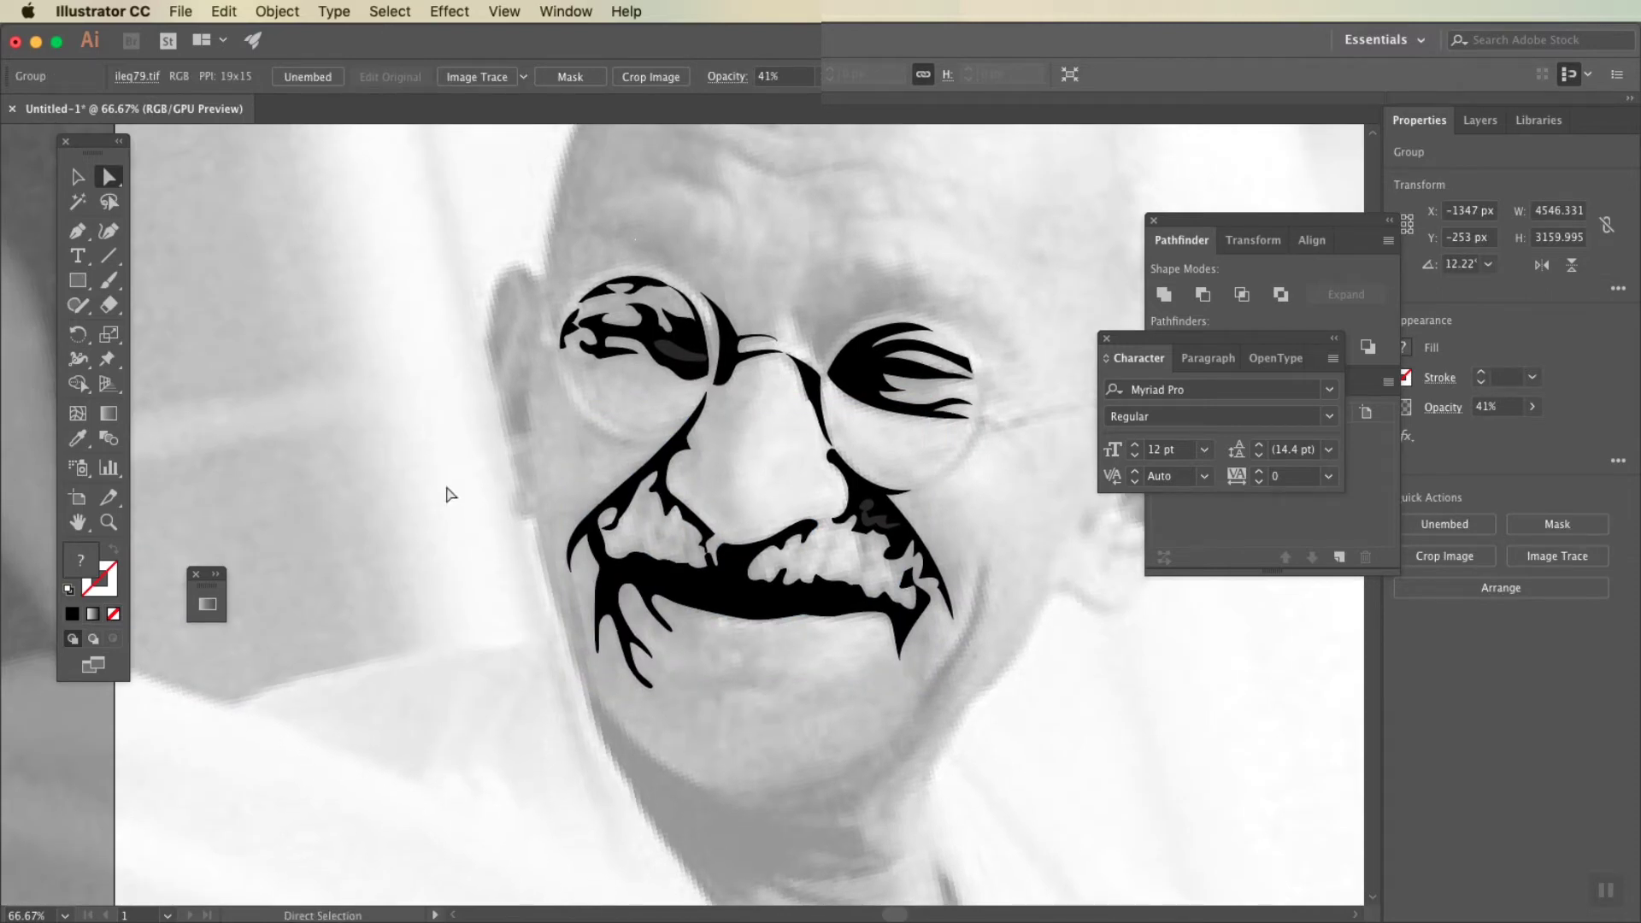
# Step: At 150% zoom, trace and close a black jawline curve shape beneath the mouth
pyautogui.press('super+plus')
pyautogui.press('super+plus')
pyautogui.press('p')
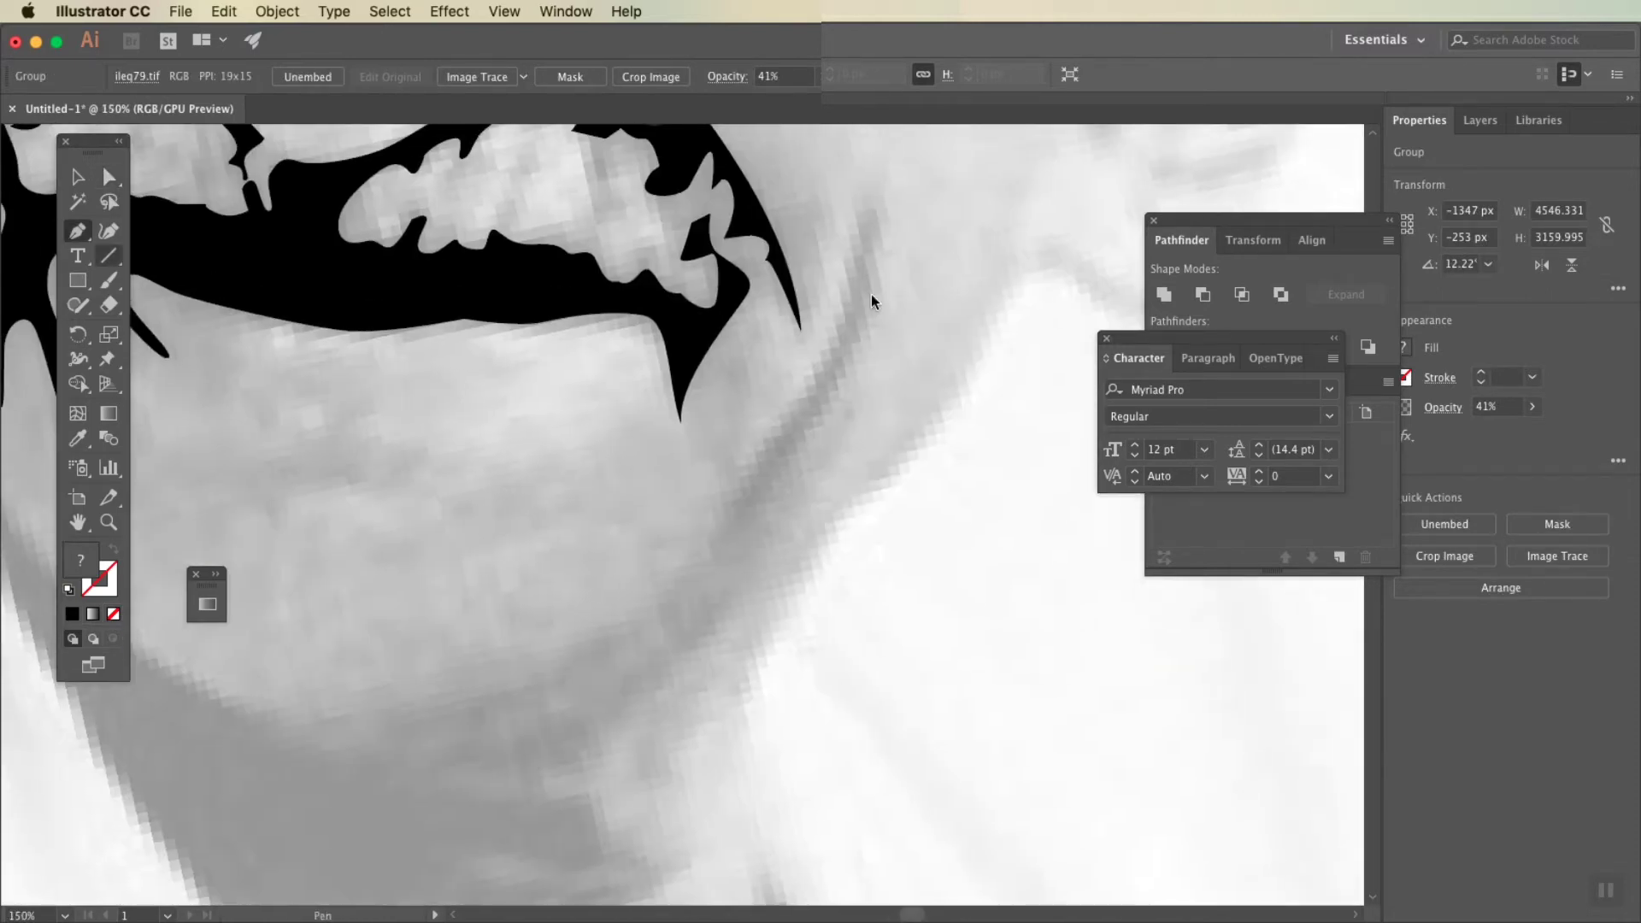
pyautogui.click(858, 213)
pyautogui.moveTo(823, 354); pyautogui.dragTo(787, 428)
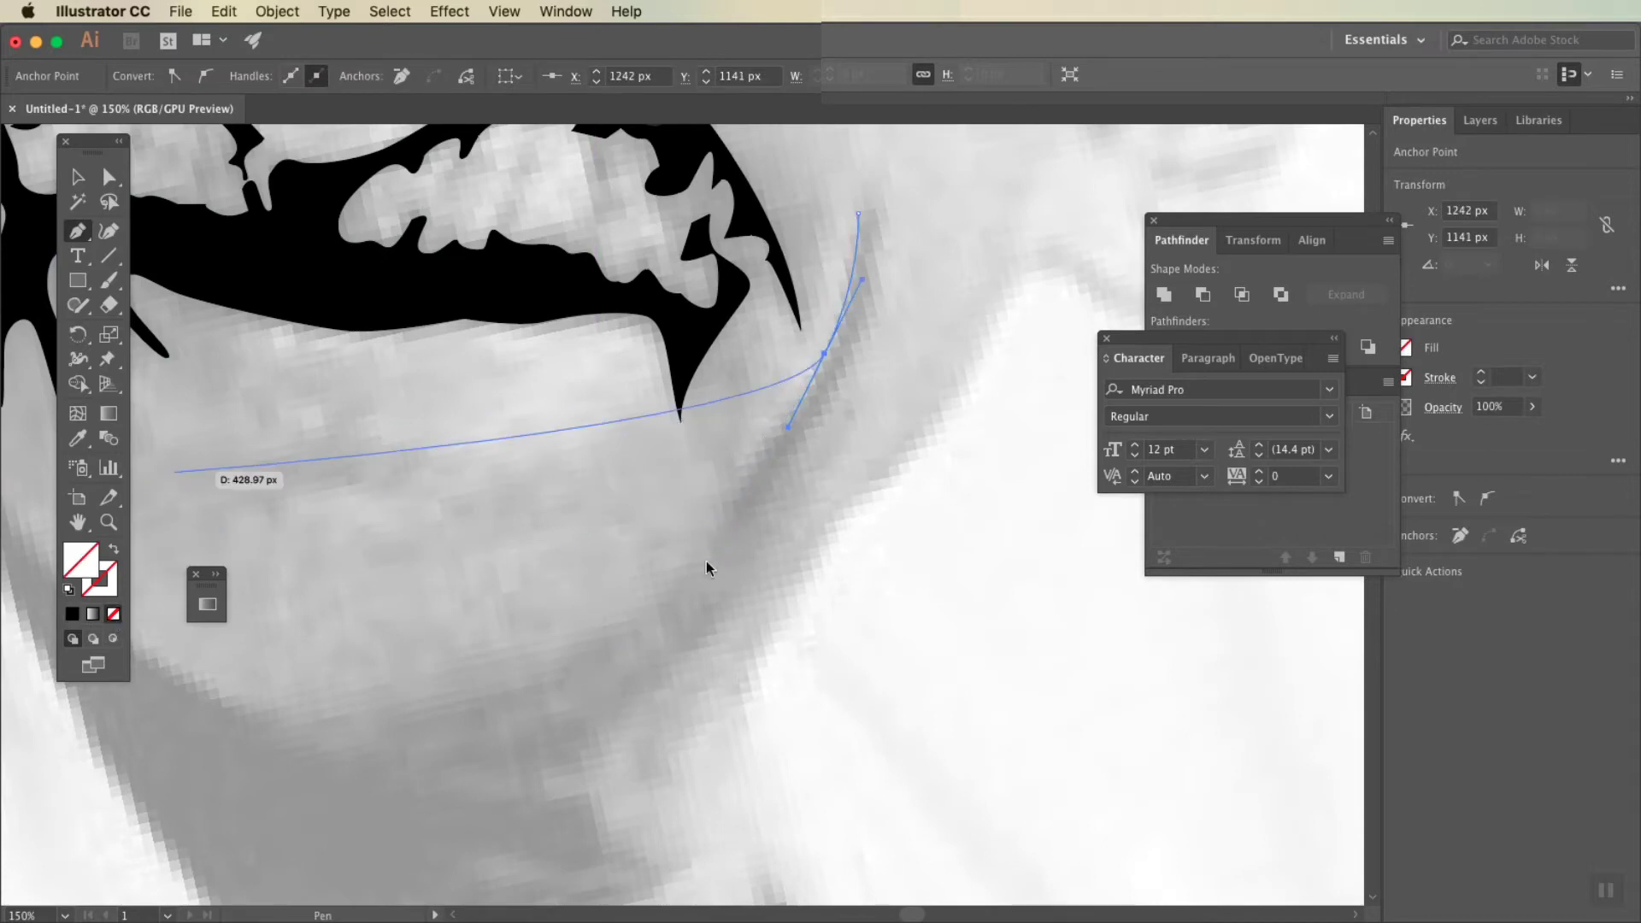
pyautogui.moveTo(706, 540); pyautogui.dragTo(682, 573)
pyautogui.hscroll(-3, 681, 573)
pyautogui.moveTo(436, 695); pyautogui.dragTo(489, 711)
pyautogui.moveTo(646, 663); pyautogui.dragTo(568, 711)
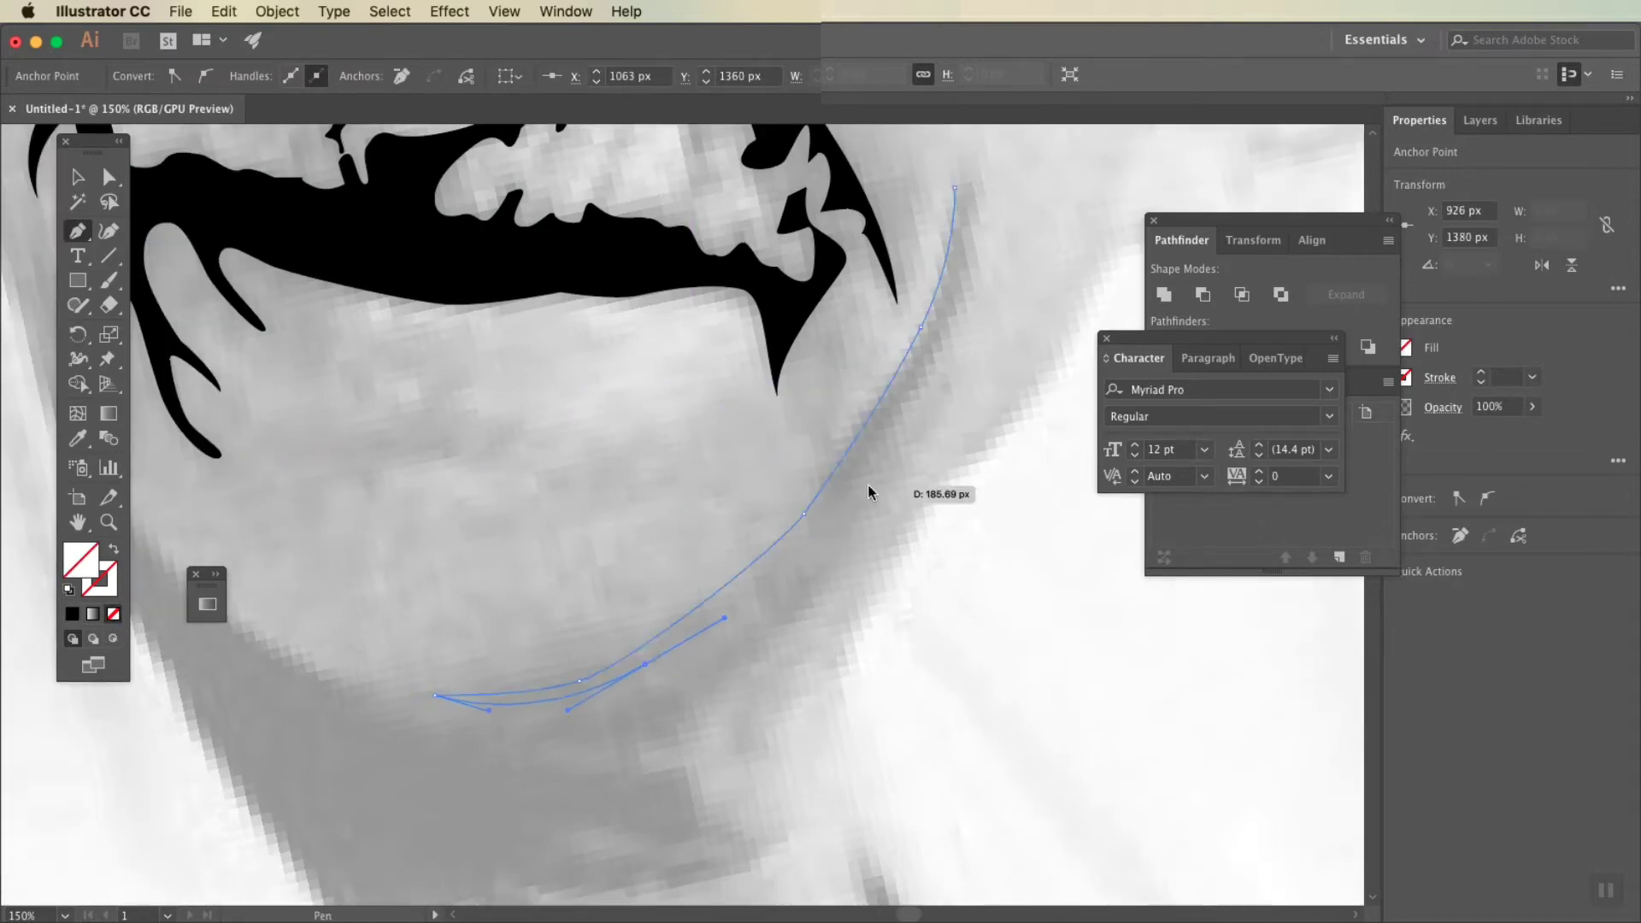
pyautogui.click(846, 486)
pyautogui.moveTo(955, 298); pyautogui.dragTo(971, 248)
pyautogui.moveTo(955, 186); pyautogui.dragTo(930, 197)
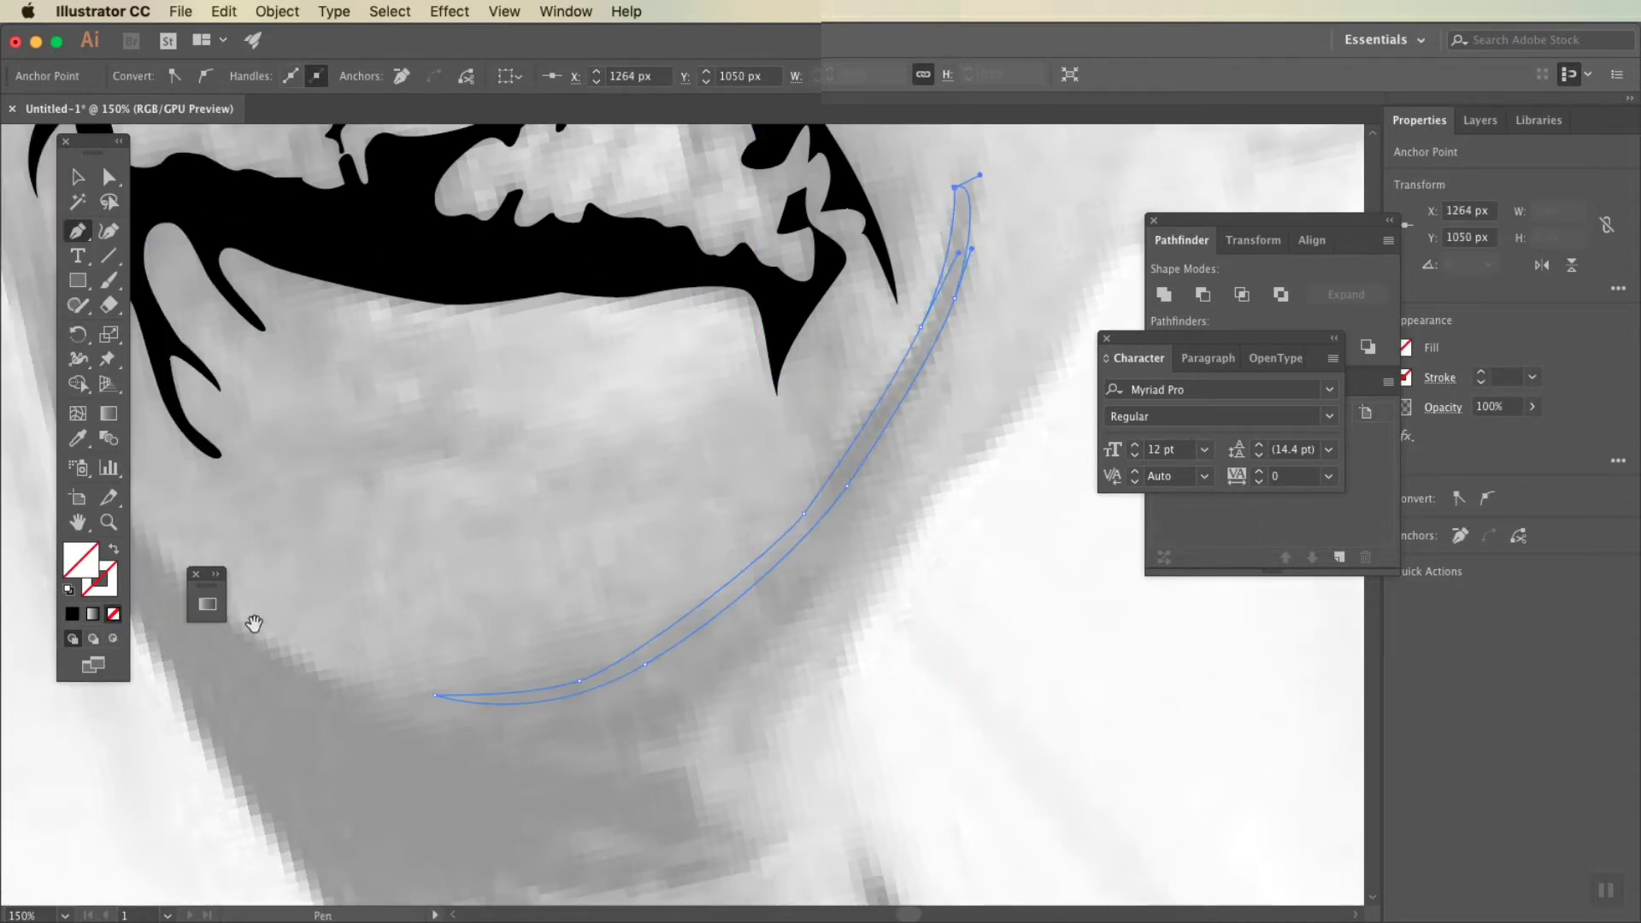
# Step: Begin the chin shadow path along the lower jaw and its first streaks
pyautogui.moveTo(254, 623); pyautogui.dragTo(291, 743)
pyautogui.moveTo(610, 796); pyautogui.dragTo(695, 785)
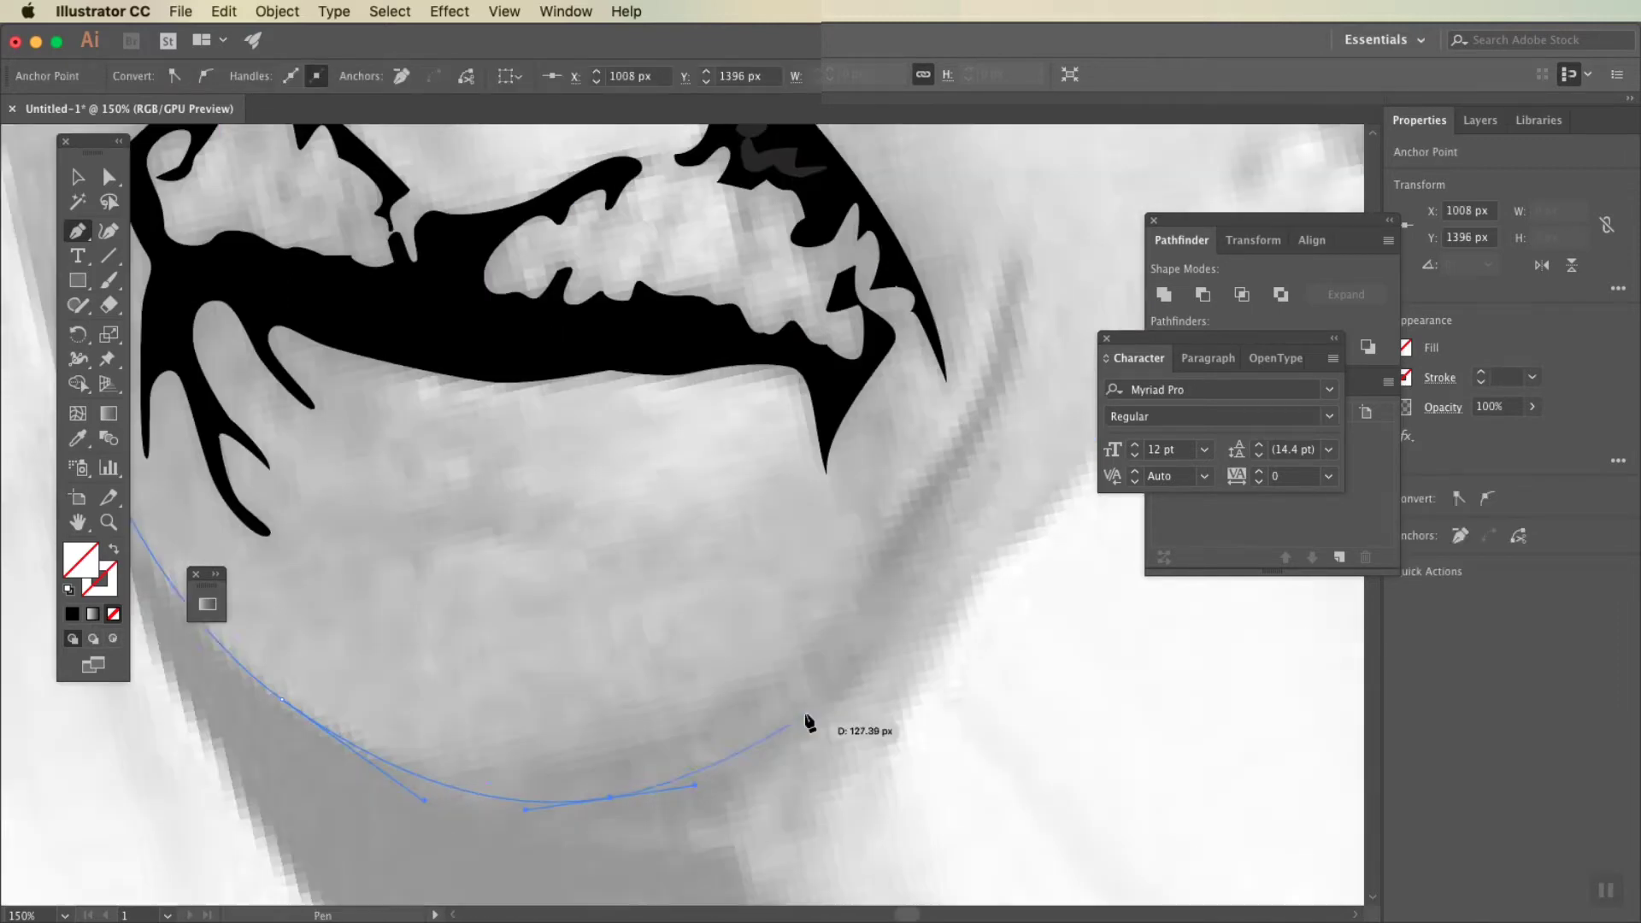
pyautogui.scroll(-5, 781, 752)
pyautogui.click(774, 522)
pyautogui.moveTo(822, 556)
pyautogui.mouseDown()
pyautogui.moveTo(814, 581)
pyautogui.moveTo(891, 589)
pyautogui.mouseUp()
pyautogui.click(877, 575)
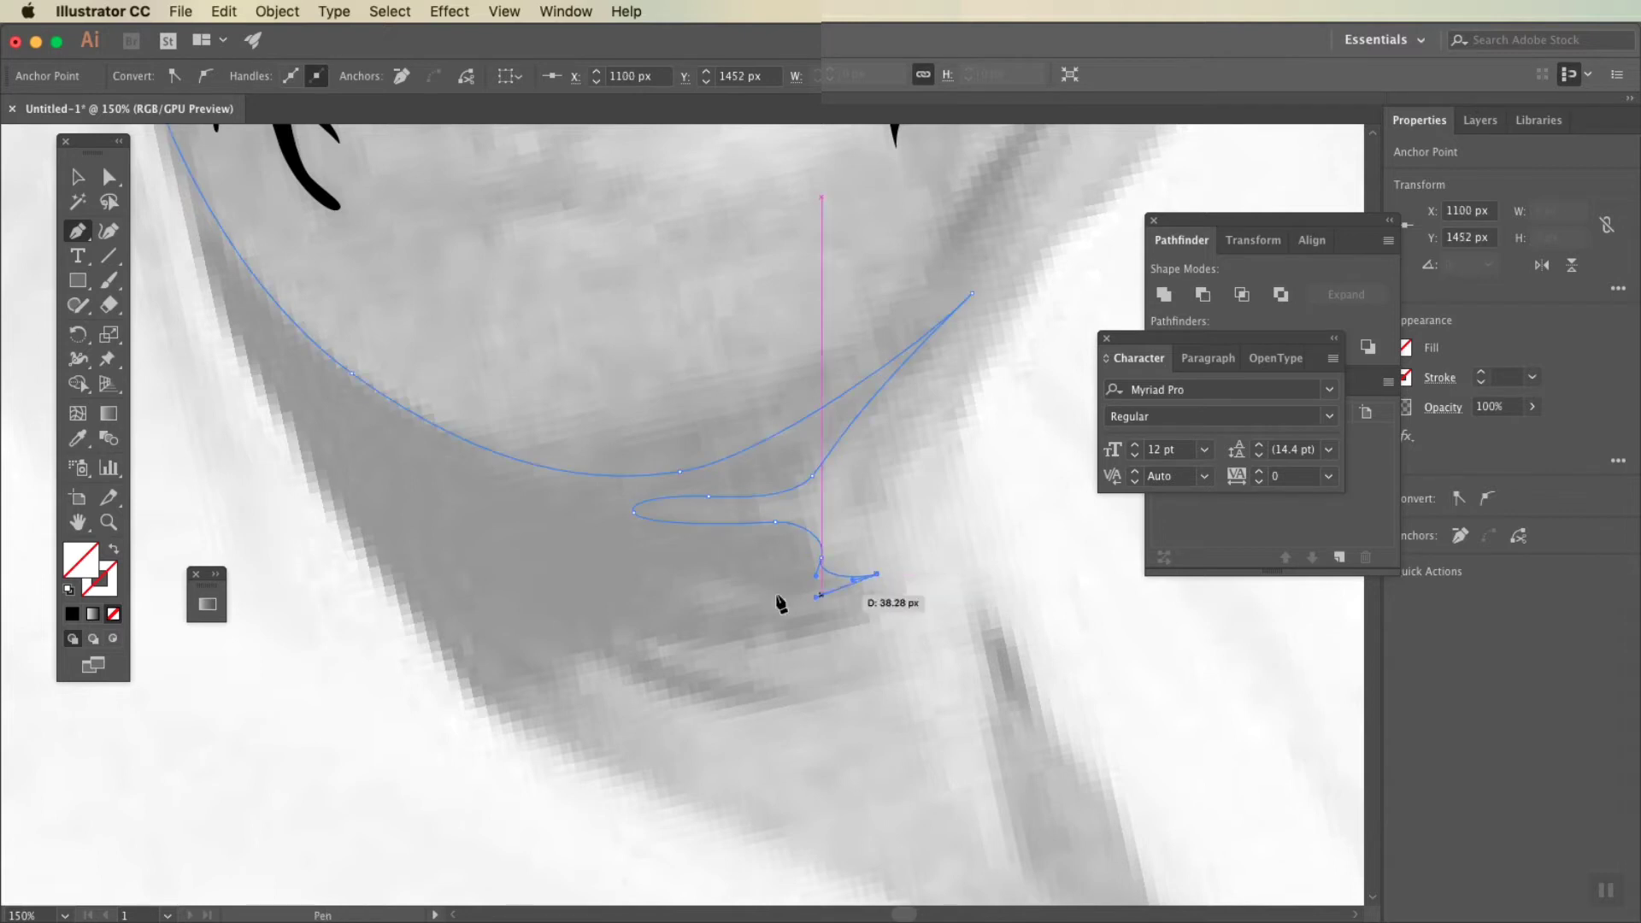
pyautogui.click(659, 577)
pyautogui.moveTo(873, 602); pyautogui.dragTo(862, 621)
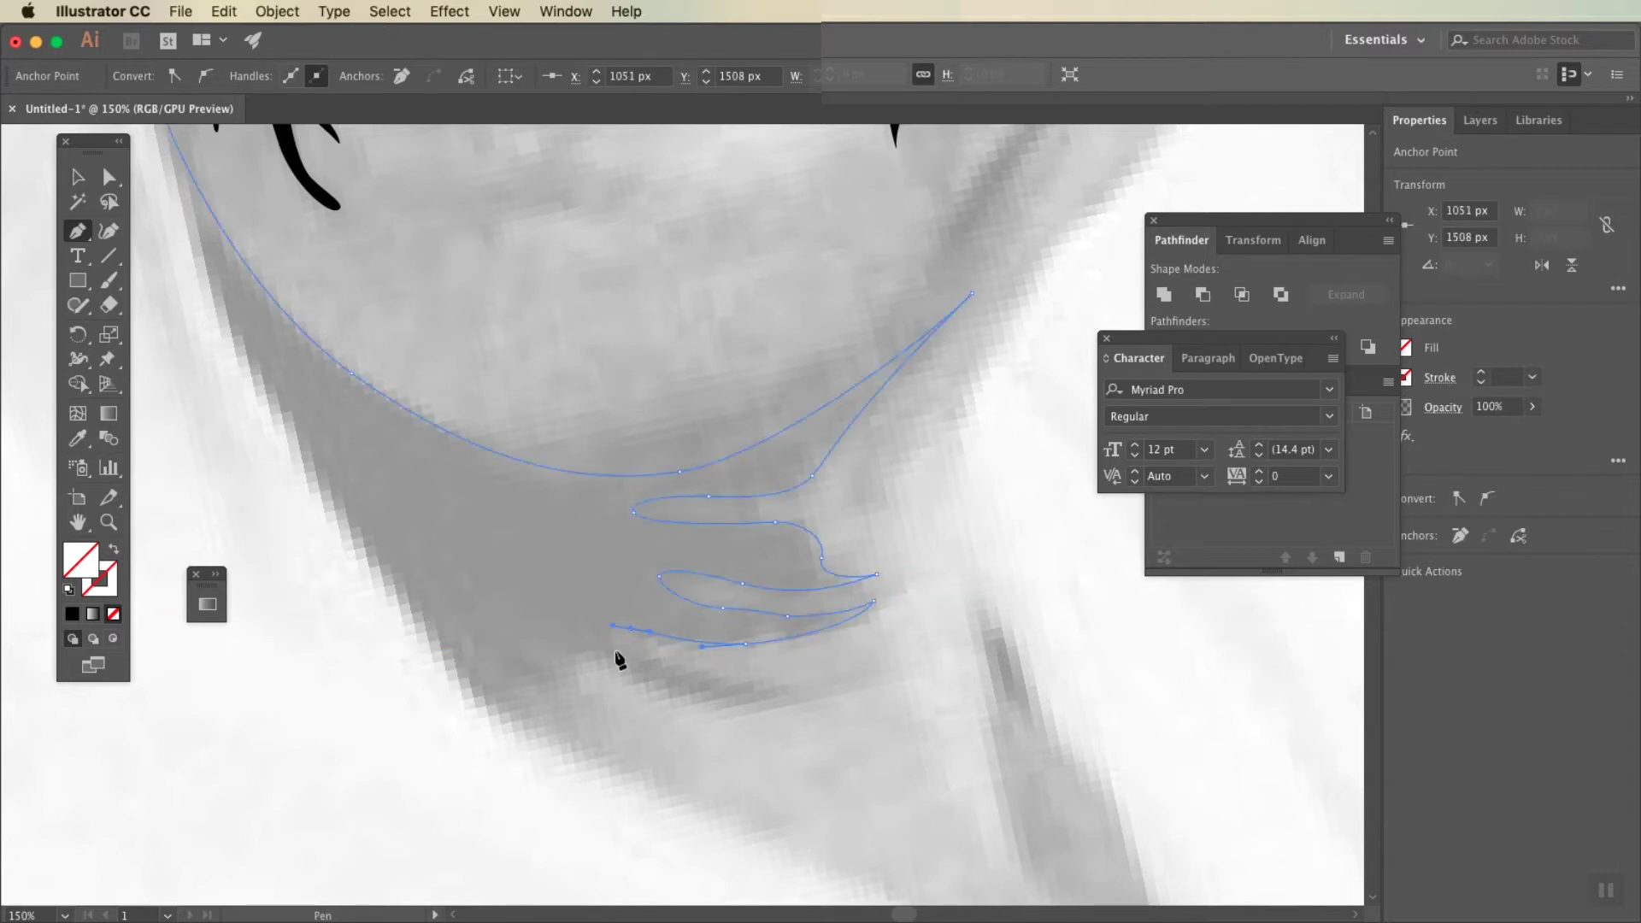
# Step: Trace the lower shadow streaks and left edge, closing the chin shadow shape
pyautogui.click(869, 672)
pyautogui.click(782, 684)
pyautogui.click(711, 700)
pyautogui.click(641, 688)
pyautogui.moveTo(581, 654); pyautogui.dragTo(609, 653)
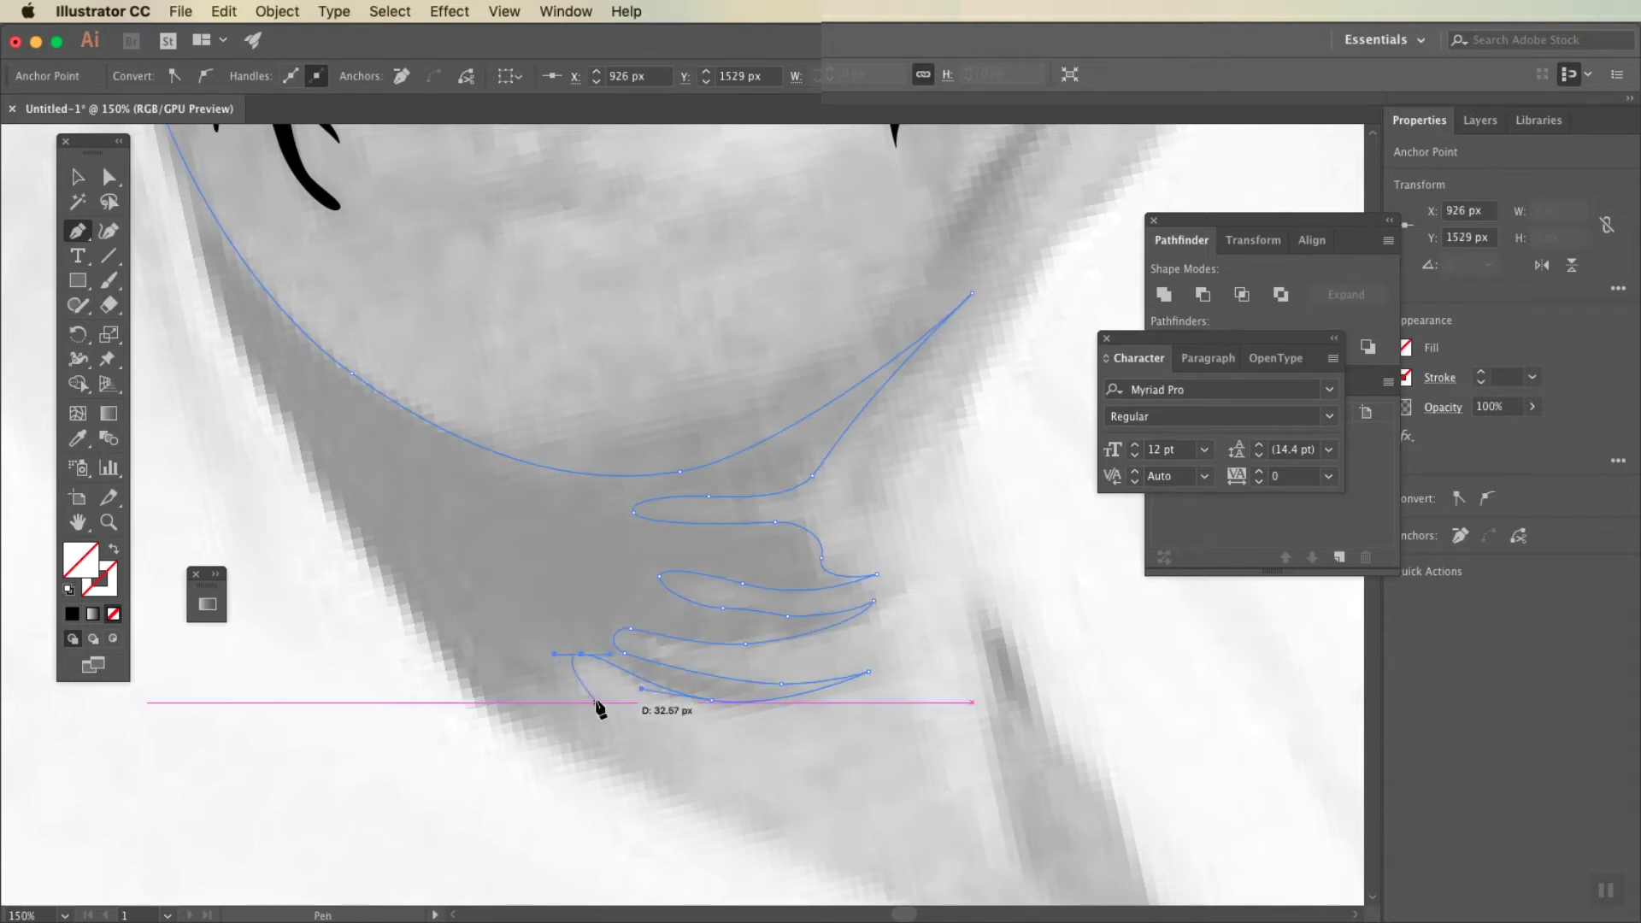
pyautogui.click(597, 703)
pyautogui.click(544, 684)
pyautogui.click(529, 671)
pyautogui.click(492, 701)
pyautogui.click(367, 587)
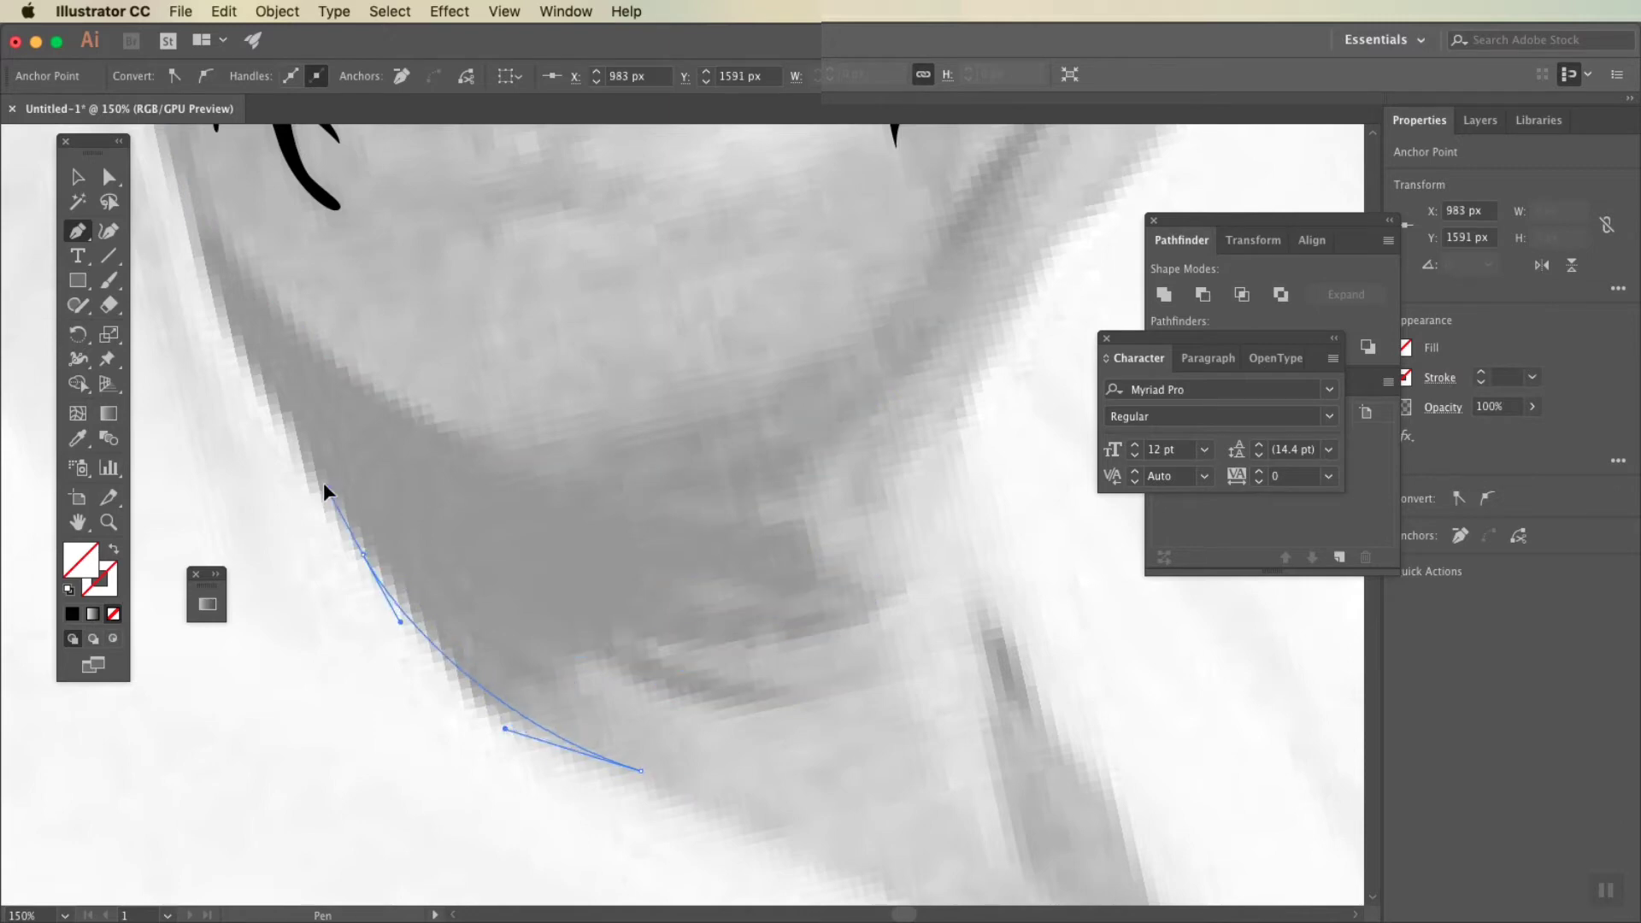
pyautogui.scroll(5, 330, 487)
pyautogui.hscroll(-5, 330, 487)
pyautogui.click(580, 500)
pyautogui.click(551, 383)
# Step: Zoom out and deselect to check the filled chin and jaw shapes
pyautogui.press('a')
pyautogui.hotkey('ctrl', '-')
pyautogui.click(275, 429)
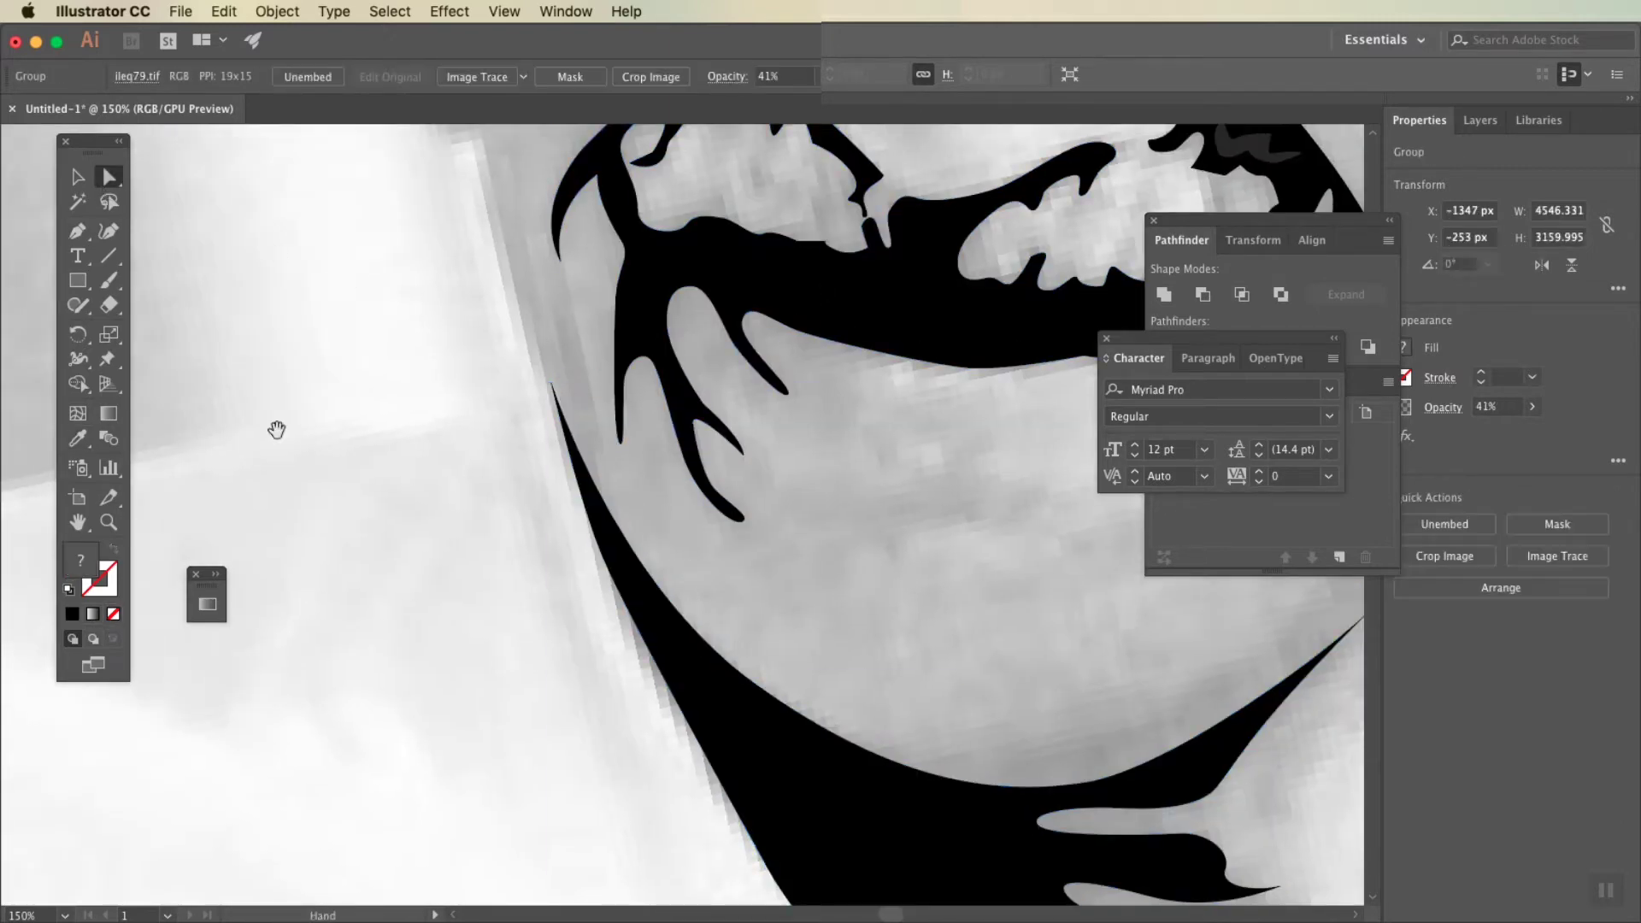
pyautogui.scroll(-5, 212, 396)
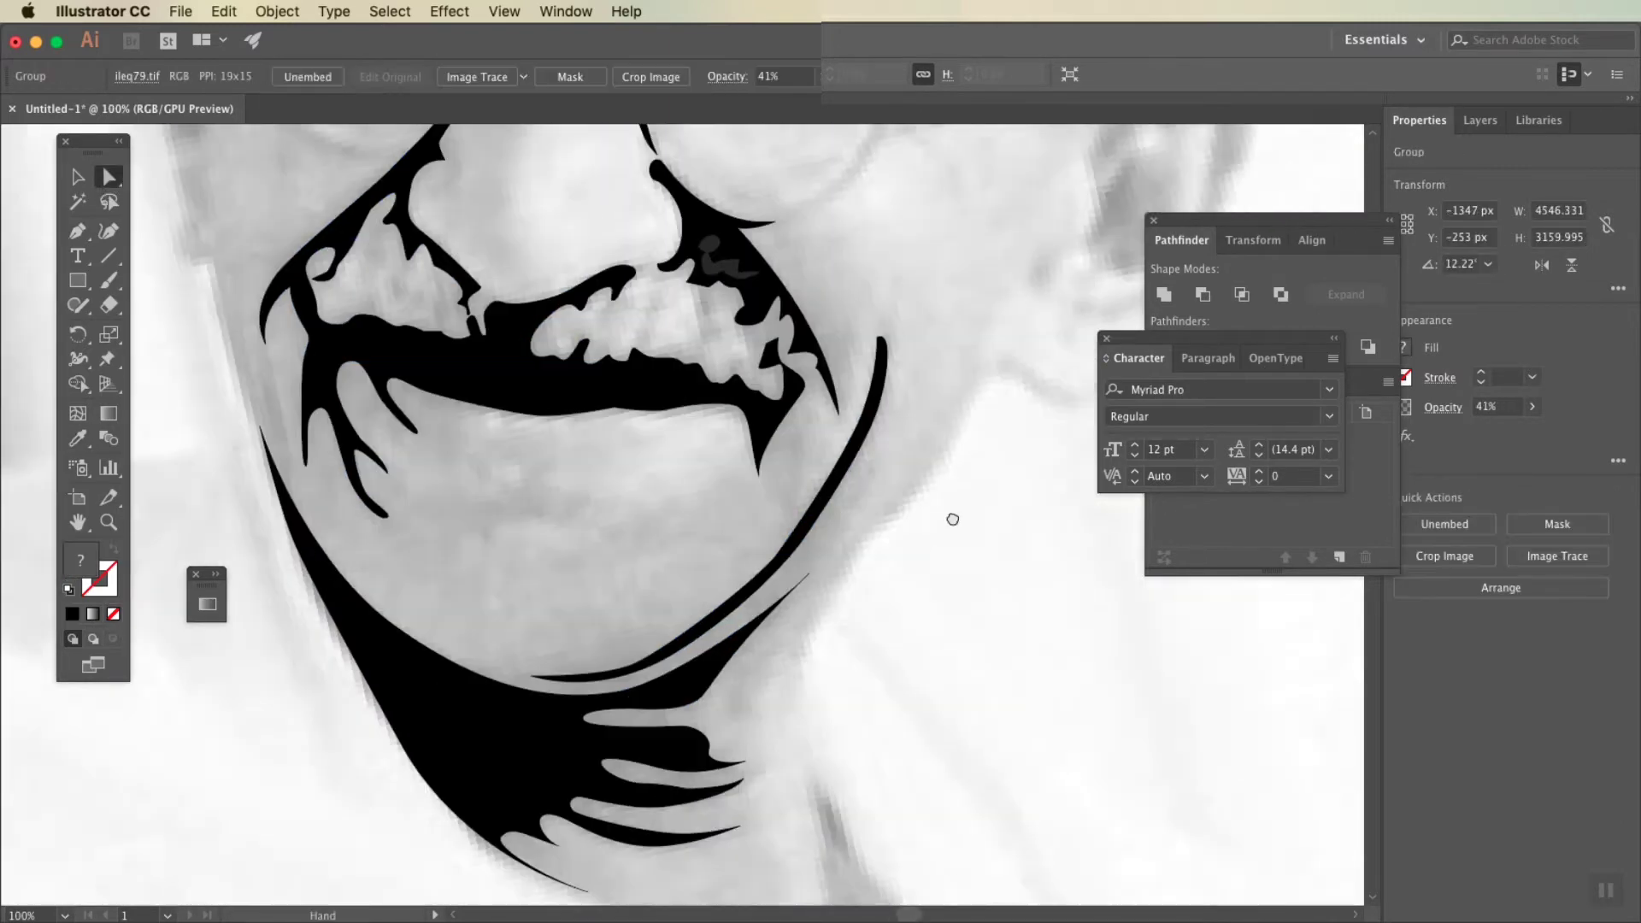
pyautogui.scroll(5, 952, 513)
pyautogui.press('p')
pyautogui.scroll(5, 798, 550)
pyautogui.hscroll(-5, 798, 550)
pyautogui.hotkey('ctrl', '+')
# Step: Trace the ear rim as a closed black shape
pyautogui.scroll(5, 469, 539)
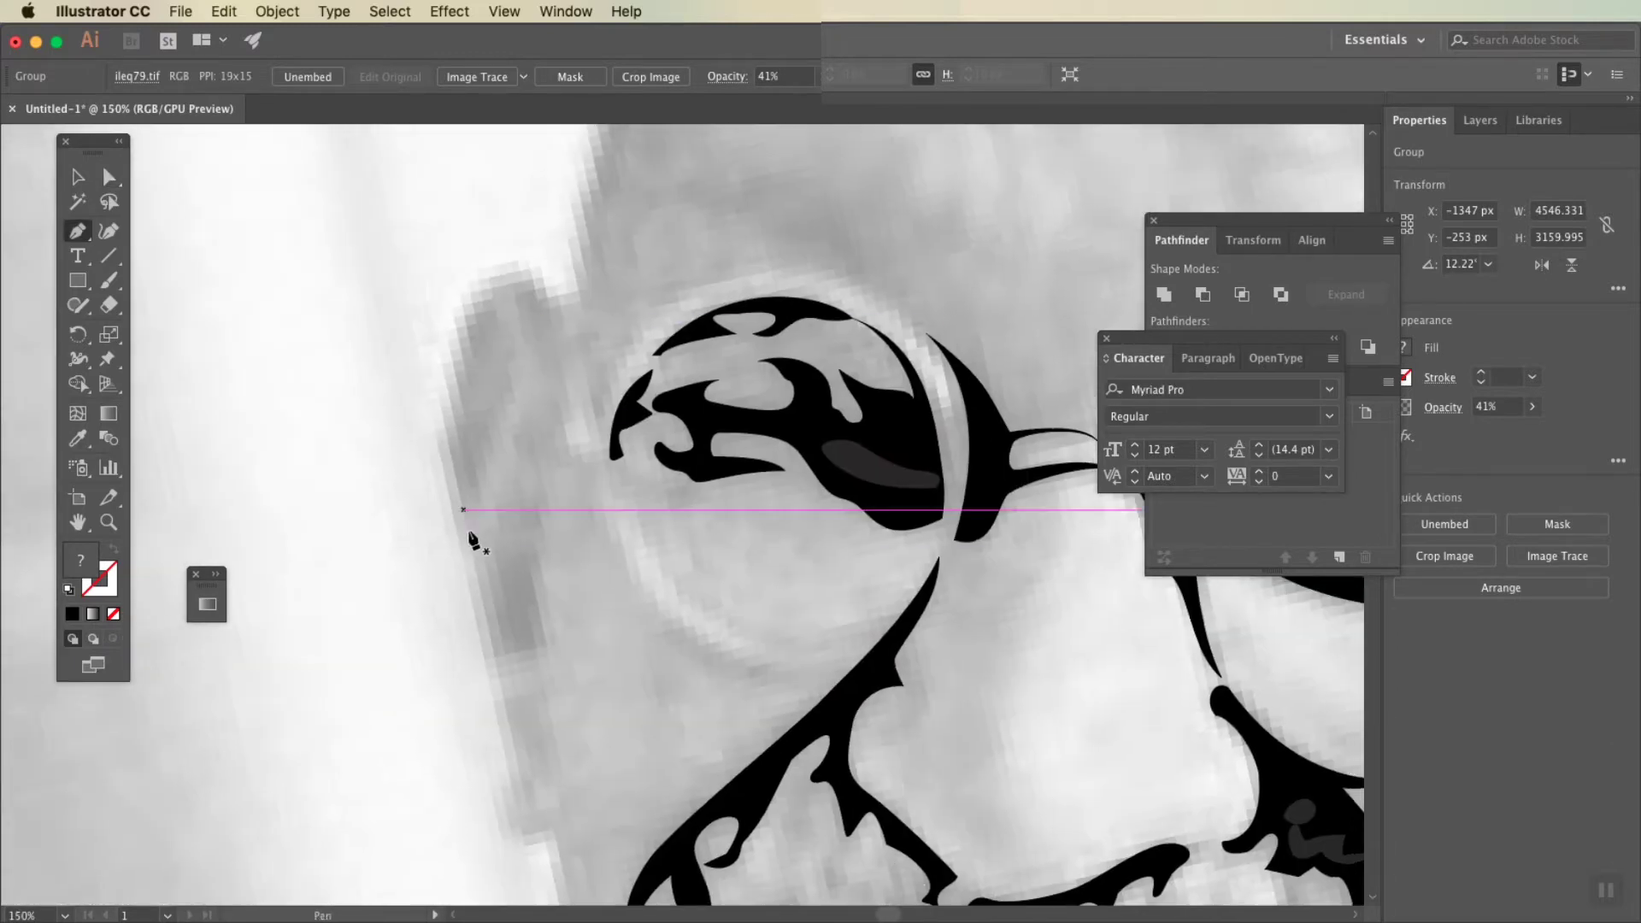
pyautogui.click(467, 540)
pyautogui.click(504, 359)
pyautogui.moveTo(510, 342); pyautogui.dragTo(490, 347)
pyautogui.click(564, 311)
pyautogui.moveTo(496, 274); pyautogui.dragTo(476, 306)
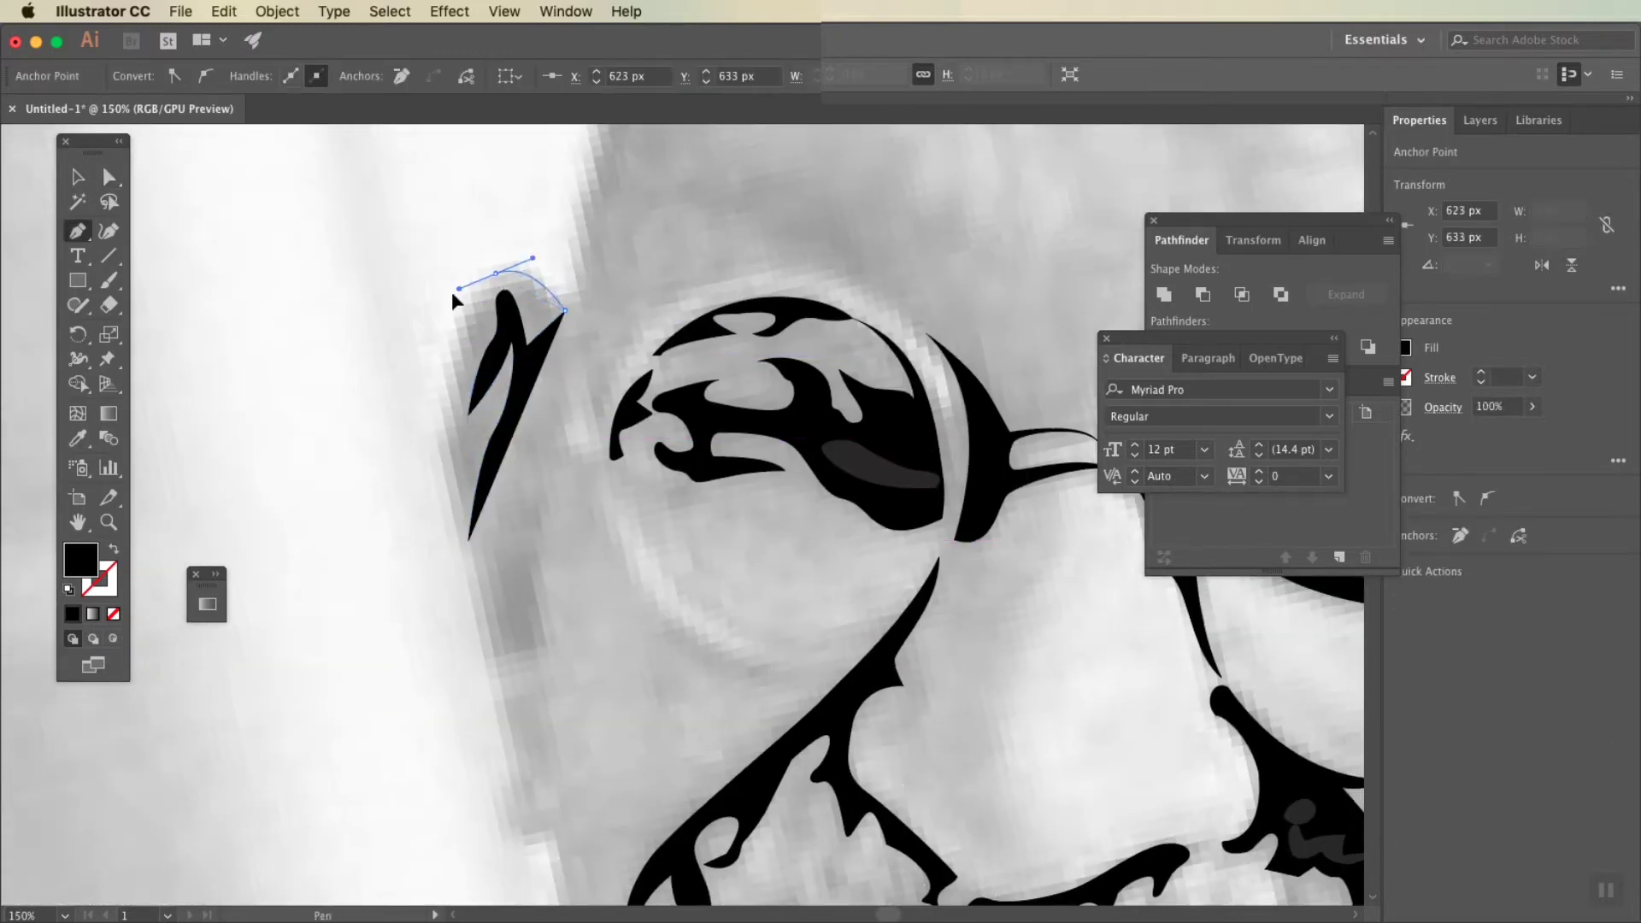
pyautogui.moveTo(446, 479); pyautogui.dragTo(453, 513)
pyautogui.click(468, 540)
# Step: Trace the dark earlobe patch and the small triangle above it
pyautogui.scroll(-2, 473, 568)
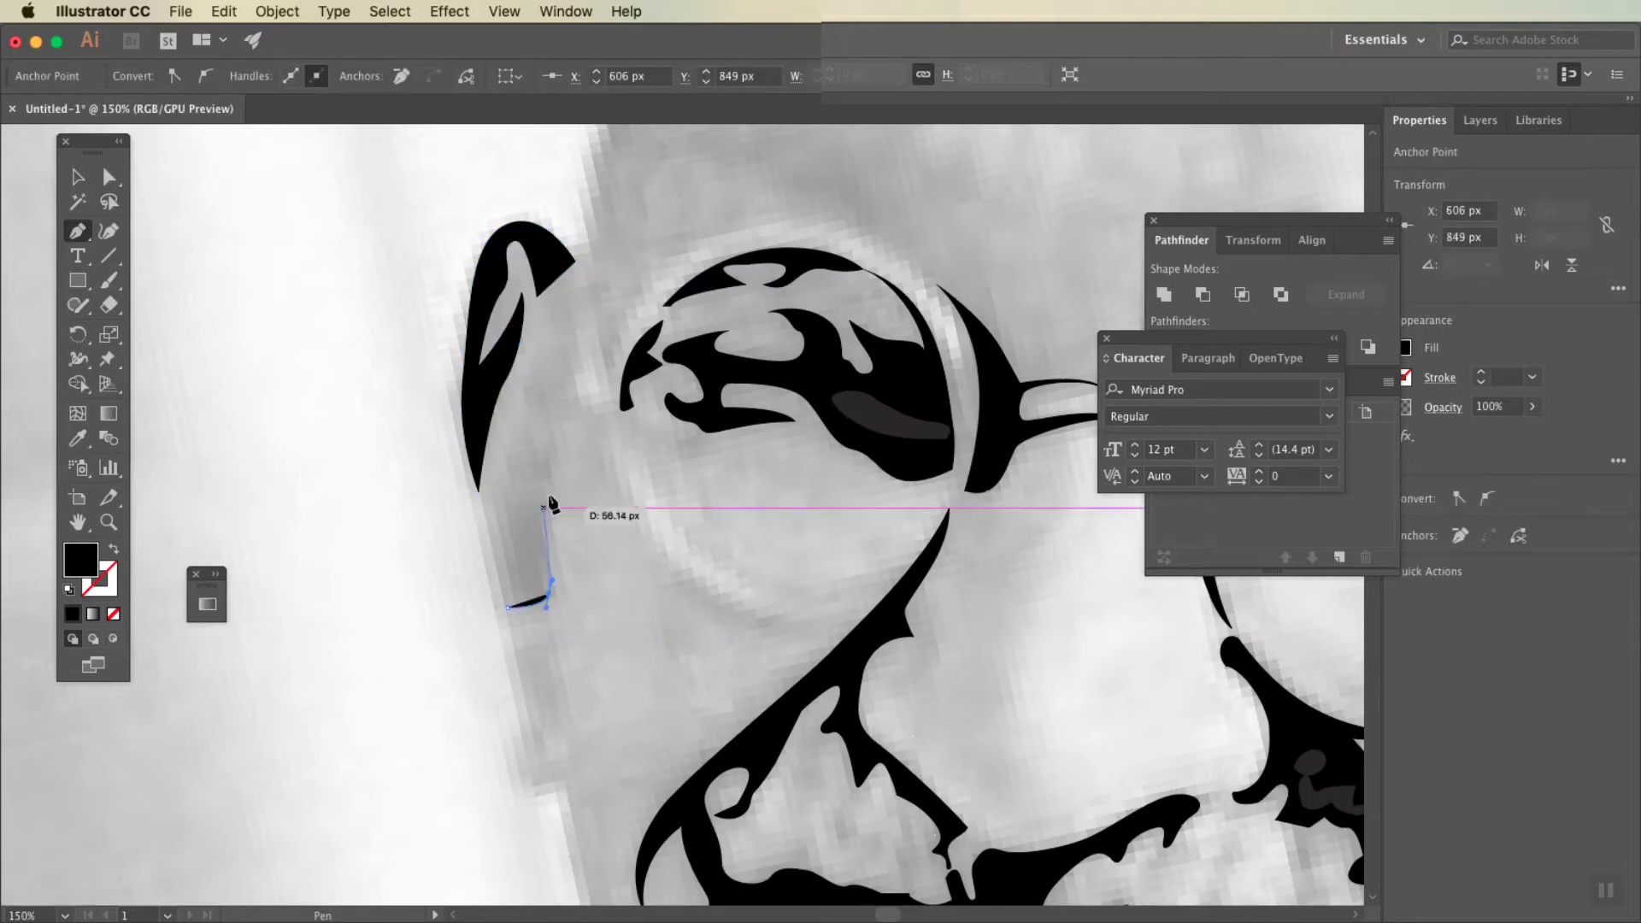
pyautogui.click(504, 501)
pyautogui.click(494, 566)
pyautogui.click(509, 607)
pyautogui.click(547, 603)
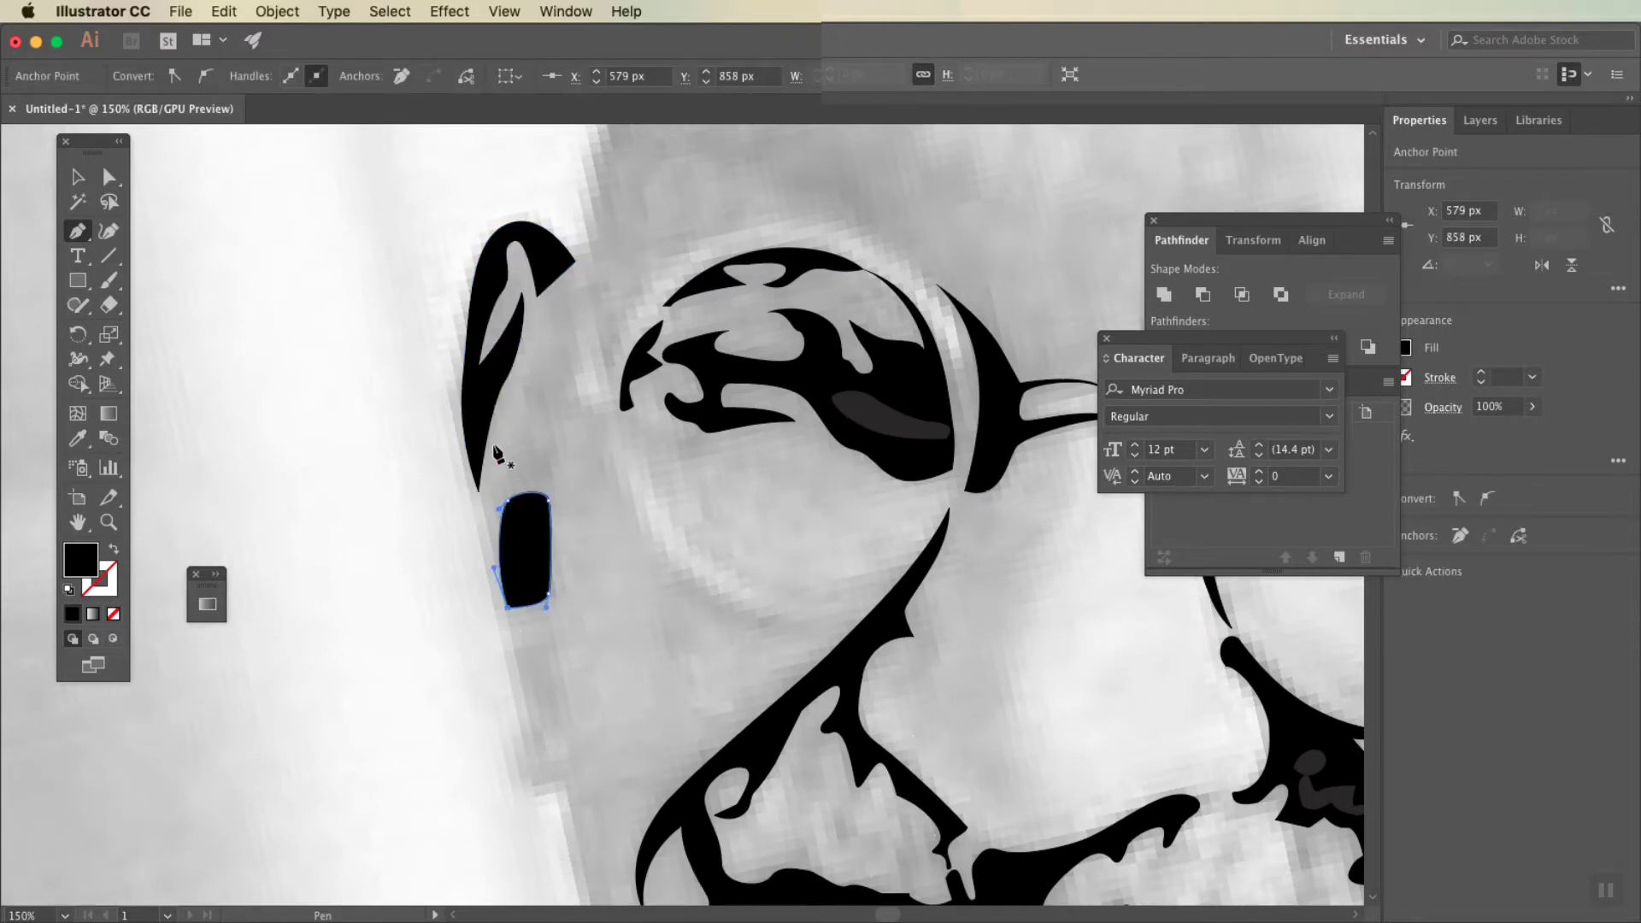
pyautogui.scroll(-2, 496, 453)
pyautogui.scroll(2, 675, 402)
pyautogui.click(674, 397)
pyautogui.click(694, 330)
pyautogui.click(726, 378)
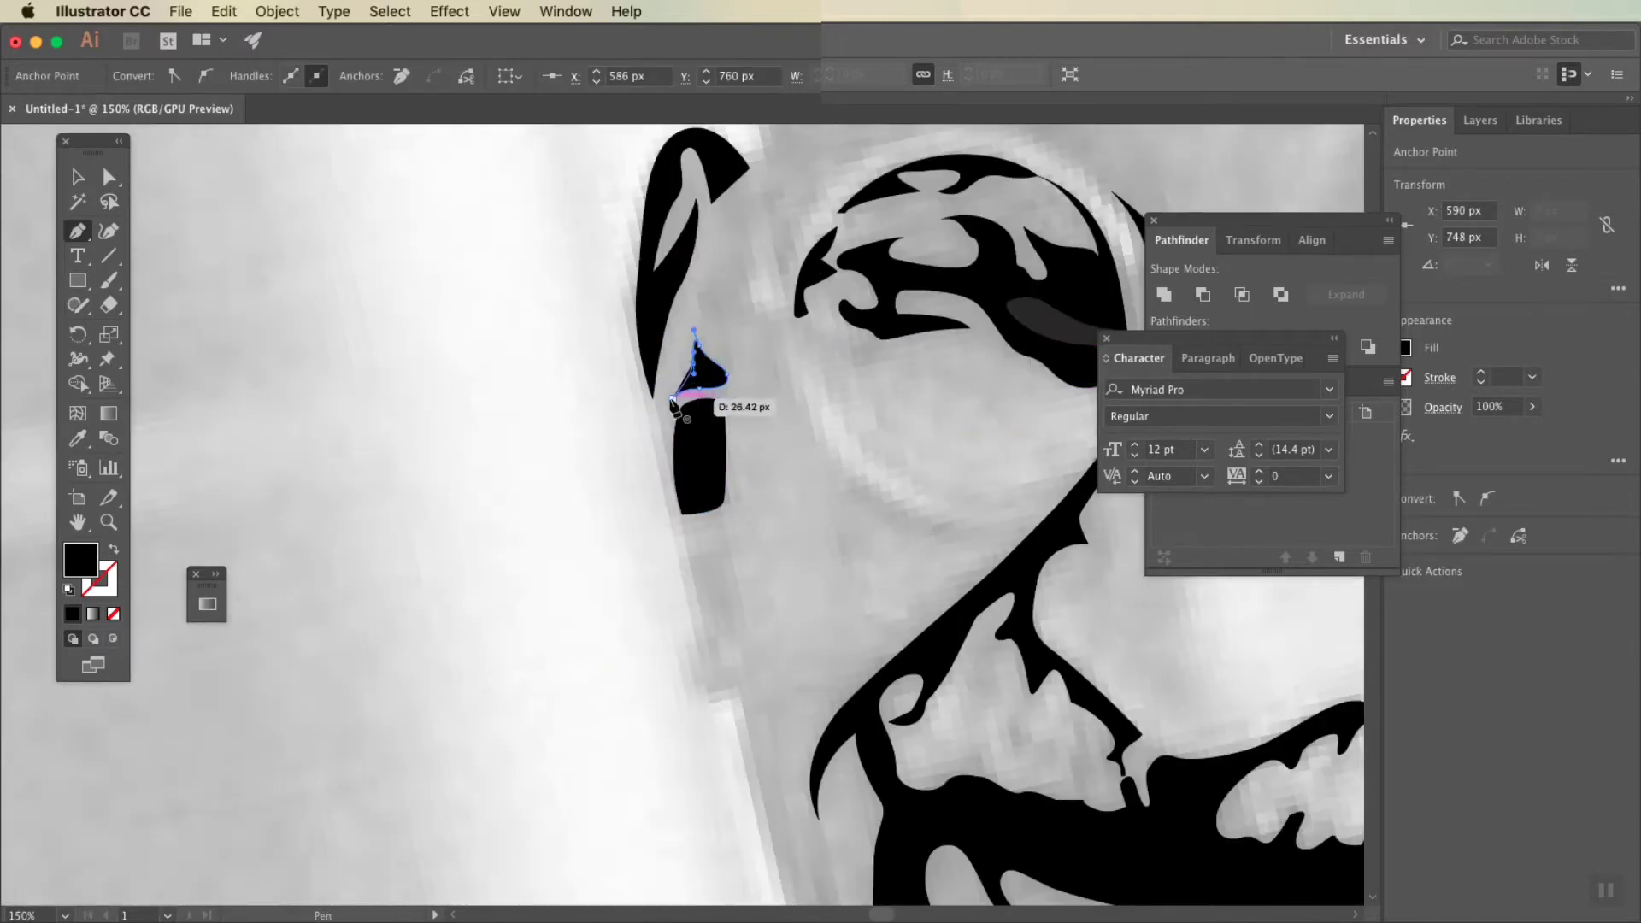
pyautogui.moveTo(746, 314); pyautogui.dragTo(678, 384)
# Step: Trace a shape along the lower earlobe and its left side
pyautogui.click(674, 427)
pyautogui.scroll(-1, 675, 428)
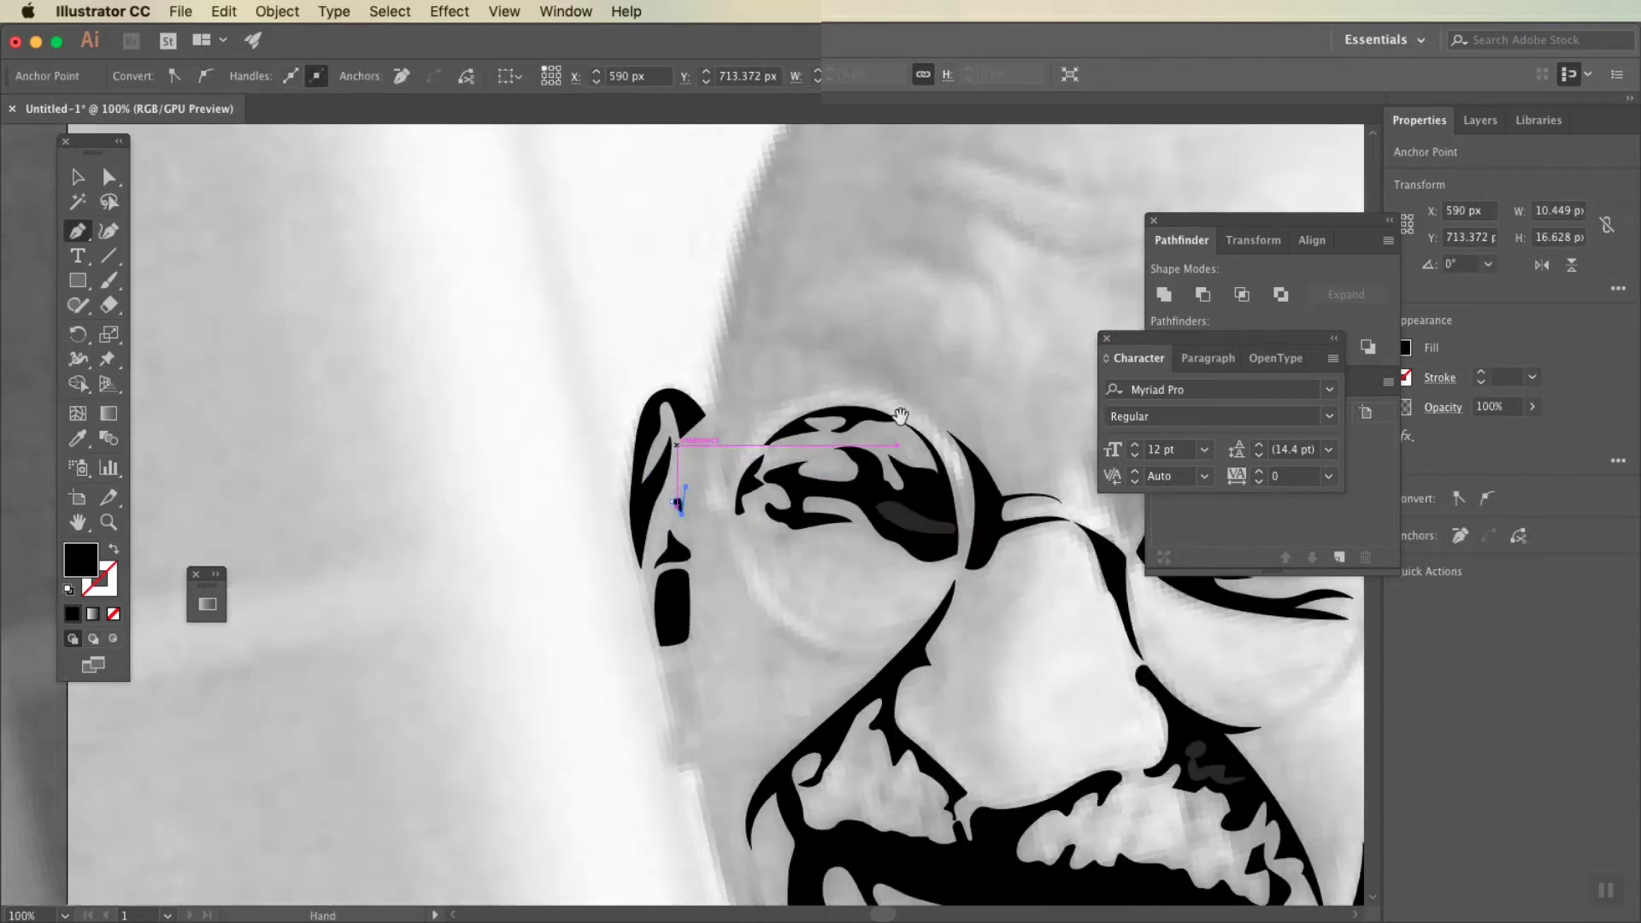
pyautogui.click(535, 592)
pyautogui.click(513, 579)
pyautogui.click(513, 504)
pyautogui.click(535, 483)
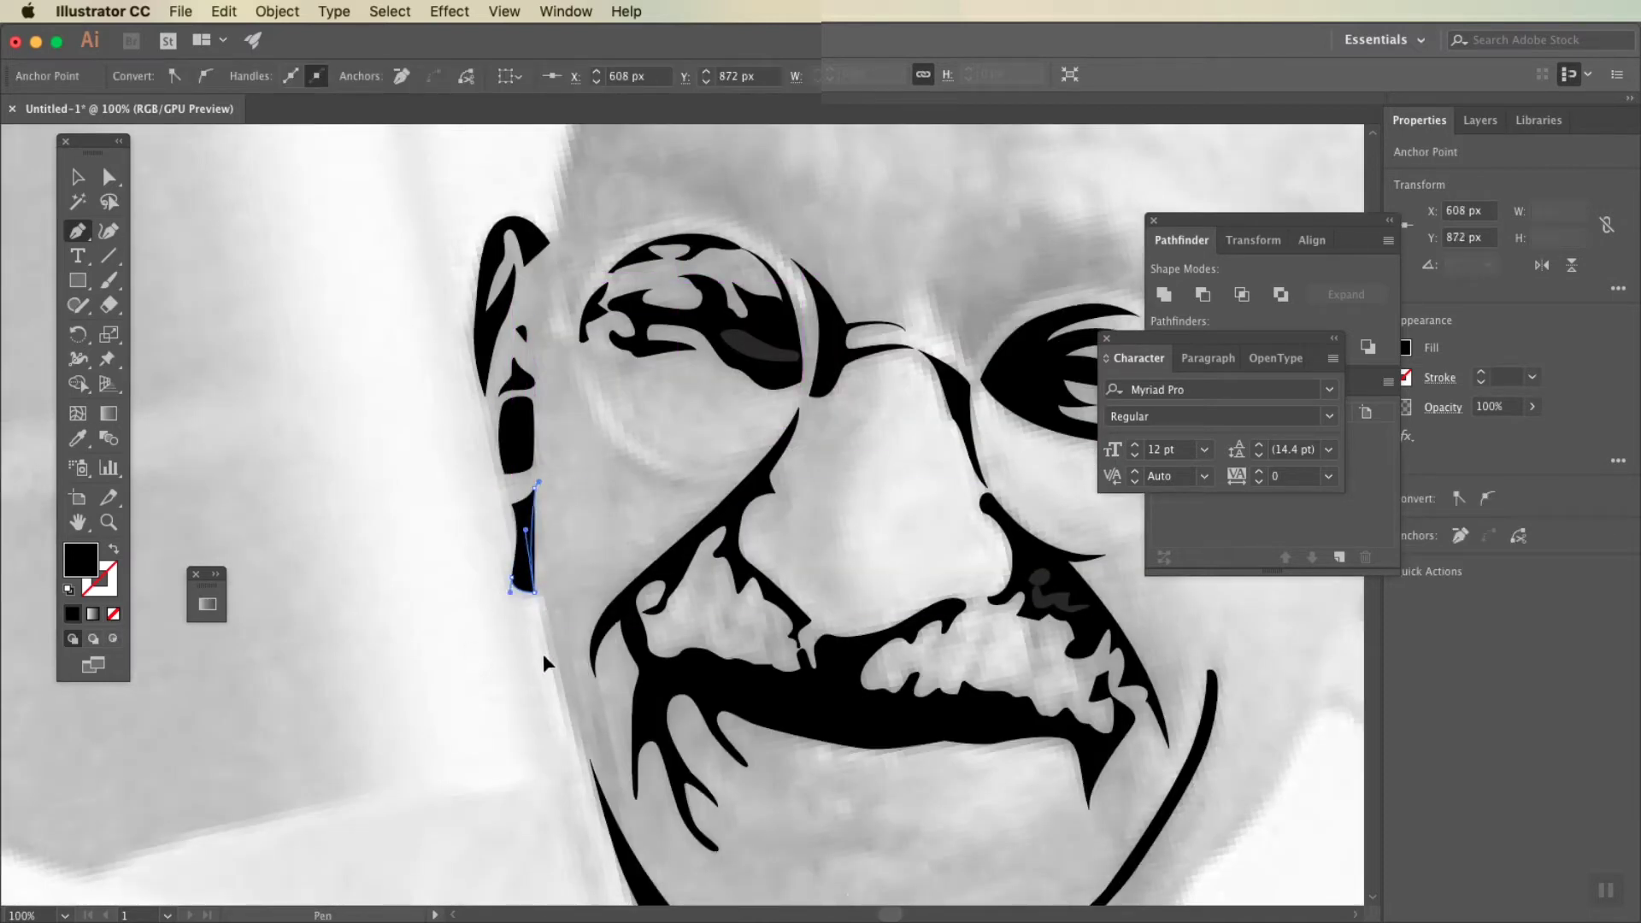
pyautogui.hscroll(5, 769, 360)
pyautogui.scroll(2, 769, 359)
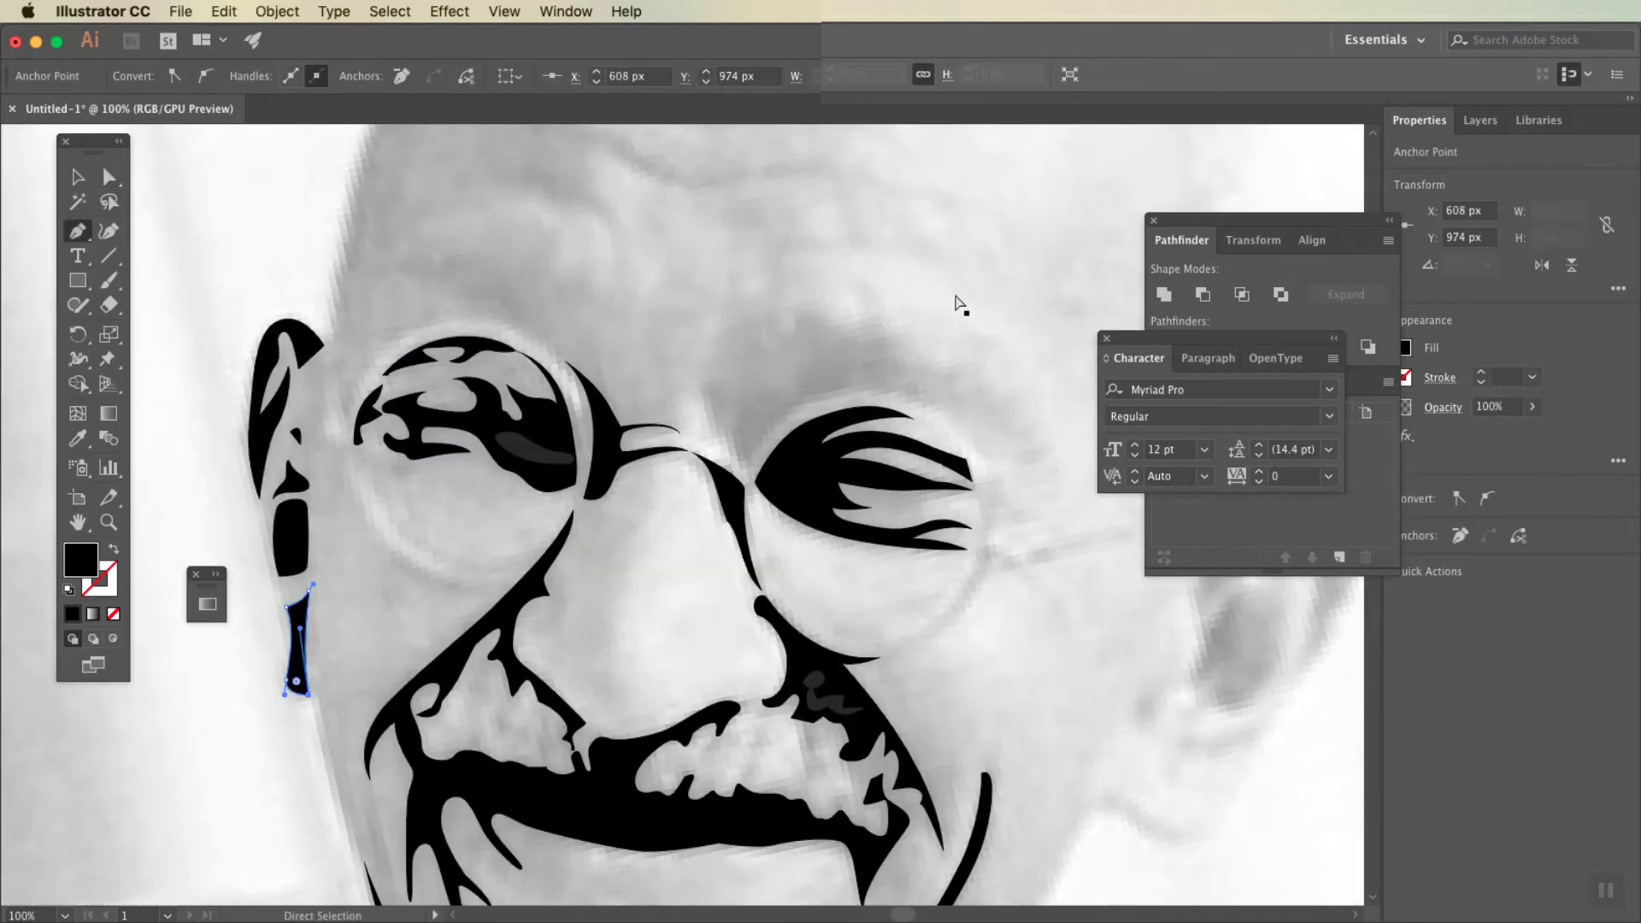
pyautogui.scroll(1, 737, 496)
# Step: Draw the nose bridge line, then zoom out and undo its last segments
pyautogui.click(716, 539)
pyautogui.click(690, 491)
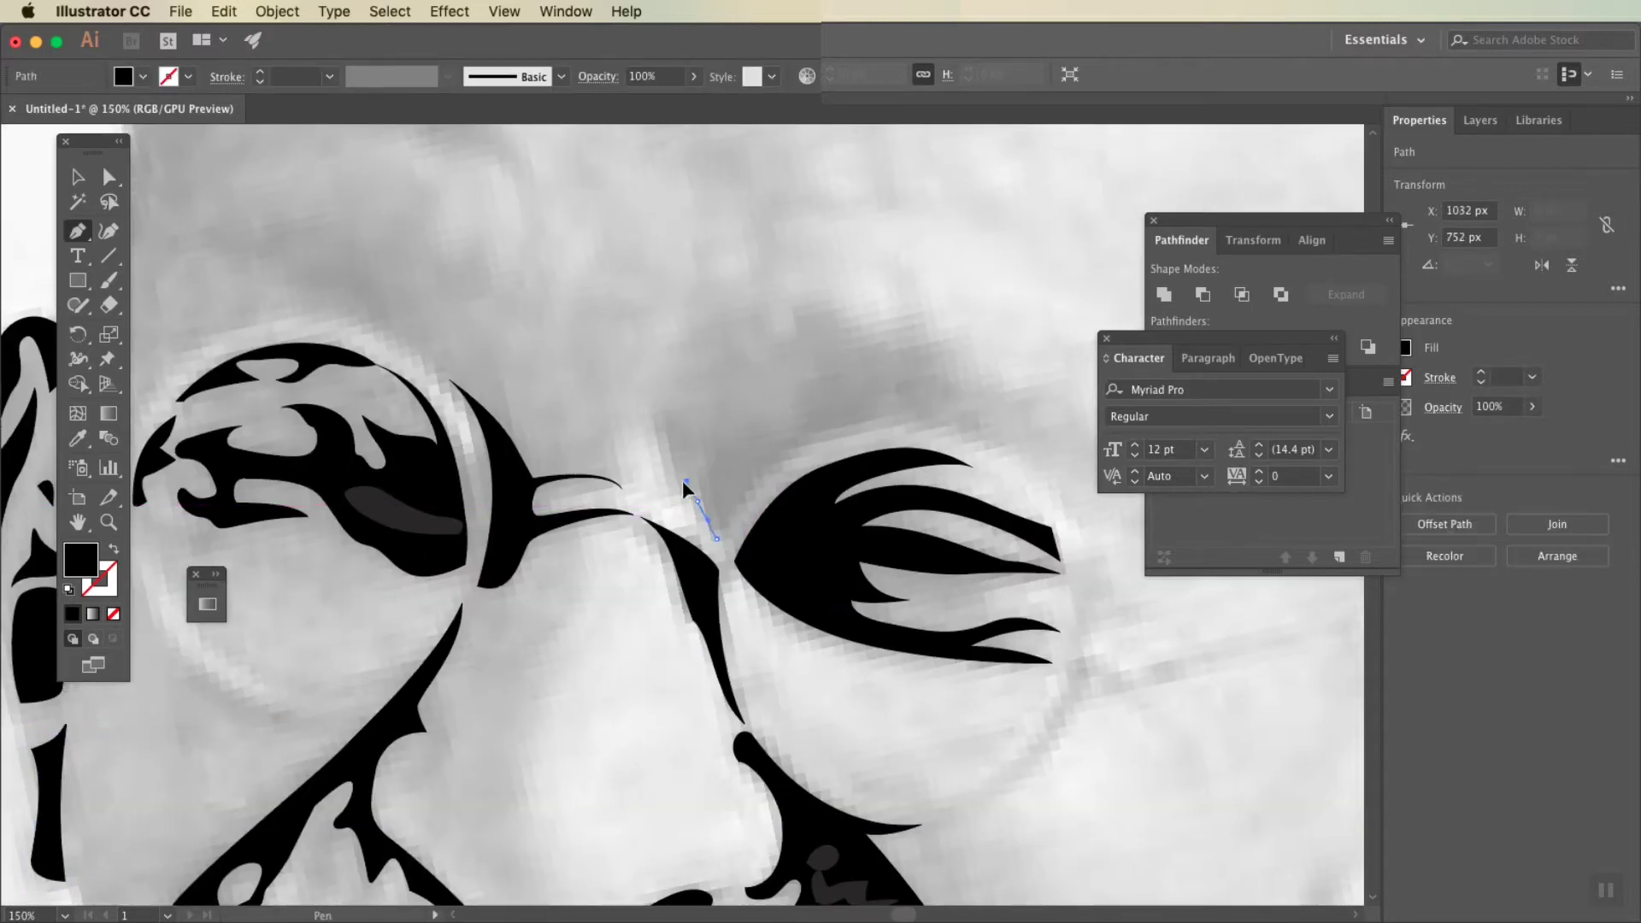
pyautogui.moveTo(663, 420); pyautogui.dragTo(676, 428)
pyautogui.hotkey('ctrl', '-')
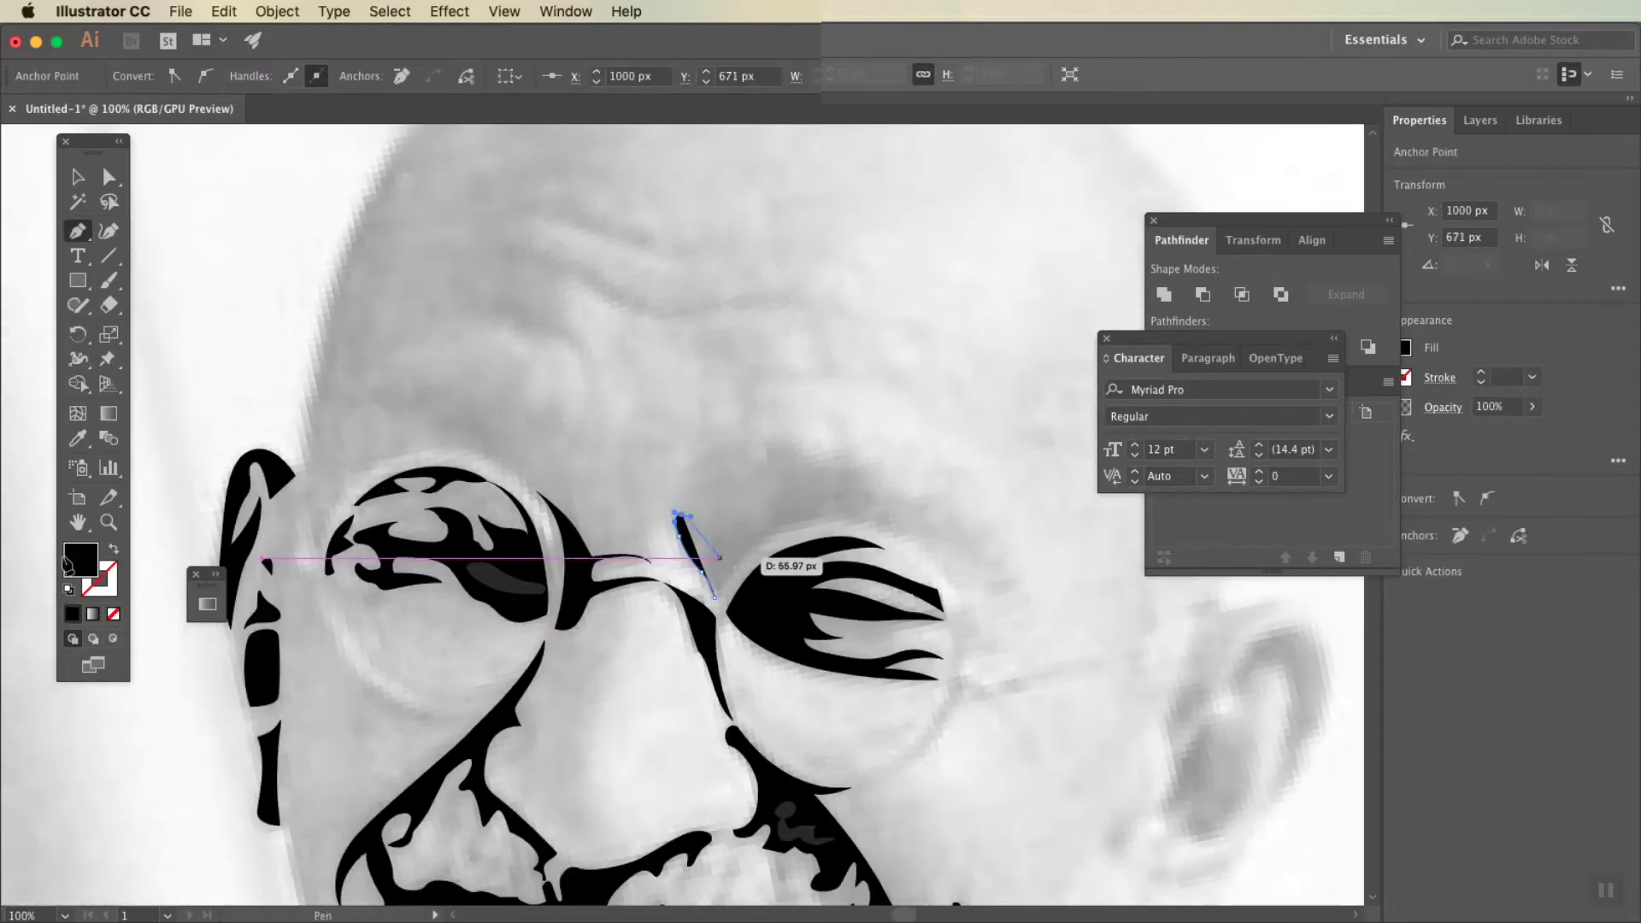
pyautogui.press('a')
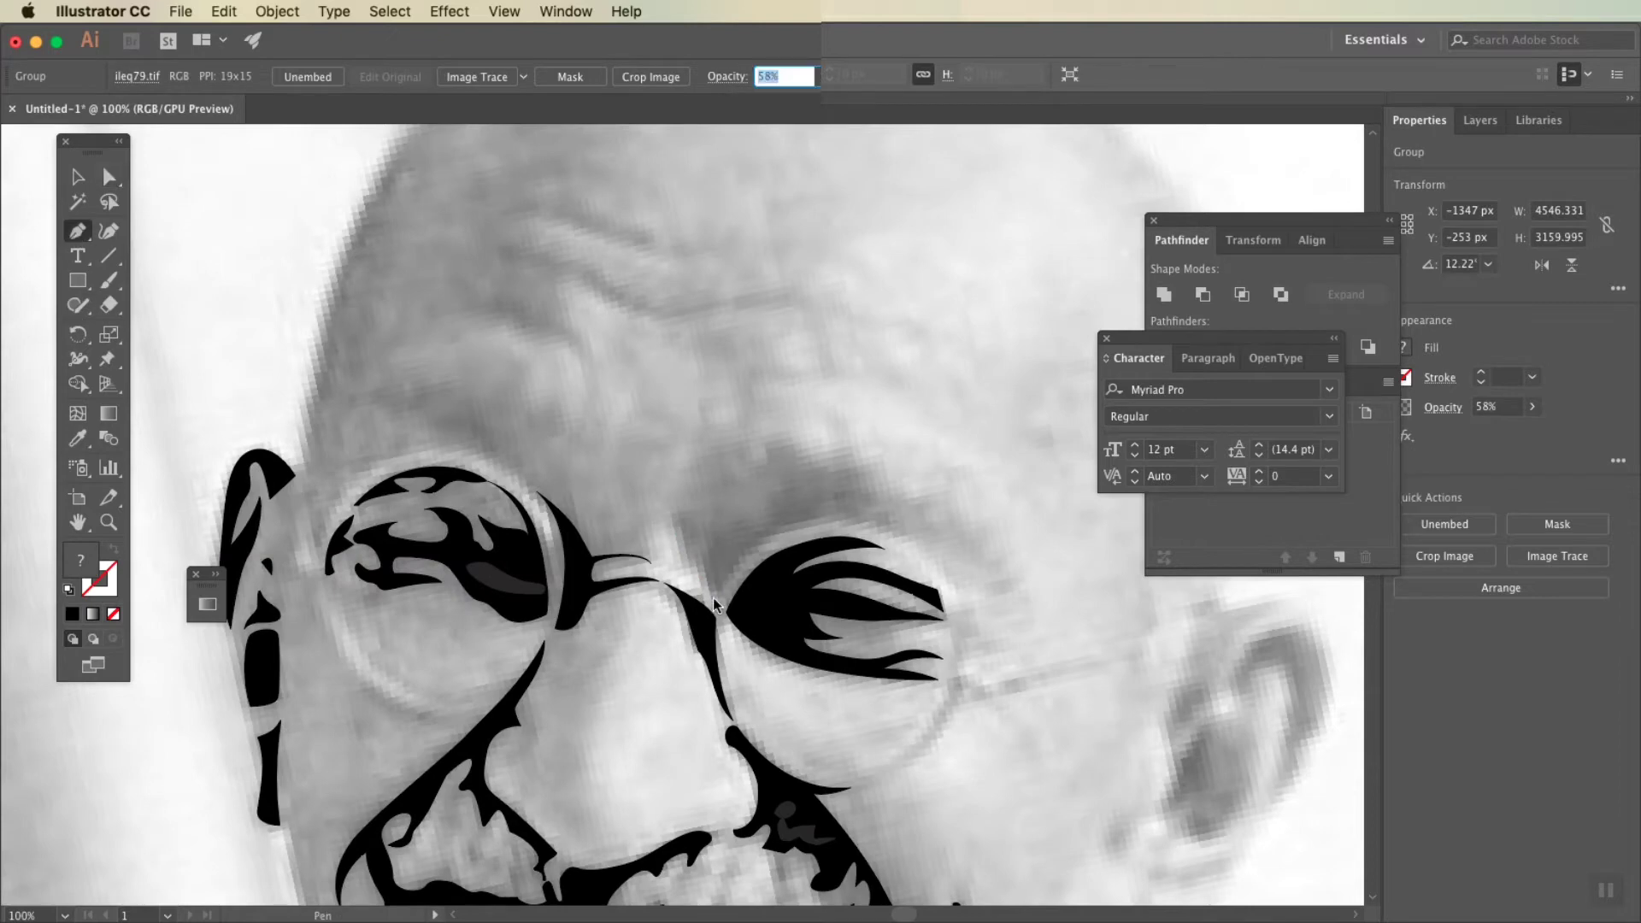
pyautogui.hotkey('ctrl', 'z')
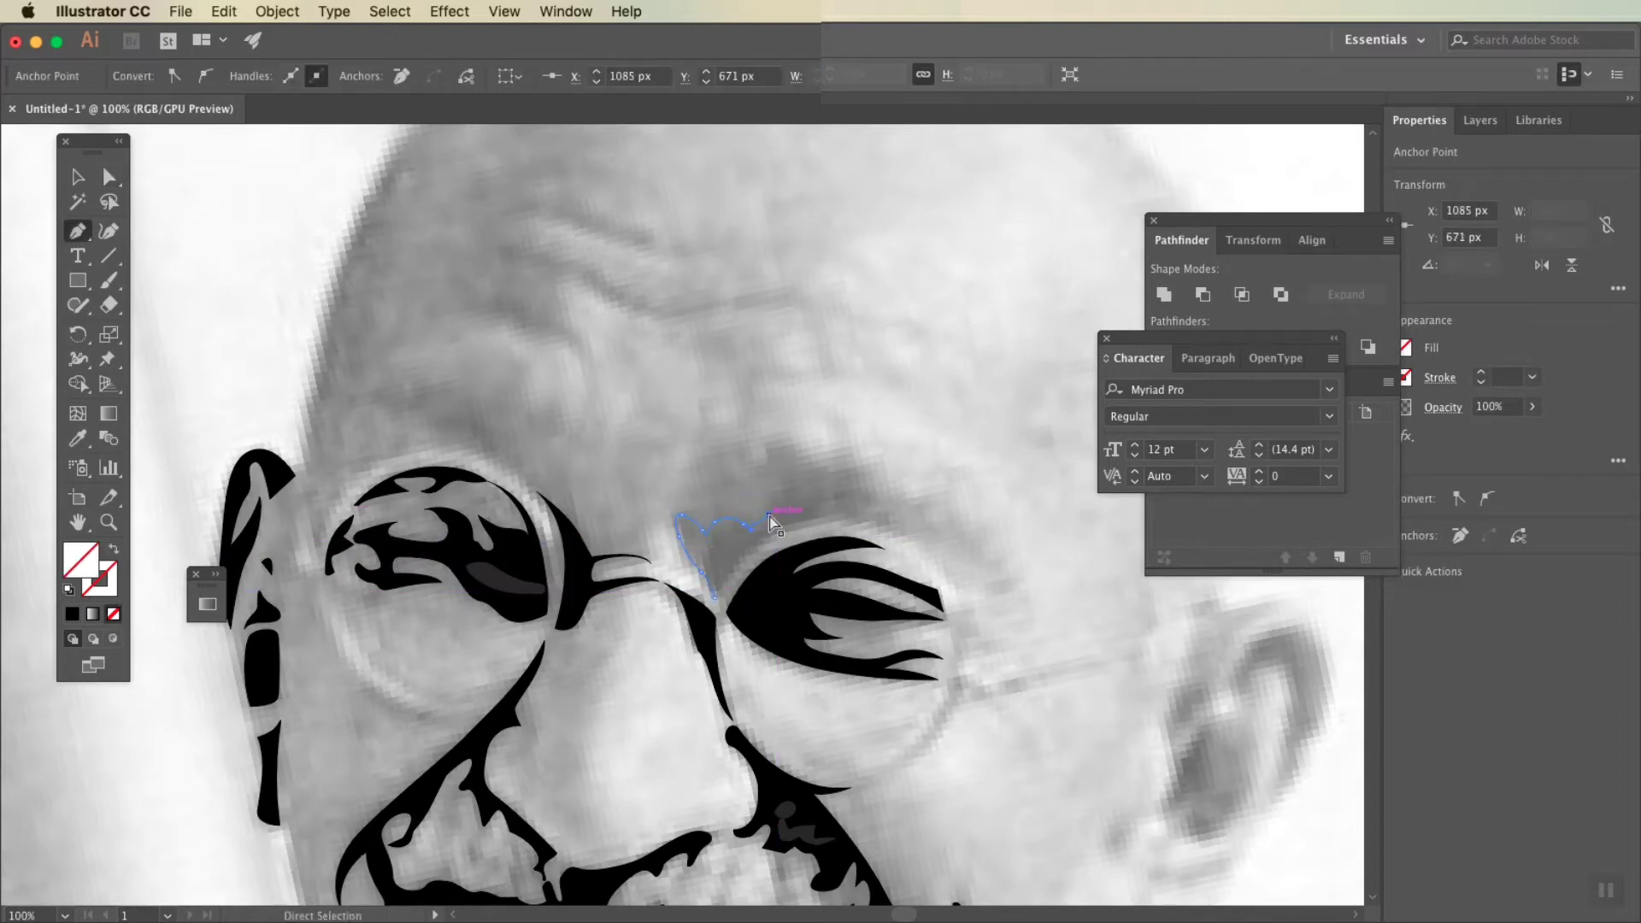
# Step: Trace the right eyebrow shape and start the eyebrow above the left eye
pyautogui.click(748, 468)
pyautogui.moveTo(765, 442); pyautogui.dragTo(796, 449)
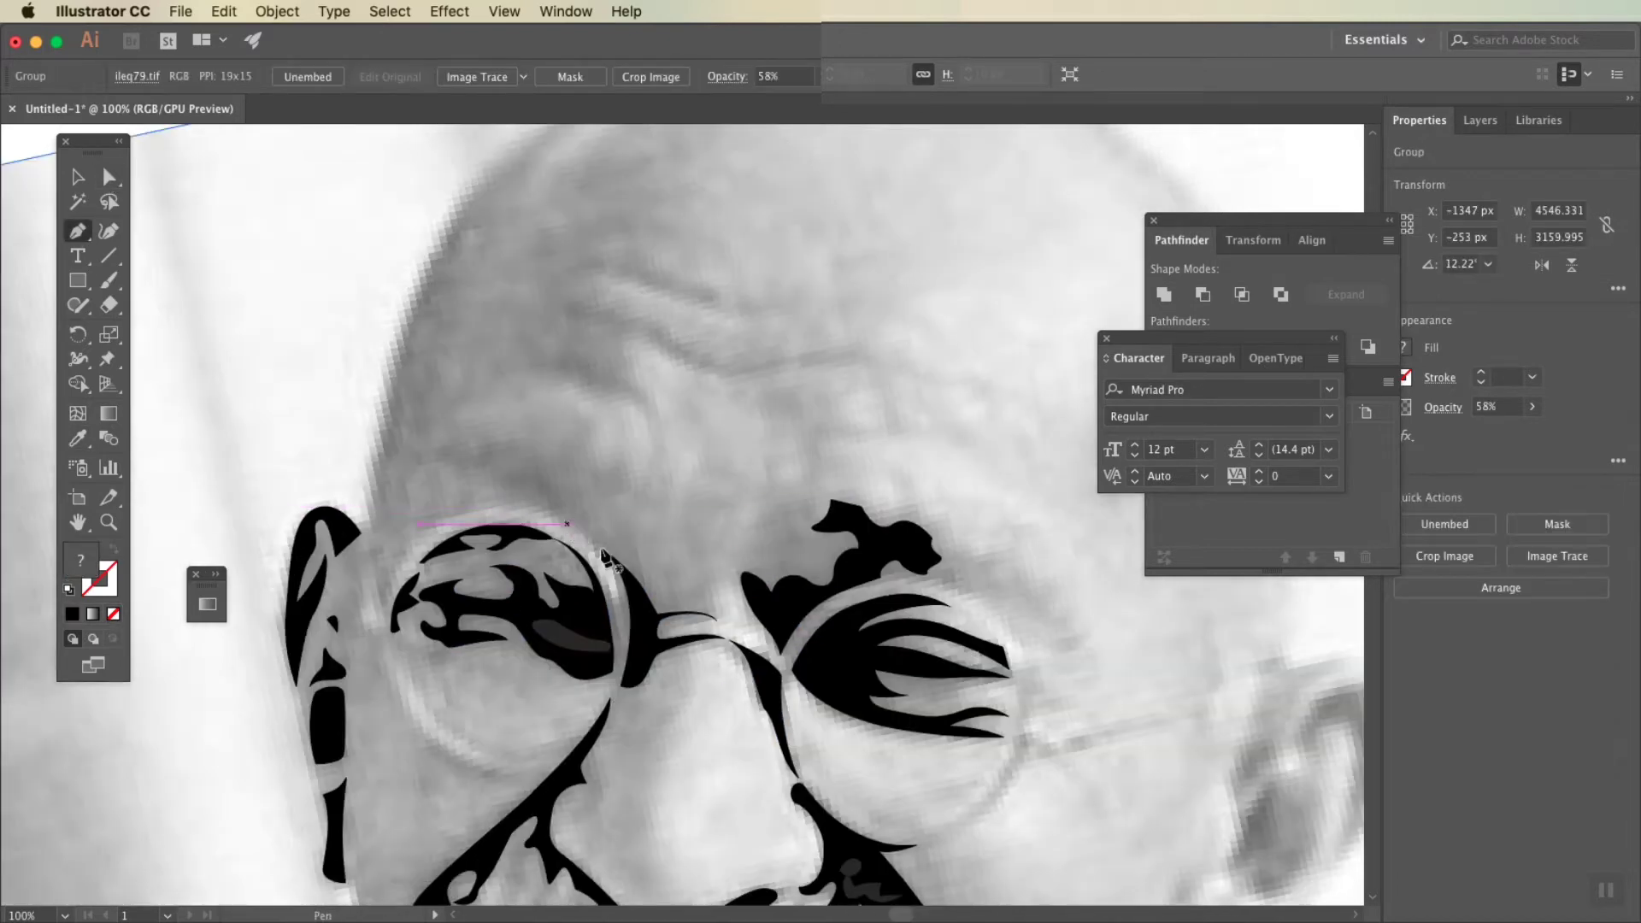
pyautogui.click(284, 507)
pyautogui.moveTo(515, 507)
pyautogui.mouseDown()
pyautogui.moveTo(518, 464)
pyautogui.moveTo(567, 510)
pyautogui.mouseUp()
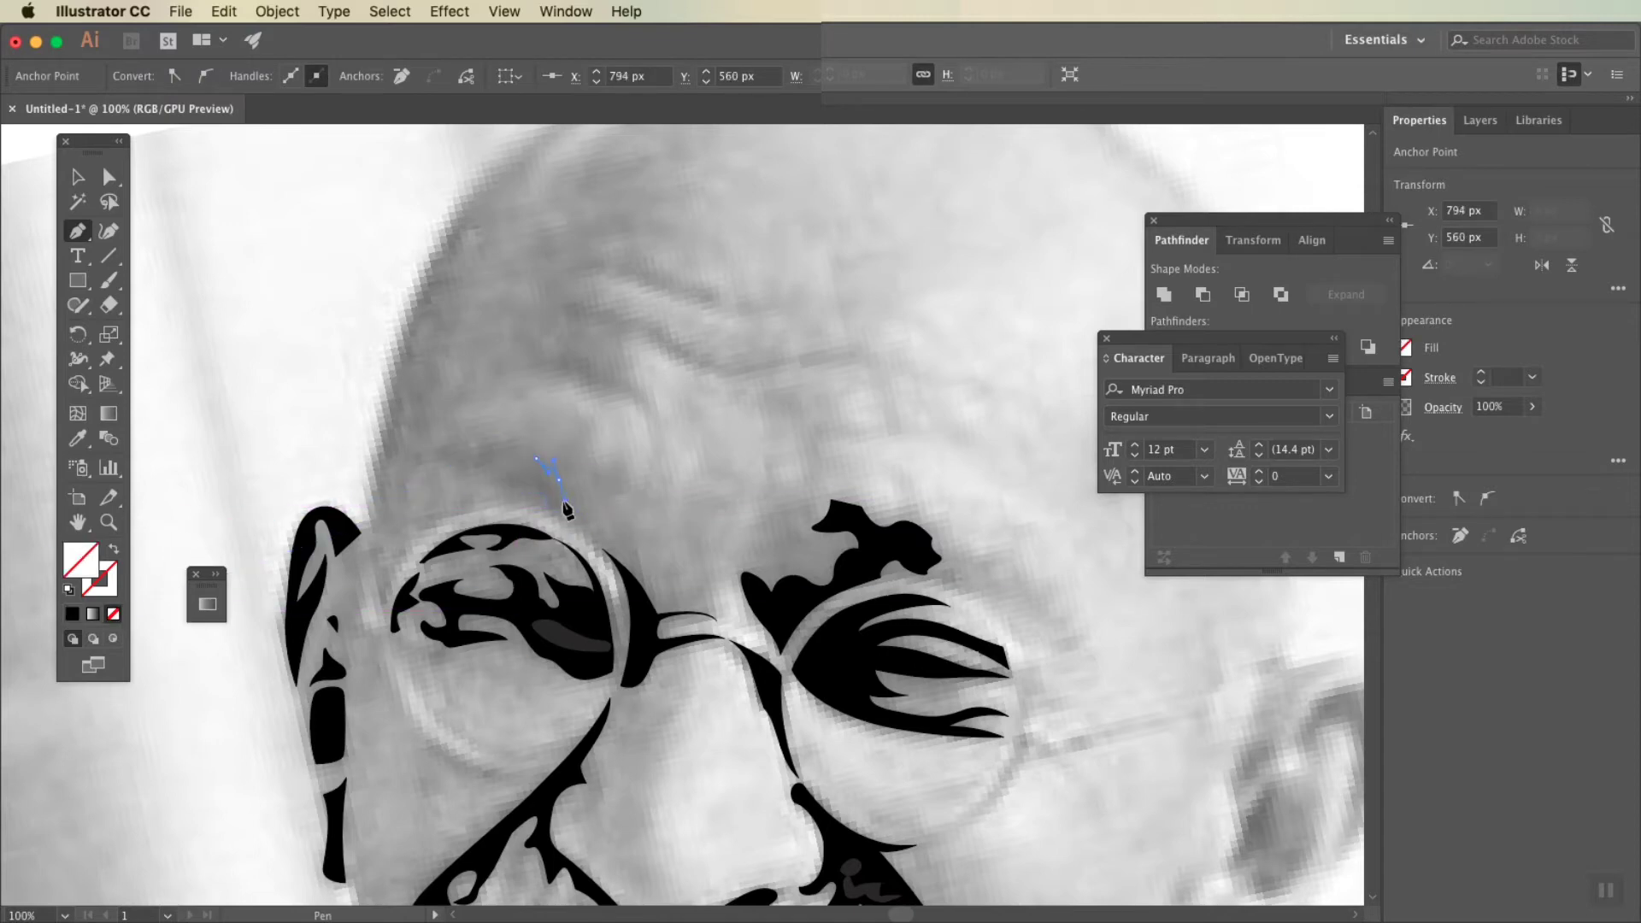
# Step: Fill the eyebrow black and trace two curved wrinkle shapes above the left brow
pyautogui.hotkey('shift', 'x')
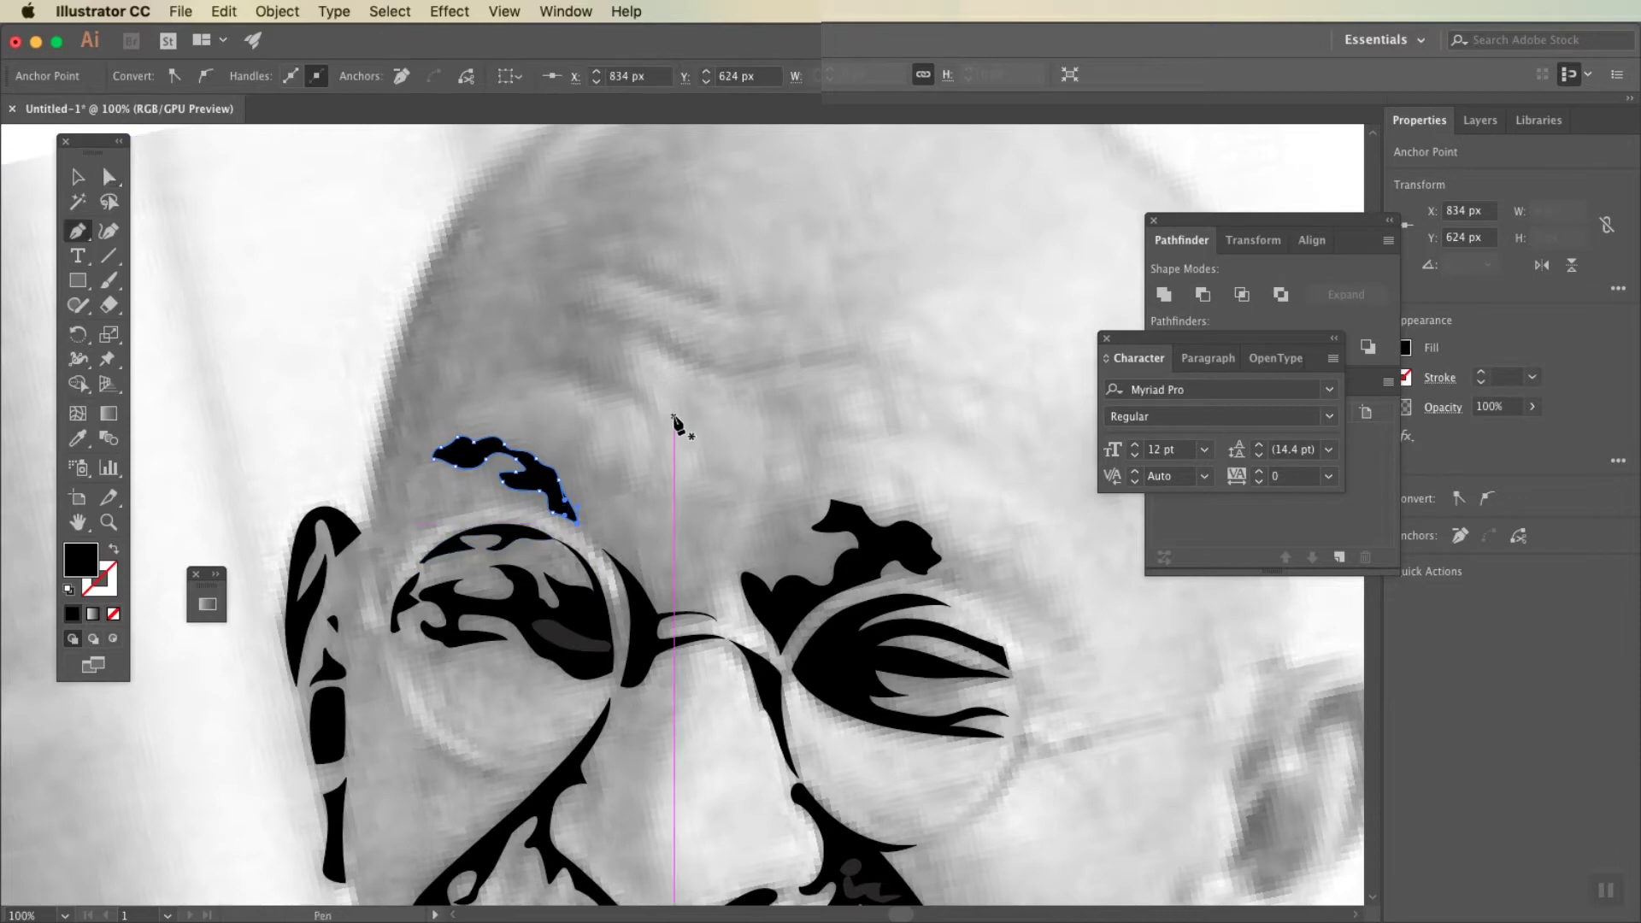
pyautogui.moveTo(548, 360); pyautogui.dragTo(567, 367)
pyautogui.click(628, 379)
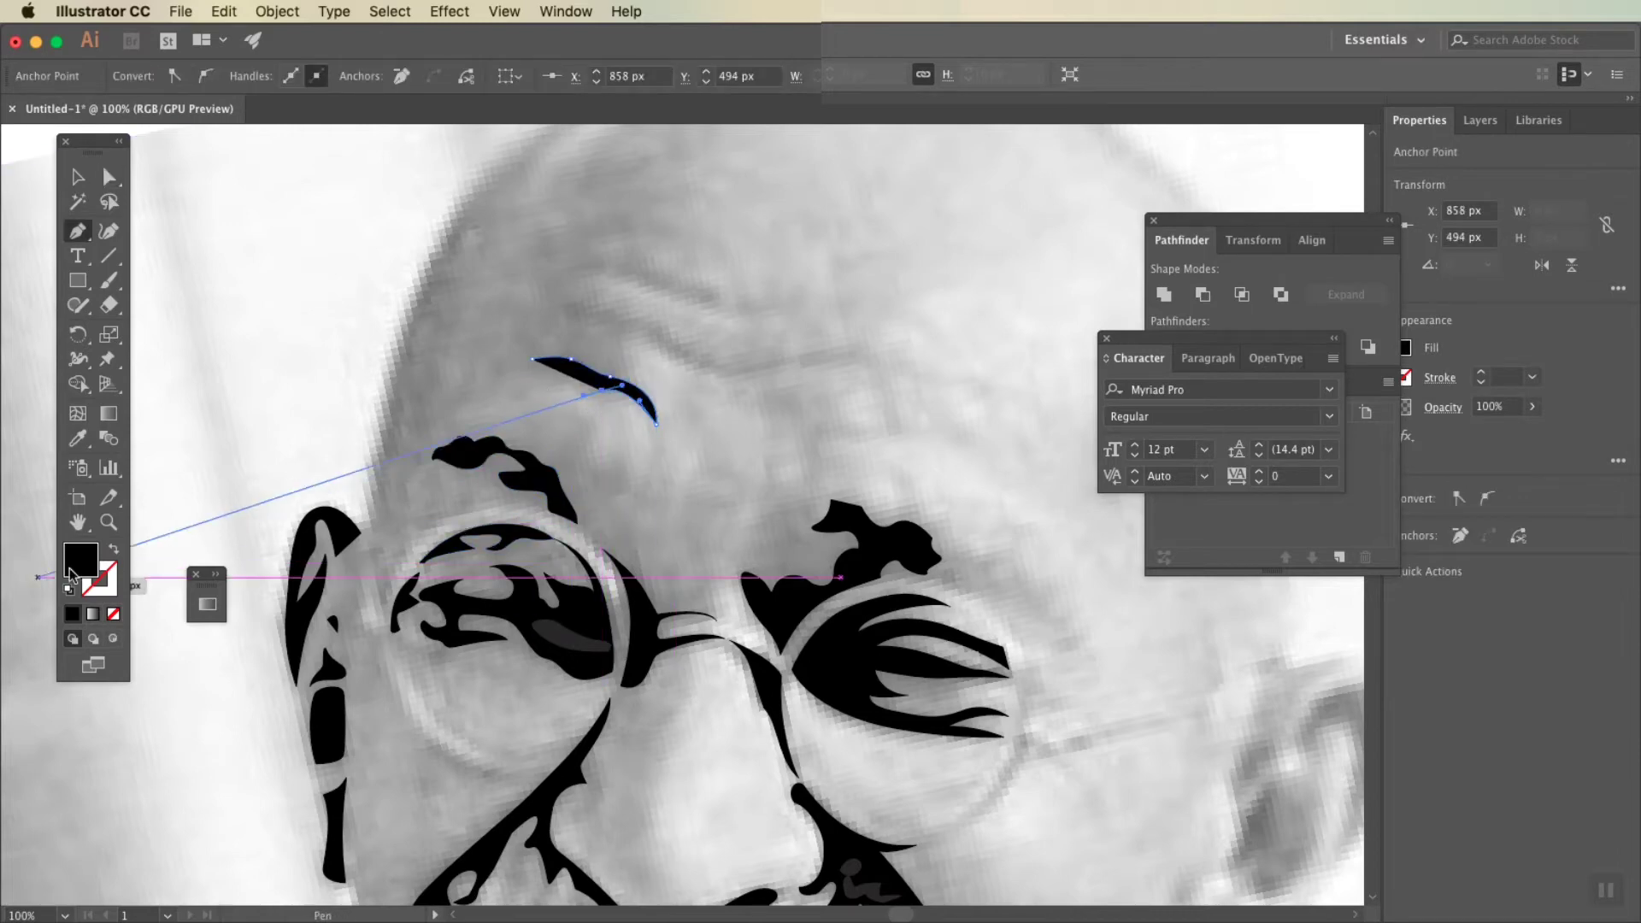
pyautogui.press('/')
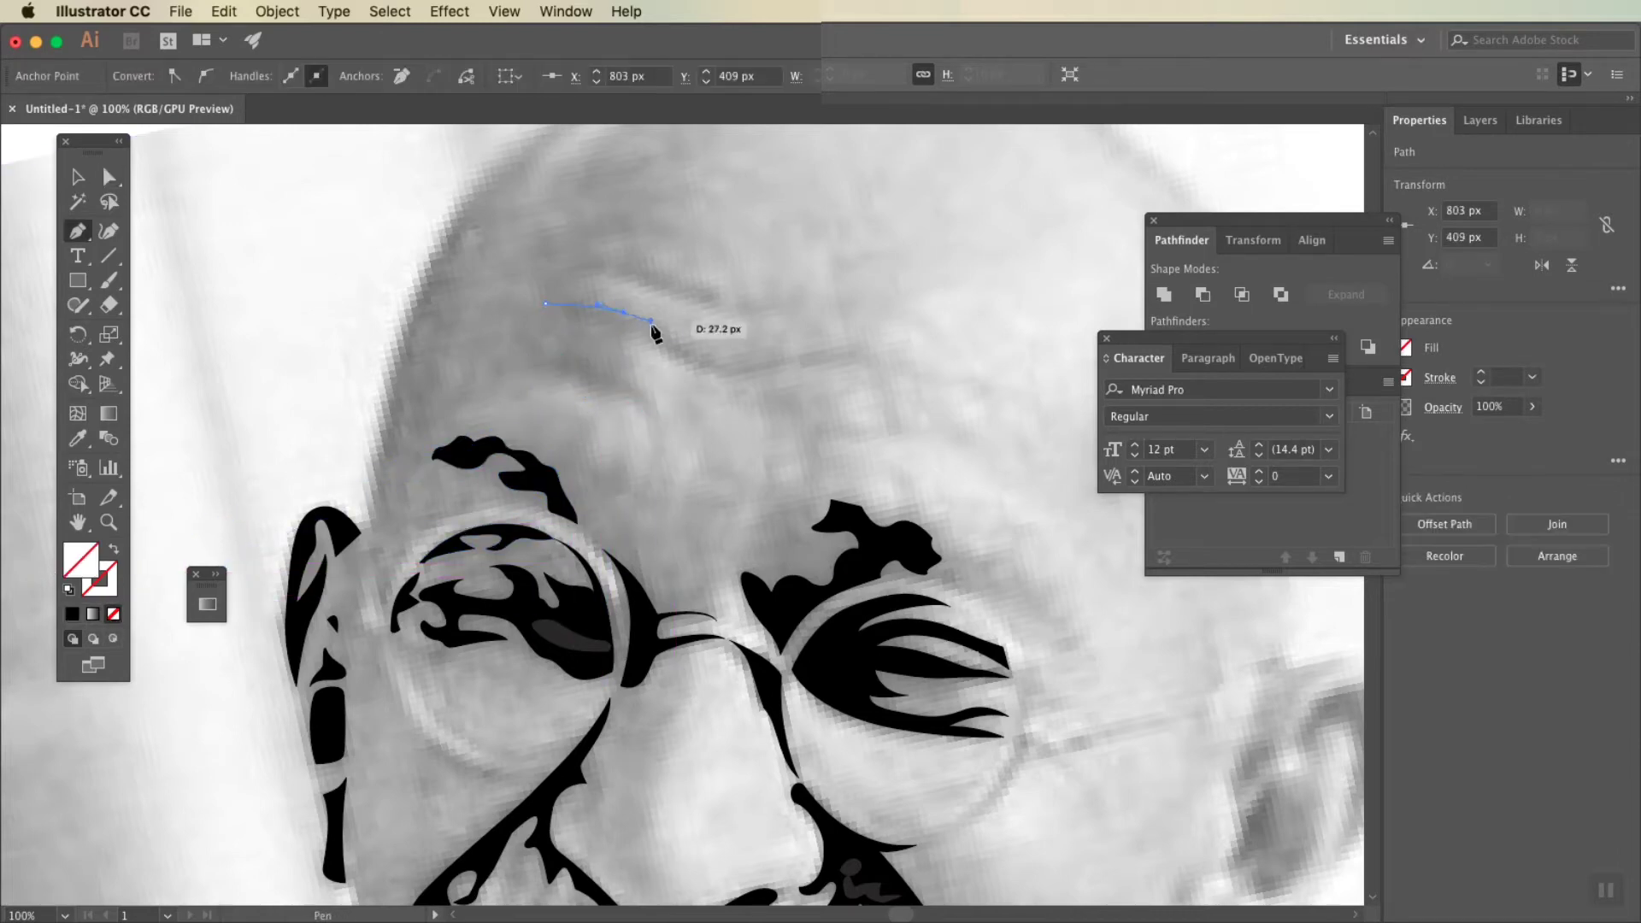
pyautogui.click(704, 381)
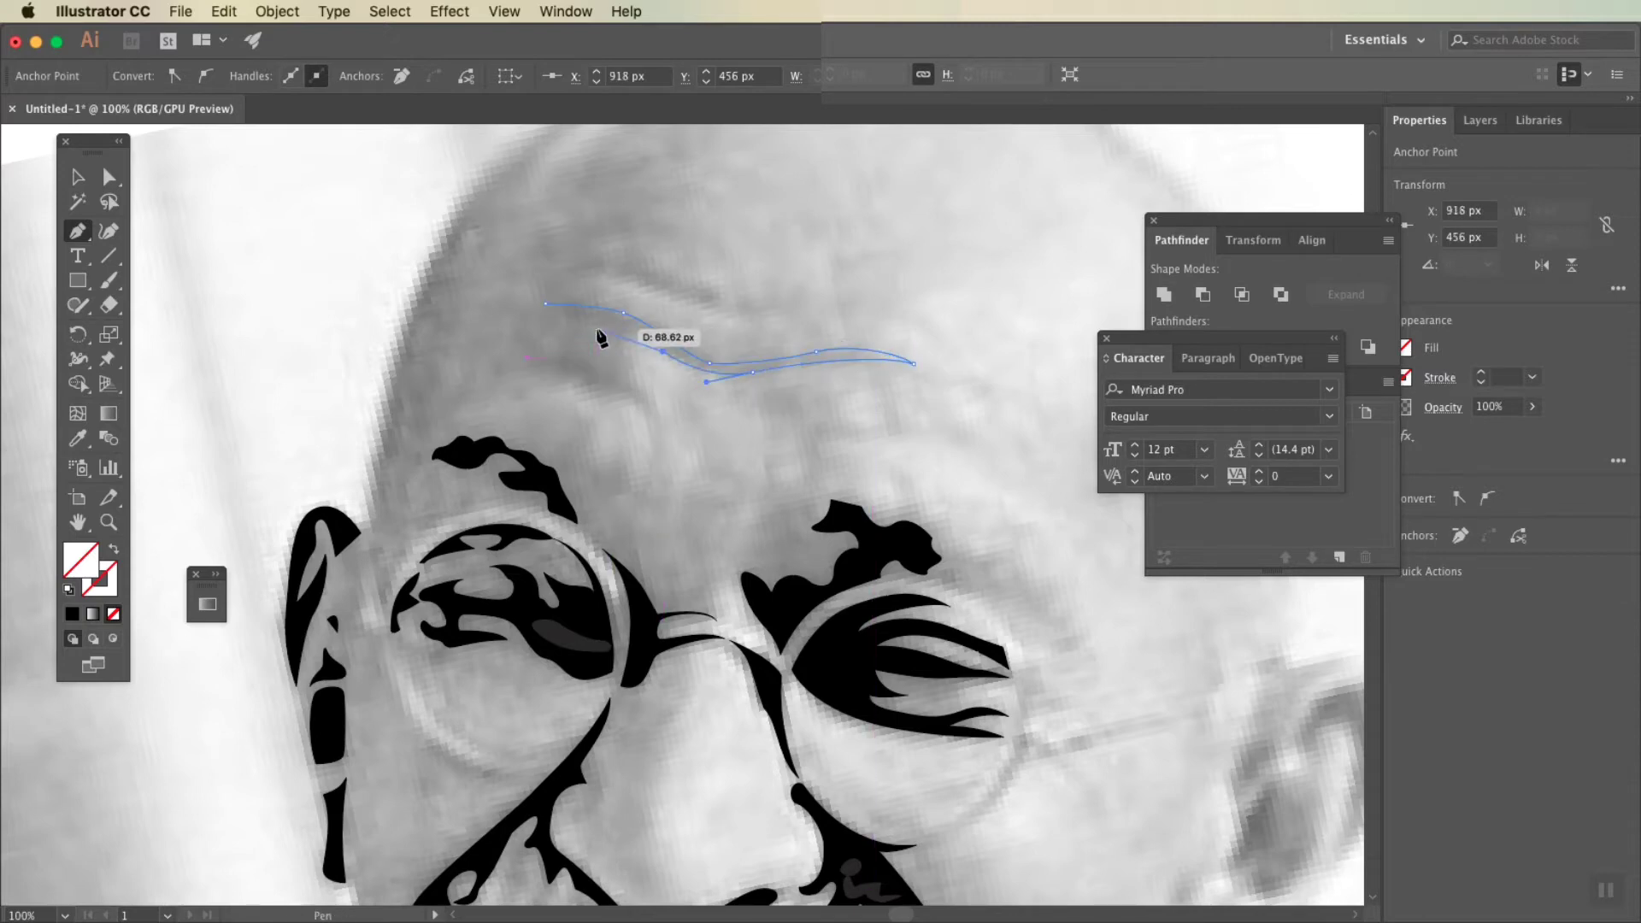
pyautogui.moveTo(613, 384); pyautogui.dragTo(581, 374)
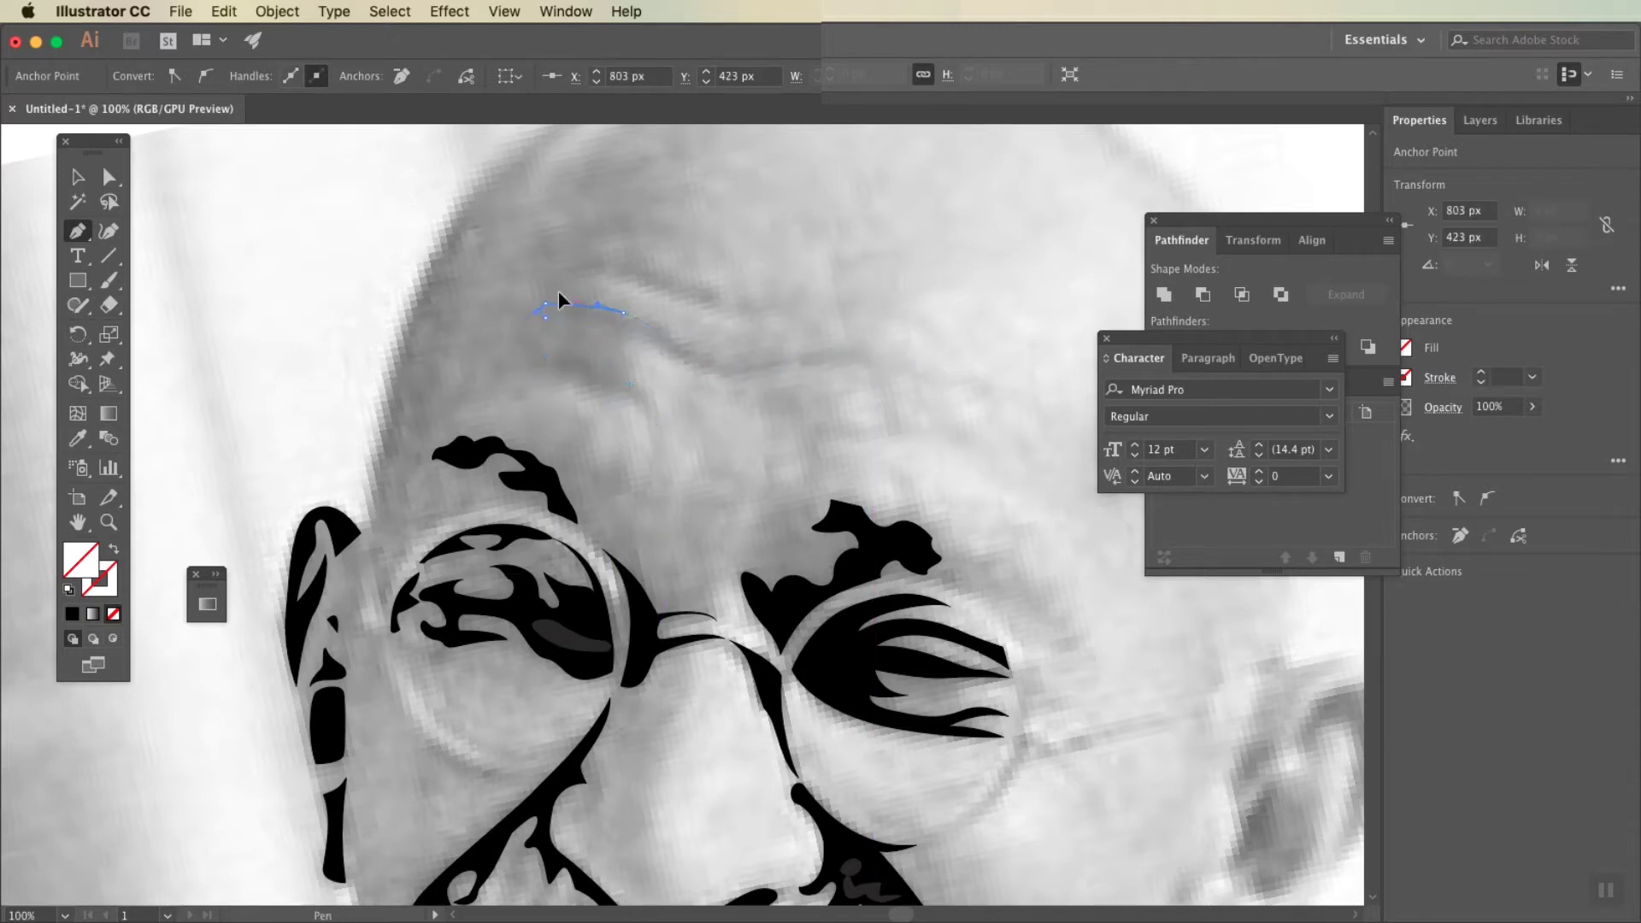
pyautogui.click(78, 232)
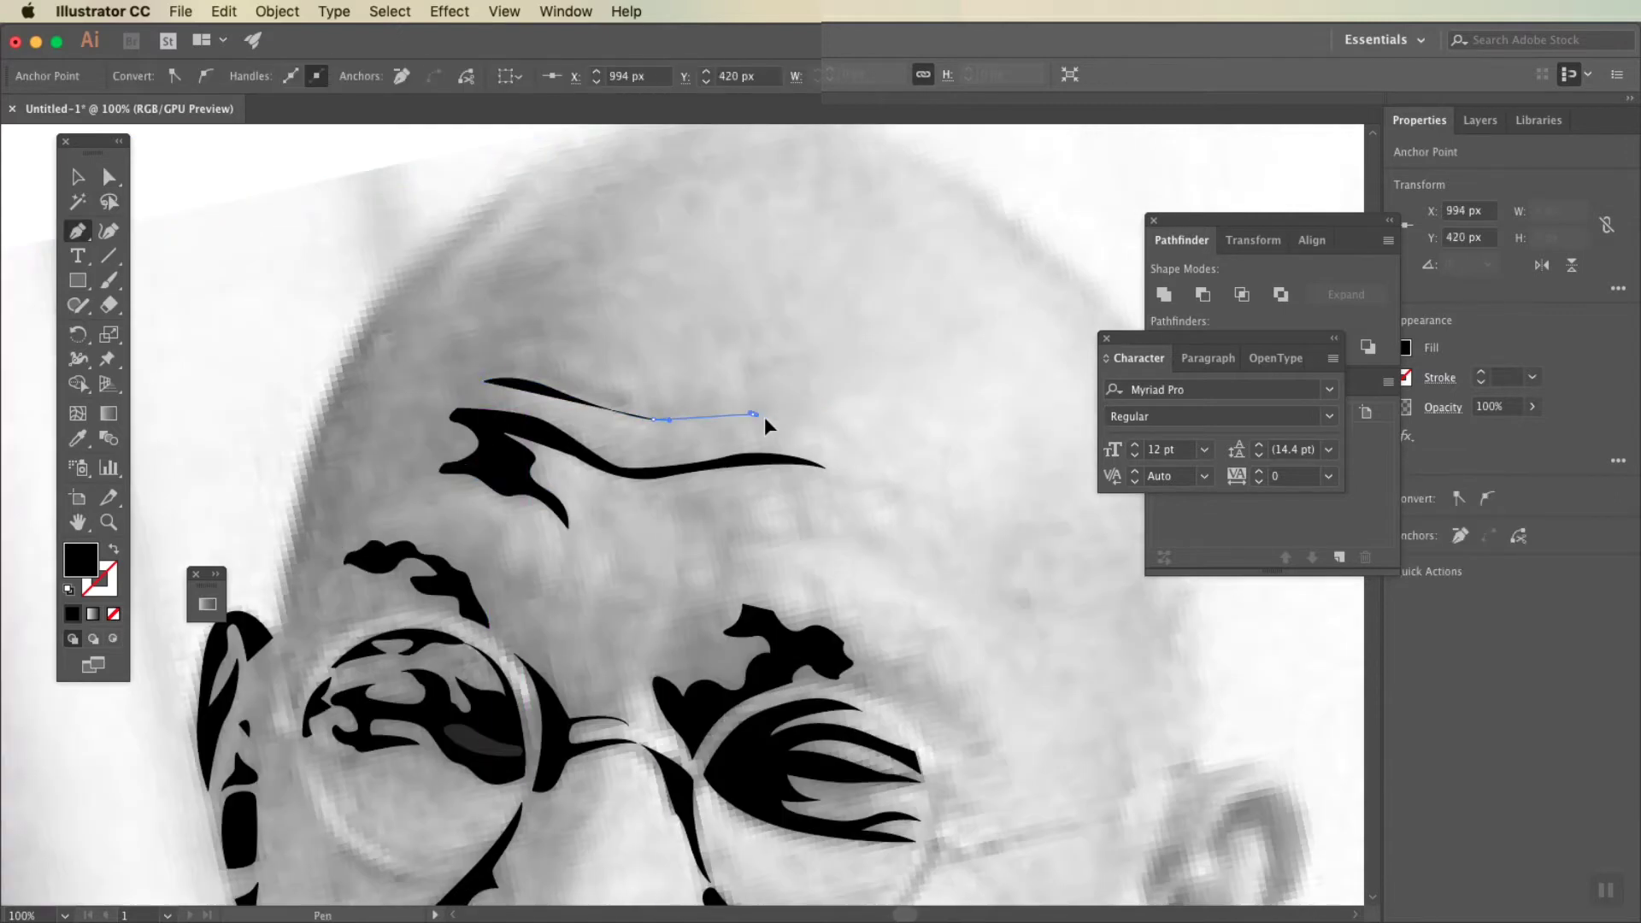
pyautogui.moveTo(641, 398); pyautogui.dragTo(662, 402)
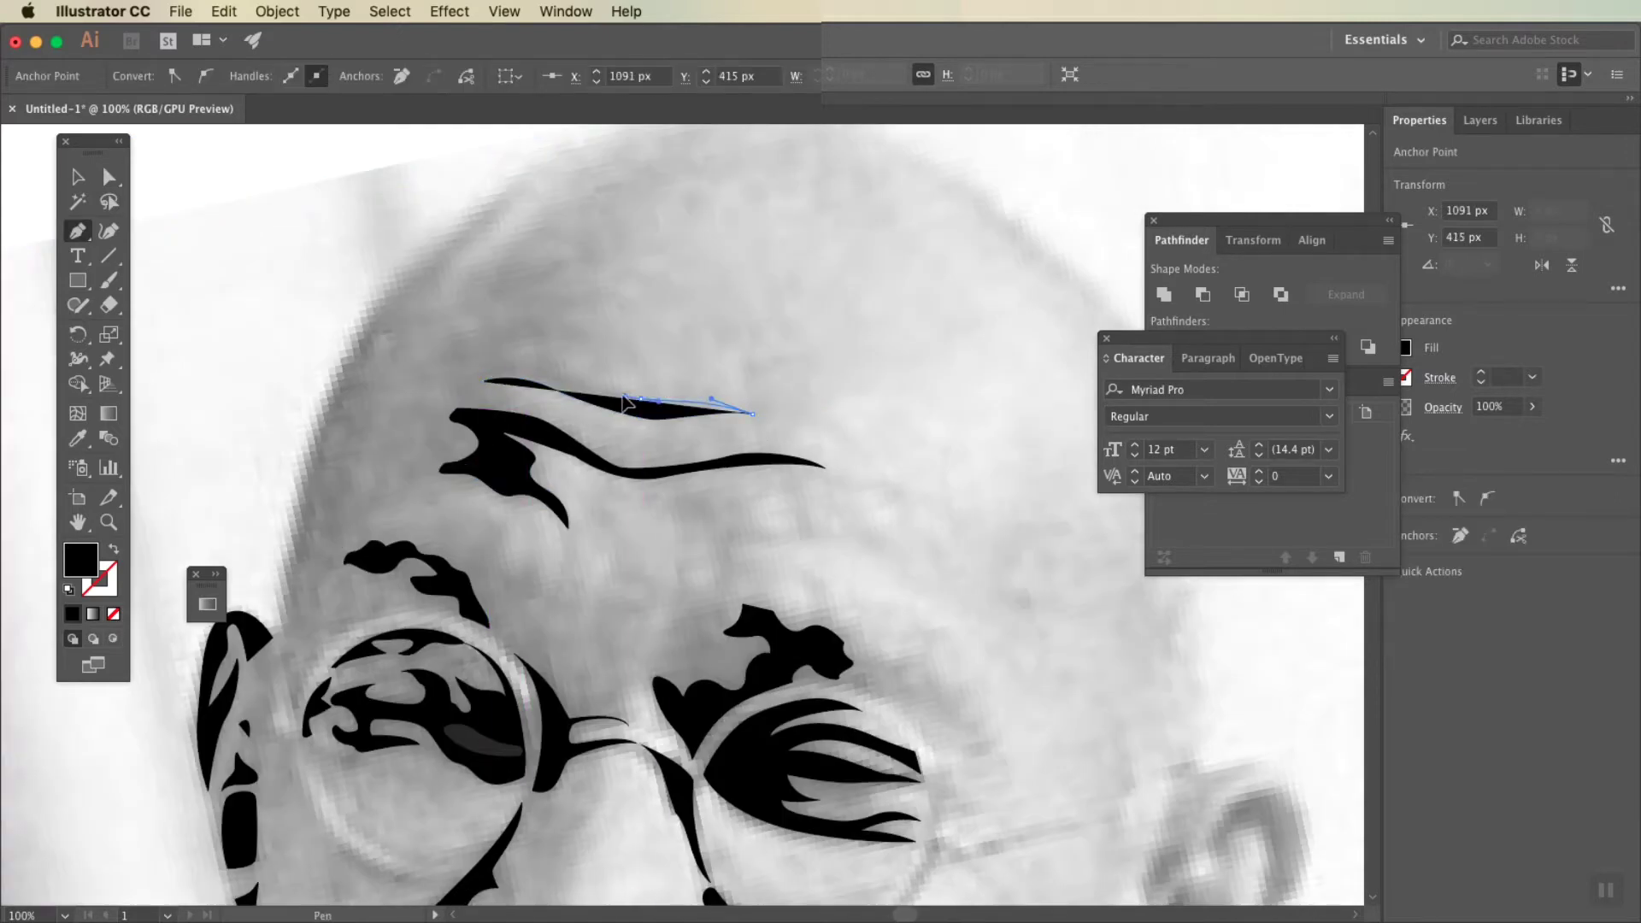
pyautogui.press('/')
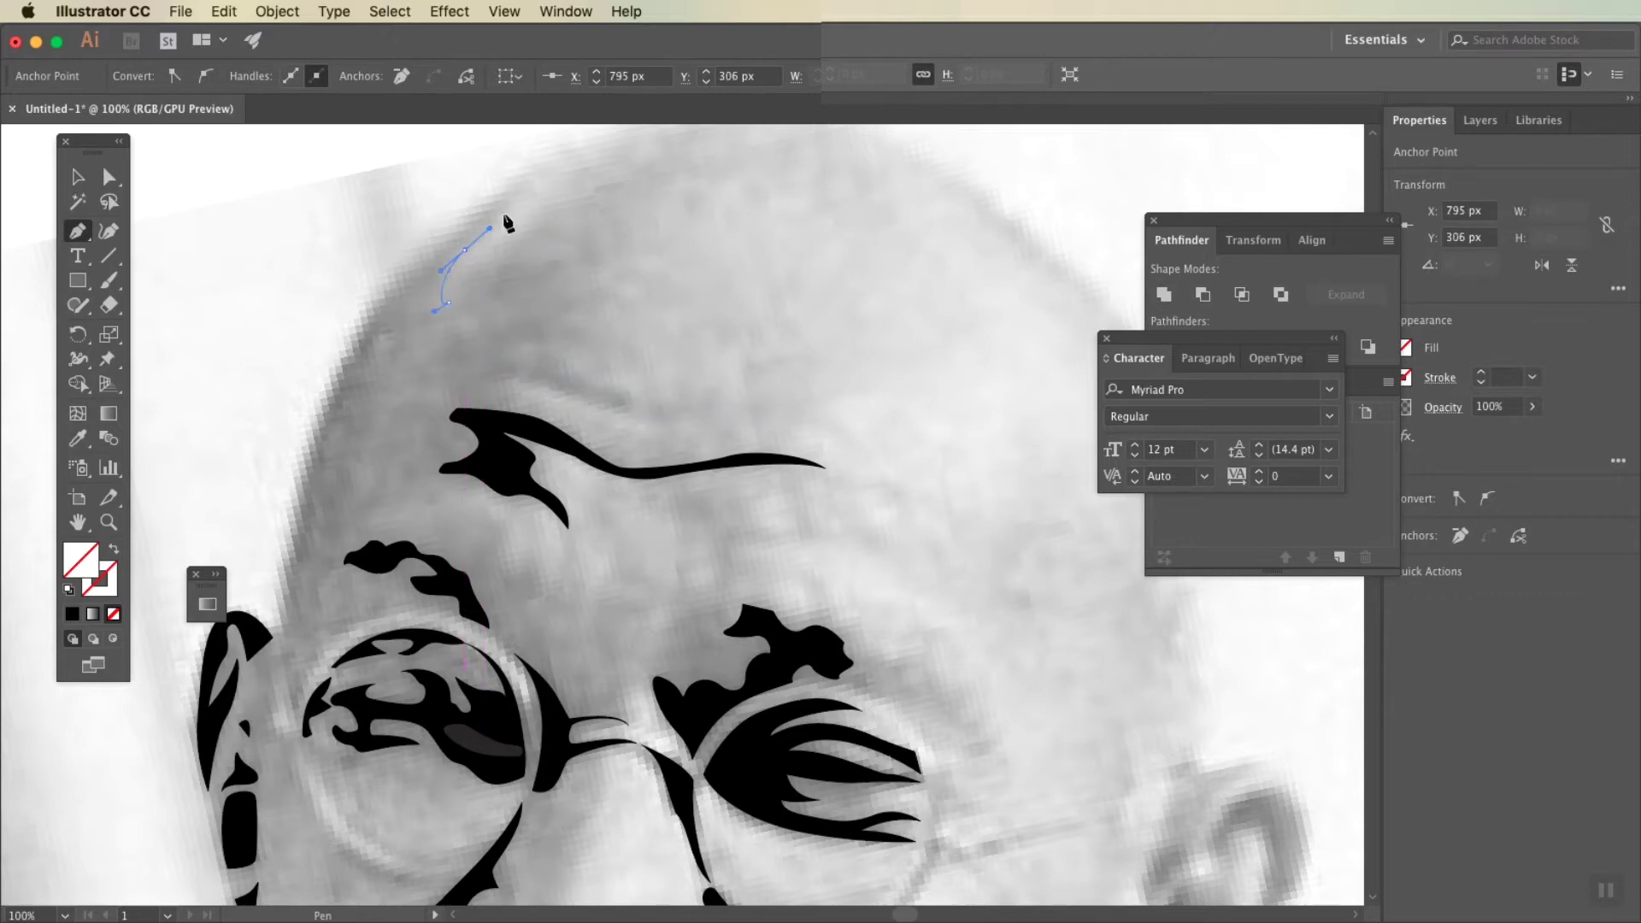
# Step: Outline the head shadow from the scalp down the head, along the glasses rim and right eyebrow
pyautogui.click(328, 408)
pyautogui.scroll(-5, 342, 427)
pyautogui.click(395, 321)
pyautogui.click(387, 436)
pyautogui.click(399, 519)
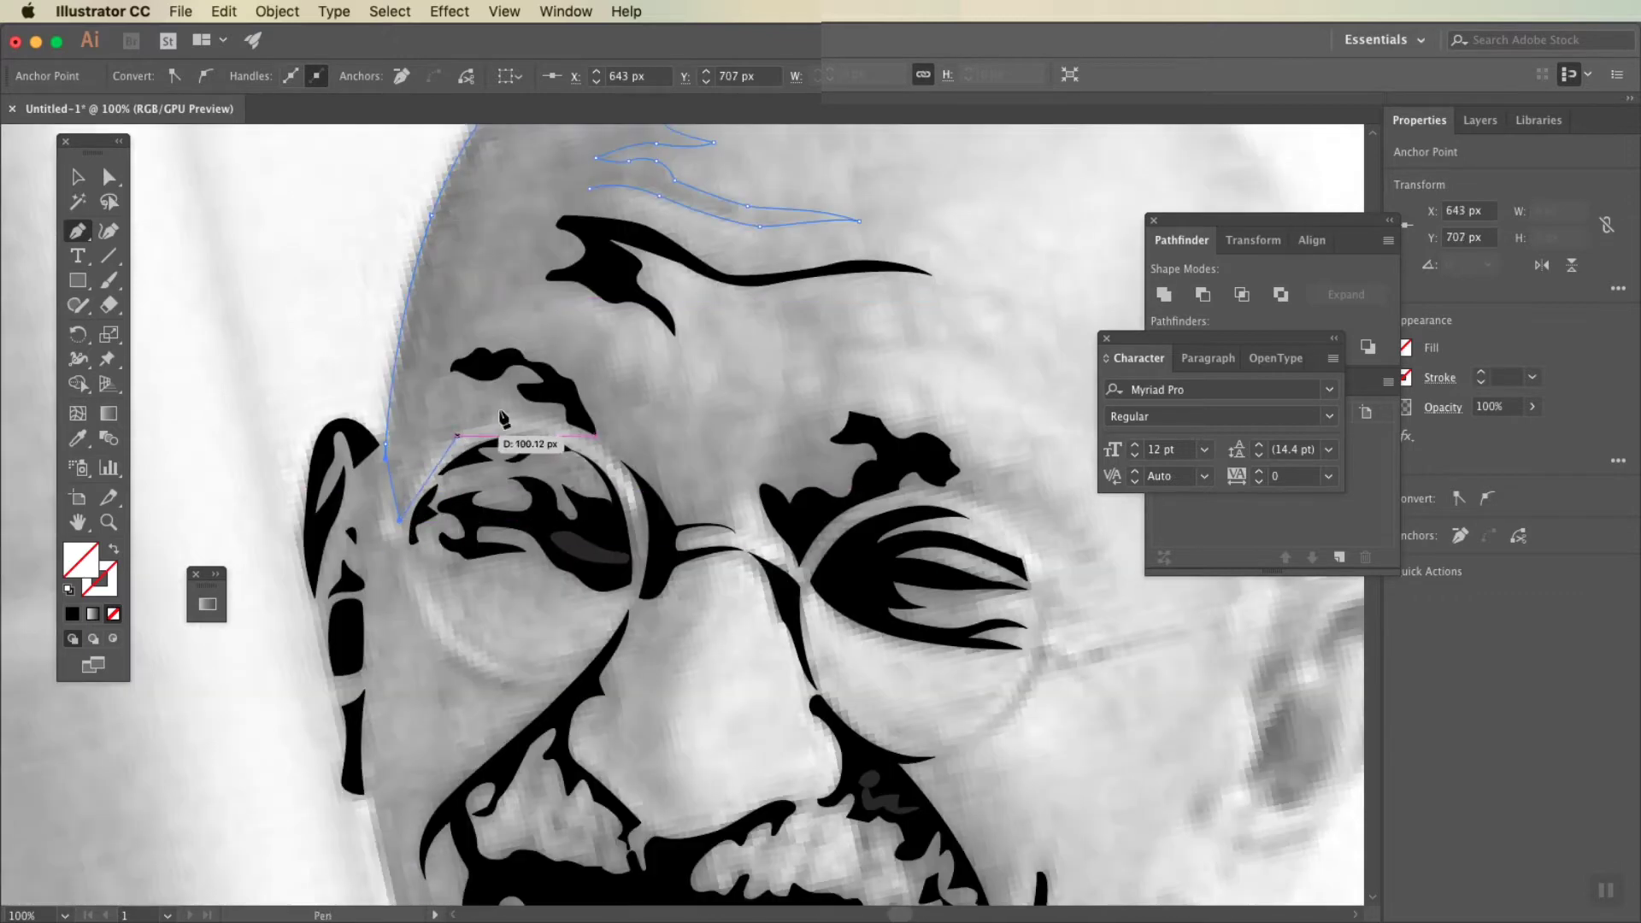
pyautogui.click(666, 529)
pyautogui.click(735, 530)
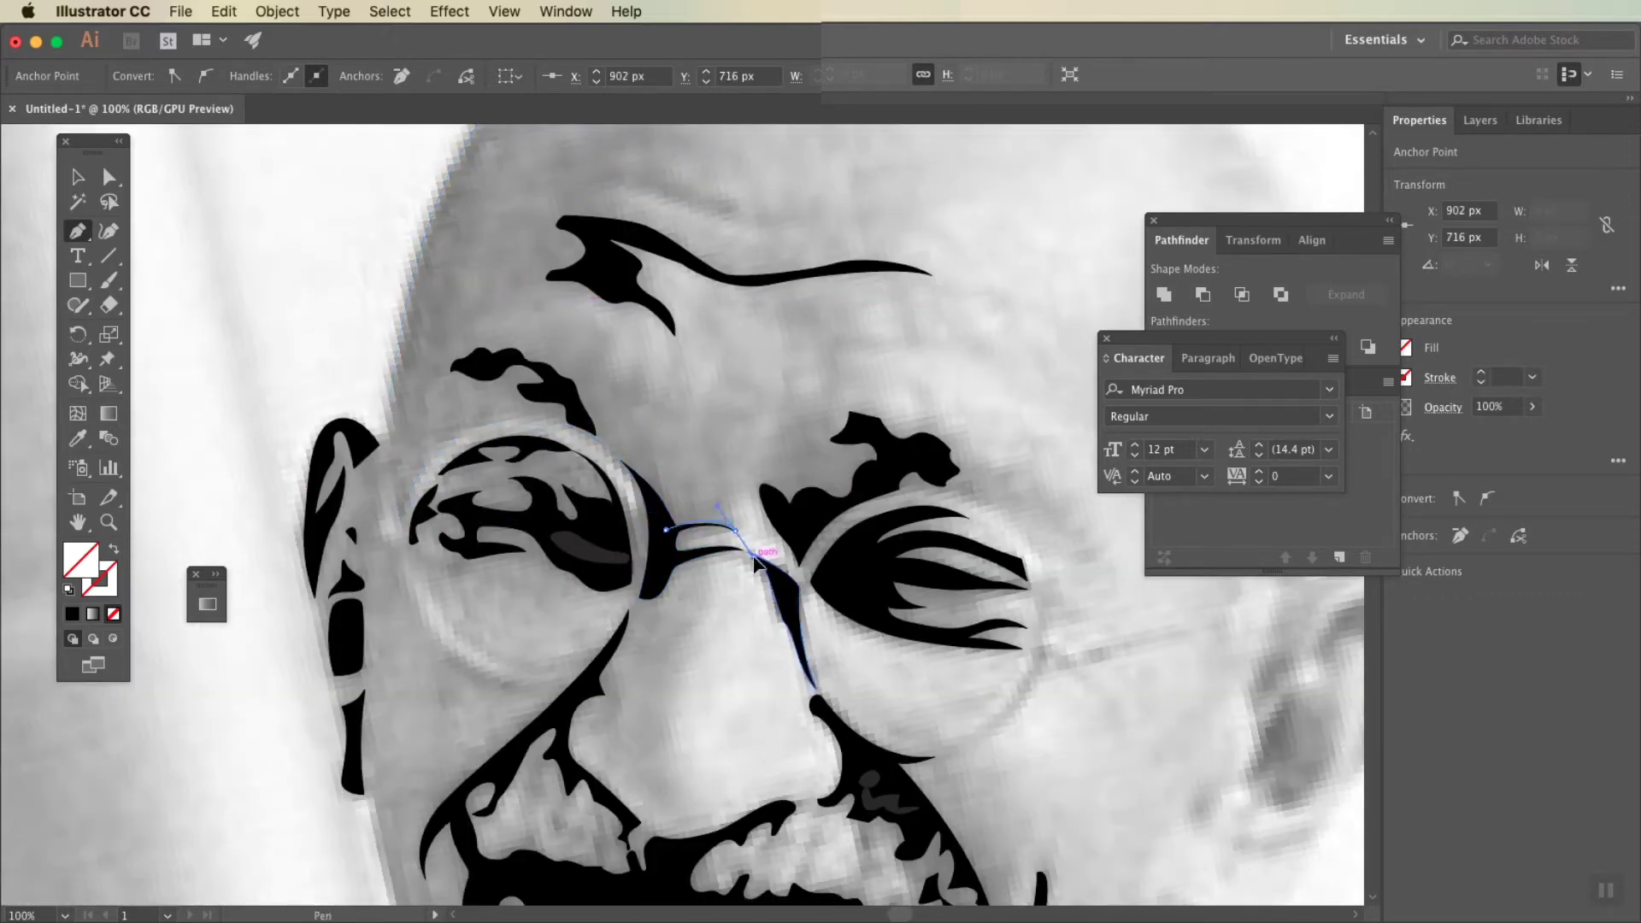
pyautogui.click(746, 498)
pyautogui.click(829, 515)
pyautogui.moveTo(953, 494)
pyautogui.mouseDown()
pyautogui.moveTo(992, 505)
pyautogui.moveTo(887, 549)
pyautogui.mouseUp()
pyautogui.click(1026, 516)
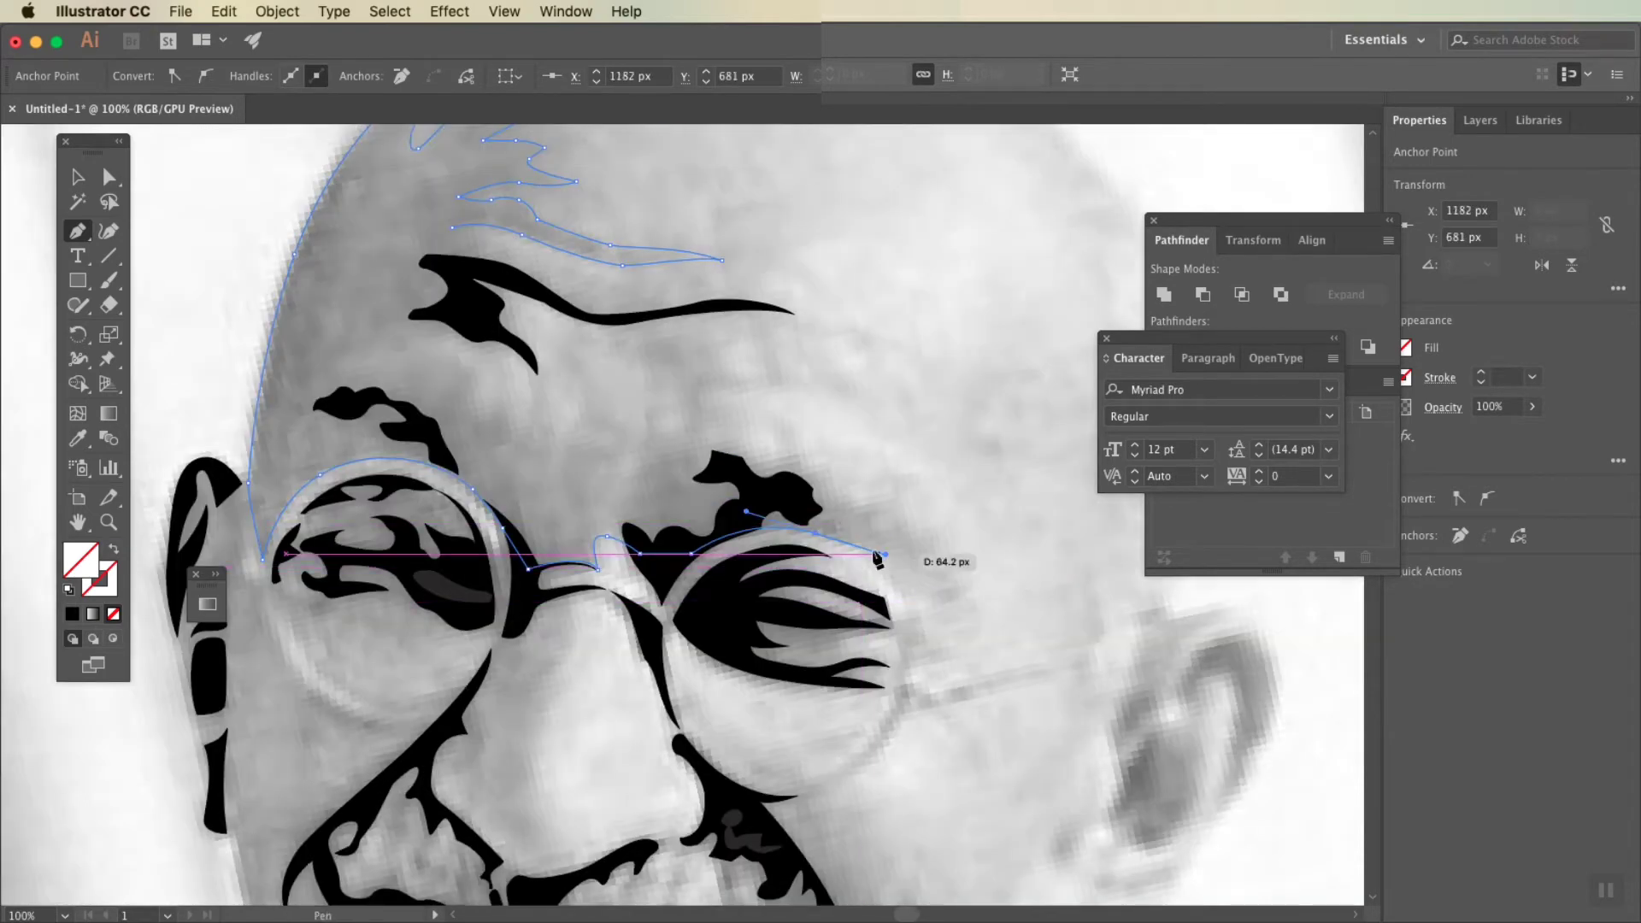
# Step: Carry the outline back across the forehead and left eyebrow, then give the shape a dark fill
pyautogui.click(848, 494)
pyautogui.moveTo(823, 468); pyautogui.dragTo(801, 472)
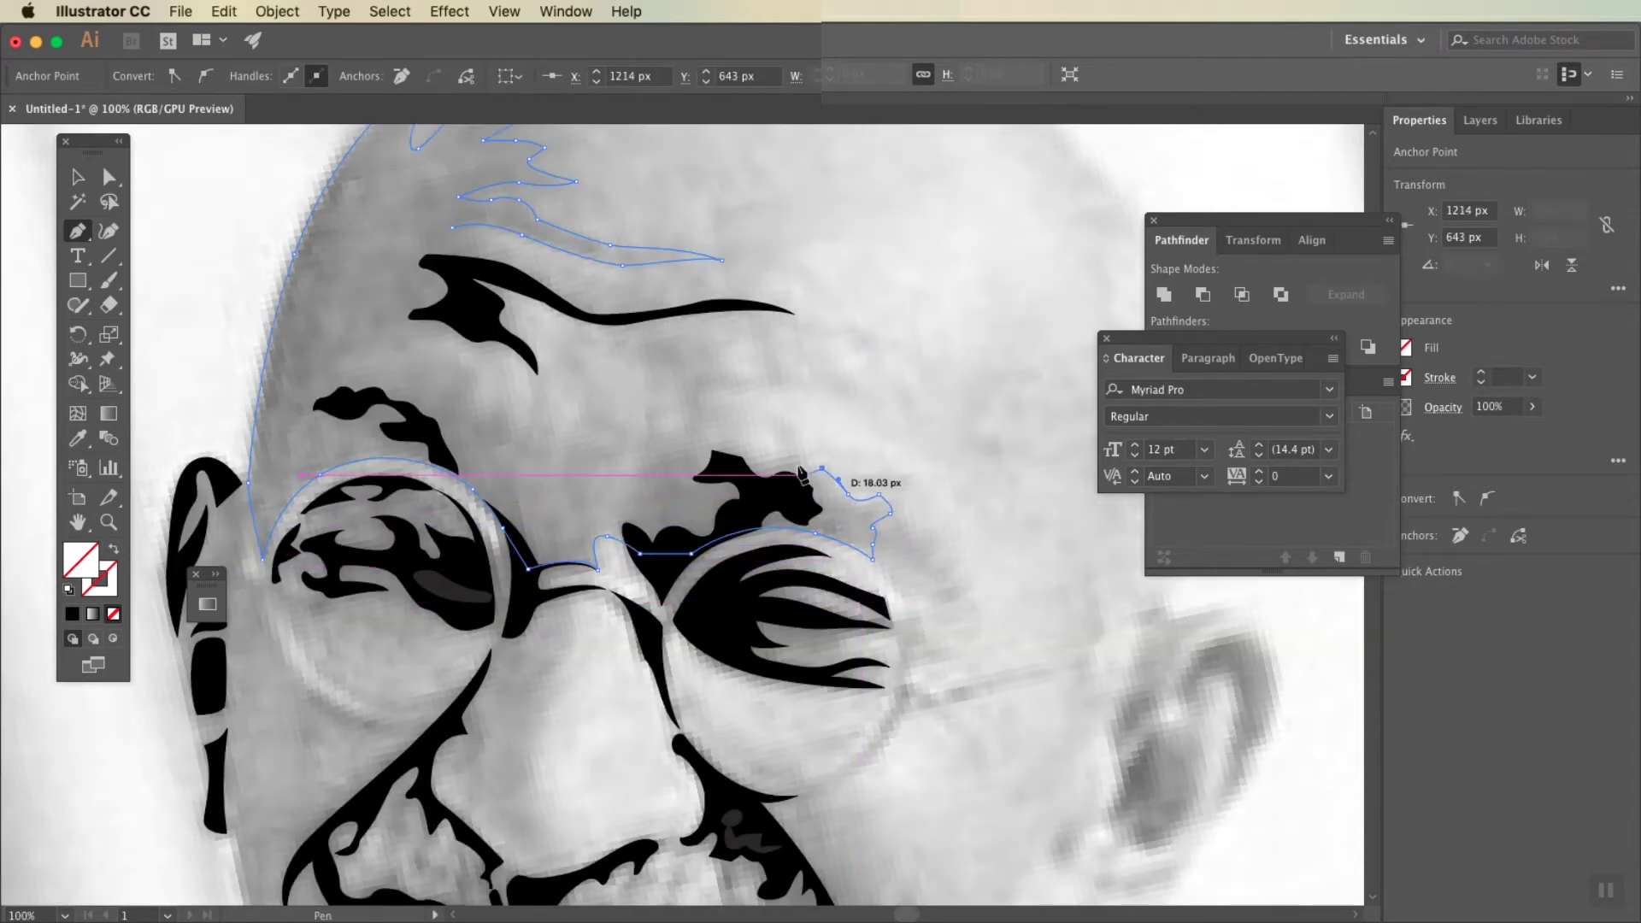
pyautogui.moveTo(756, 384); pyautogui.dragTo(694, 397)
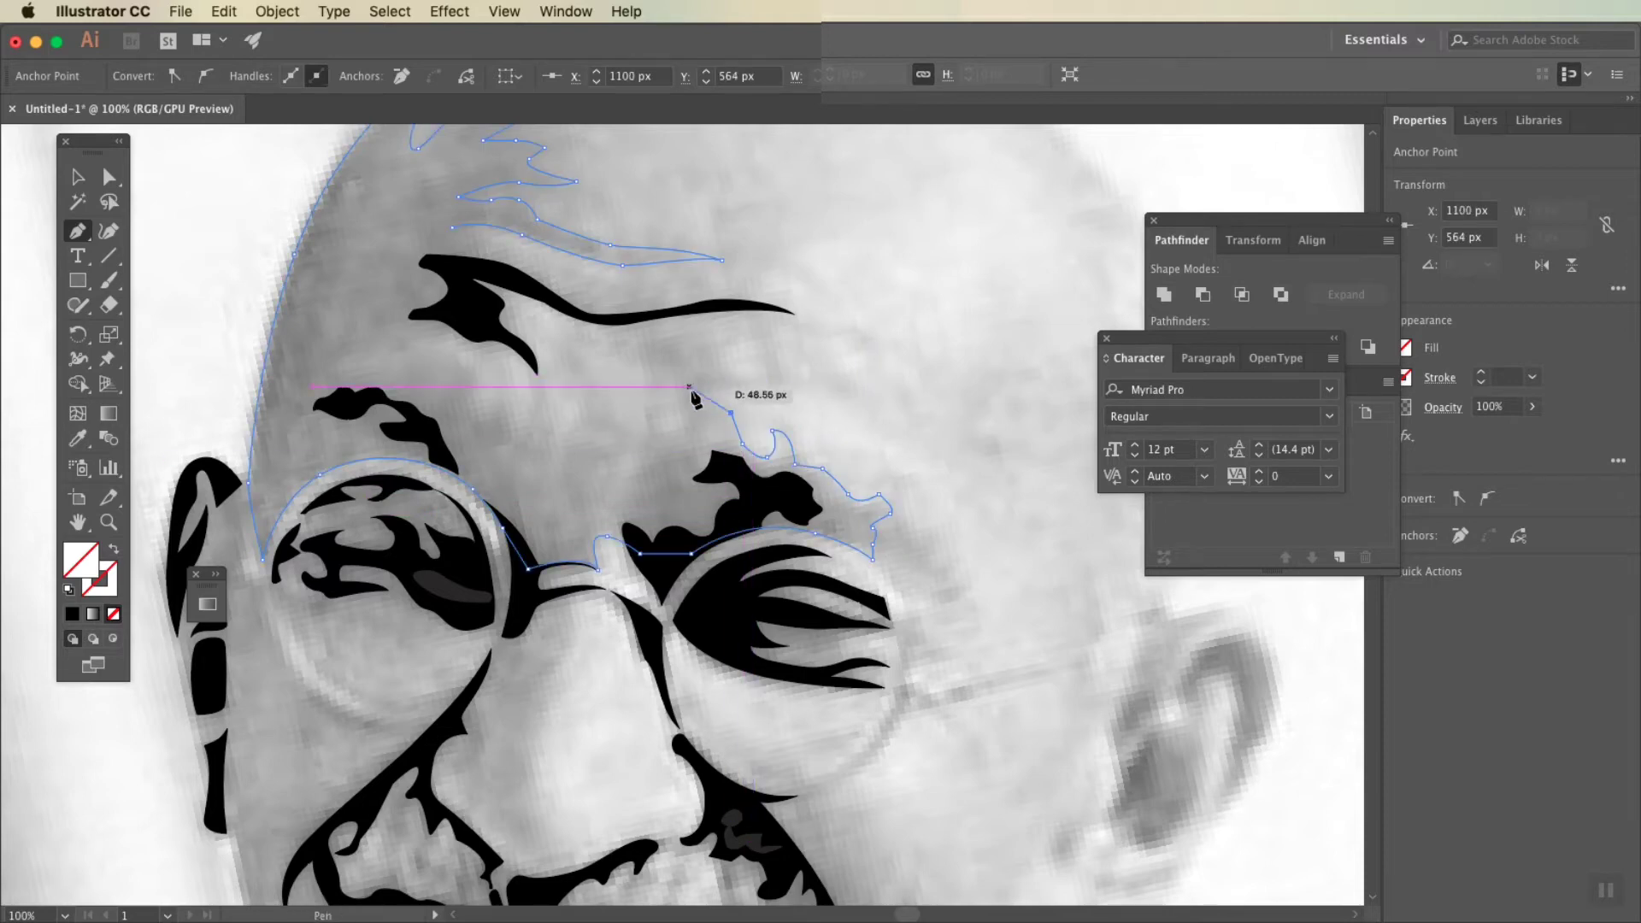
pyautogui.click(666, 430)
pyautogui.click(629, 475)
pyautogui.click(617, 522)
pyautogui.moveTo(593, 460); pyautogui.dragTo(617, 453)
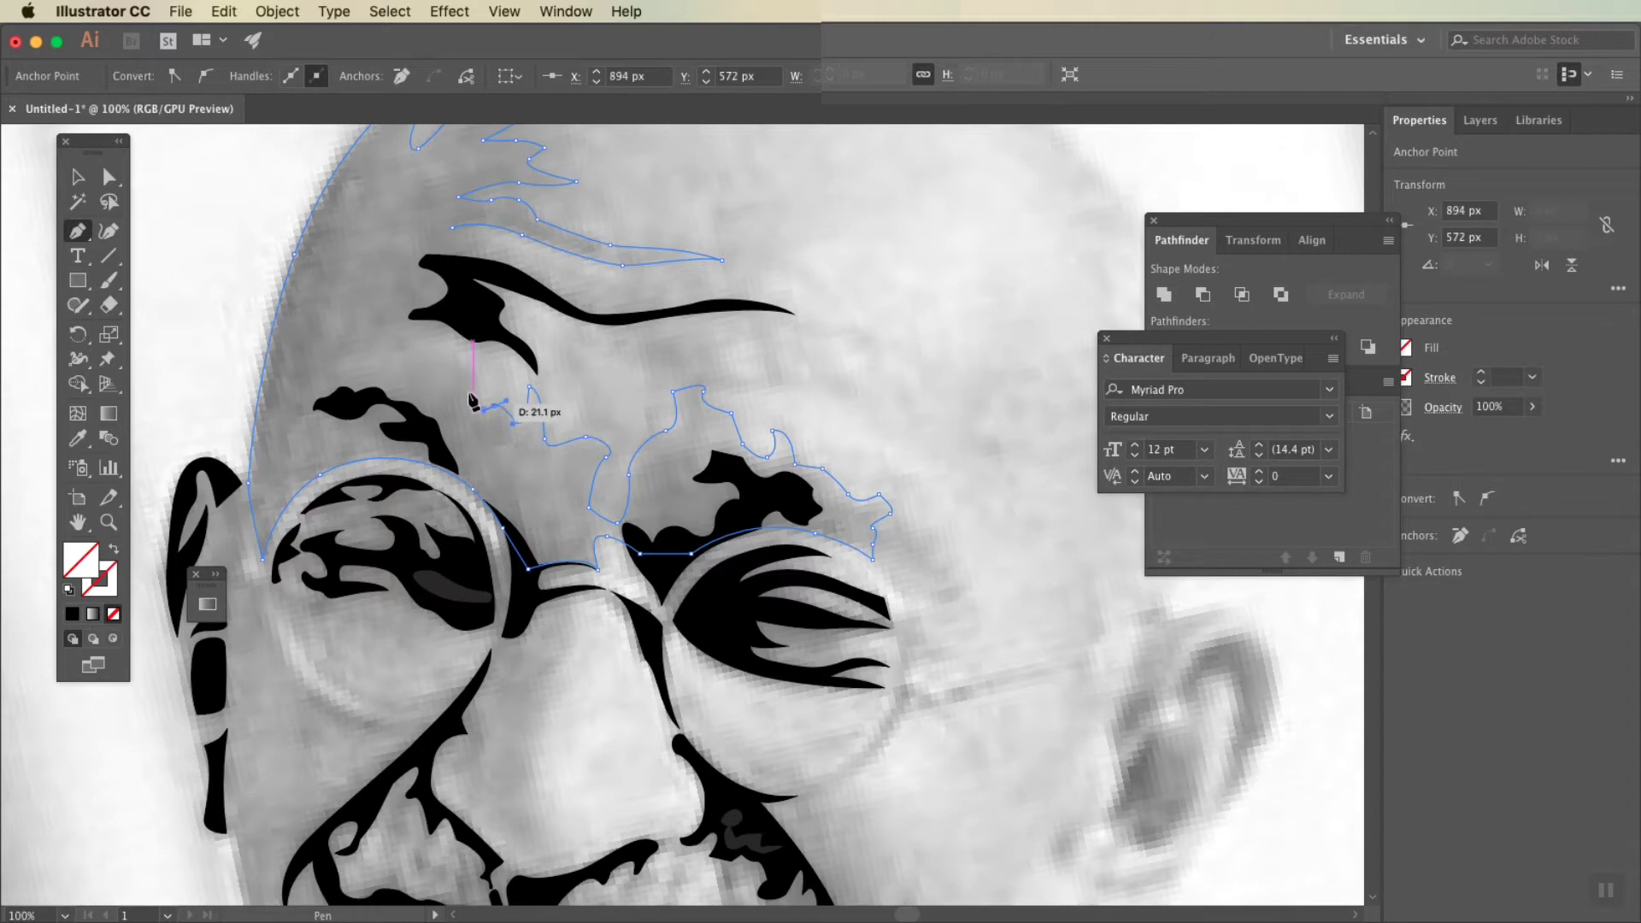
pyautogui.click(472, 347)
pyautogui.click(516, 287)
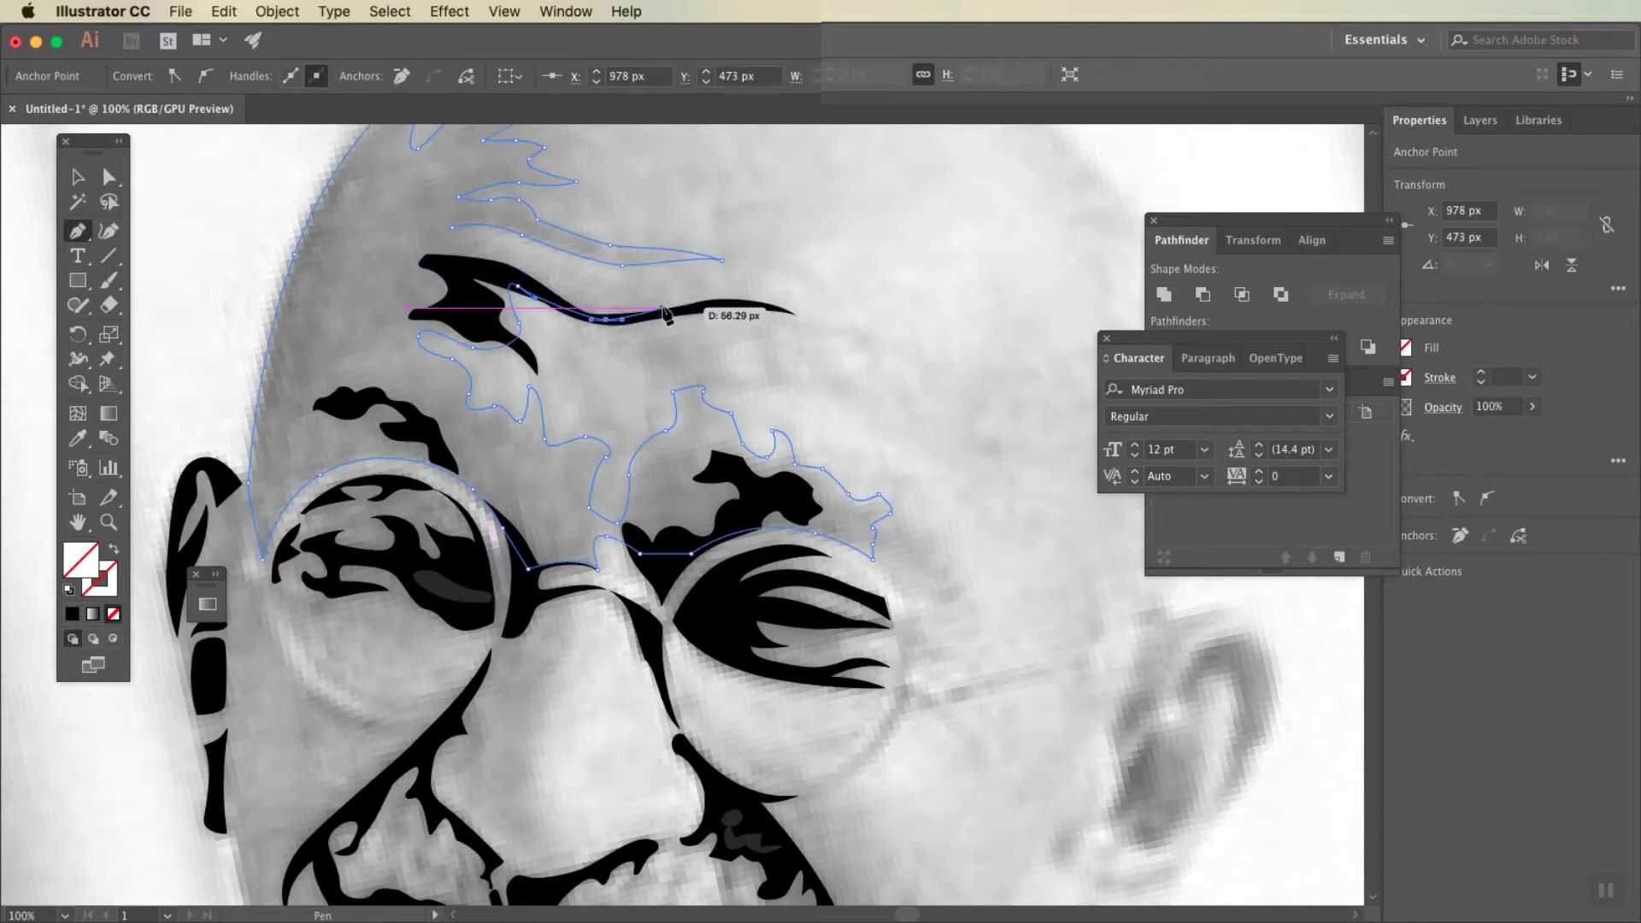
pyautogui.moveTo(606, 320); pyautogui.dragTo(564, 295)
pyautogui.press('v')
pyautogui.hotkey('shift', 'x')
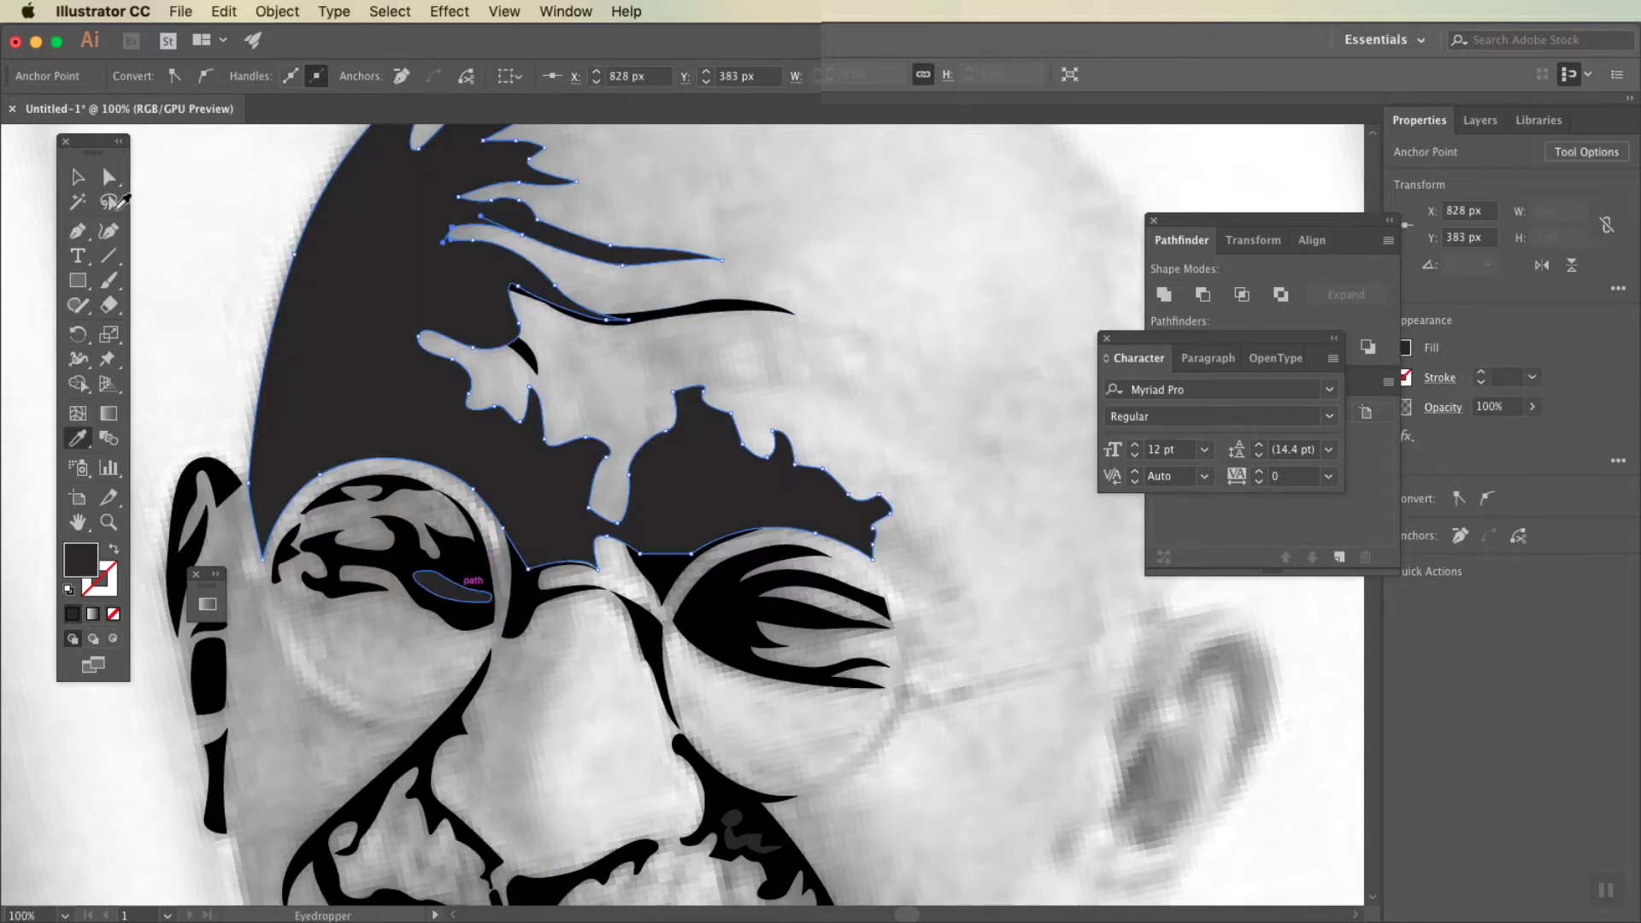
# Step: Recolour the head shadow fill grey using hex values 4b4b4b, then 707070
pyautogui.press('cmd+minus')
pyautogui.press('cmd+minus')
pyautogui.press('cmd+minus')
pyautogui.press('cmd+shift+w')
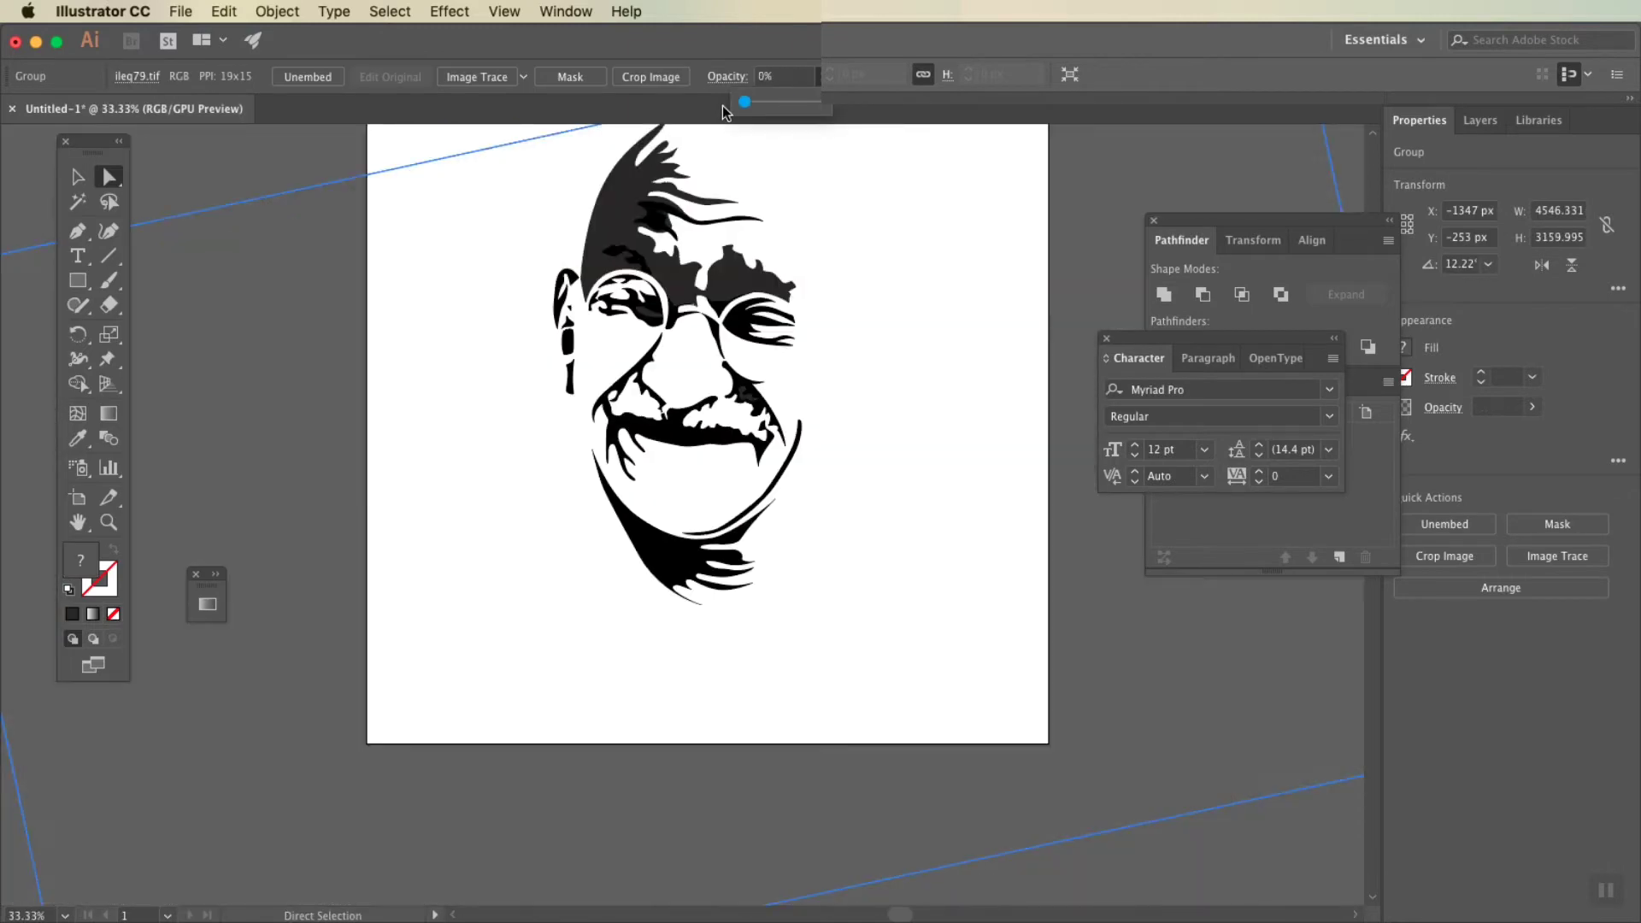
pyautogui.press('a')
pyautogui.doubleClick(81, 560)
pyautogui.write('4b4b4b')
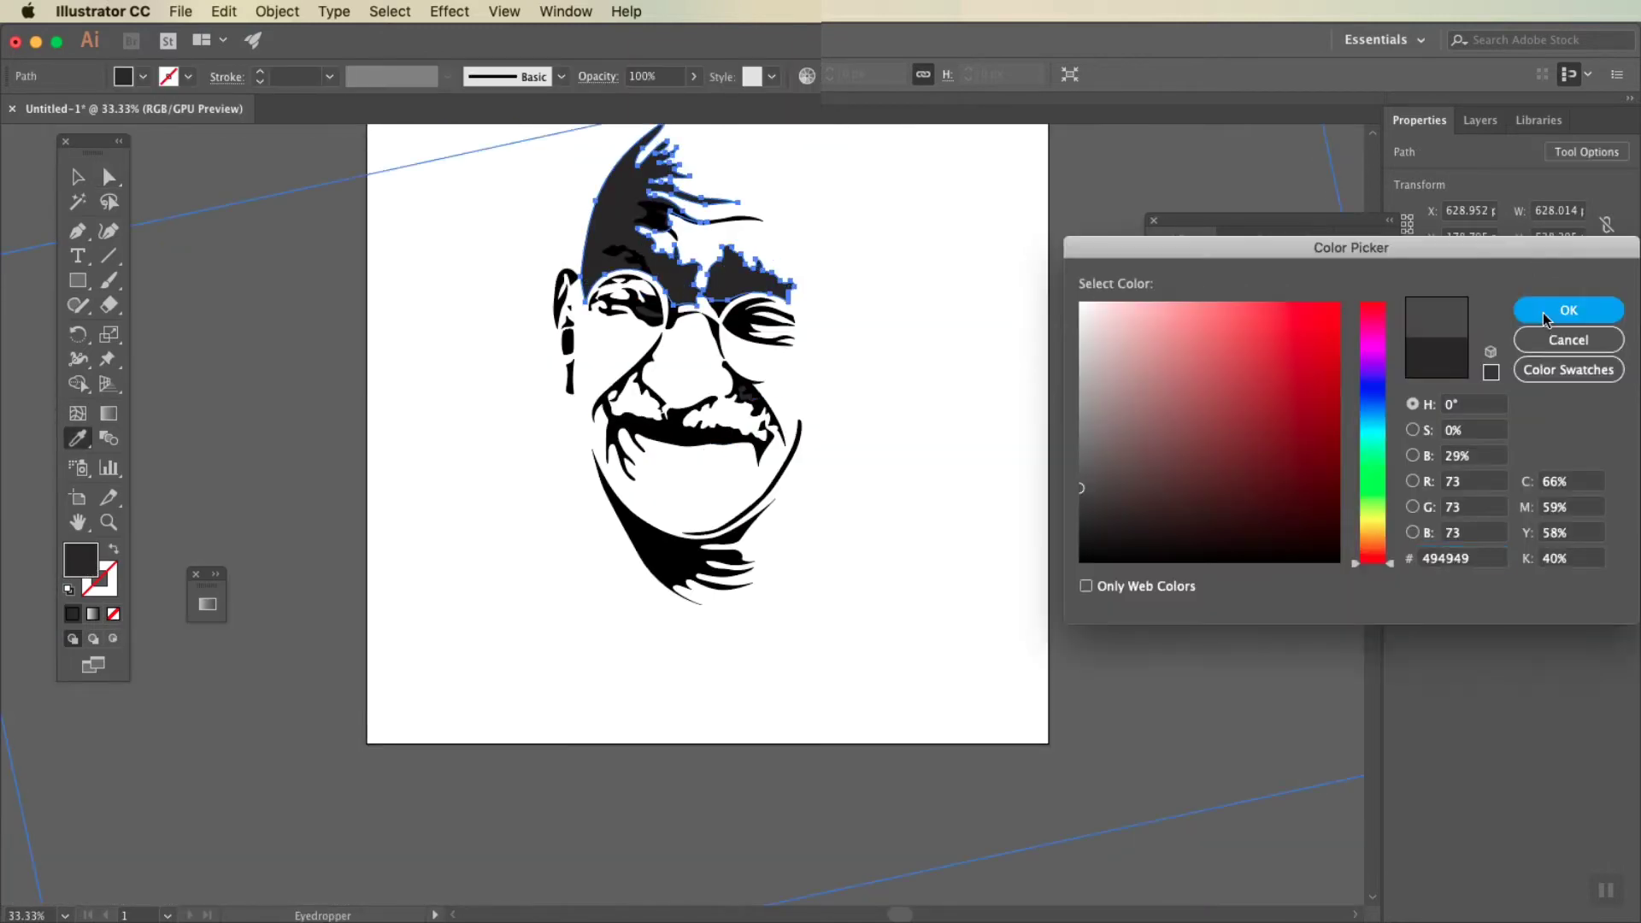
pyautogui.click(1465, 305)
pyautogui.press('i')
pyautogui.doubleClick(81, 560)
pyautogui.write('707070')
pyautogui.press('Return')
pyautogui.press('a')
pyautogui.click(262, 321)
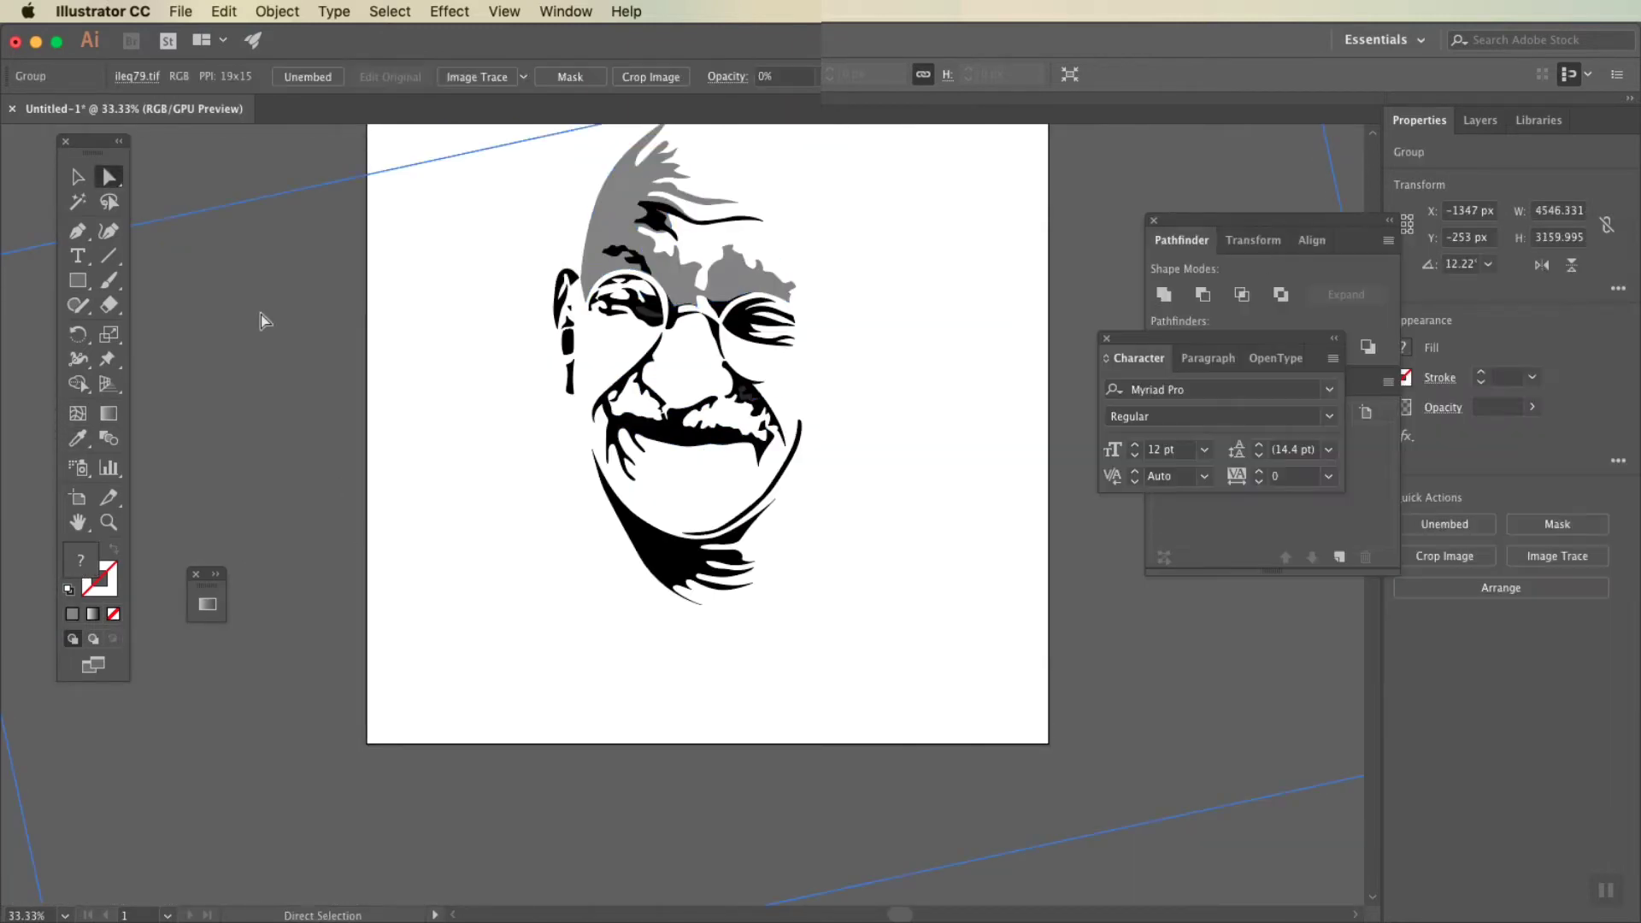
# Step: Set the reference photo's opacity to 56% and zoom back in on the face
pyautogui.write('56')
pyautogui.press('Return')
pyautogui.press('cmd+plus')
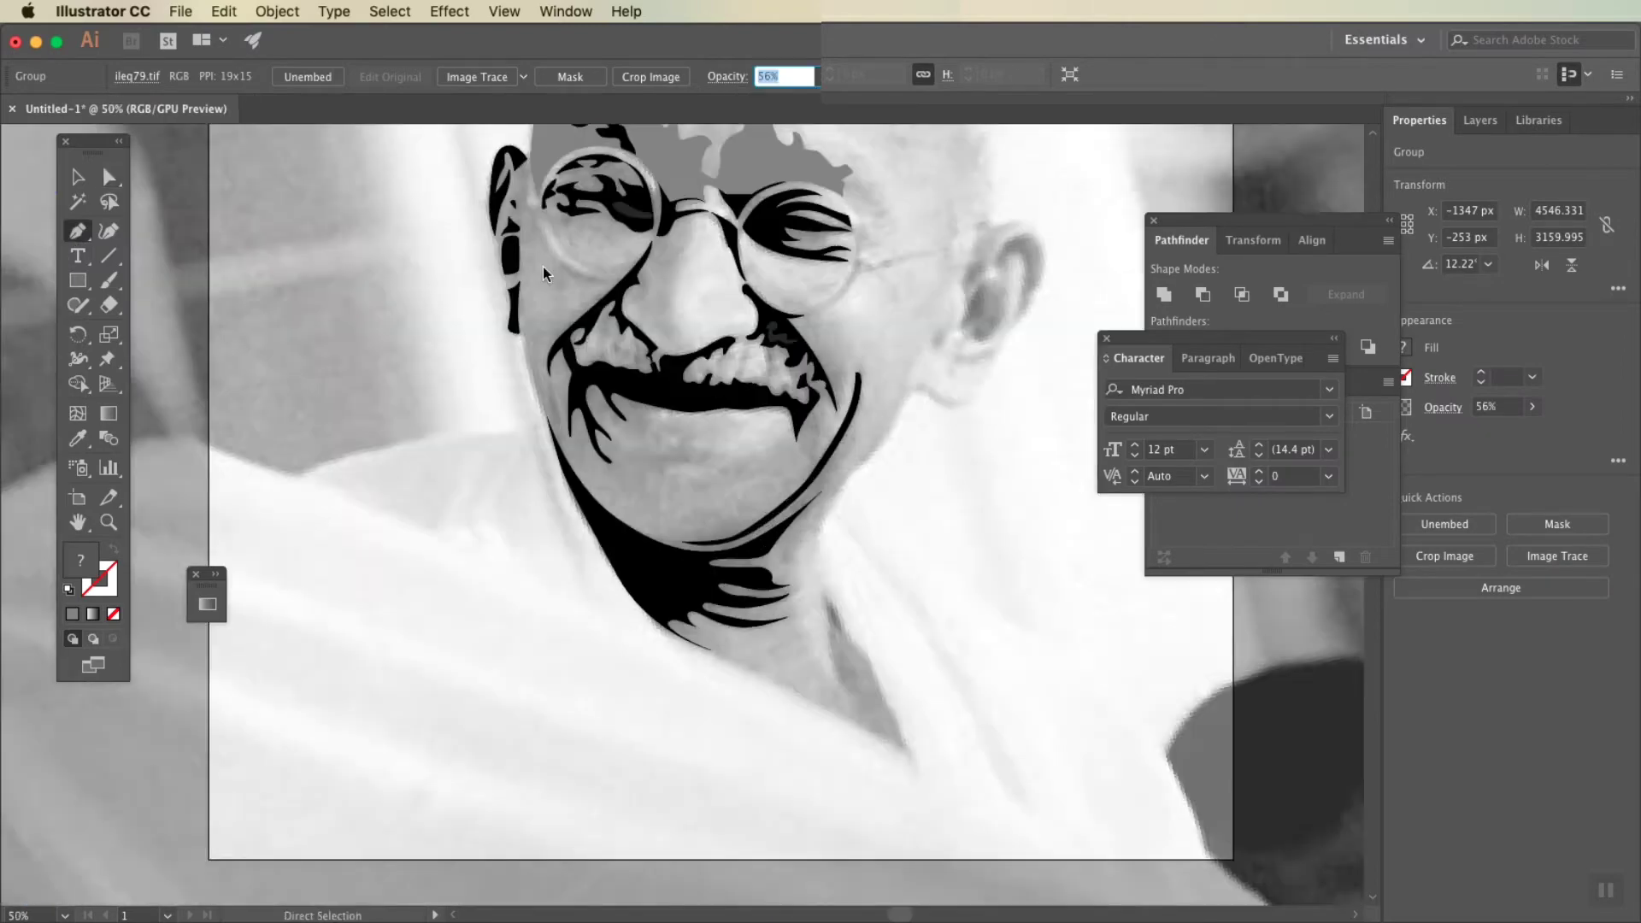
pyautogui.press('cmd+plus')
pyautogui.press('cmd+plus')
# Step: Trace the unfilled nose shadow shape with the Pen tool, curving up the nose bridge and back
pyautogui.press('p')
pyautogui.scroll(5, 658, 509)
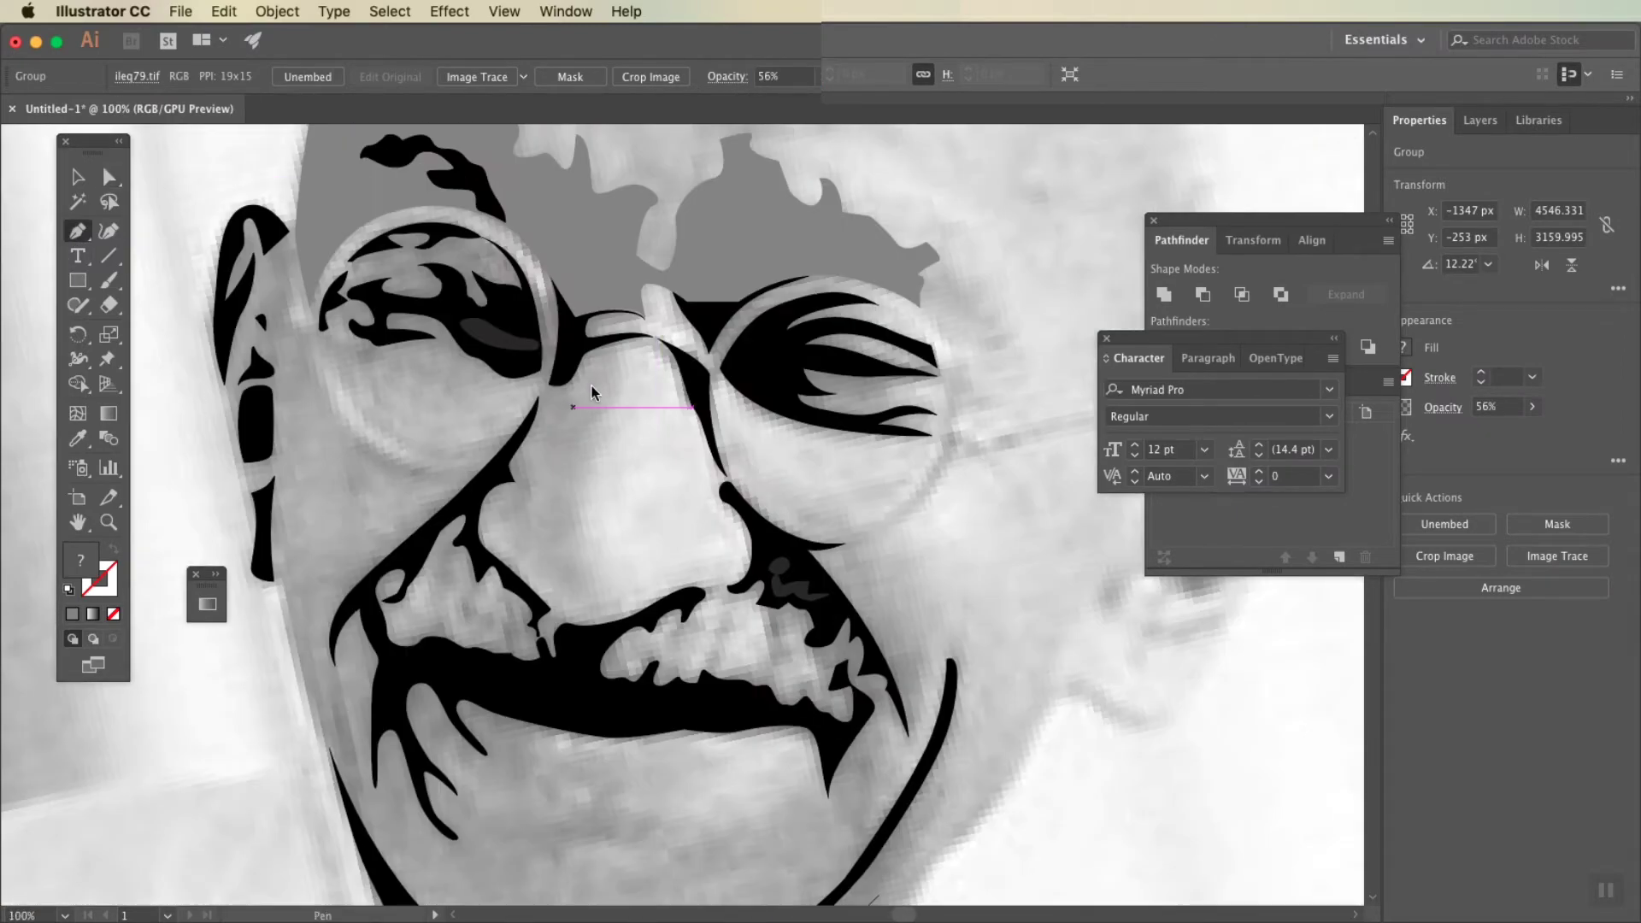
pyautogui.click(484, 537)
pyautogui.click(506, 543)
pyautogui.click(557, 596)
pyautogui.click(571, 603)
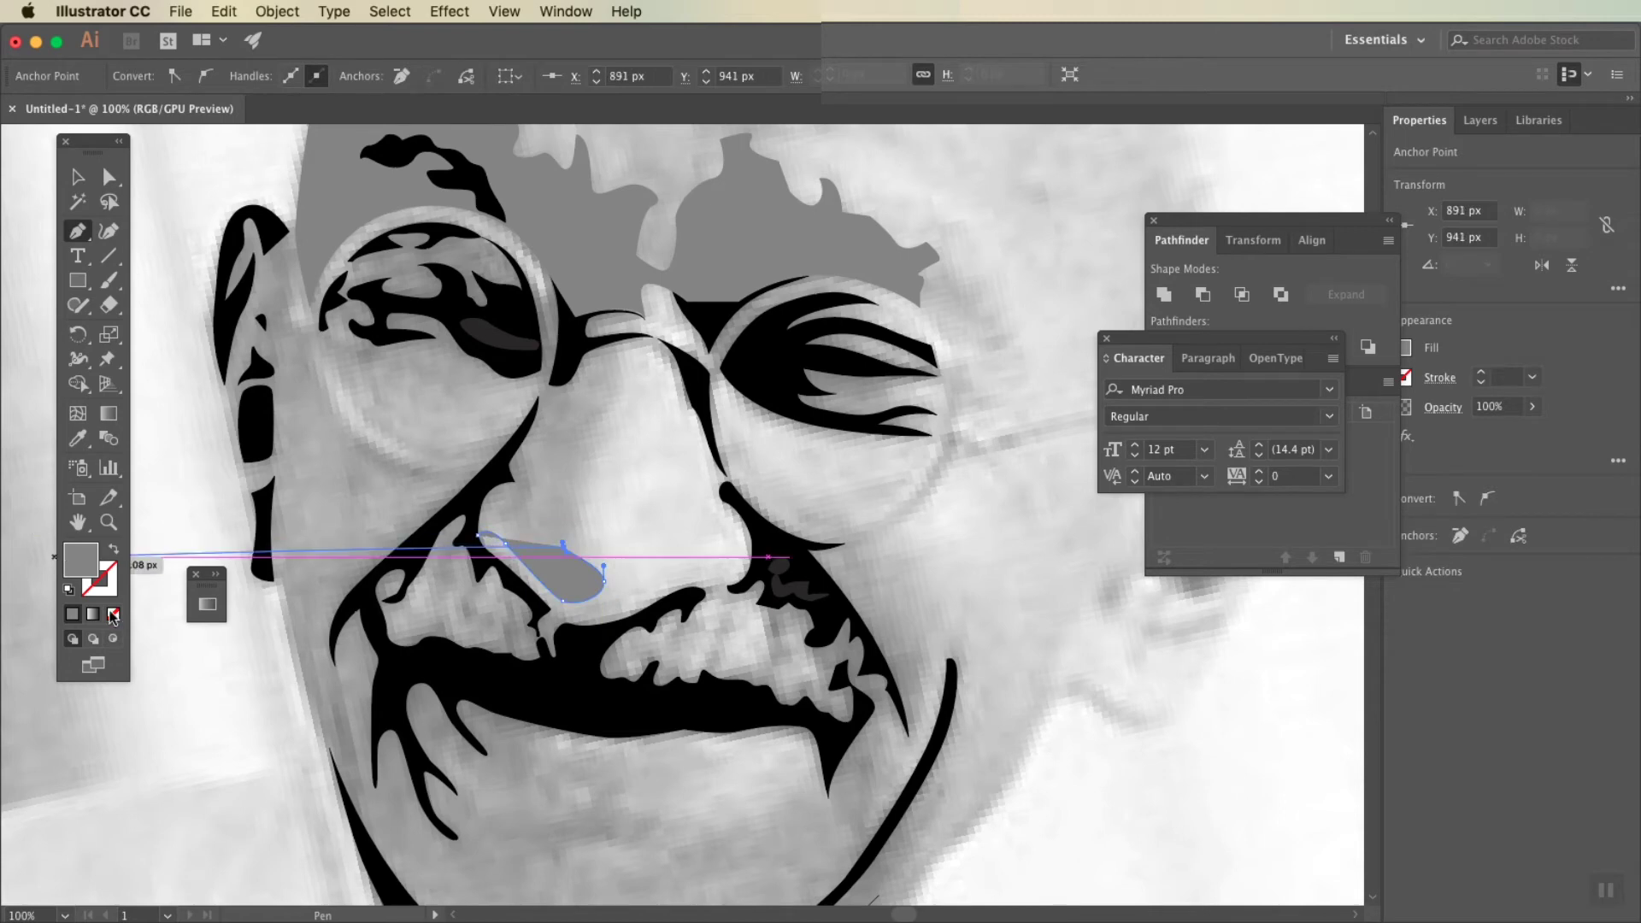
pyautogui.press('cmd+z')
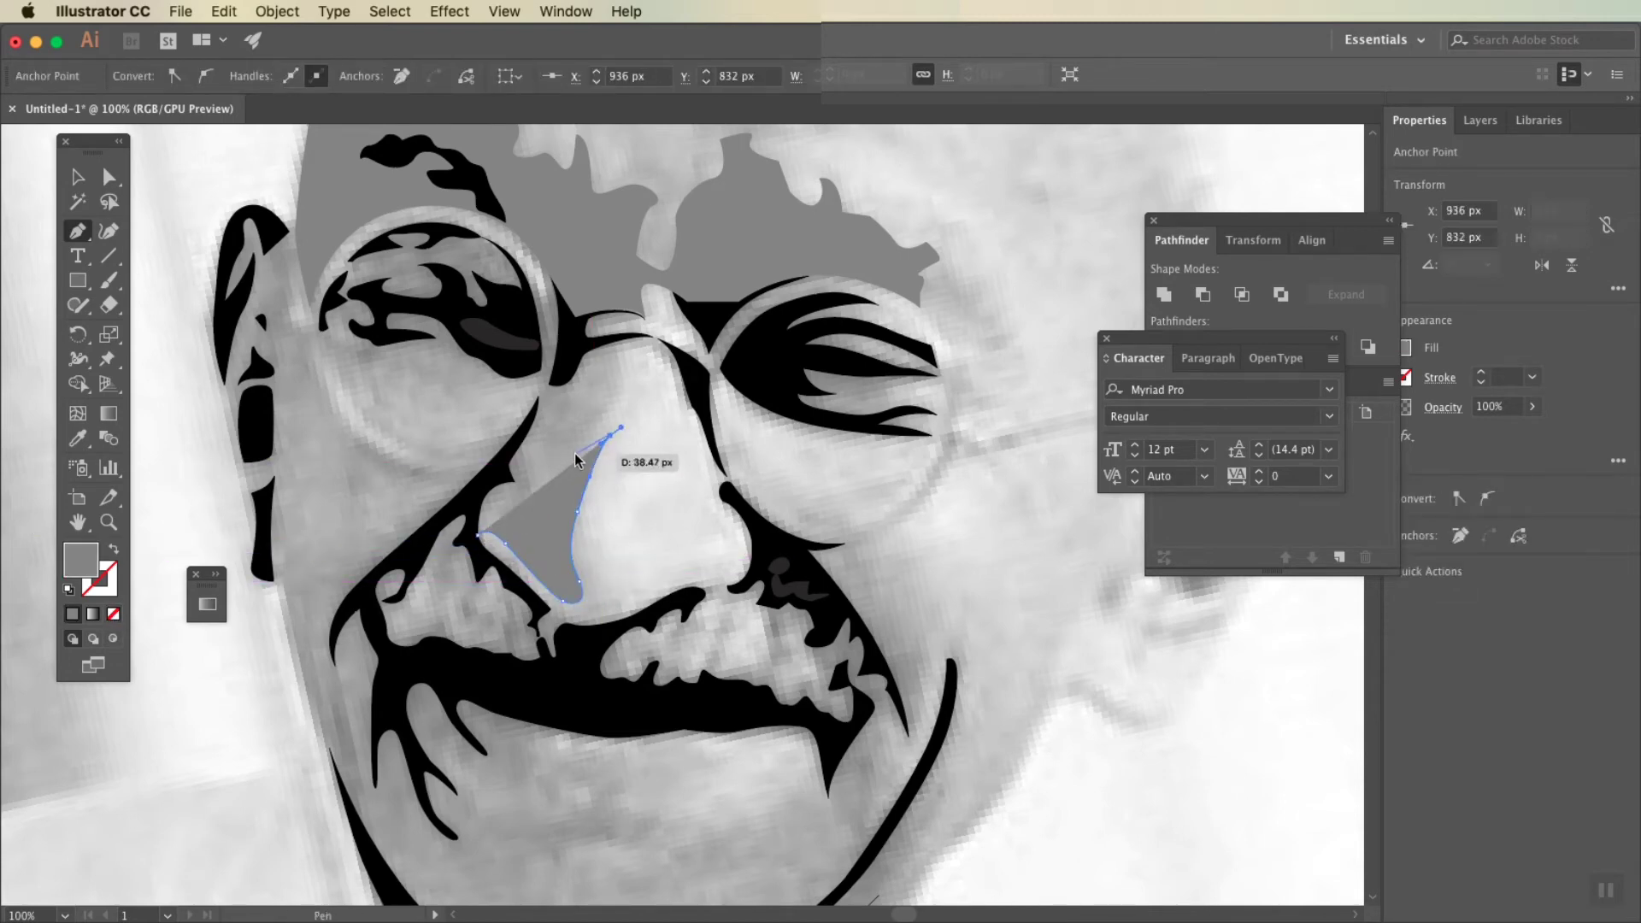
pyautogui.press('/')
pyautogui.moveTo(618, 349); pyautogui.dragTo(557, 376)
pyautogui.moveTo(518, 445)
pyautogui.mouseDown()
pyautogui.moveTo(409, 511)
pyautogui.moveTo(386, 472)
pyautogui.mouseUp()
pyautogui.moveTo(310, 344); pyautogui.dragTo(299, 337)
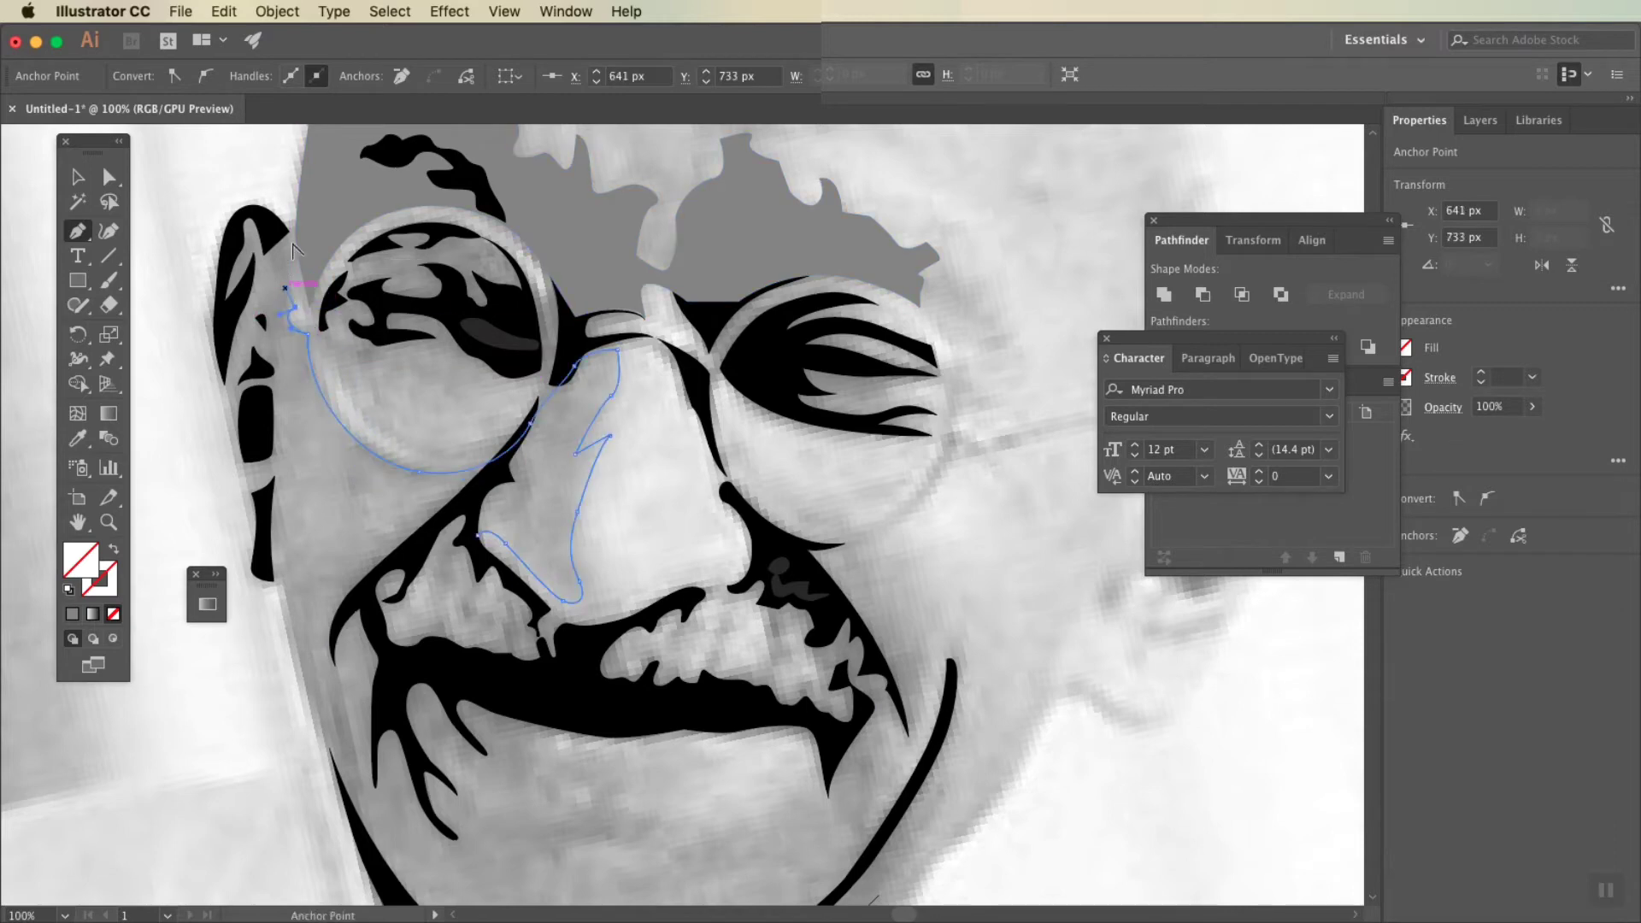
# Step: Trace the left-side shadow from the ear down along the jaw line
pyautogui.click(229, 237)
pyautogui.click(218, 277)
pyautogui.click(214, 308)
pyautogui.click(229, 384)
pyautogui.click(244, 461)
pyautogui.click(257, 530)
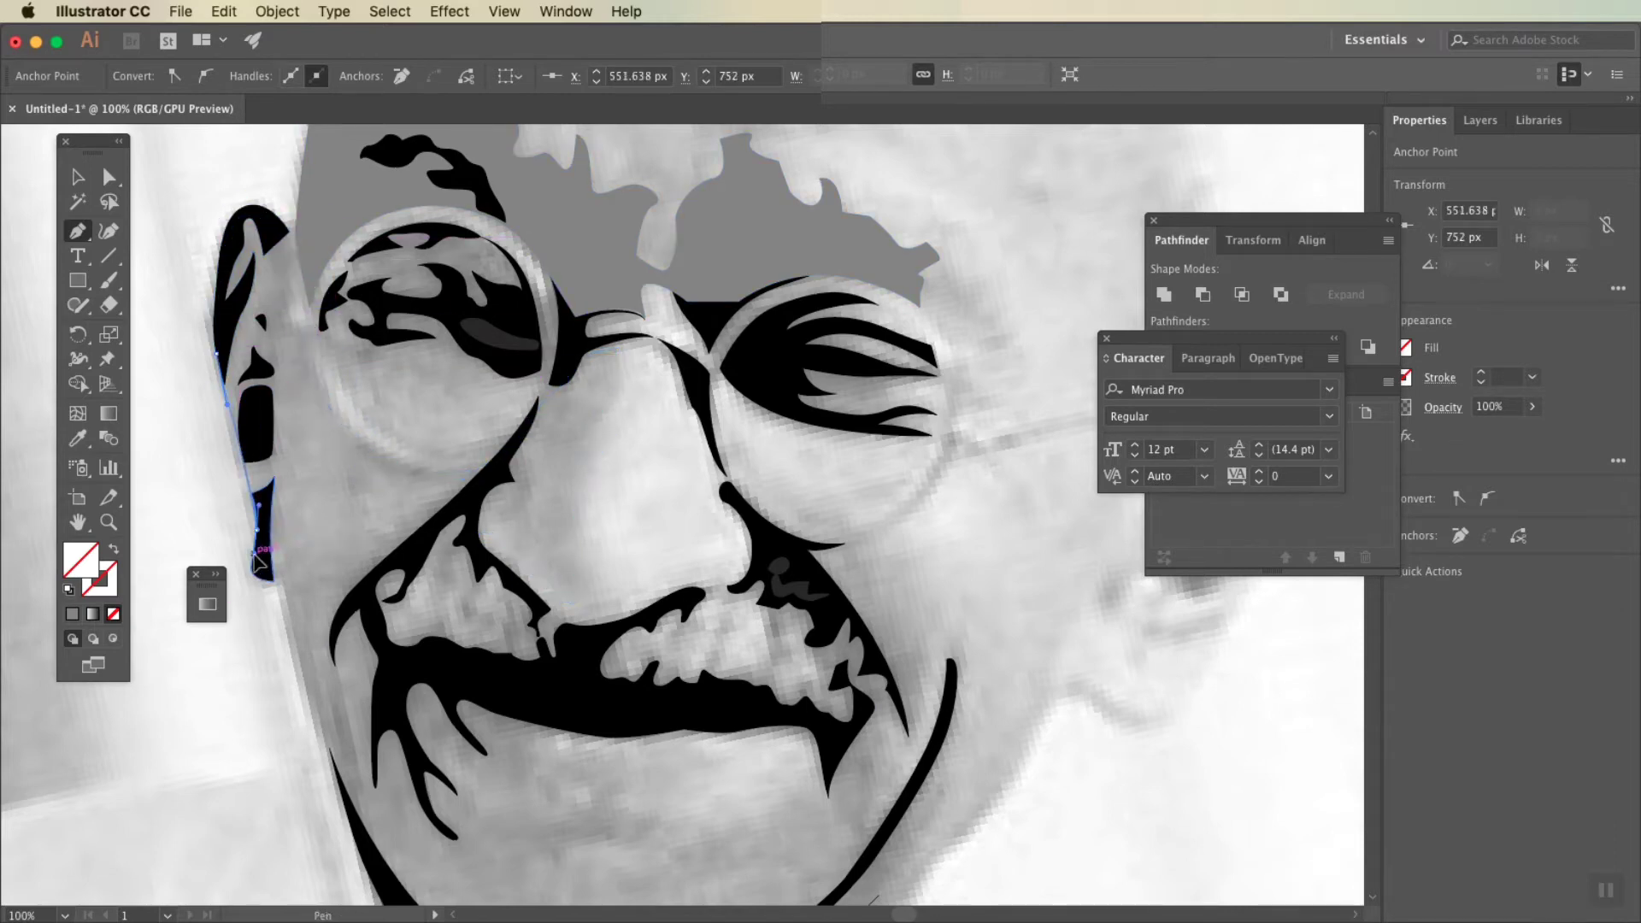
pyautogui.click(250, 560)
pyautogui.moveTo(256, 574); pyautogui.dragTo(275, 589)
pyautogui.scroll(-5, 283, 596)
pyautogui.click(350, 544)
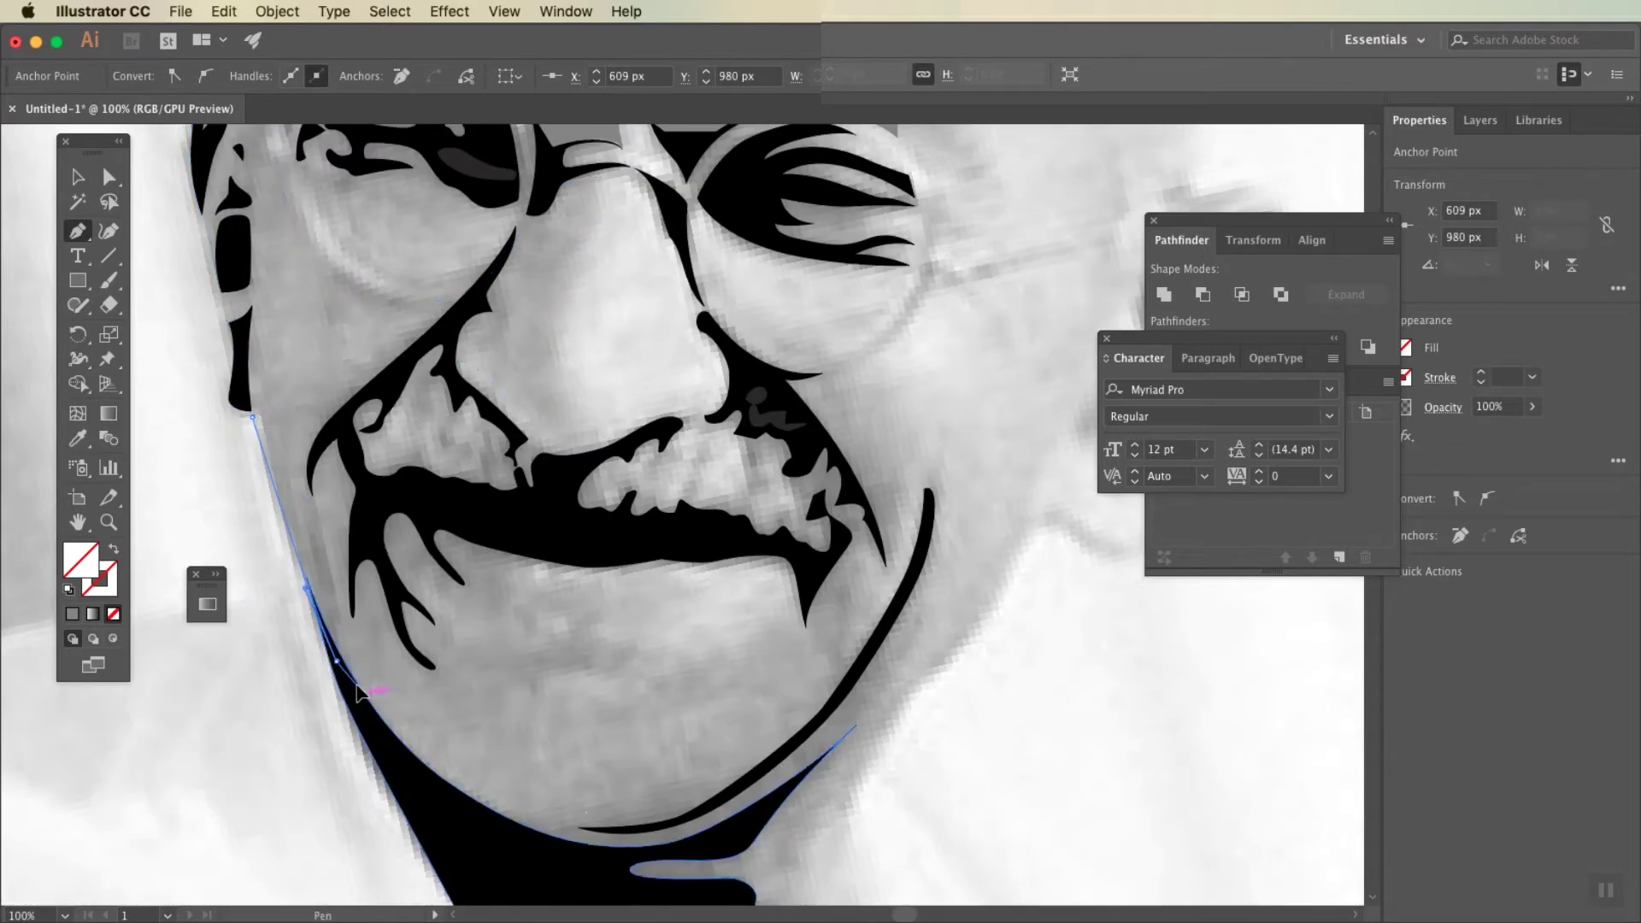
pyautogui.click(402, 637)
pyautogui.press('super+minus')
pyautogui.press('super+plus')
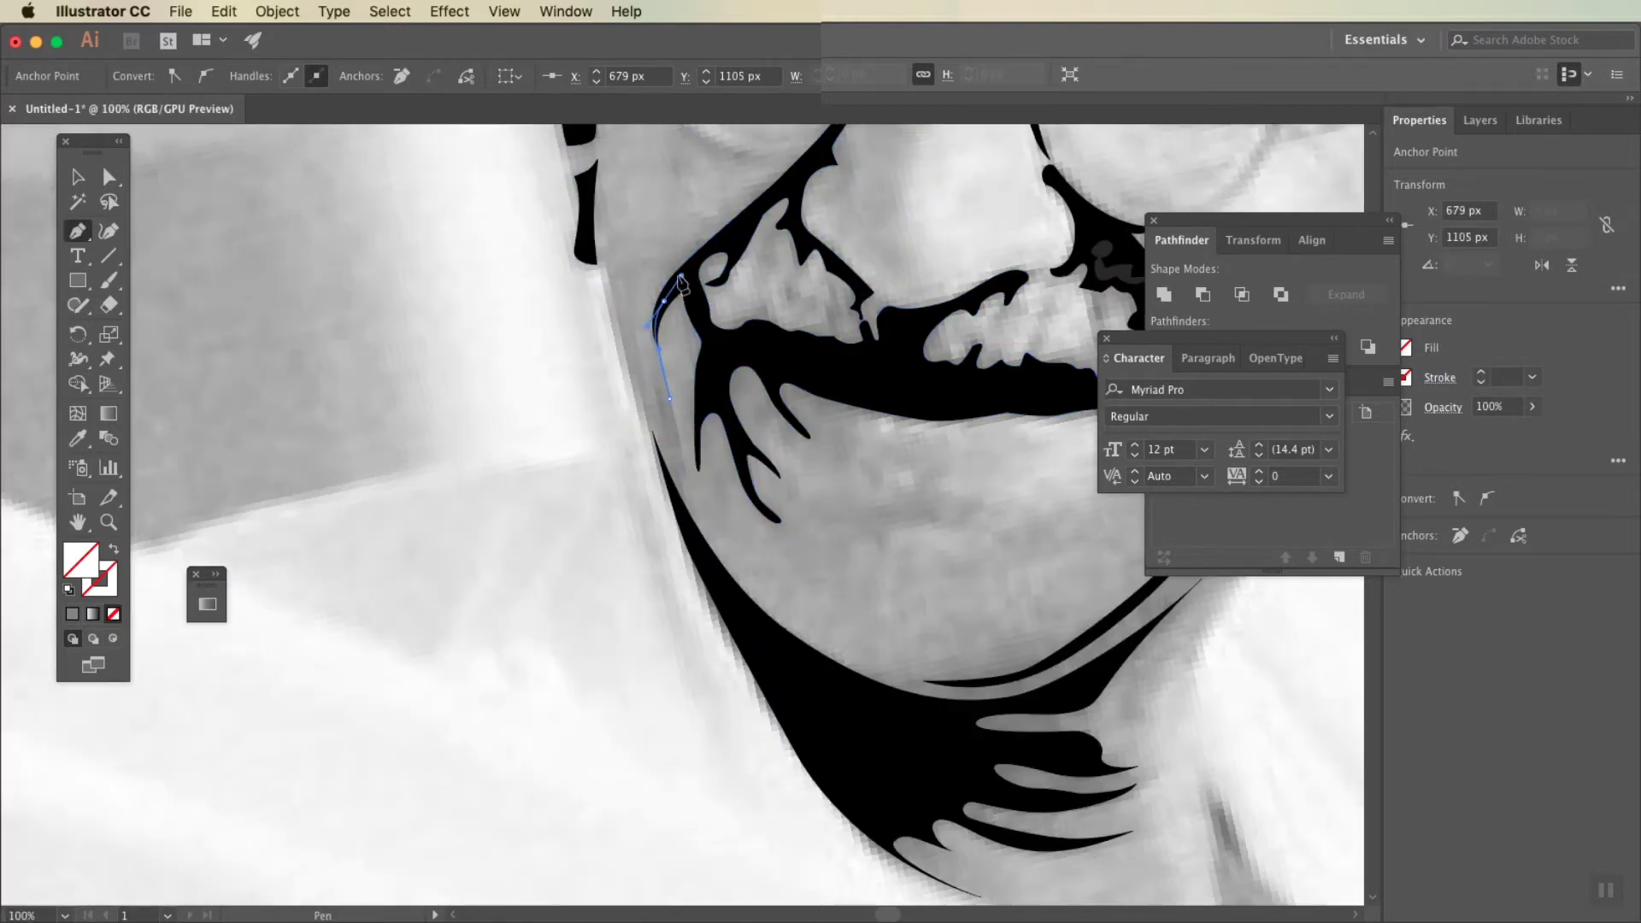
# Step: Select the reference photo and fade its opacity down to 8%
pyautogui.moveTo(703, 325); pyautogui.dragTo(613, 452)
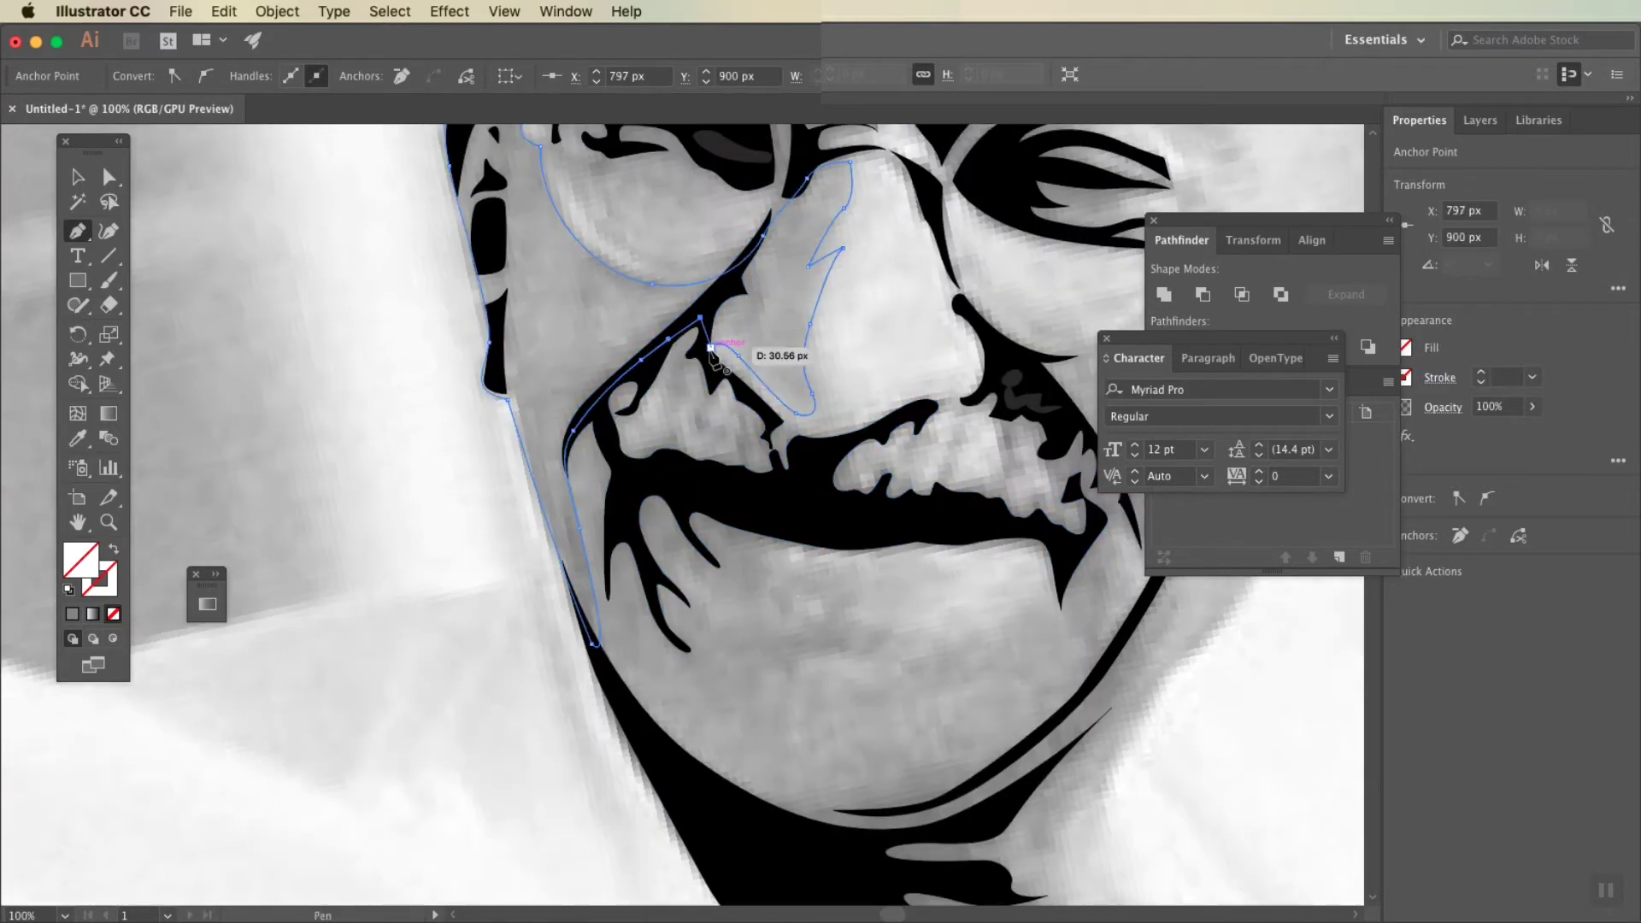
pyautogui.scroll(5, 598, 428)
pyautogui.click(109, 177)
pyautogui.click(381, 277)
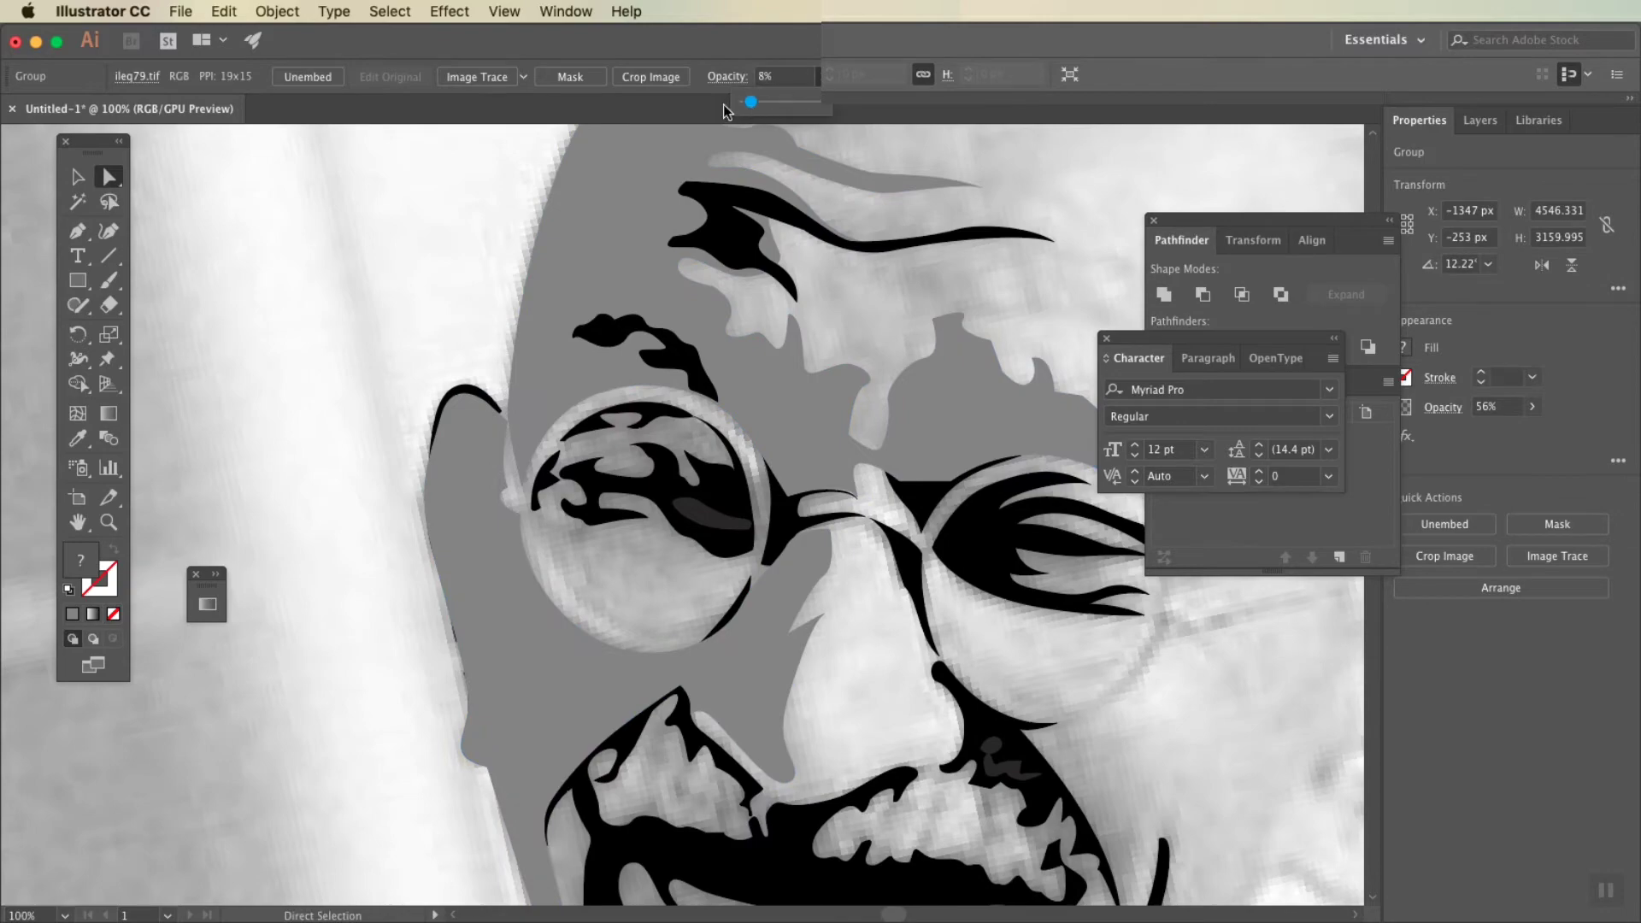
pyautogui.moveTo(725, 111); pyautogui.dragTo(718, 111)
# Step: Bring the reference photo back, deselect it, and zoom in on the glasses
pyautogui.press('super+minus')
pyautogui.press('super+minus')
pyautogui.press('super+minus')
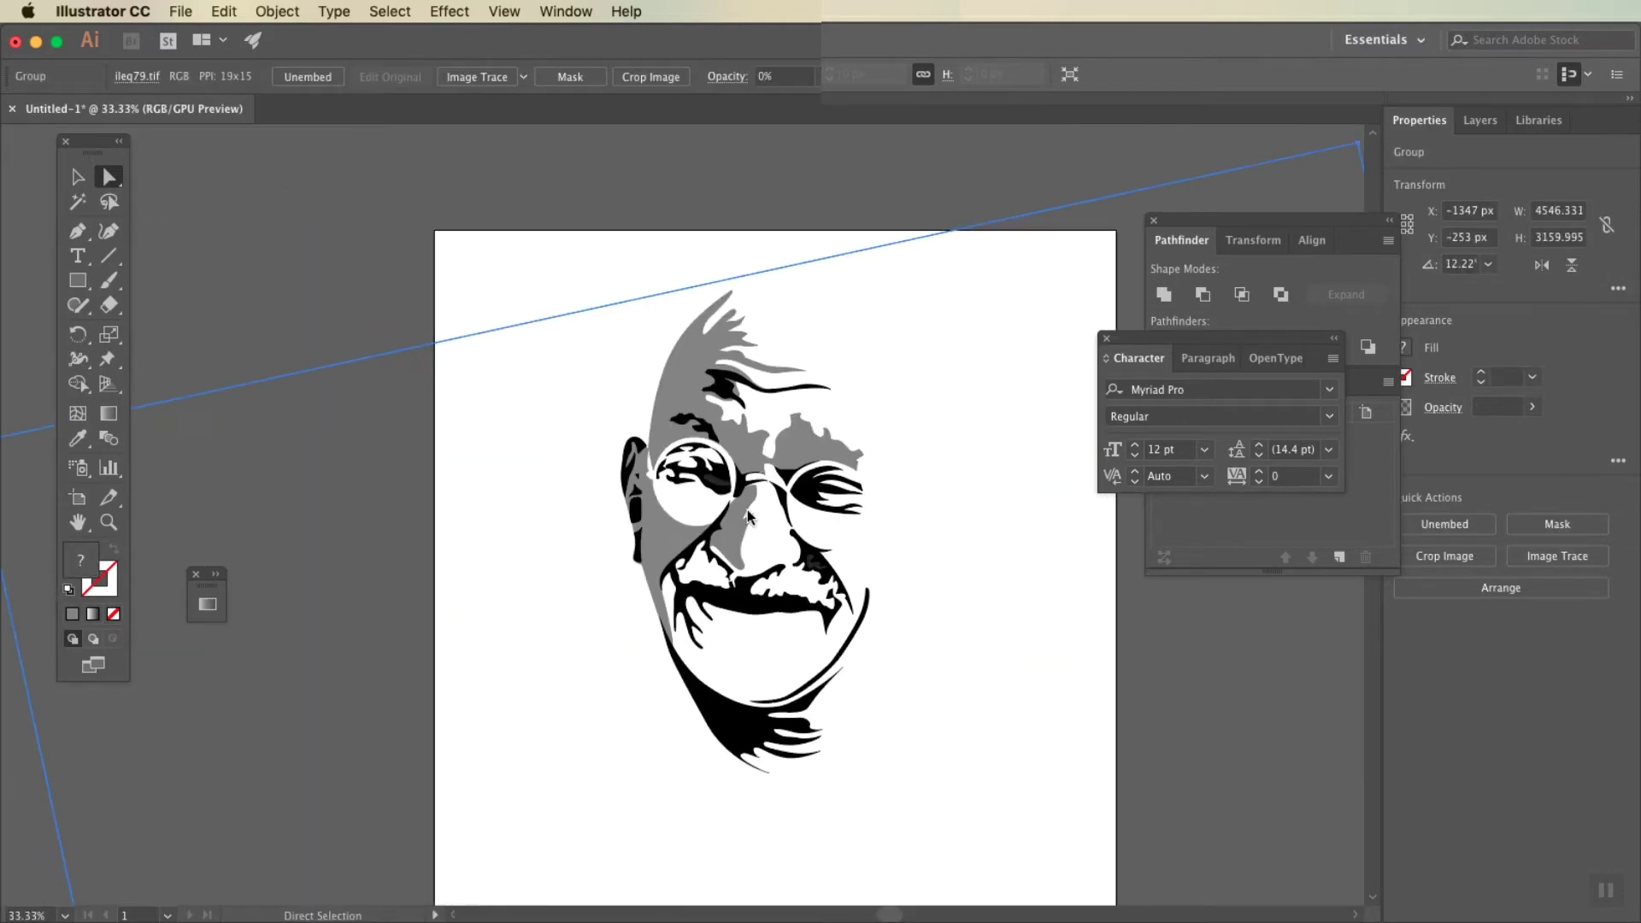
pyautogui.press('super+z')
pyautogui.press('super+shift+a')
pyautogui.press('super+plus')
pyautogui.press('super+plus')
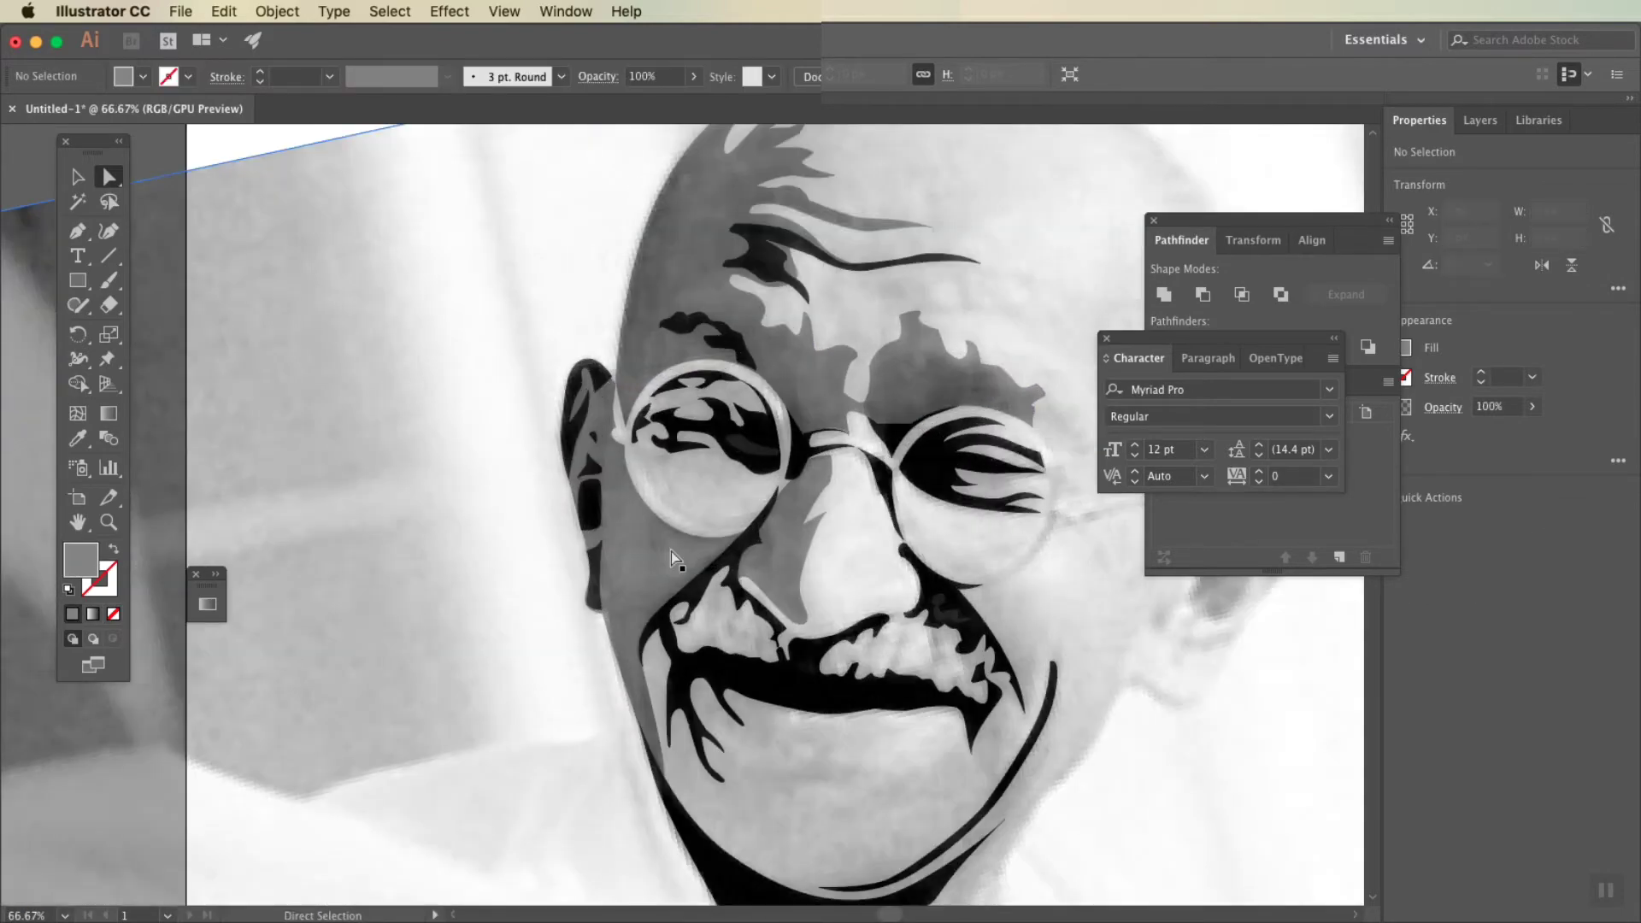
pyautogui.press('p')
pyautogui.press('super+plus')
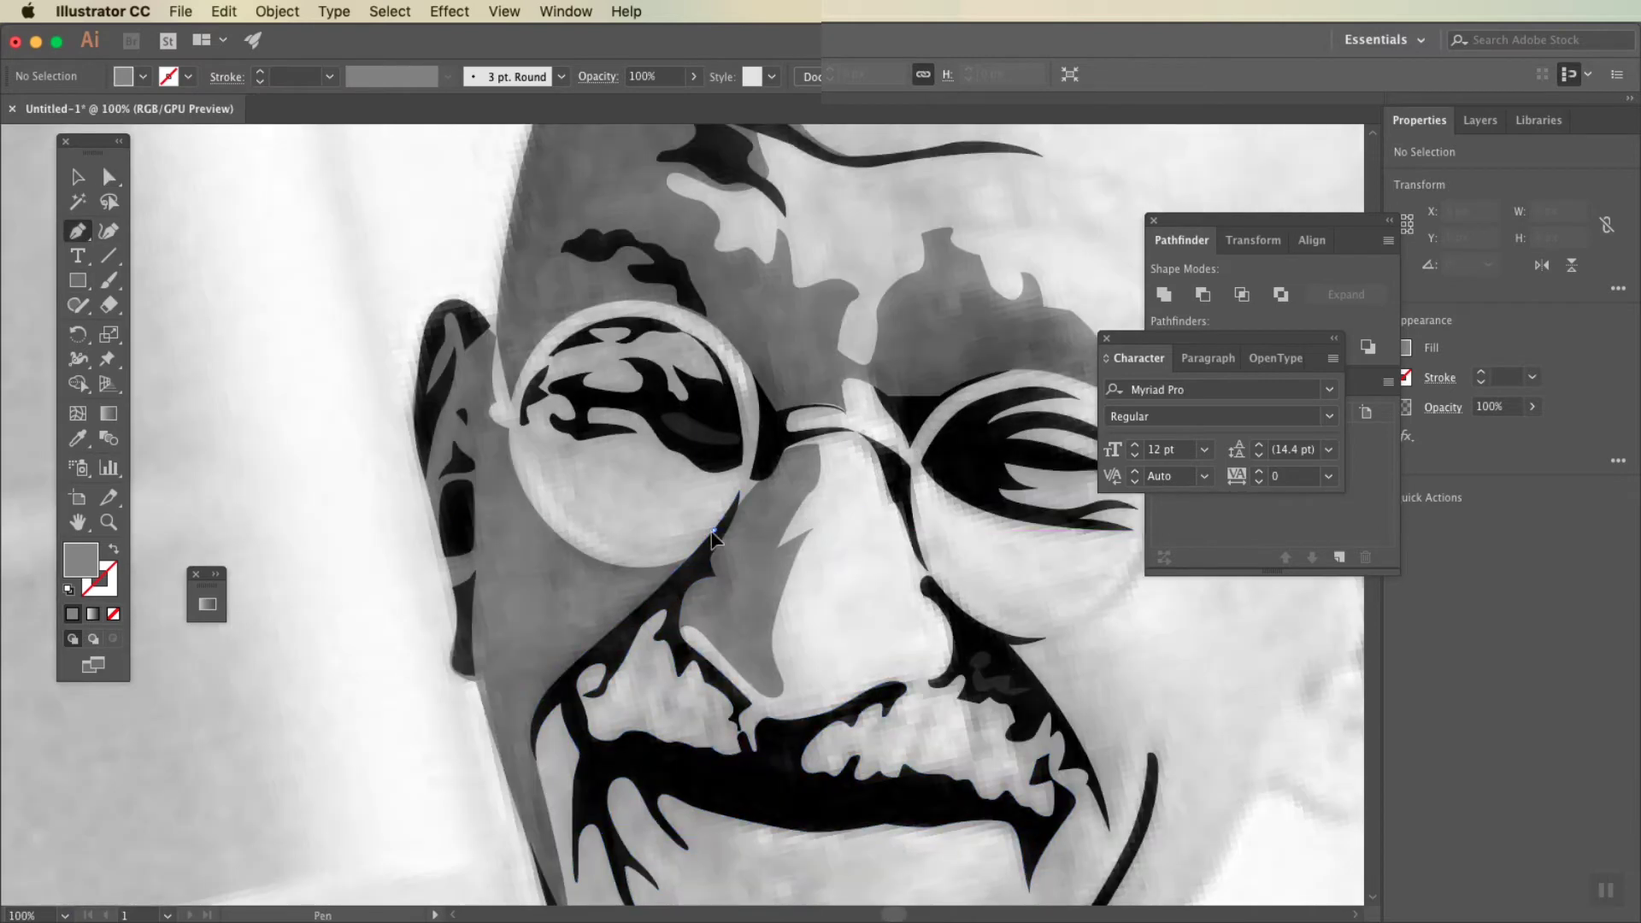
# Step: Draw a closed, dark-filled shadow along the lower edge of the left lens
pyautogui.click(713, 531)
pyautogui.moveTo(609, 542); pyautogui.dragTo(547, 525)
pyautogui.moveTo(522, 425); pyautogui.dragTo(520, 397)
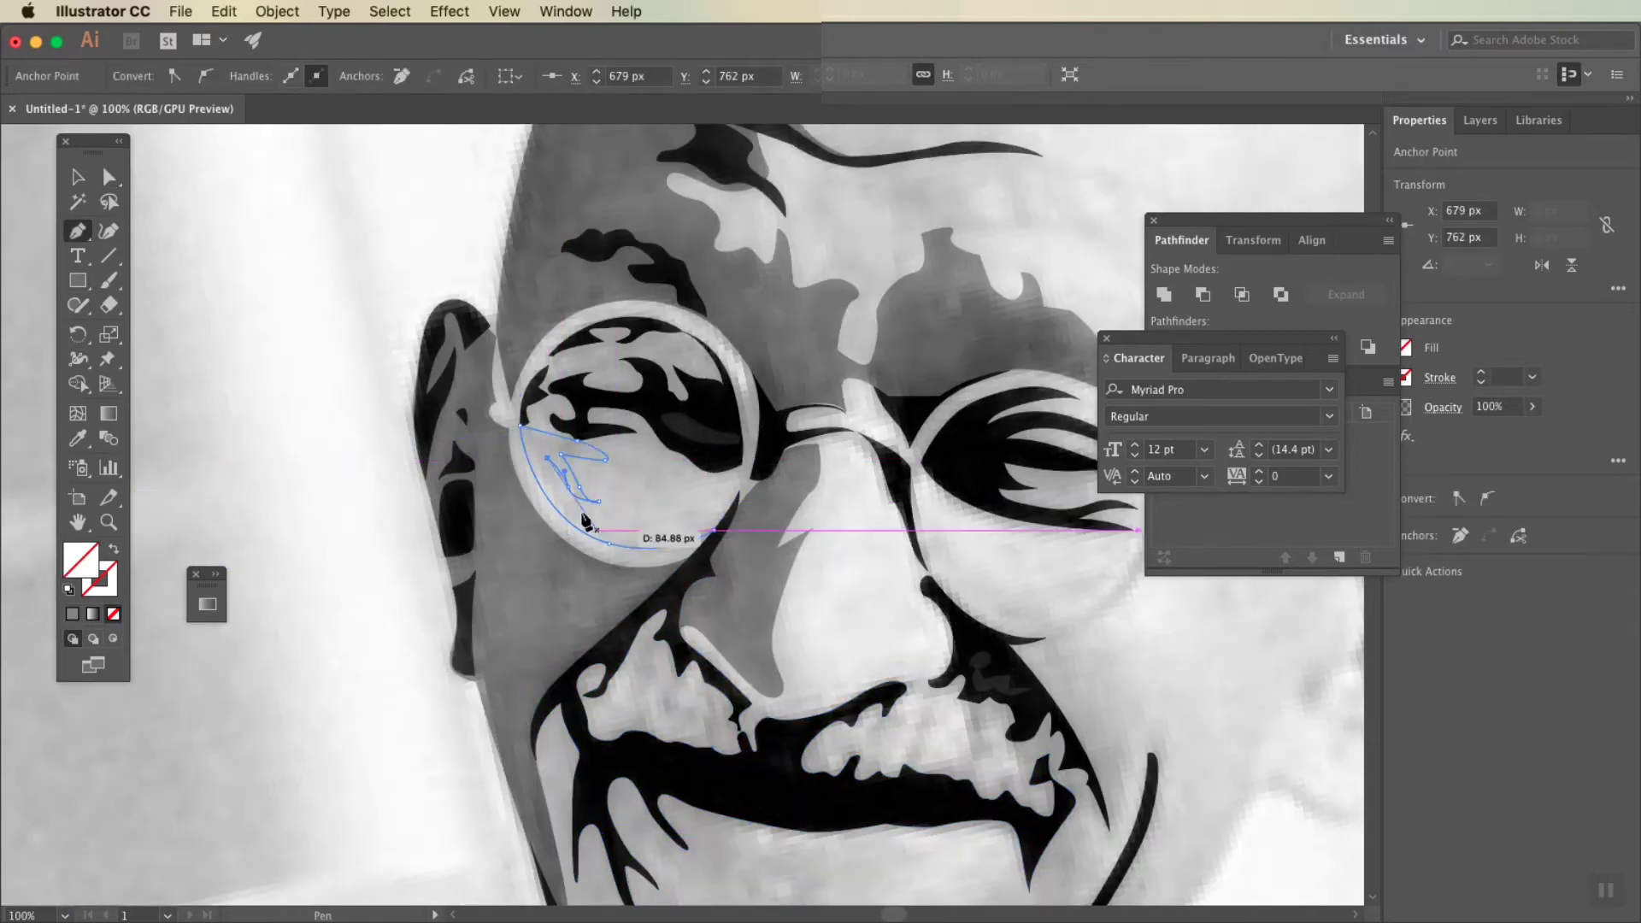
pyautogui.click(522, 425)
pyautogui.hotkey('shift', 'x')
# Step: Begin tracing a path around the right lens rim and the glasses arm tip
pyautogui.press('v')
pyautogui.moveTo(723, 425); pyautogui.dragTo(509, 451)
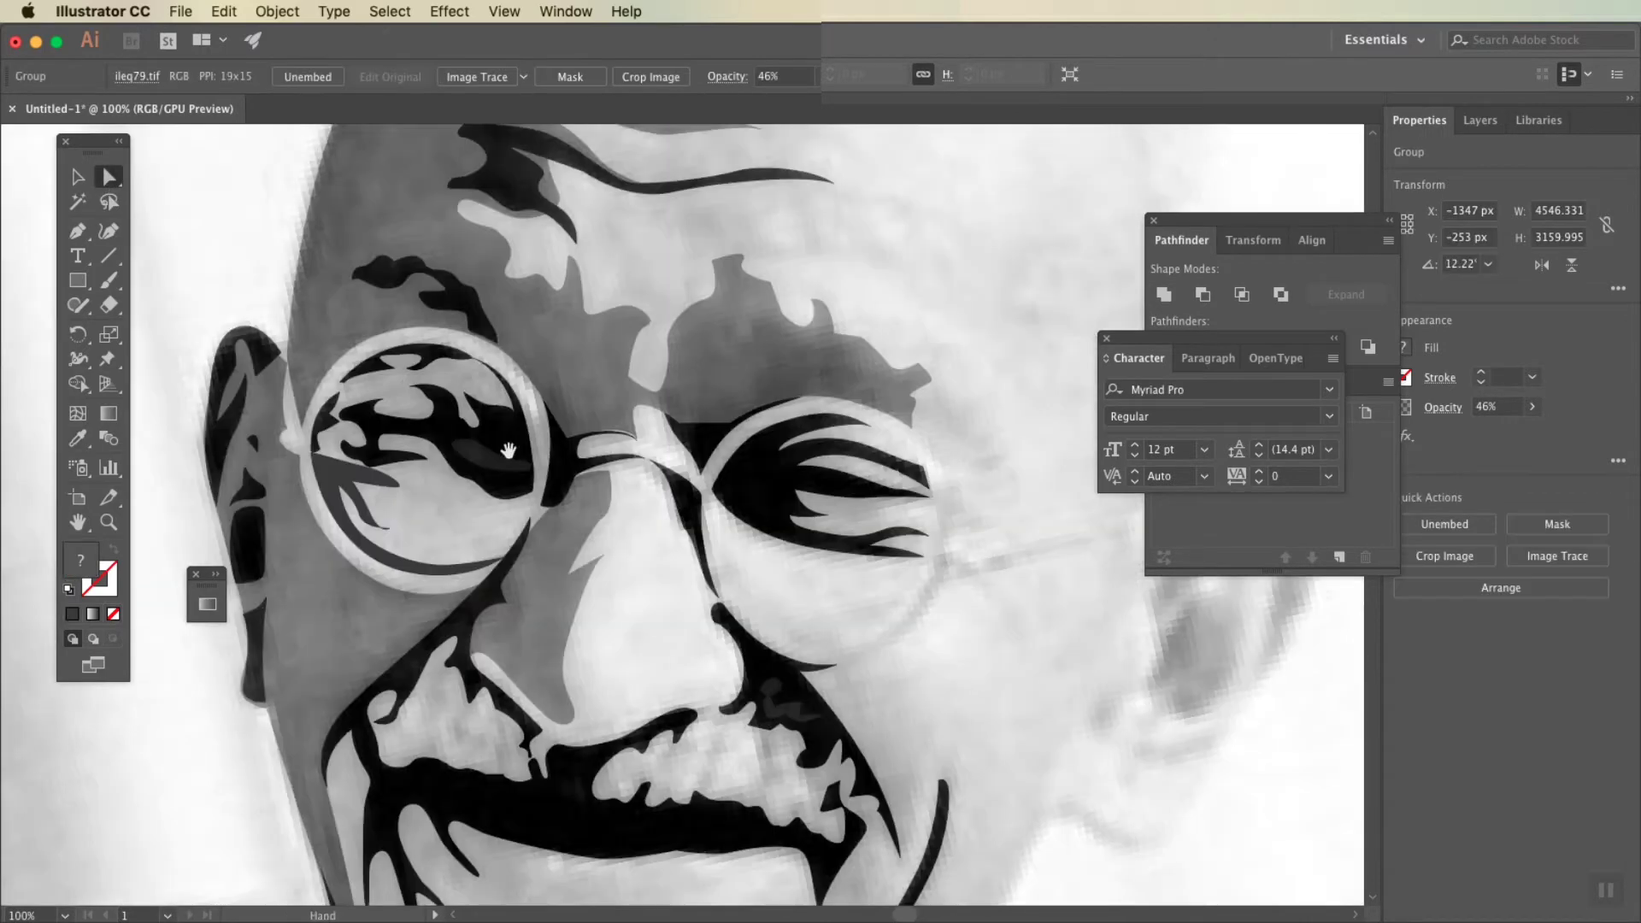
pyautogui.moveTo(792, 659)
pyautogui.mouseDown()
pyautogui.moveTo(915, 590)
pyautogui.moveTo(924, 517)
pyautogui.mouseUp()
pyautogui.click(113, 614)
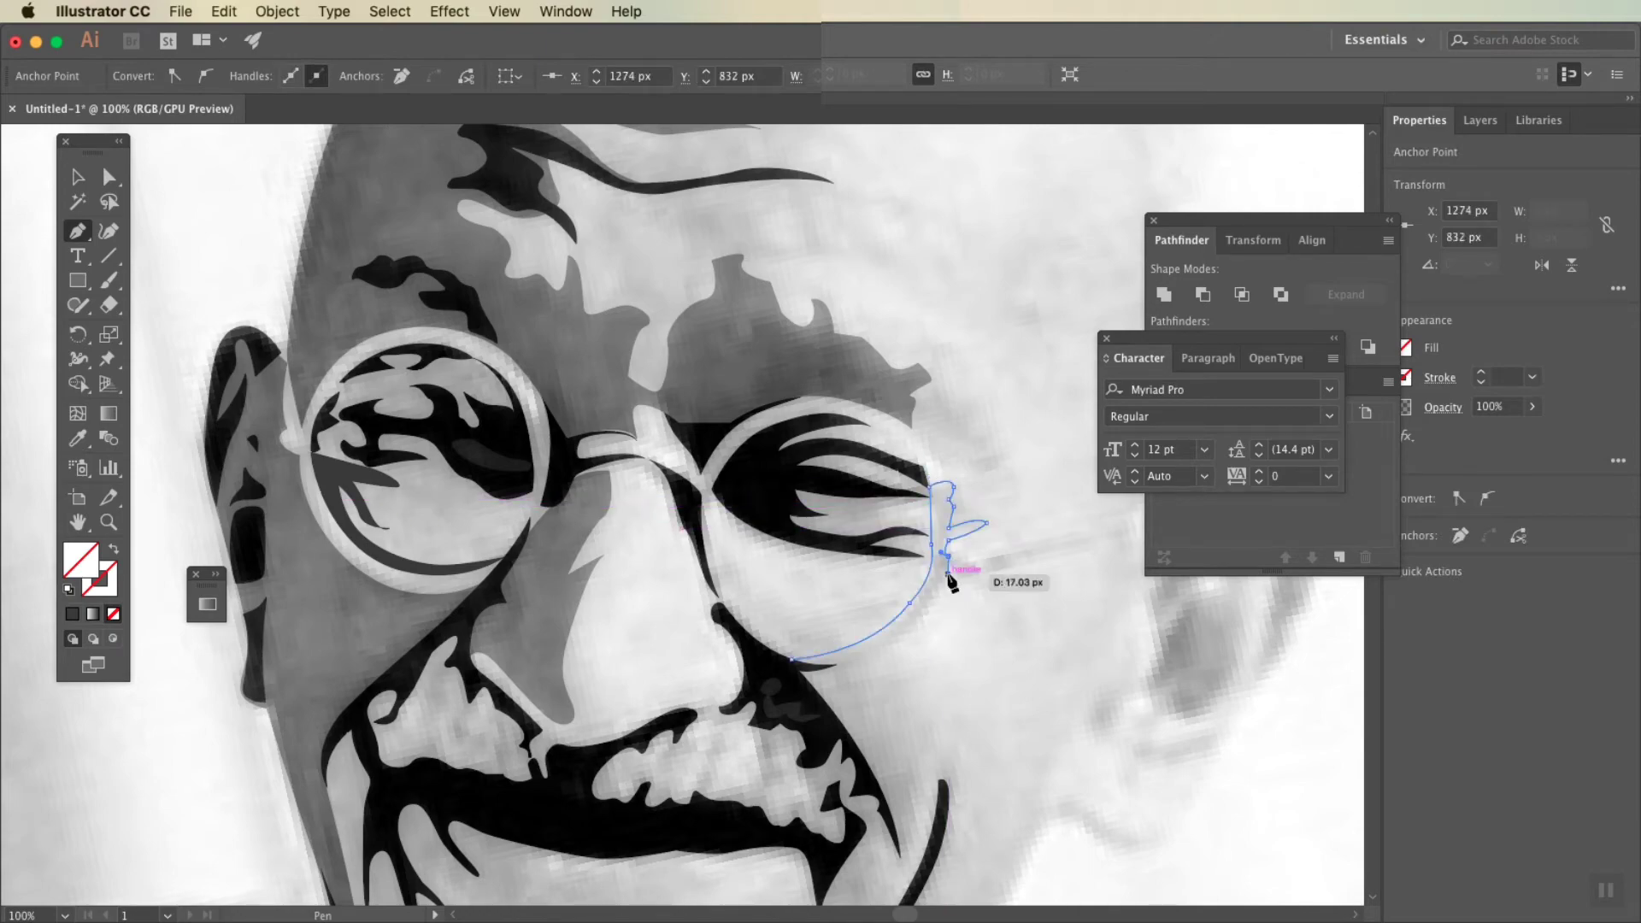
pyautogui.click(959, 565)
pyautogui.hscroll(5, 959, 564)
pyautogui.click(855, 538)
# Step: Close the glasses arm shape, then outline the upper ear with Fill set to None
pyautogui.click(697, 586)
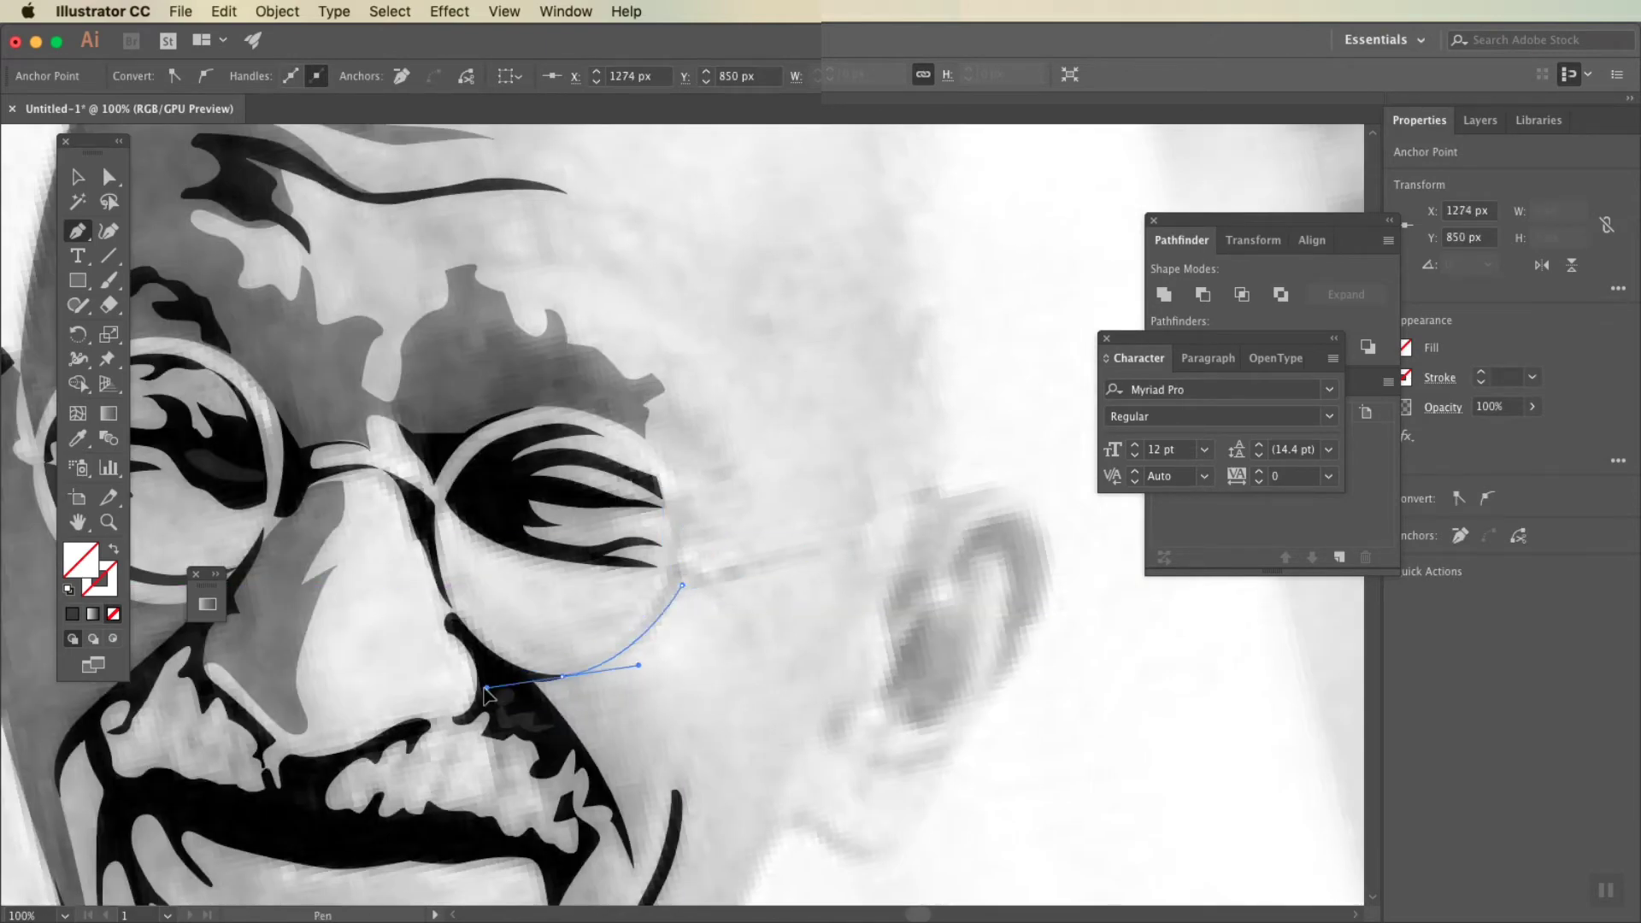
pyautogui.moveTo(525, 666); pyautogui.dragTo(528, 675)
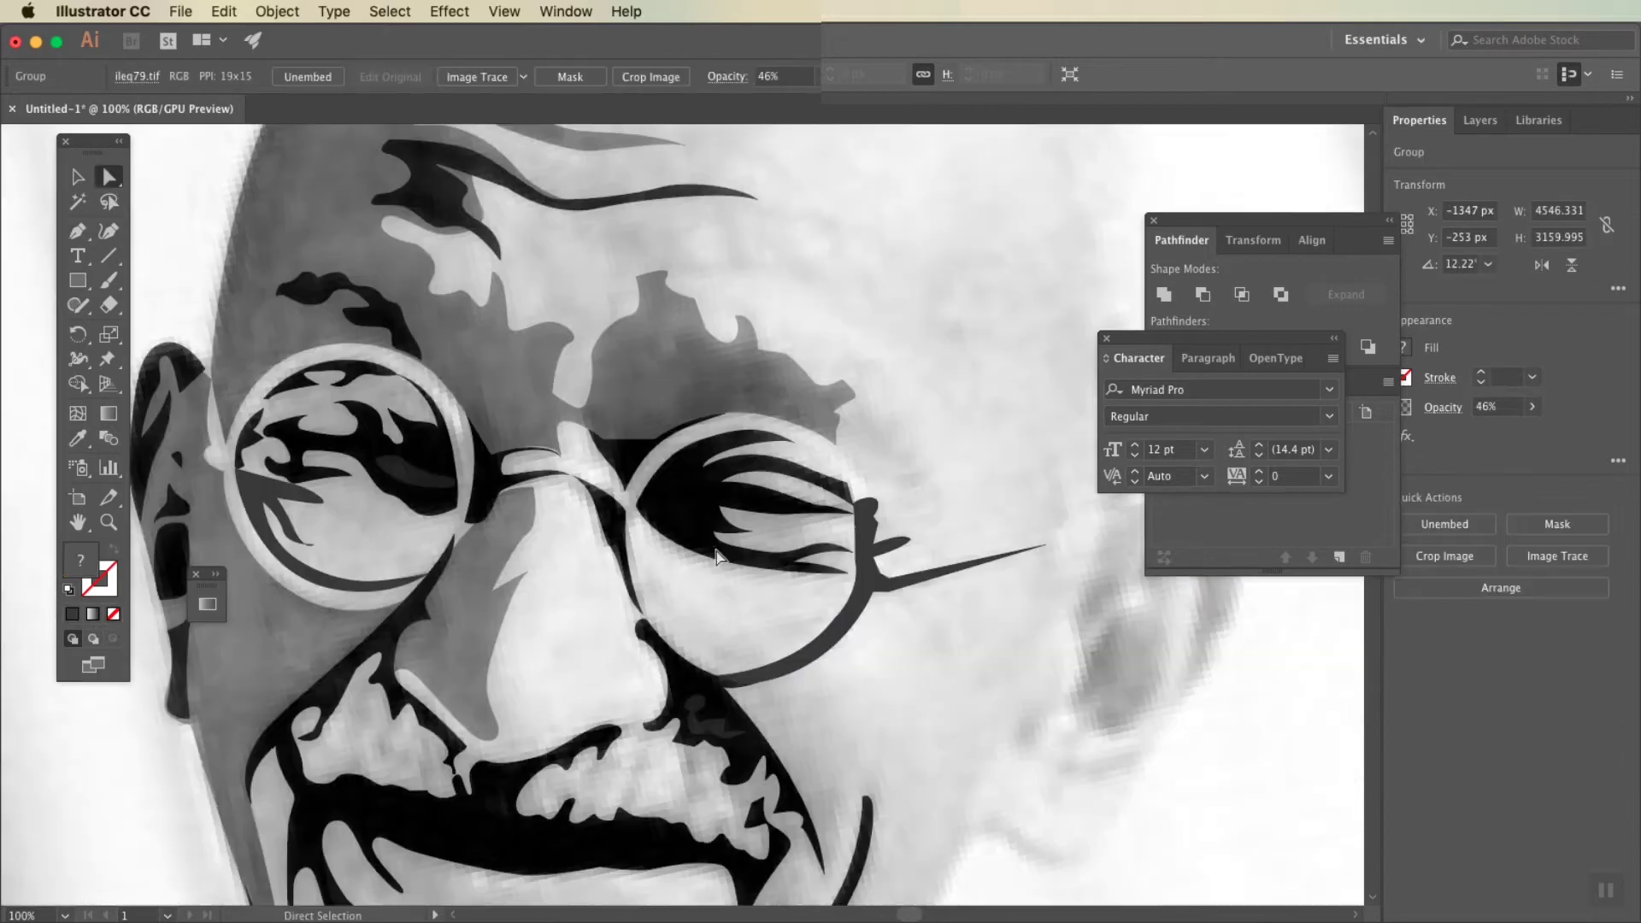
pyautogui.press('p')
pyautogui.hscroll(5, 879, 598)
pyautogui.click(854, 615)
pyautogui.moveTo(902, 530)
pyautogui.mouseDown()
pyautogui.moveTo(925, 557)
pyautogui.moveTo(883, 609)
pyautogui.mouseUp()
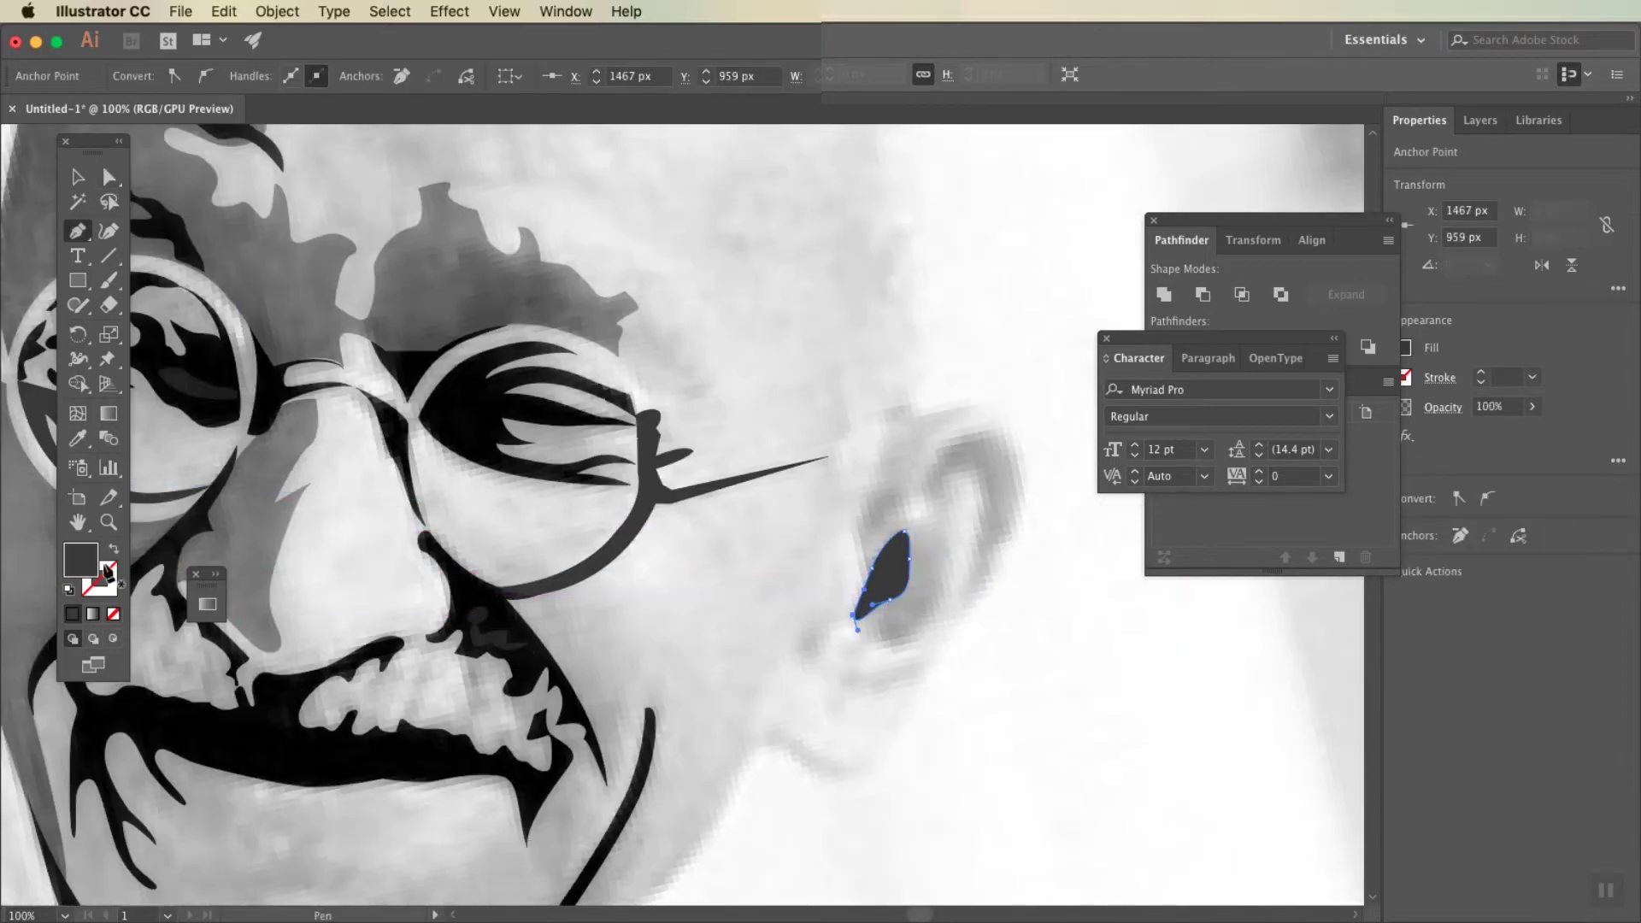
pyautogui.press('/')
pyautogui.click(924, 479)
pyautogui.moveTo(966, 429); pyautogui.dragTo(995, 434)
pyautogui.click(1026, 437)
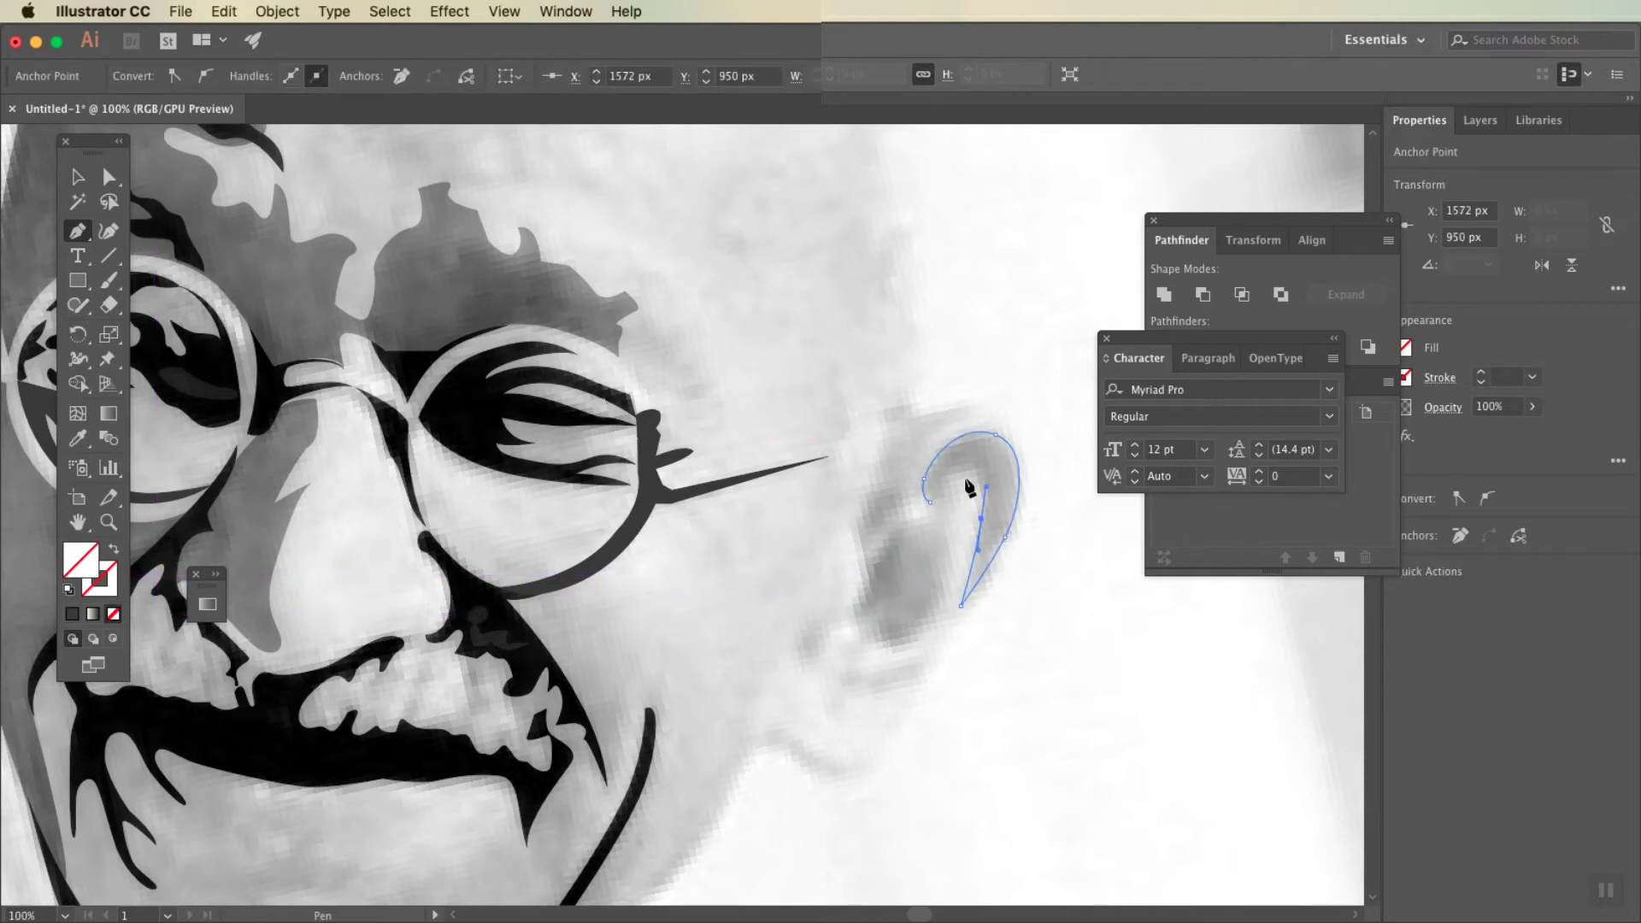
# Step: Add short curved paths along the upper and lower ear
pyautogui.click(896, 505)
pyautogui.click(902, 467)
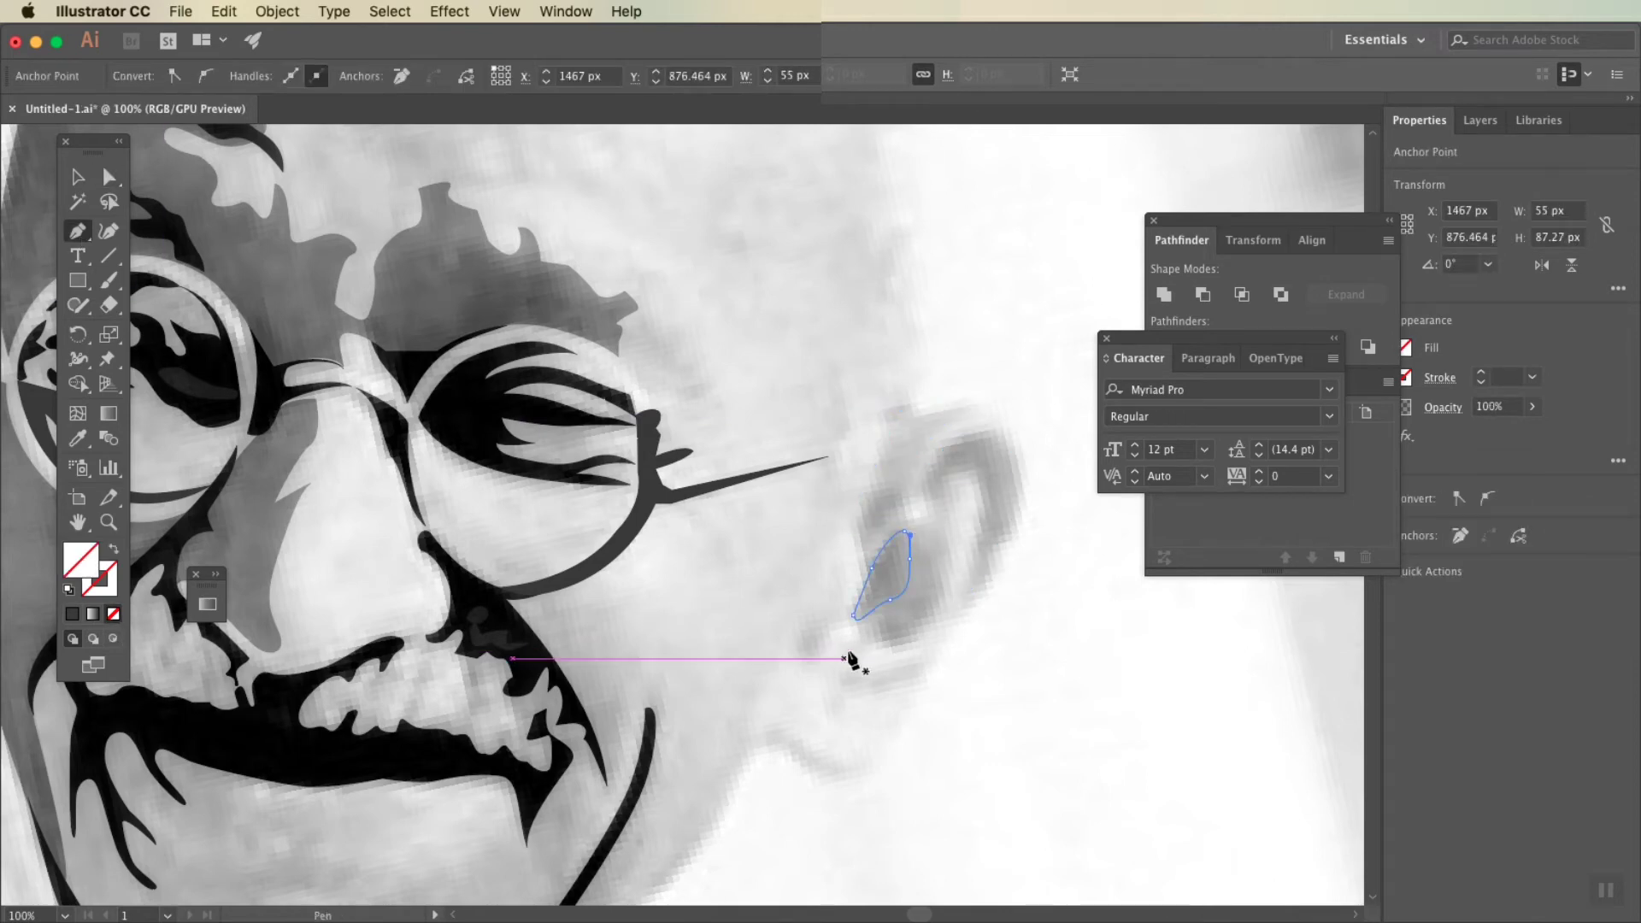
pyautogui.click(858, 643)
pyautogui.moveTo(889, 619); pyautogui.dragTo(904, 625)
pyautogui.moveTo(909, 560); pyautogui.dragTo(917, 562)
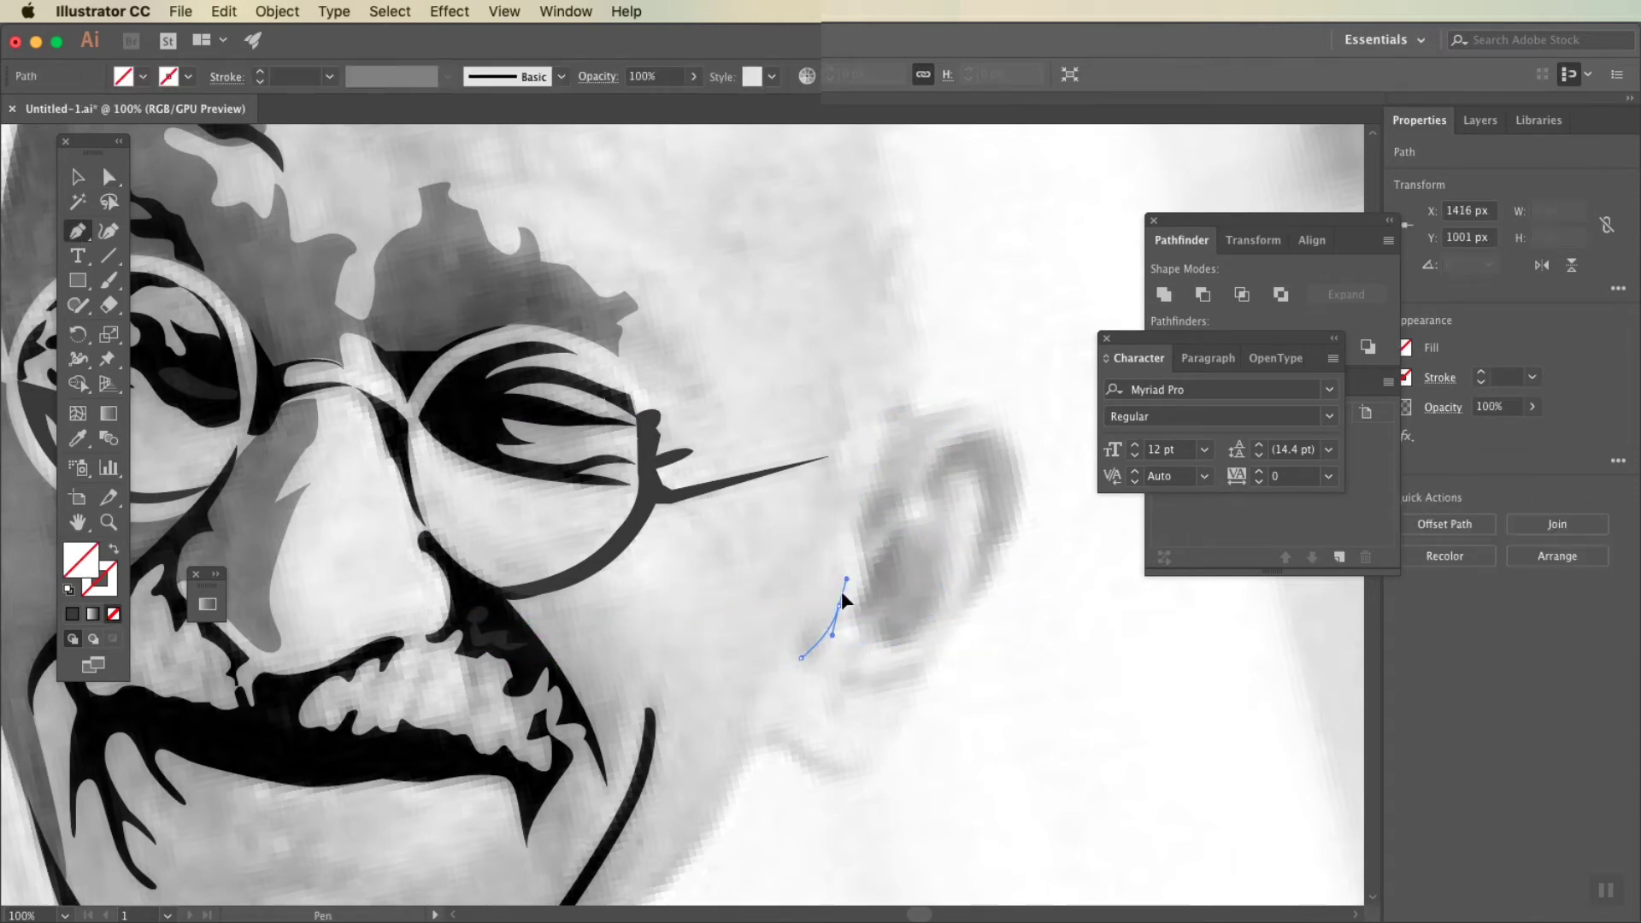
pyautogui.hotkey('ctrl', '-')
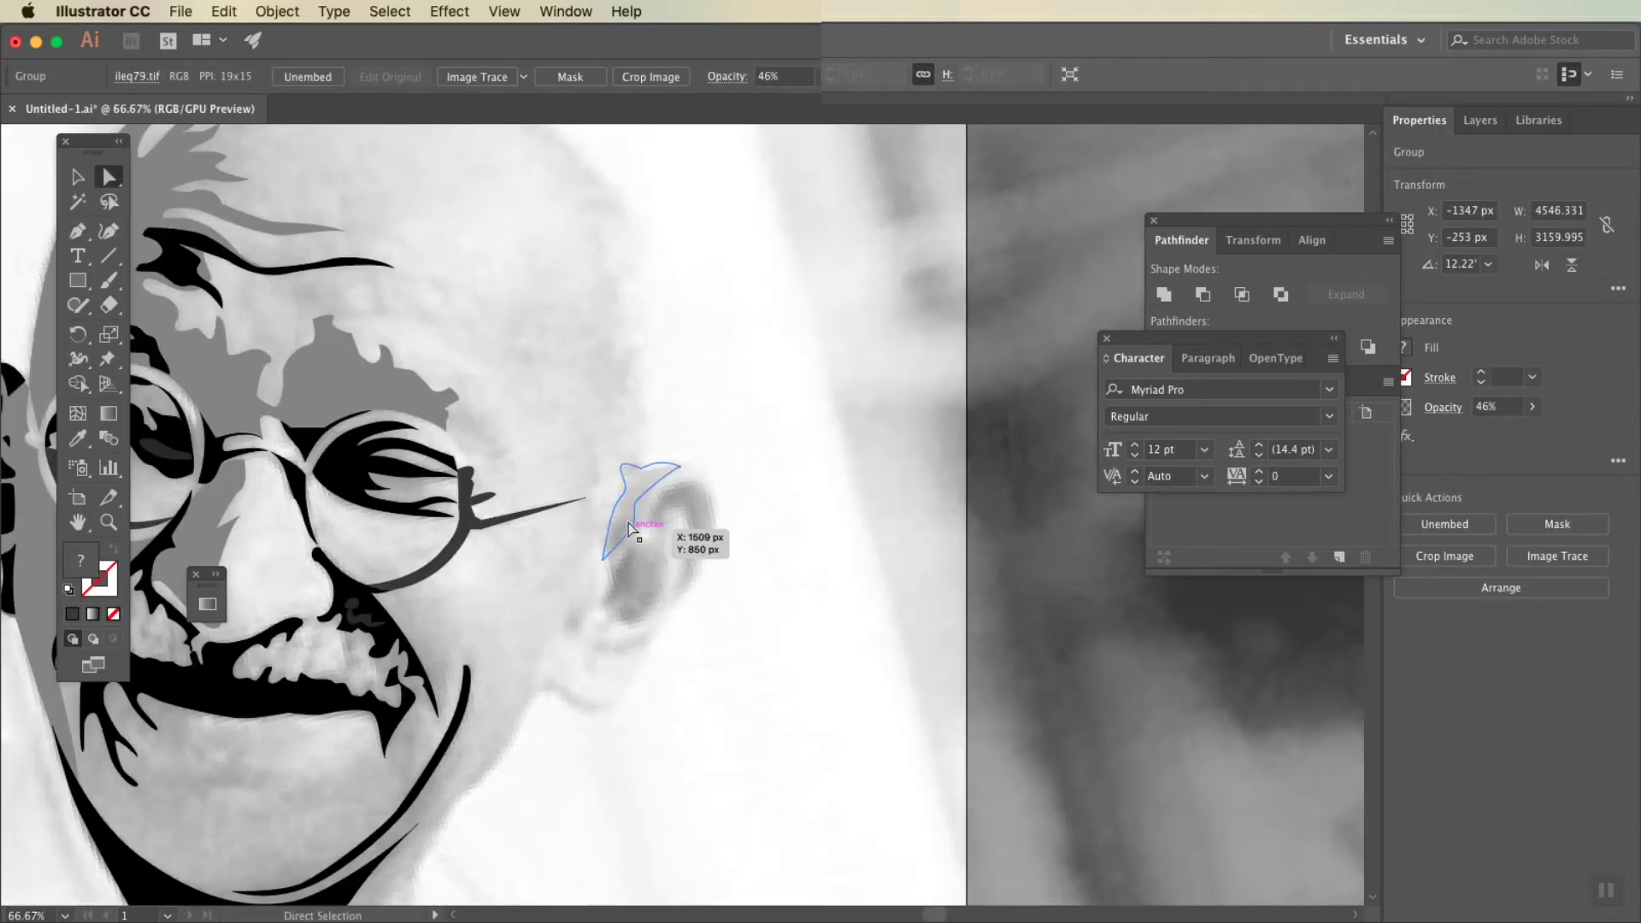
# Step: Draw a small closed nostril shadow shape
pyautogui.click(630, 525)
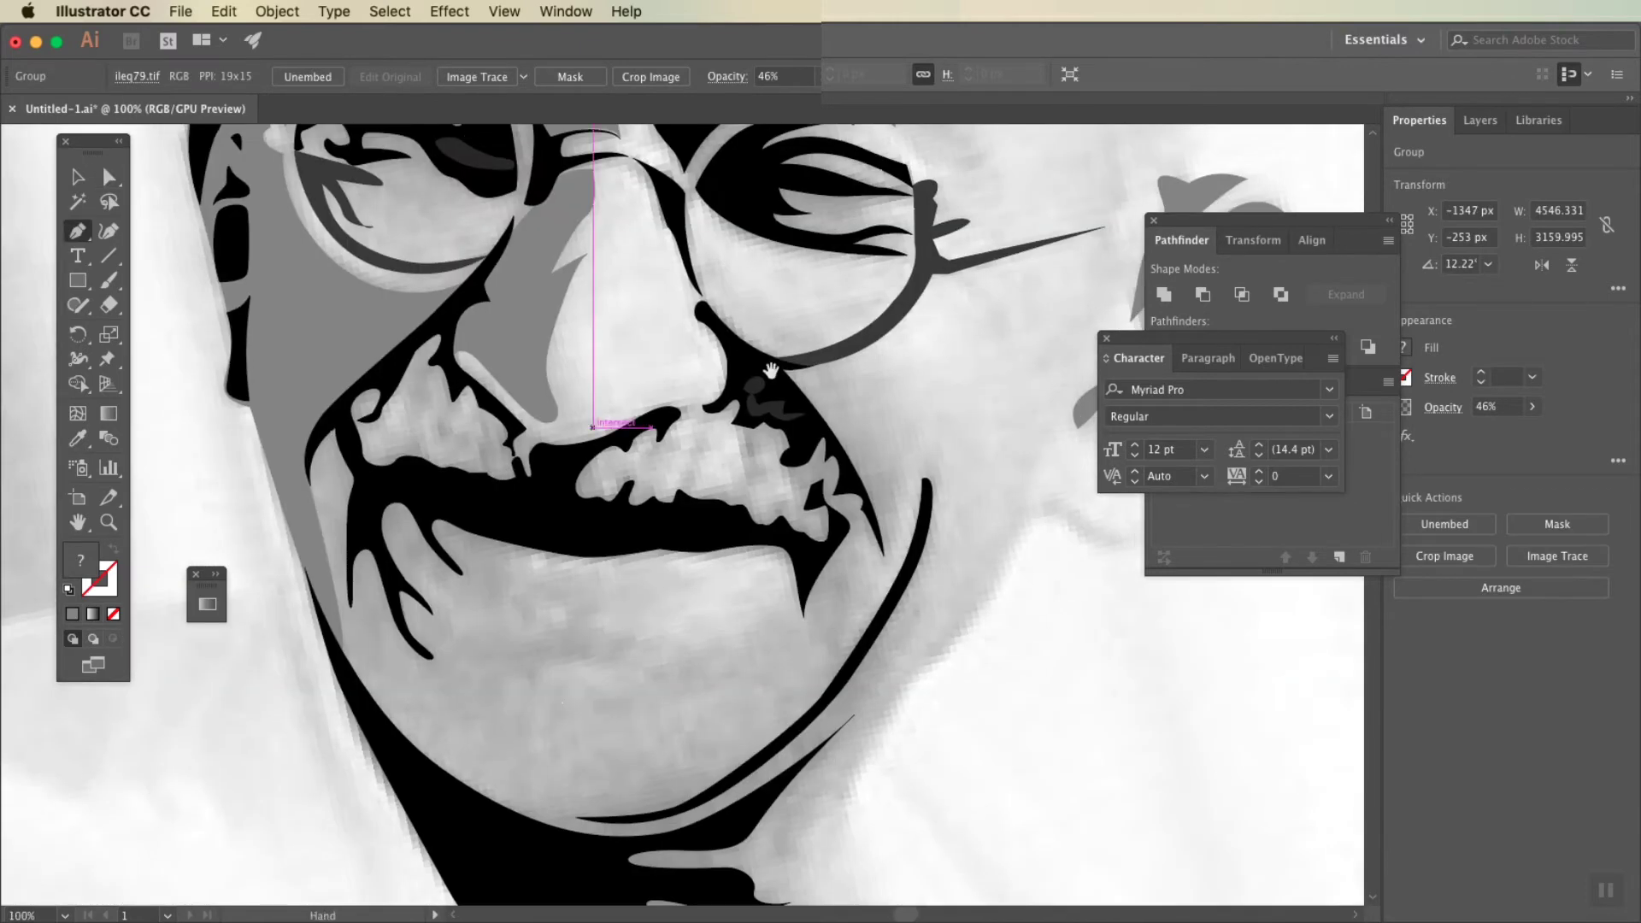
pyautogui.click(744, 425)
pyautogui.click(788, 453)
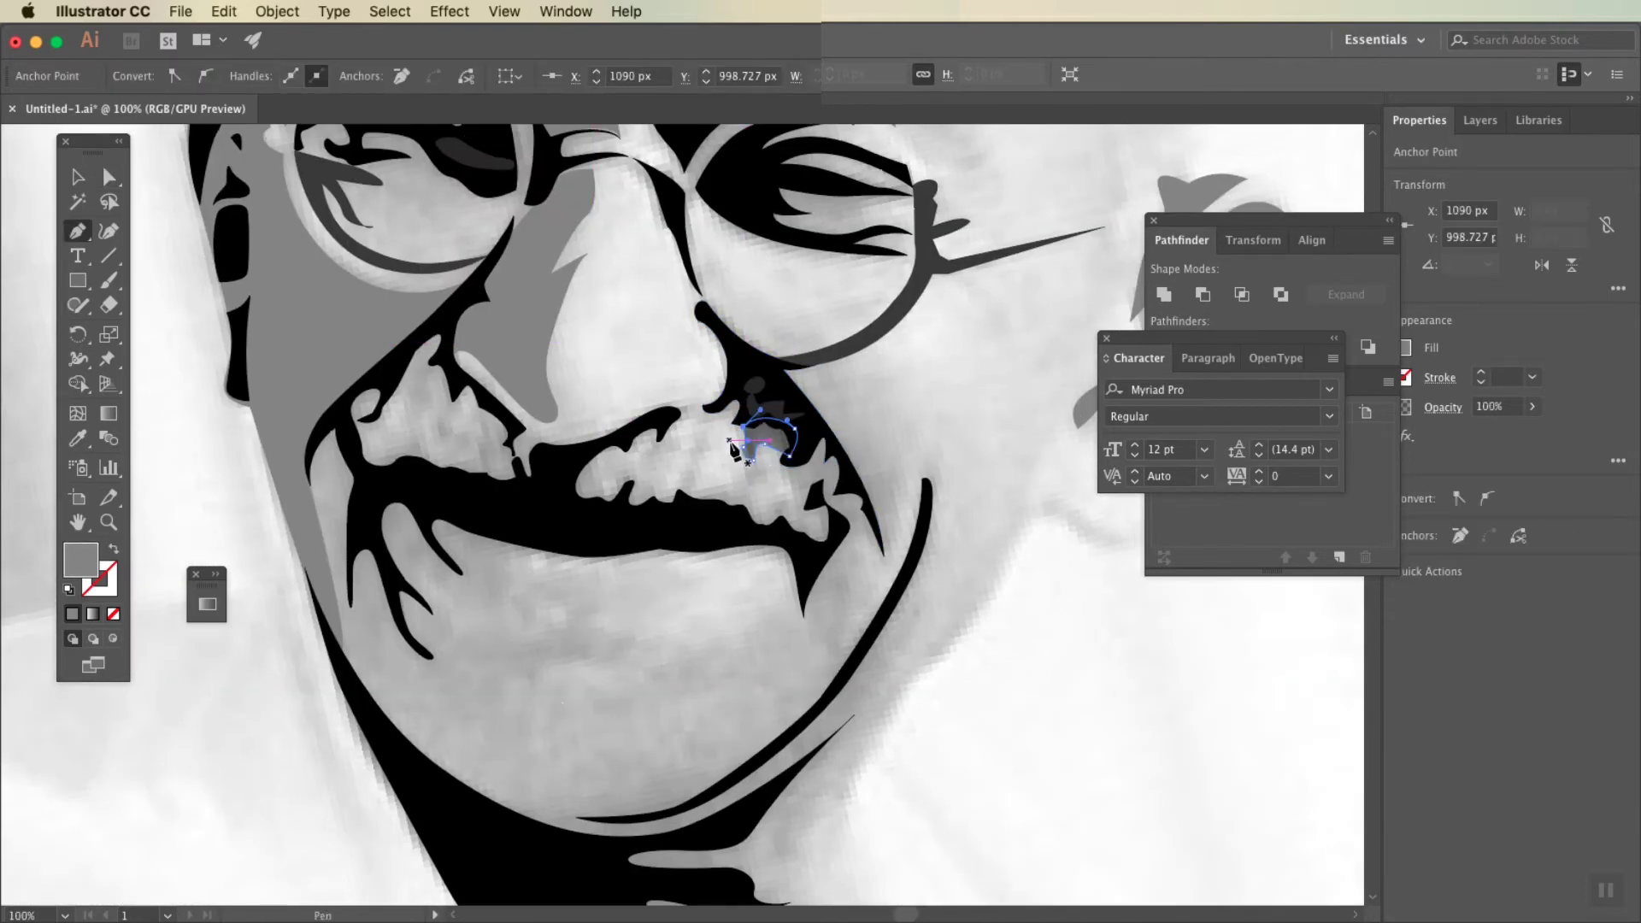
pyautogui.click(733, 445)
# Step: Trace the grey patch in the moustache as a closed shape
pyautogui.click(691, 494)
pyautogui.moveTo(702, 459); pyautogui.dragTo(712, 451)
pyautogui.click(701, 420)
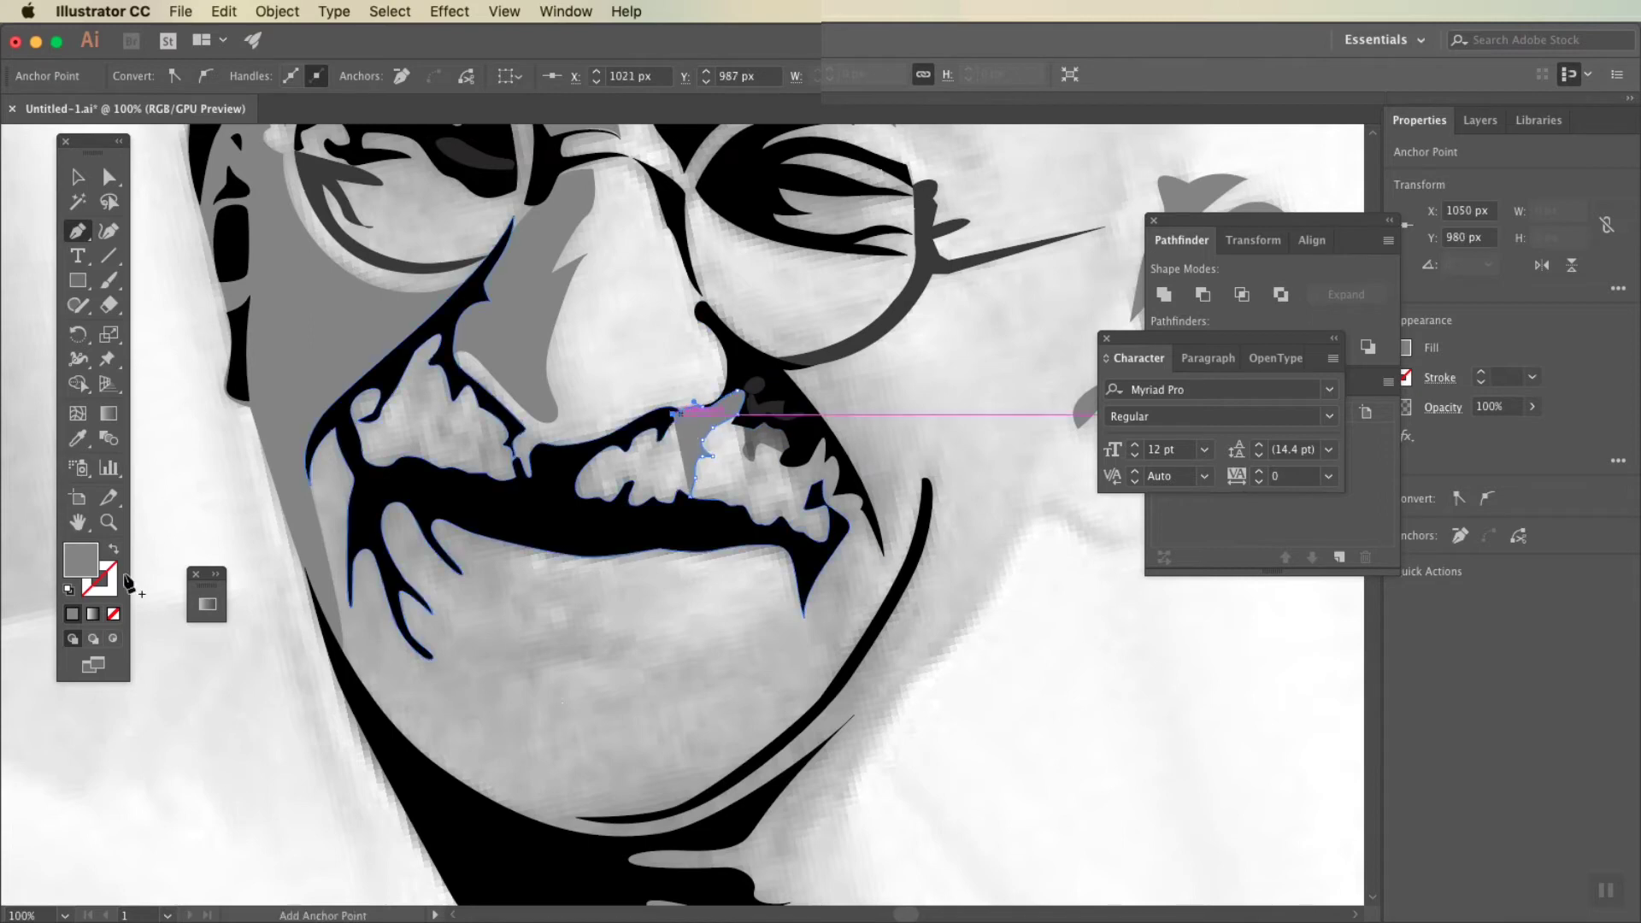
pyautogui.click(694, 451)
pyautogui.click(689, 464)
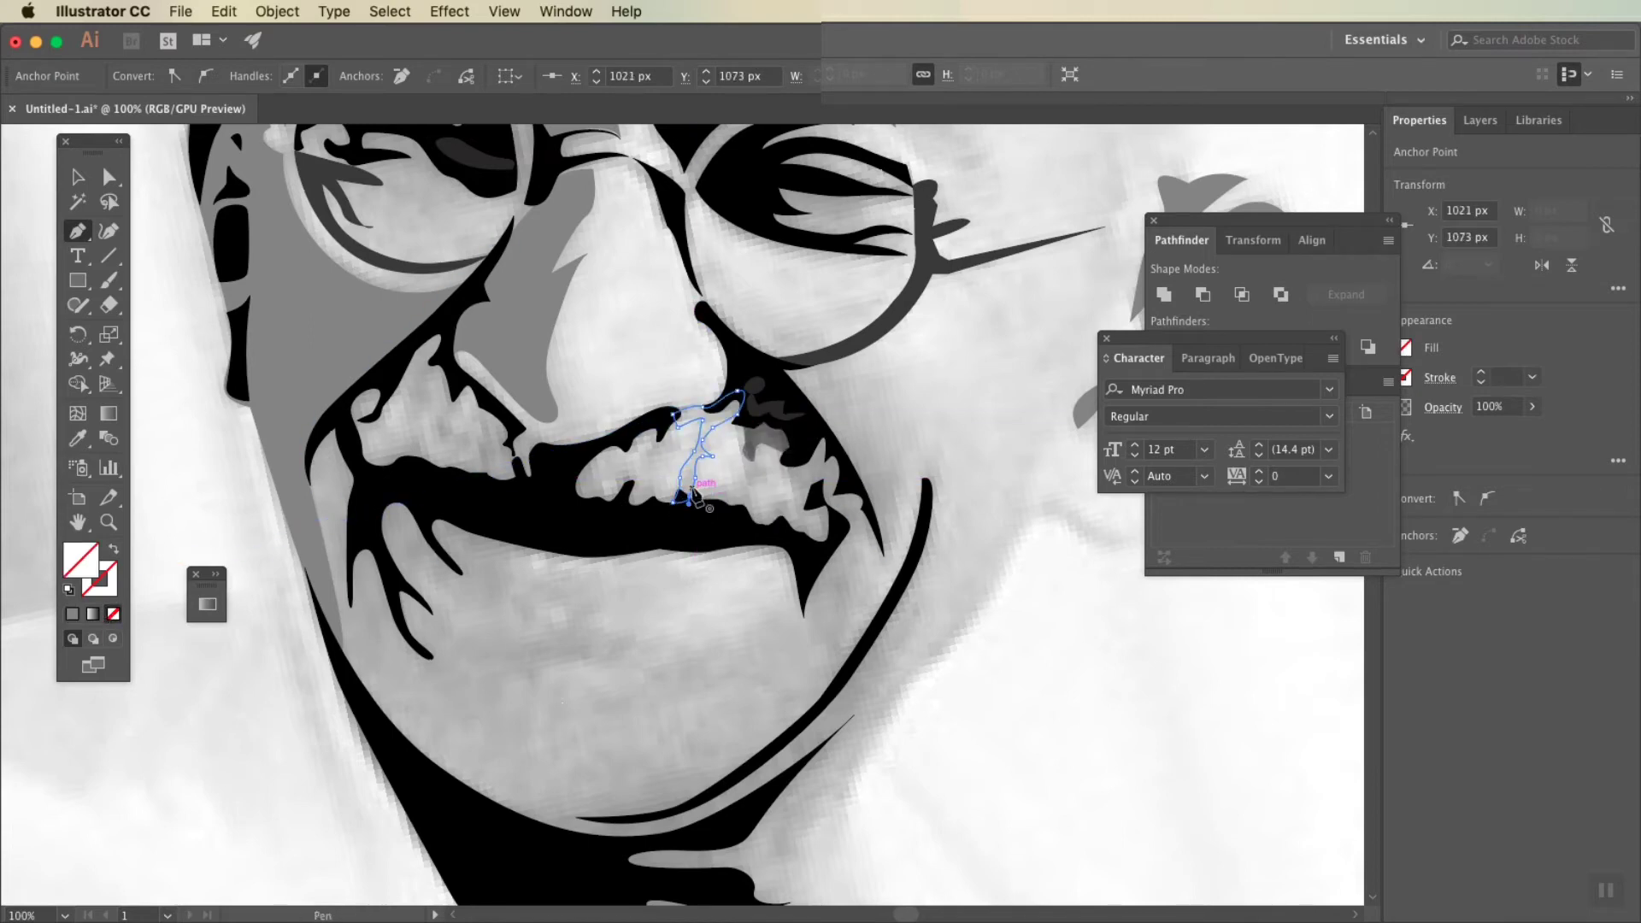
pyautogui.click(691, 496)
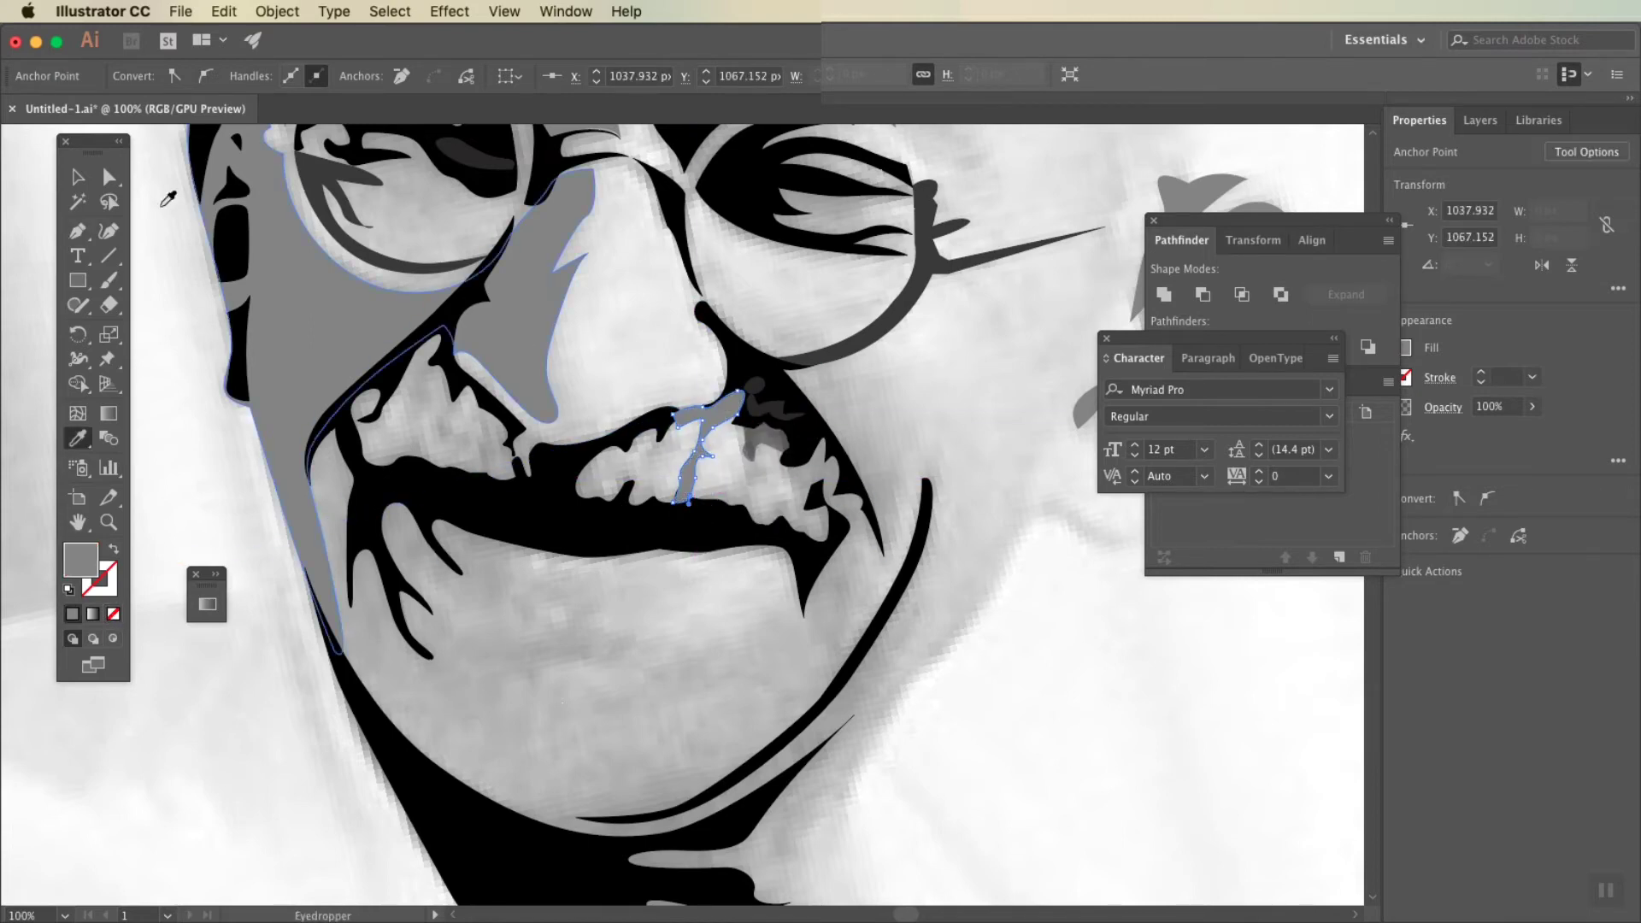
# Step: Add two more small grey patches beside and below the nose
pyautogui.click(634, 462)
pyautogui.click(649, 441)
pyautogui.click(635, 461)
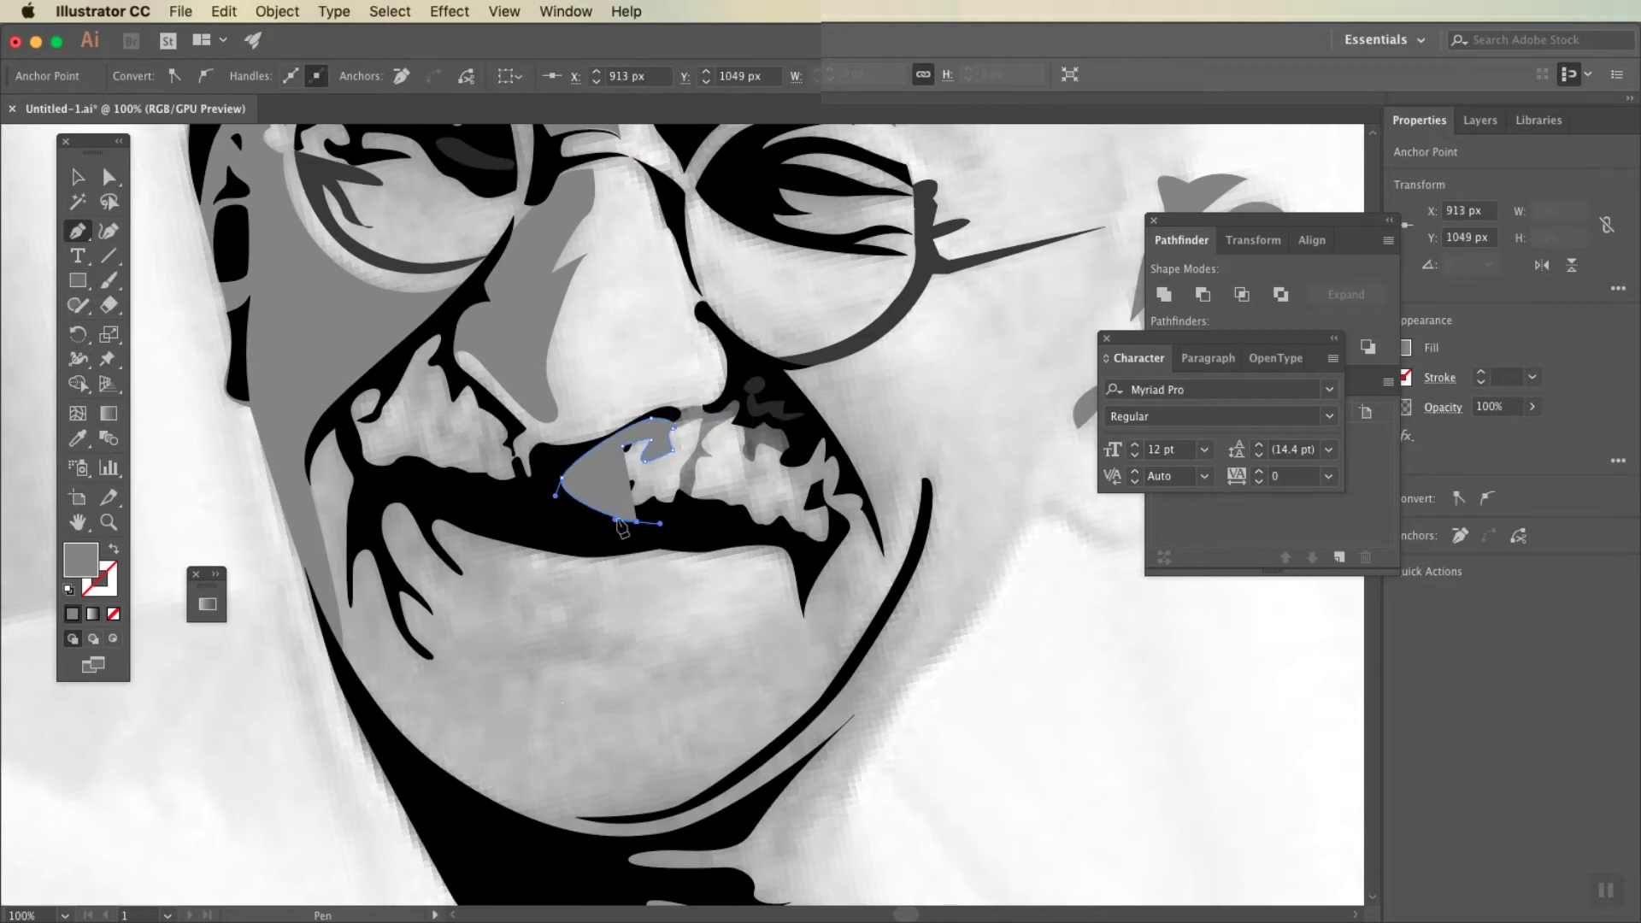
pyautogui.click(665, 500)
pyautogui.click(661, 479)
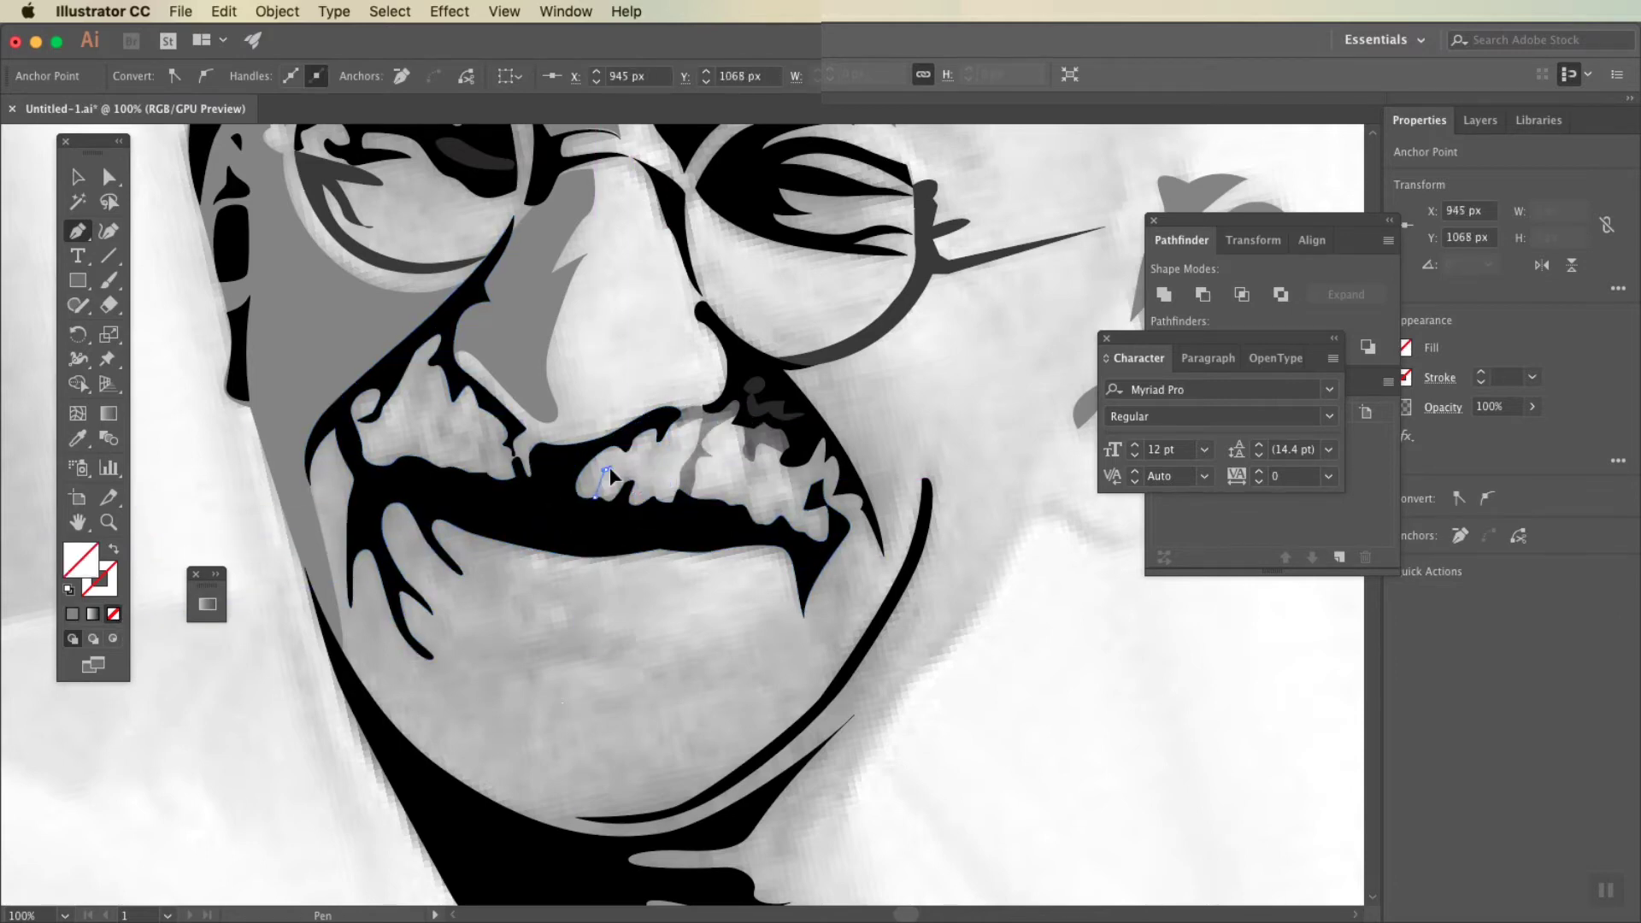
# Step: Sample the nose grey with the Eyedropper and fill the mouth shape black
pyautogui.press('i')
pyautogui.click(544, 322)
pyautogui.click(650, 534)
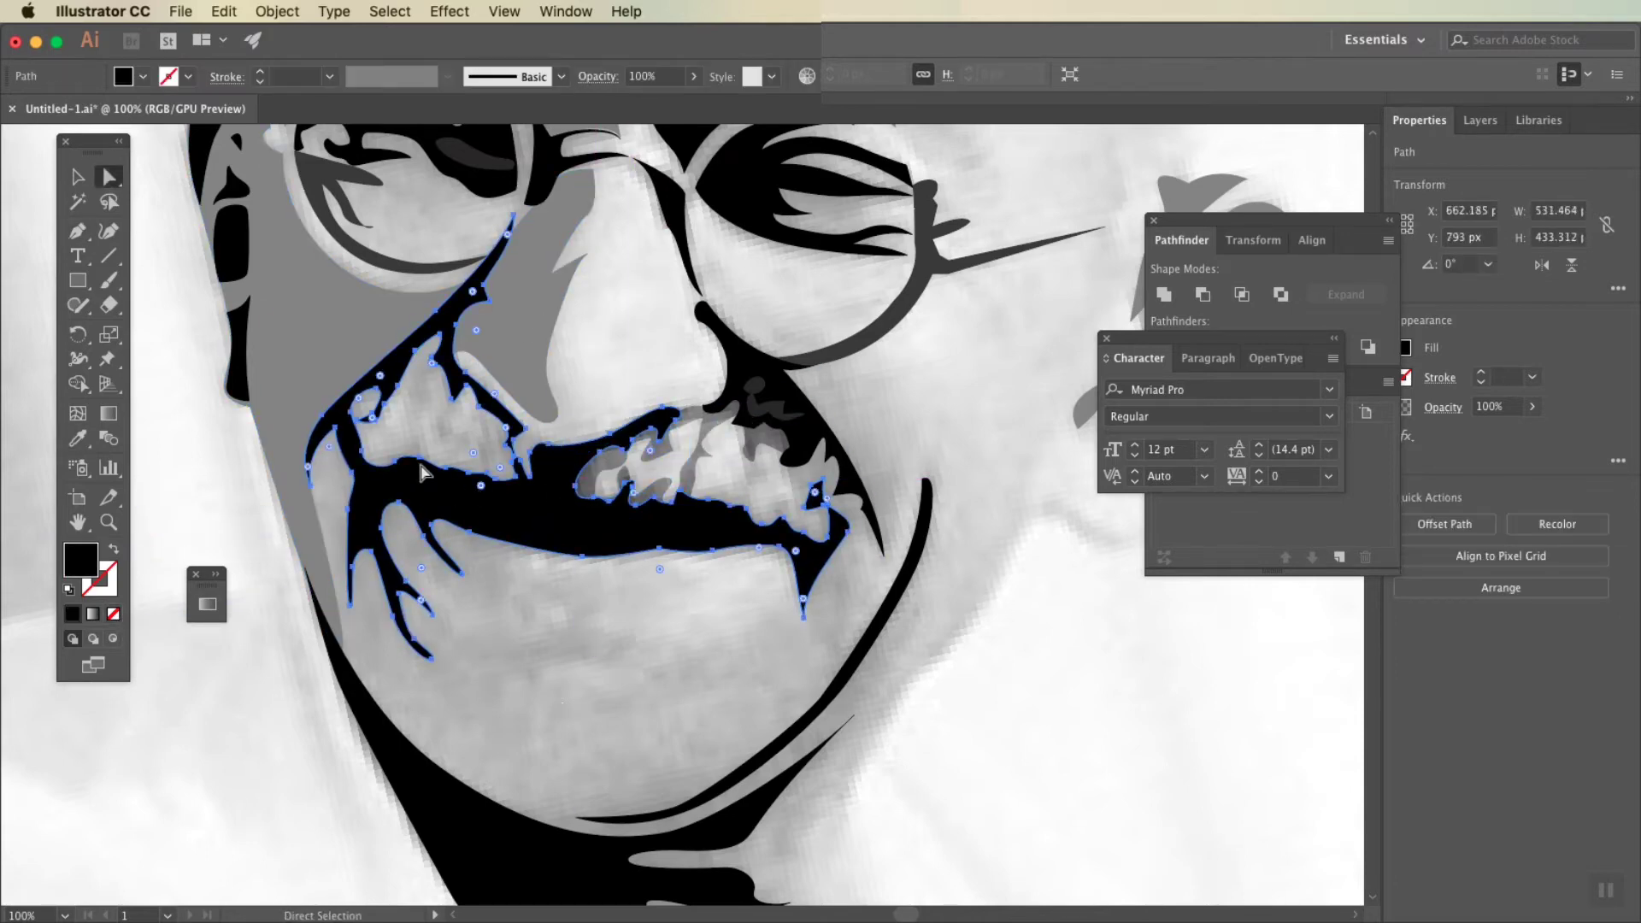
# Step: Trace an unfilled shading path along the right moustache and its lower edge
pyautogui.press('p')
pyautogui.click(696, 497)
pyautogui.click(727, 489)
pyautogui.moveTo(753, 478); pyautogui.dragTo(763, 492)
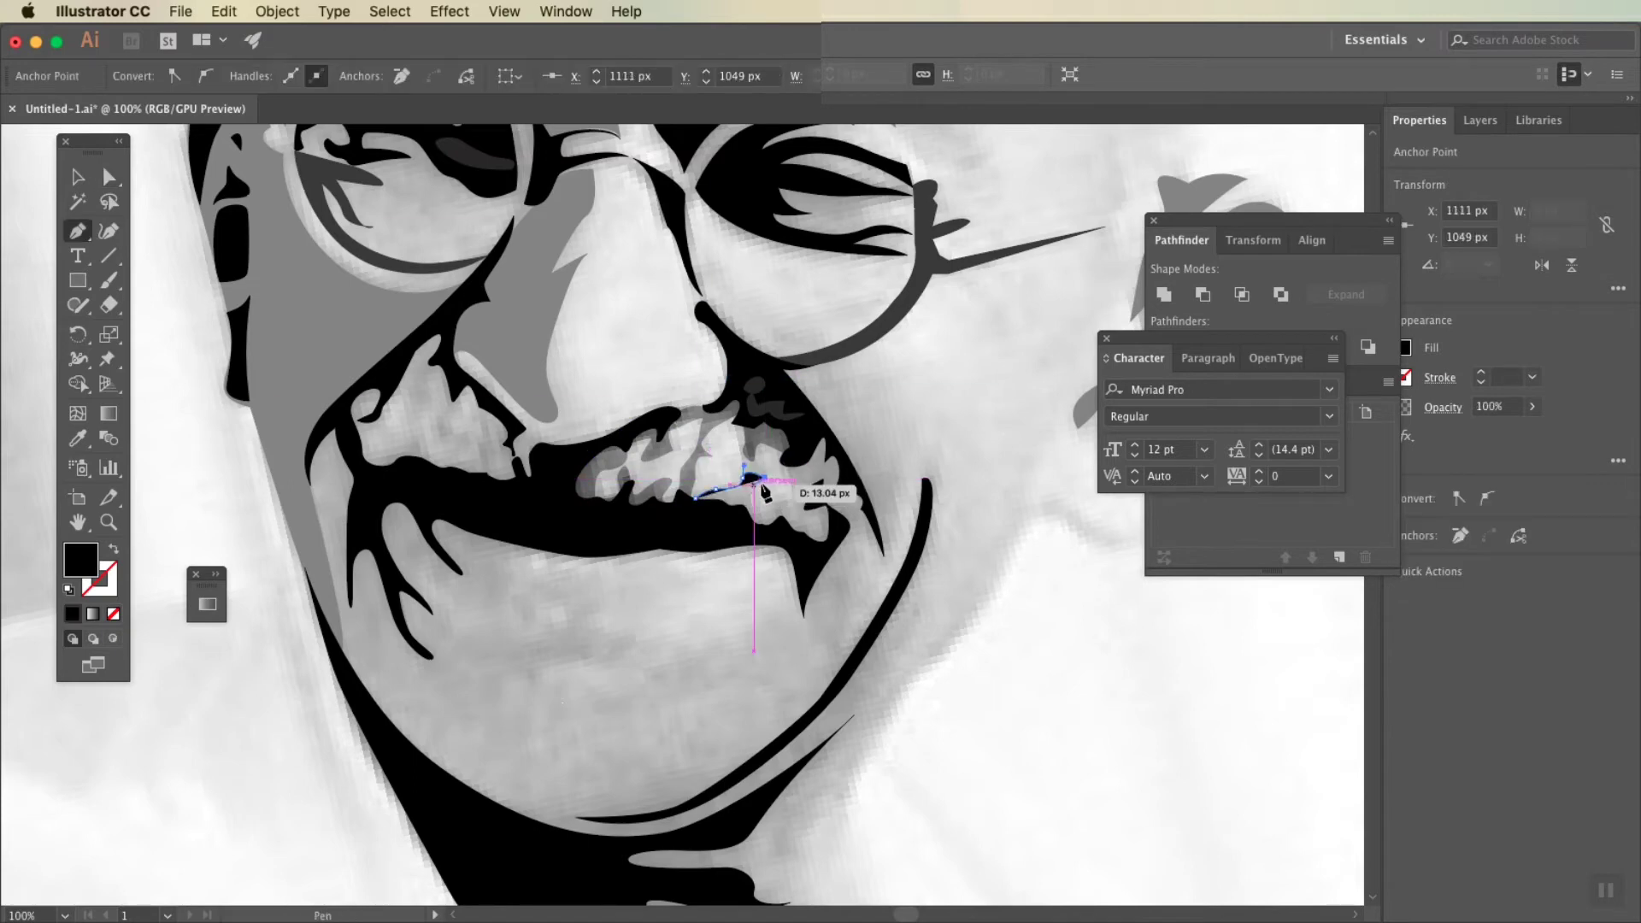
pyautogui.click(113, 613)
pyautogui.click(814, 420)
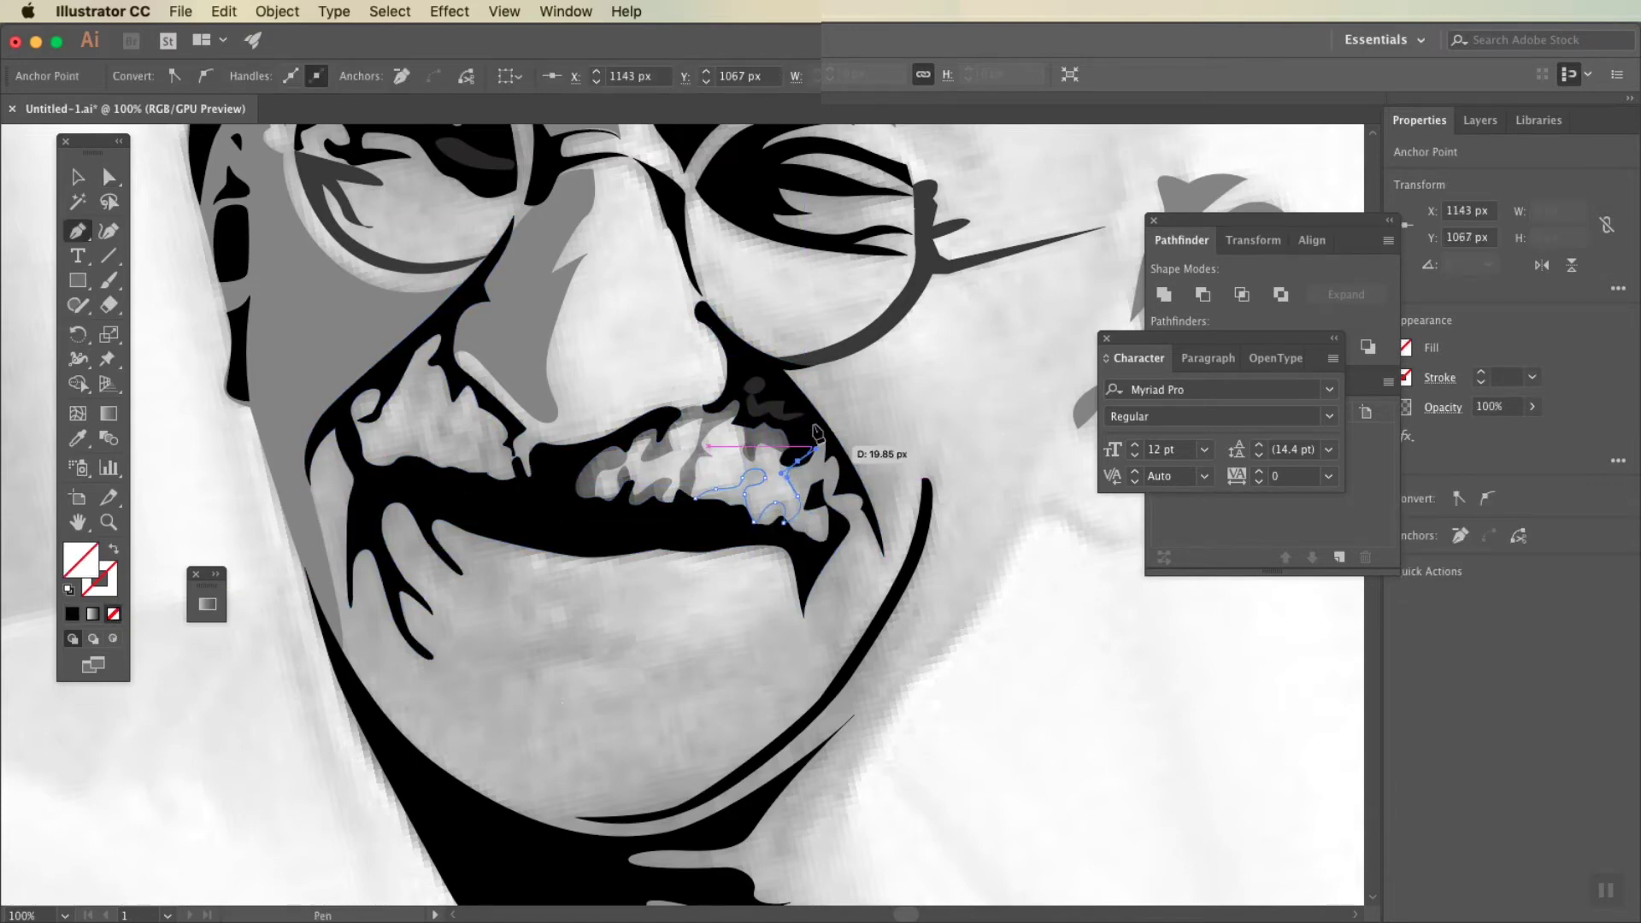
pyautogui.click(880, 557)
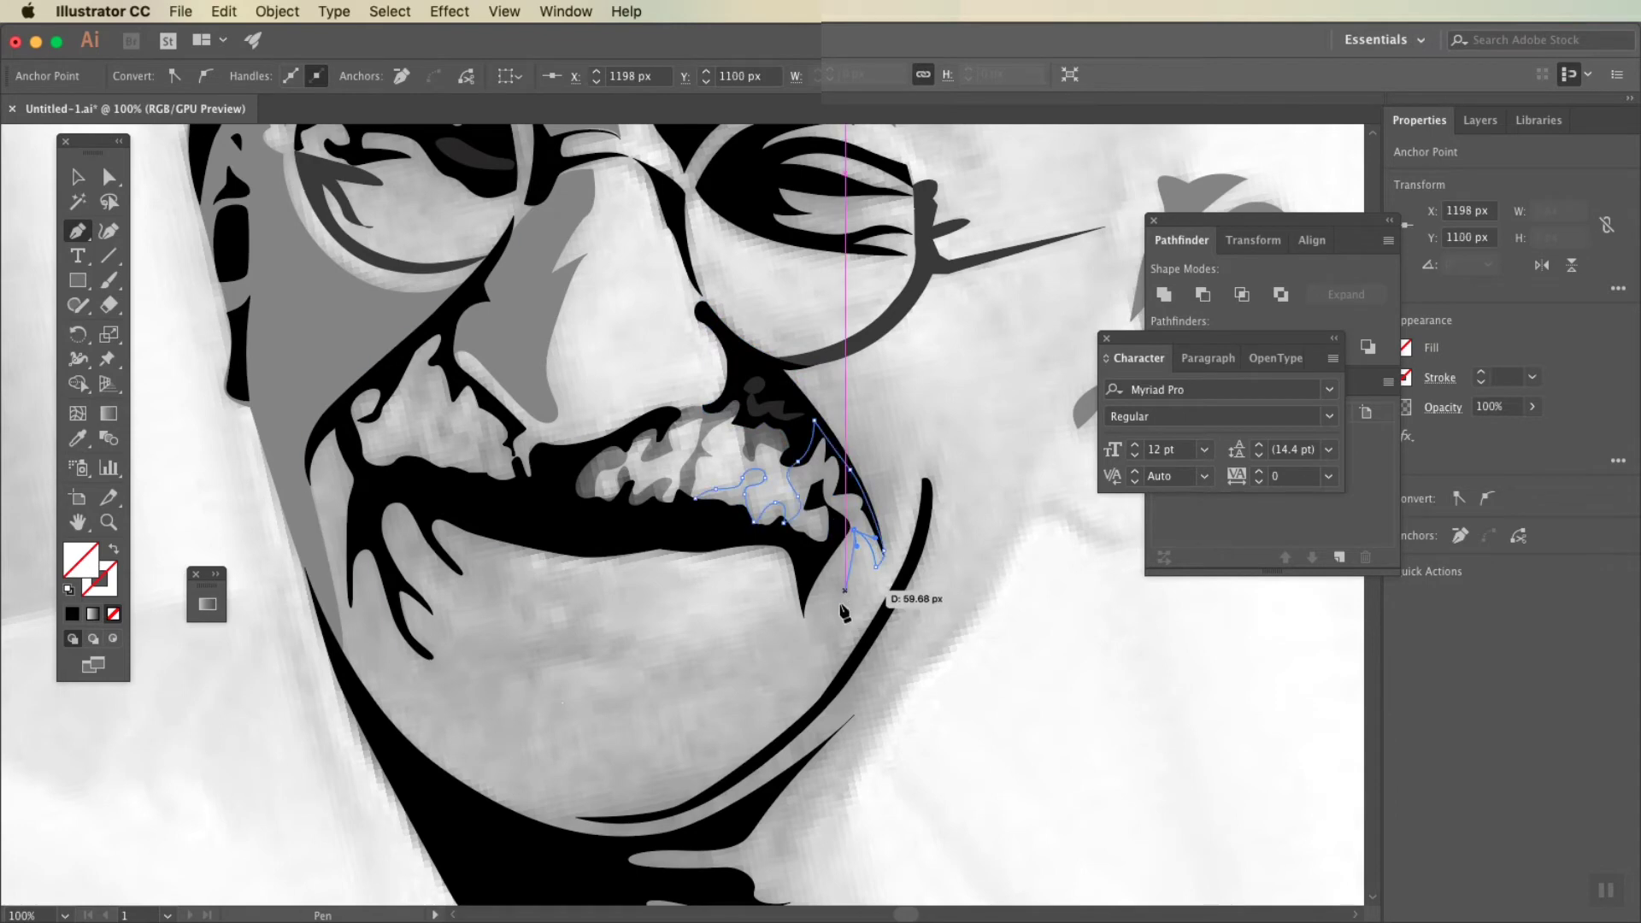
pyautogui.click(805, 594)
pyautogui.click(787, 617)
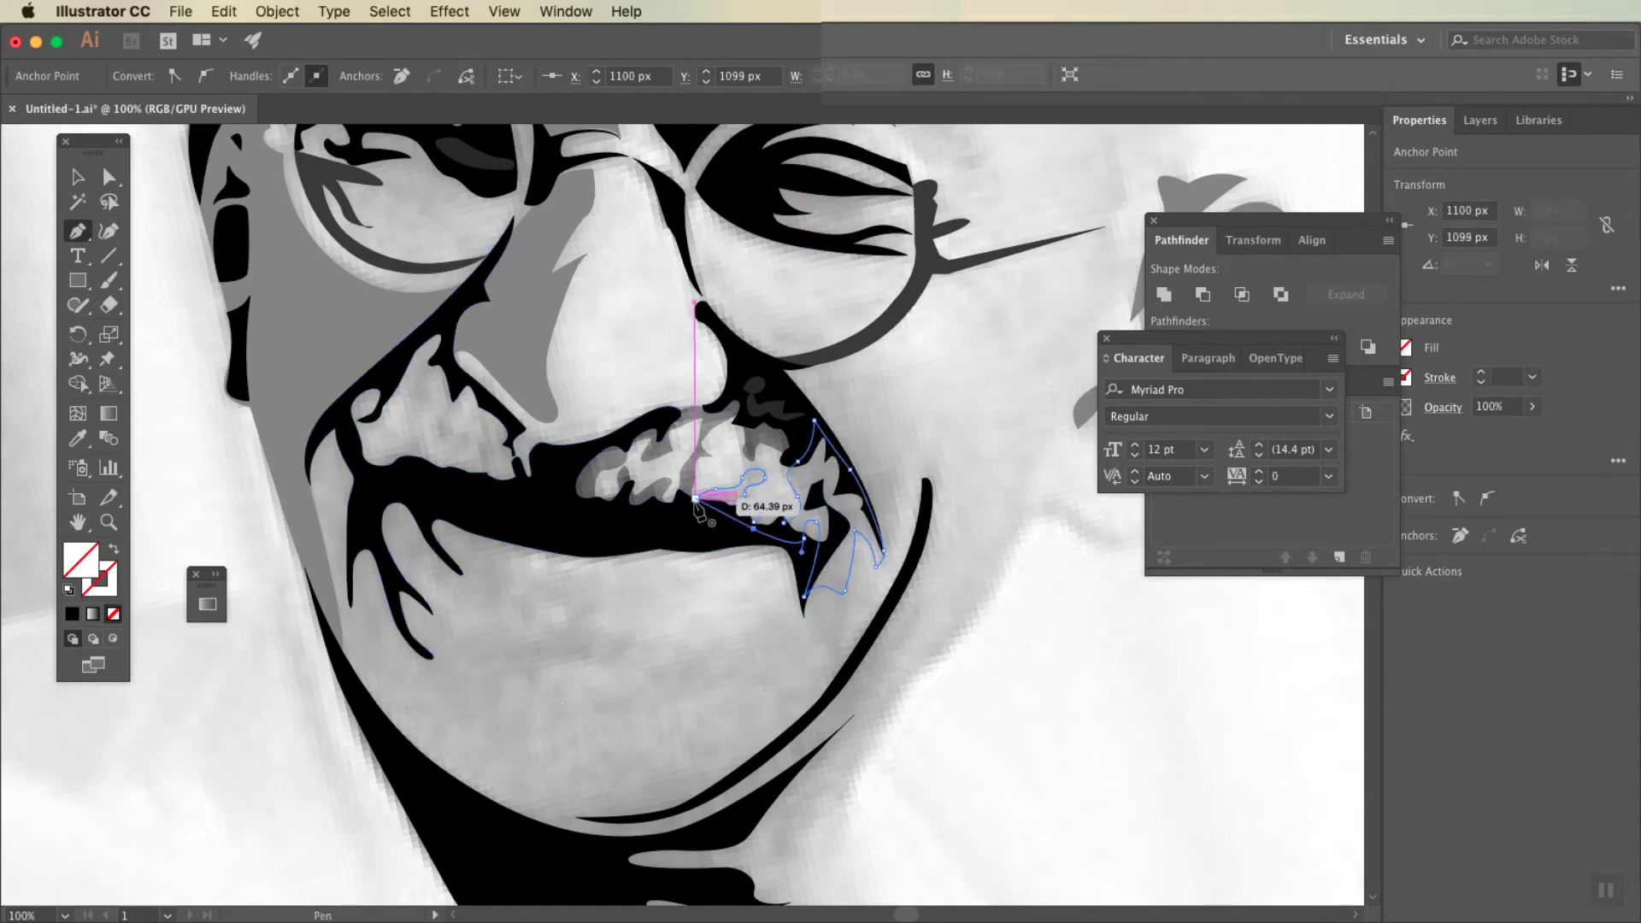
pyautogui.keyDown('ctrl'); pyautogui.click(812, 500); pyautogui.keyUp('ctrl')
# Step: Draw a closed grey shape under the left nostril near the moustache
pyautogui.hscroll(-5, 993, 686)
pyautogui.scroll(1, 992, 686)
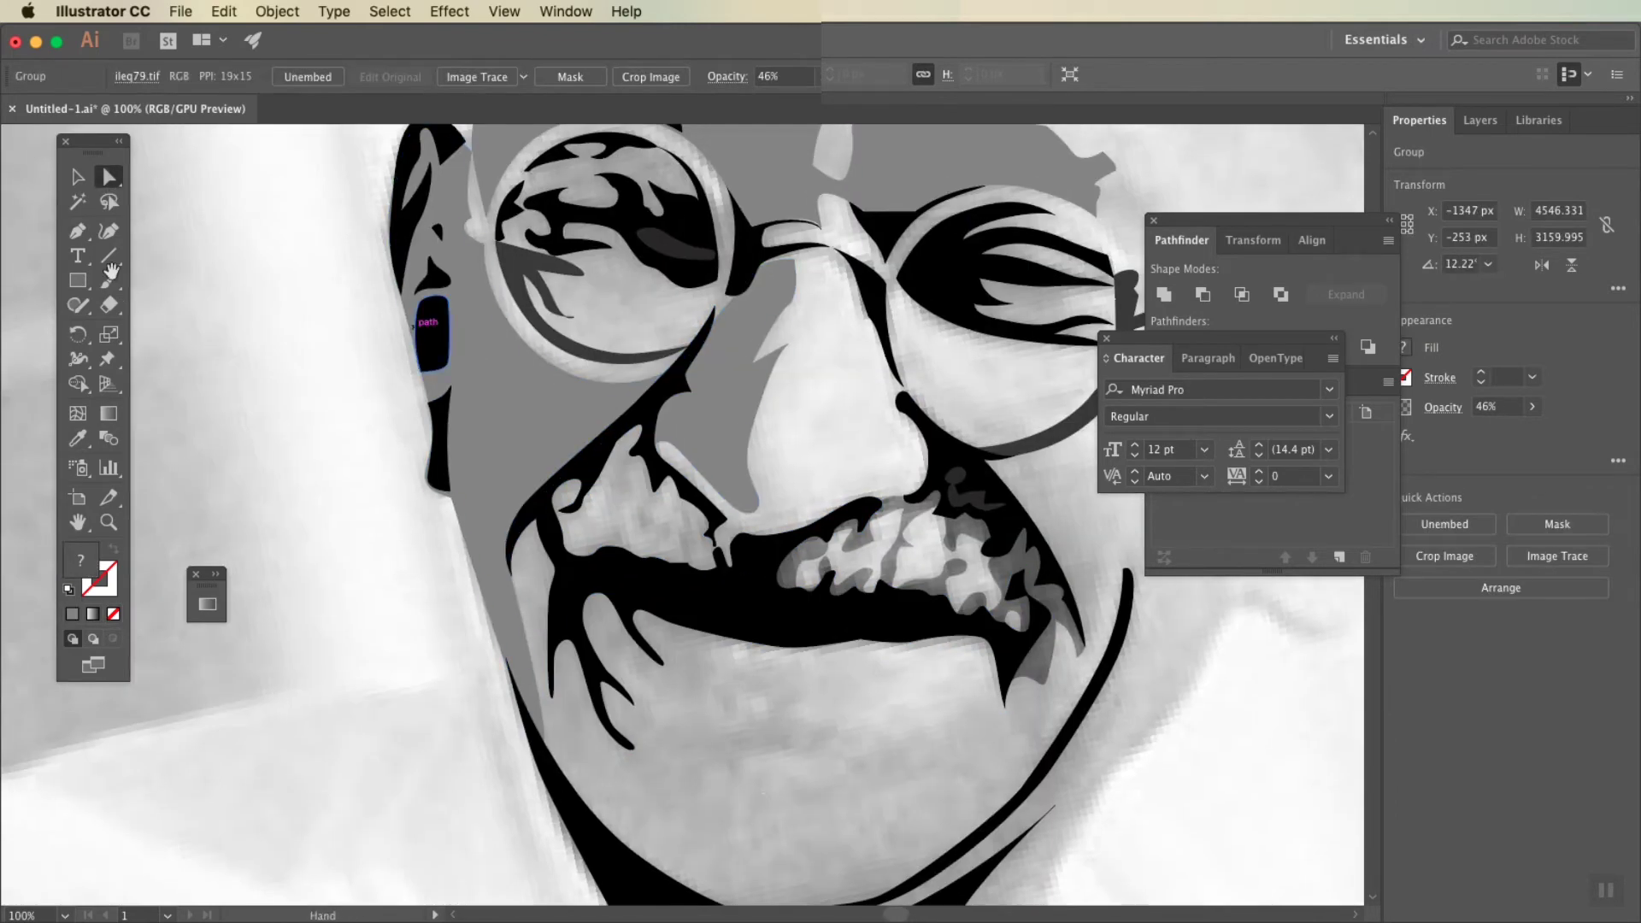
pyautogui.press('p')
pyautogui.click(682, 497)
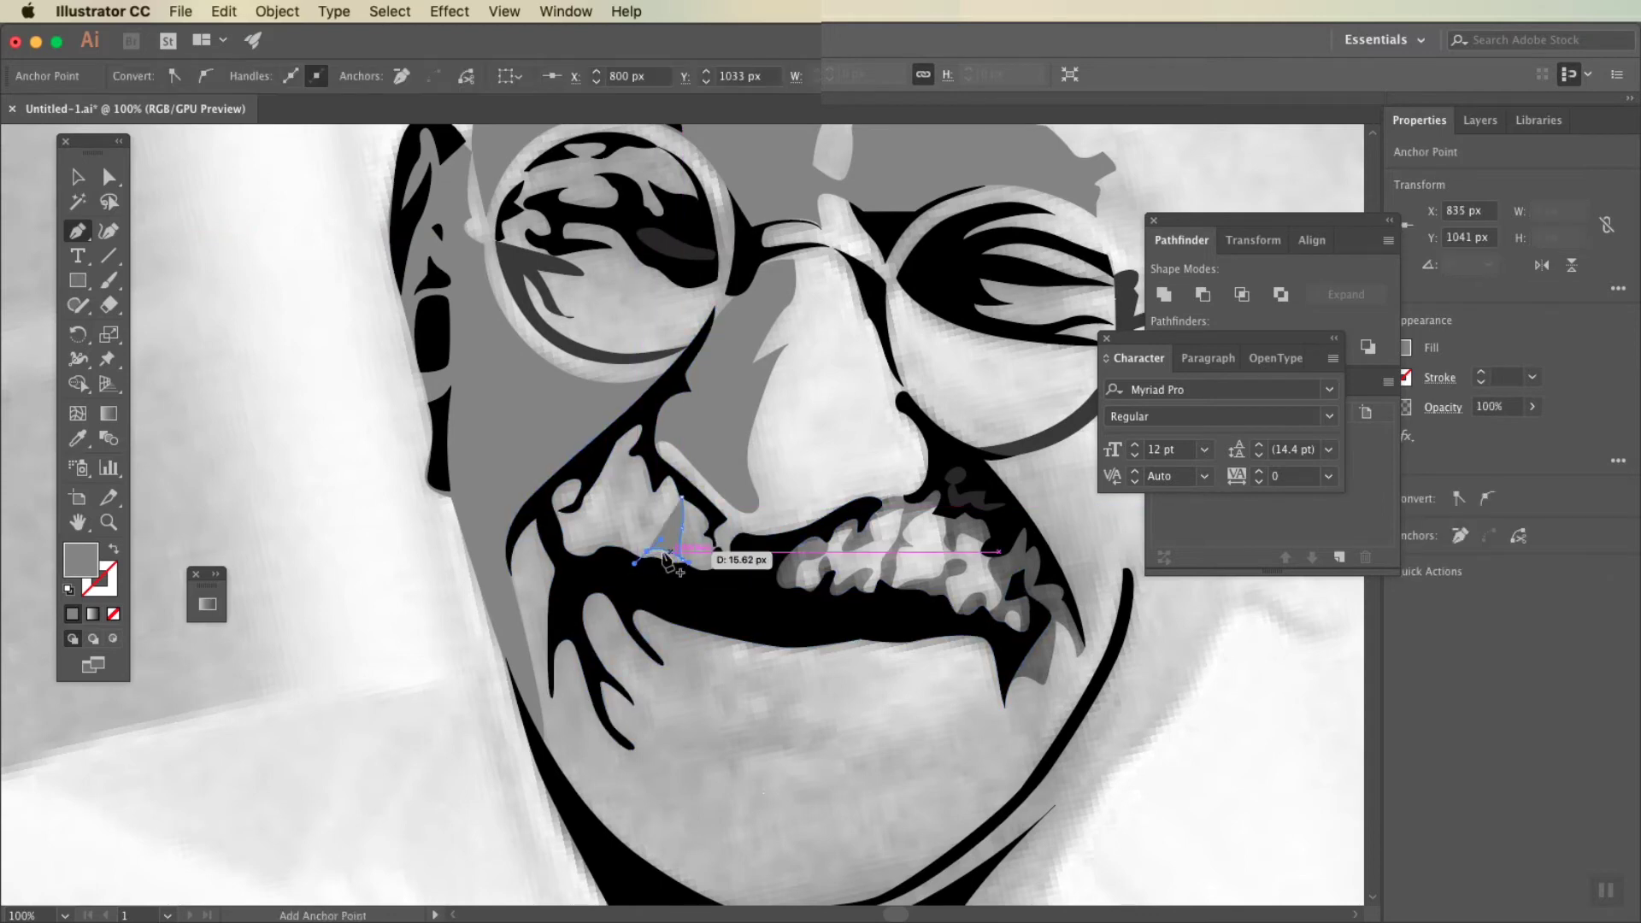
pyautogui.moveTo(719, 579); pyautogui.dragTo(695, 476)
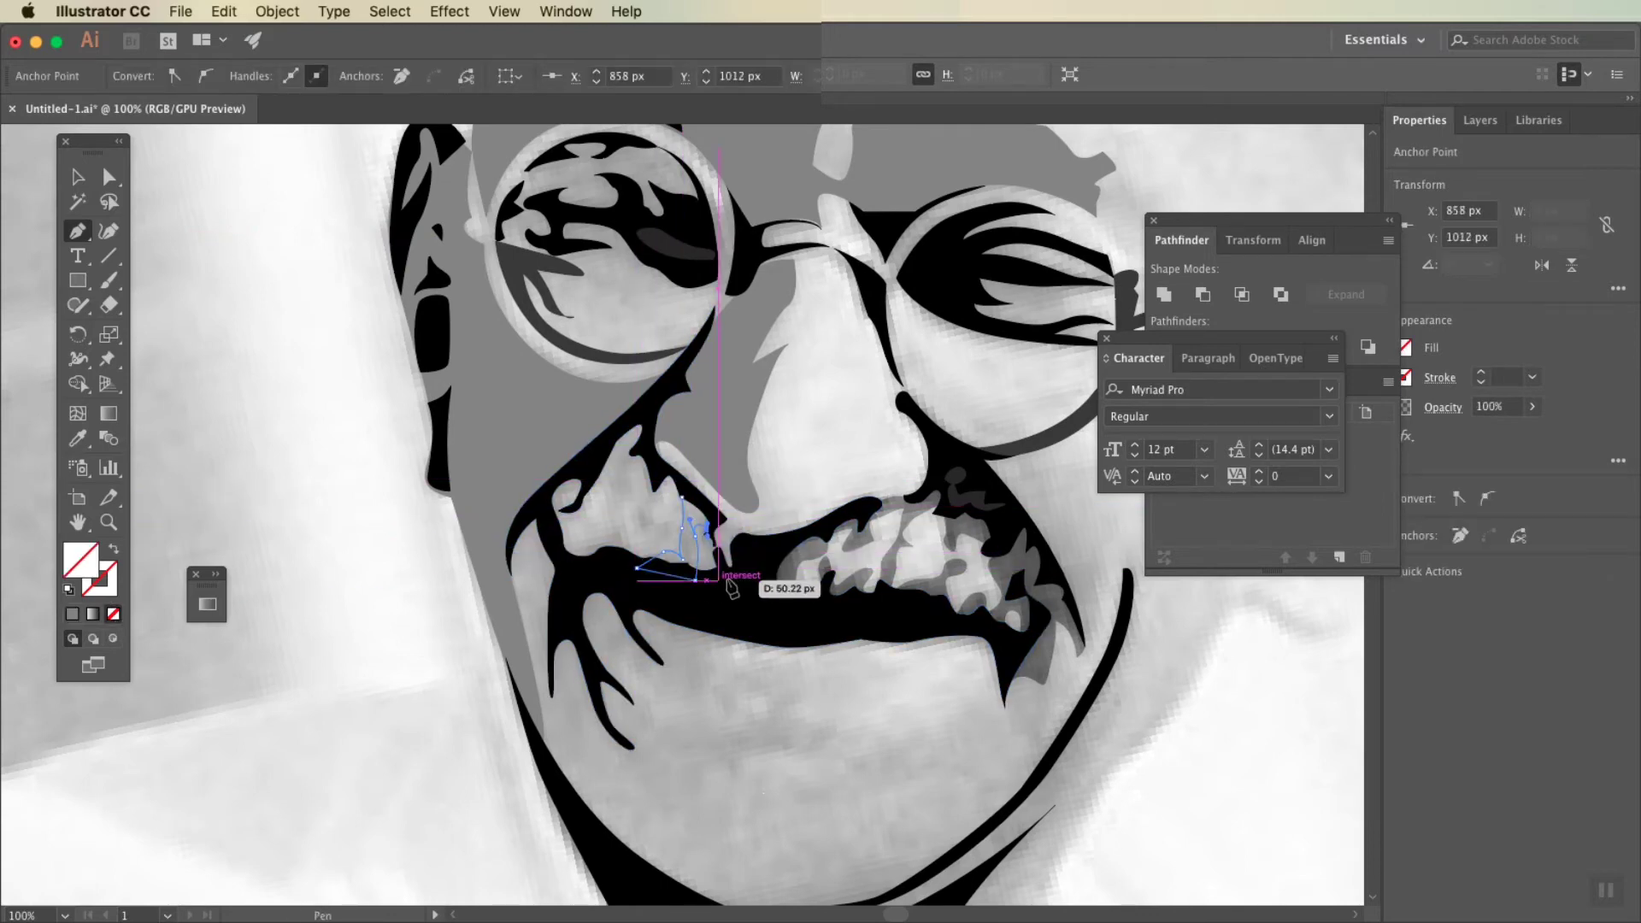
pyautogui.click(684, 494)
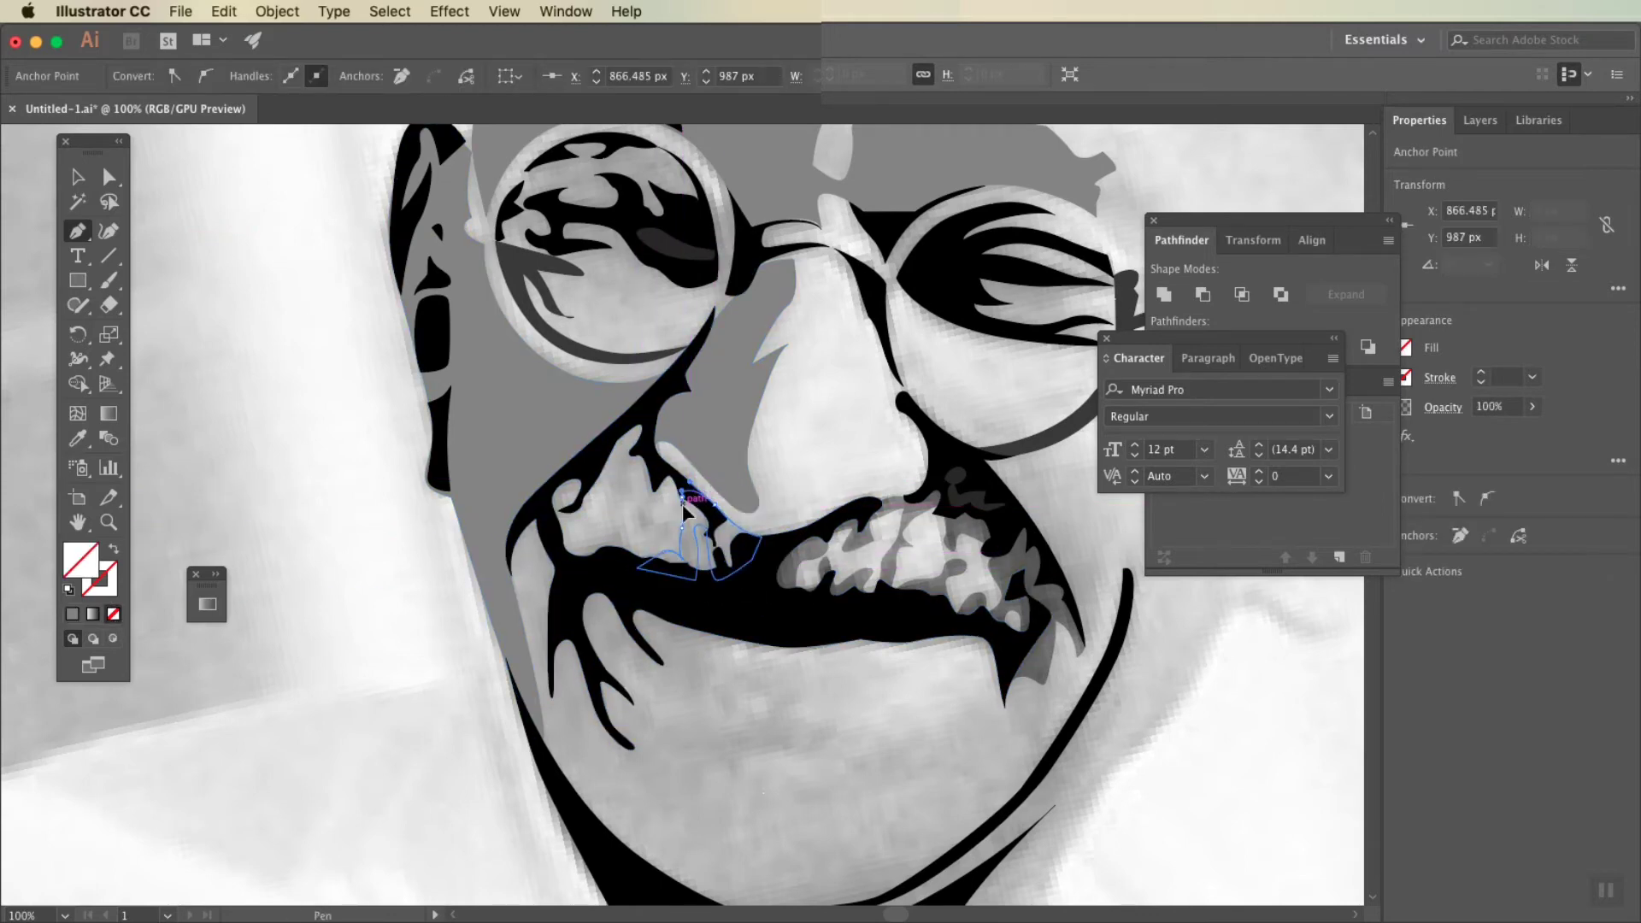
pyautogui.press('a')
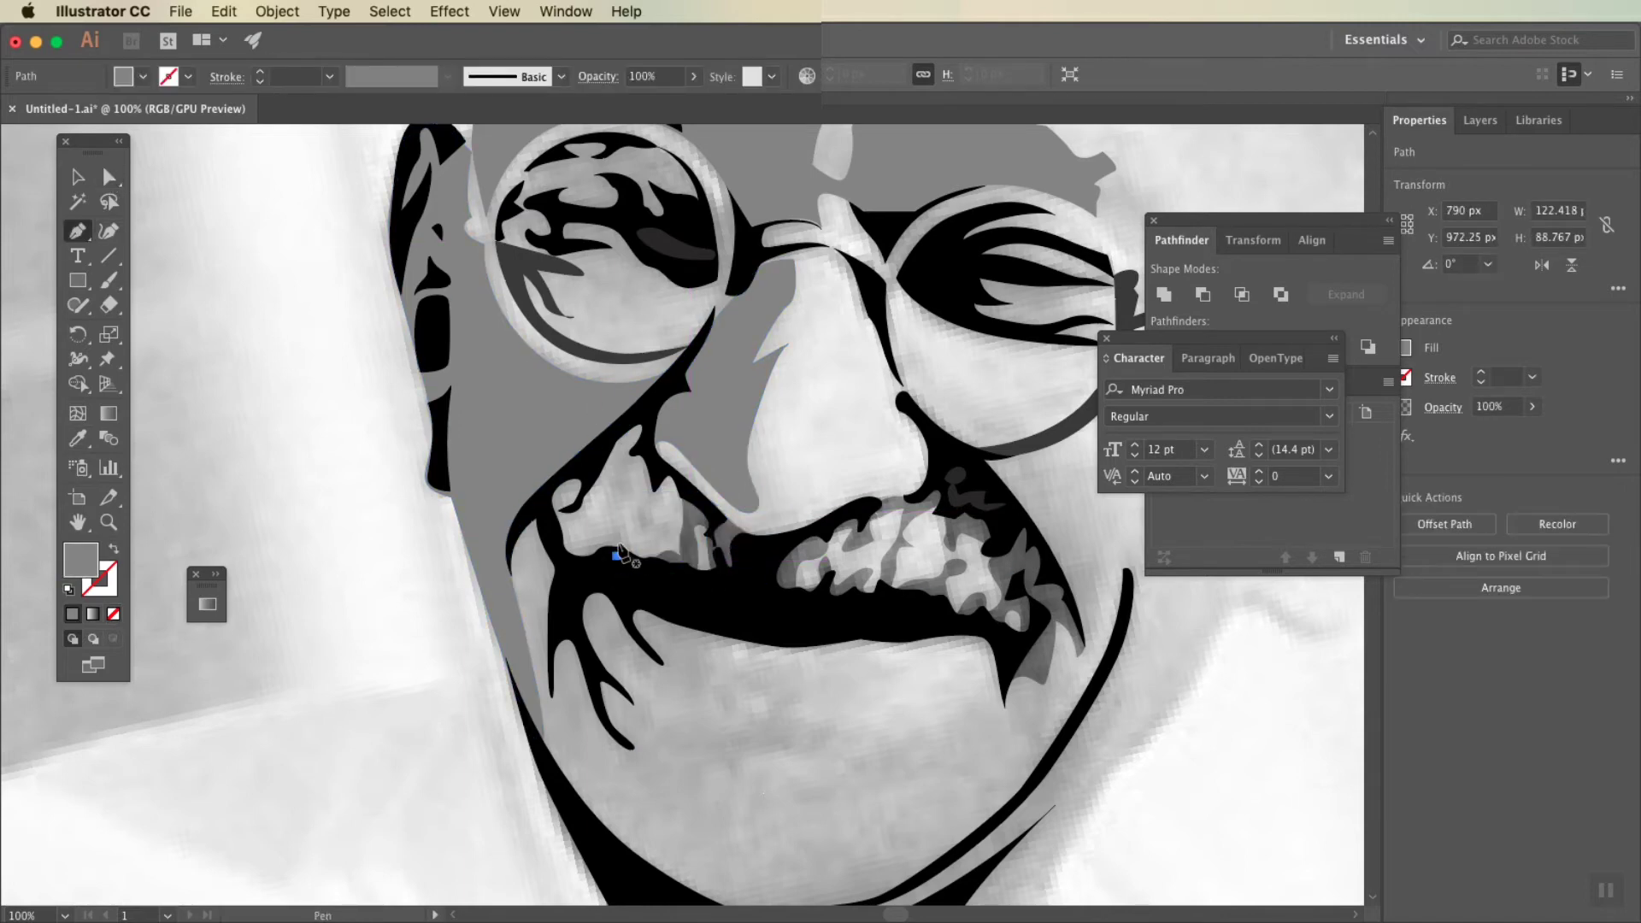
# Step: Undo an unwanted looped path under the nostril and set the fill to grey
pyautogui.click(590, 467)
pyautogui.moveTo(584, 541)
pyautogui.mouseDown()
pyautogui.moveTo(599, 564)
pyautogui.moveTo(590, 468)
pyautogui.mouseUp()
pyautogui.moveTo(617, 531)
pyautogui.mouseDown()
pyautogui.moveTo(596, 577)
pyautogui.moveTo(630, 567)
pyautogui.mouseUp()
pyautogui.press('super+z')
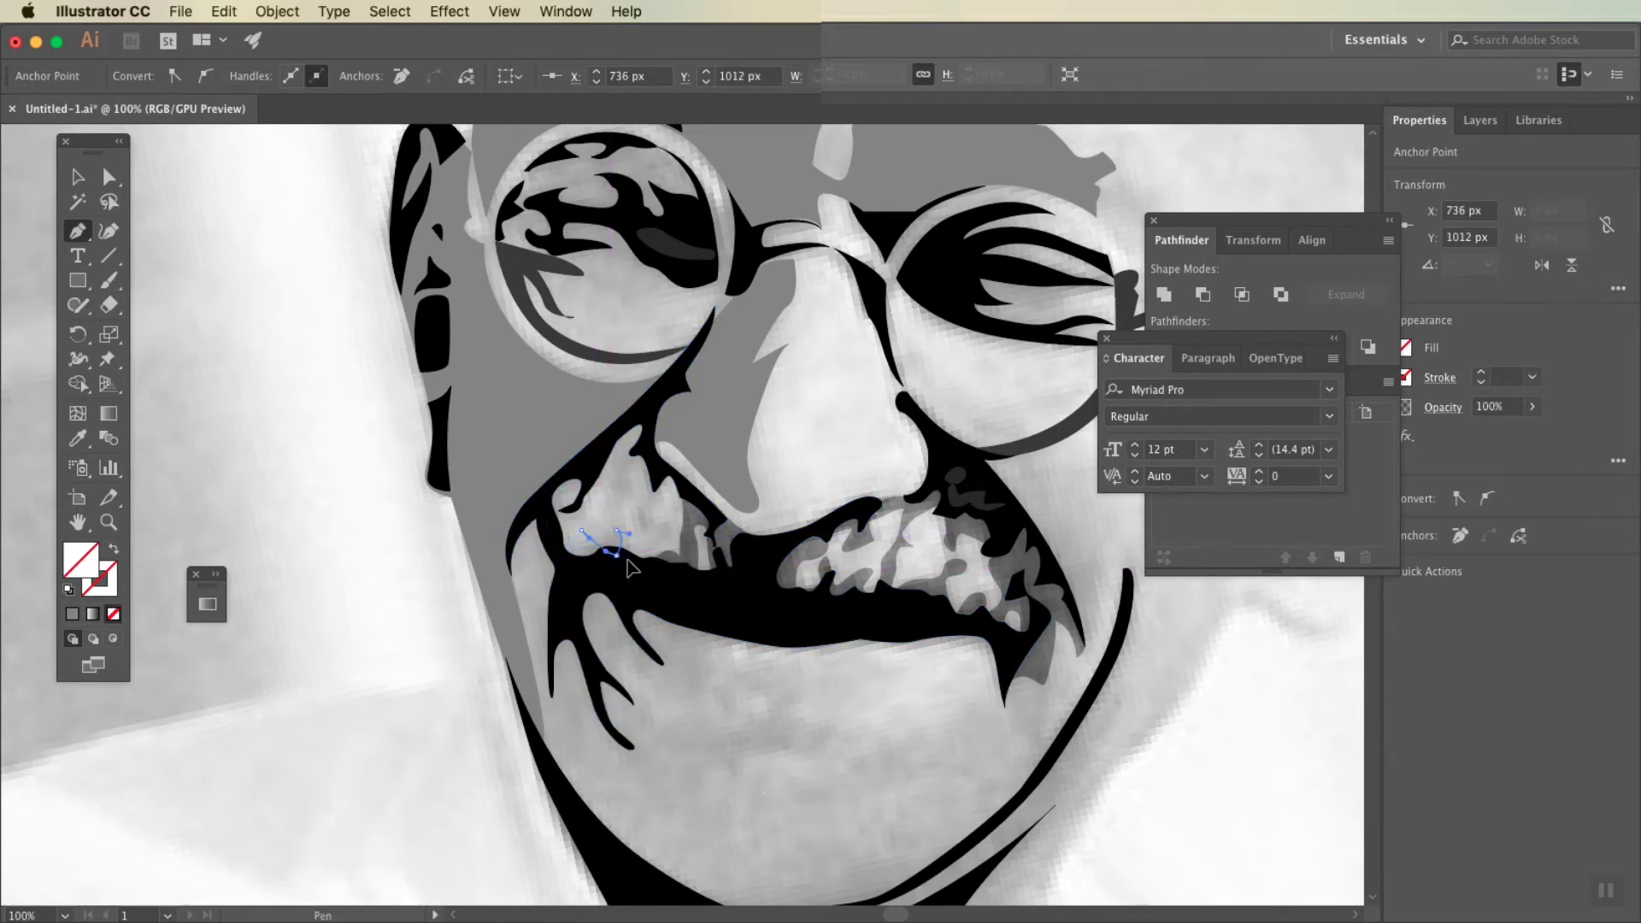
pyautogui.click(670, 532)
pyautogui.press('super+shift+a')
pyautogui.press('p')
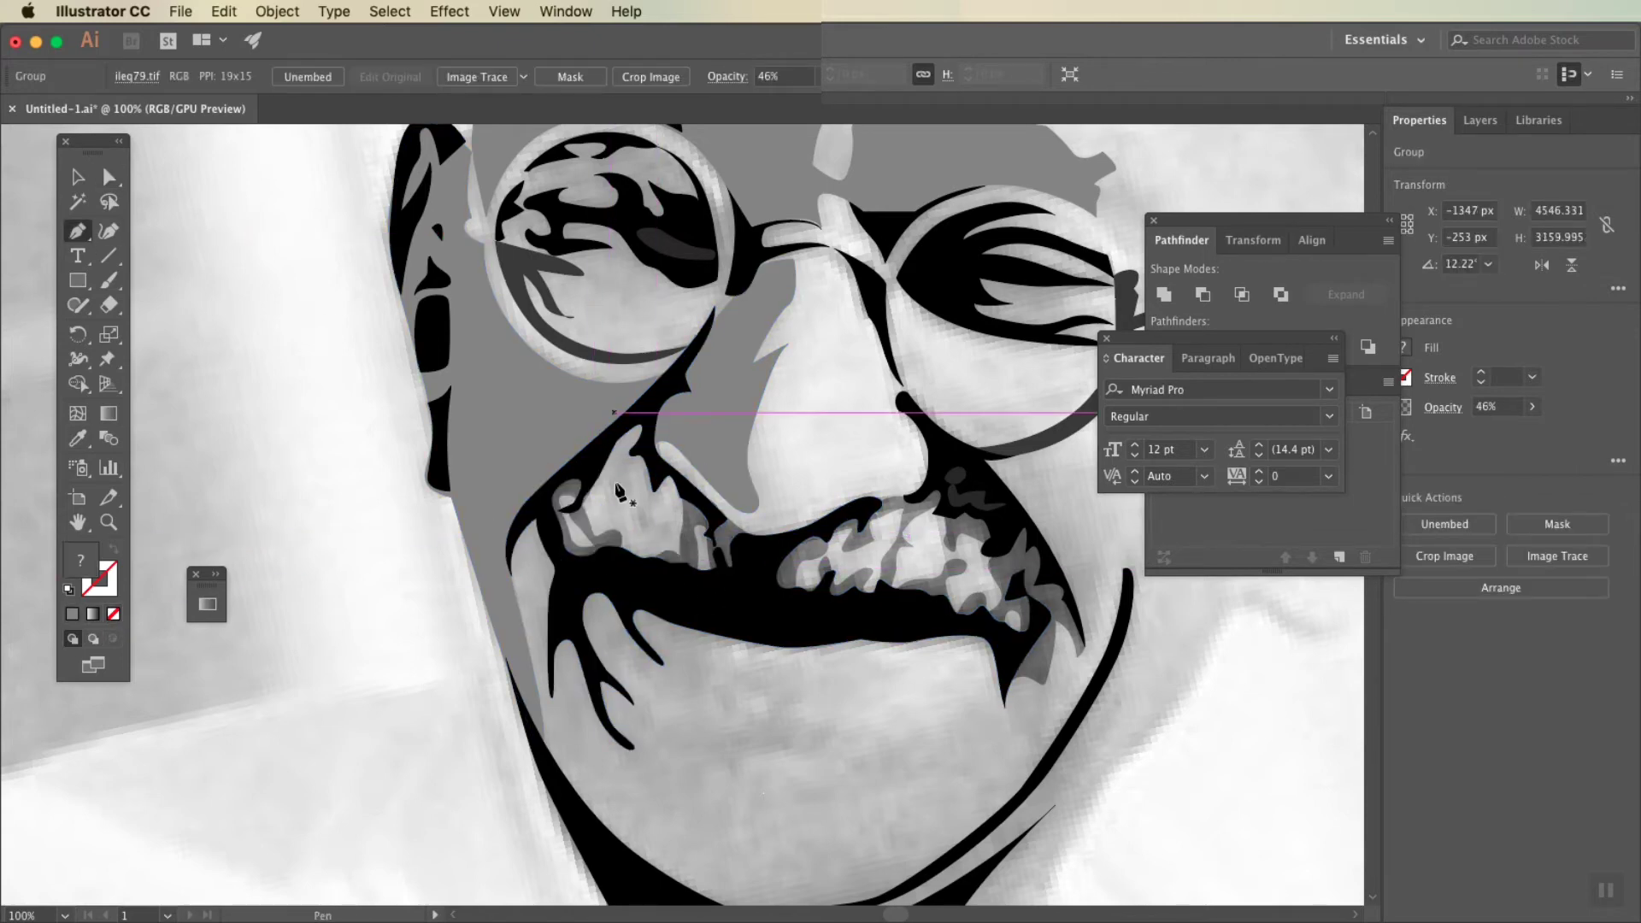
# Step: Trace and close the grey shading shape beside the left nostril
pyautogui.click(609, 446)
pyautogui.moveTo(609, 510); pyautogui.dragTo(658, 523)
pyautogui.click(651, 412)
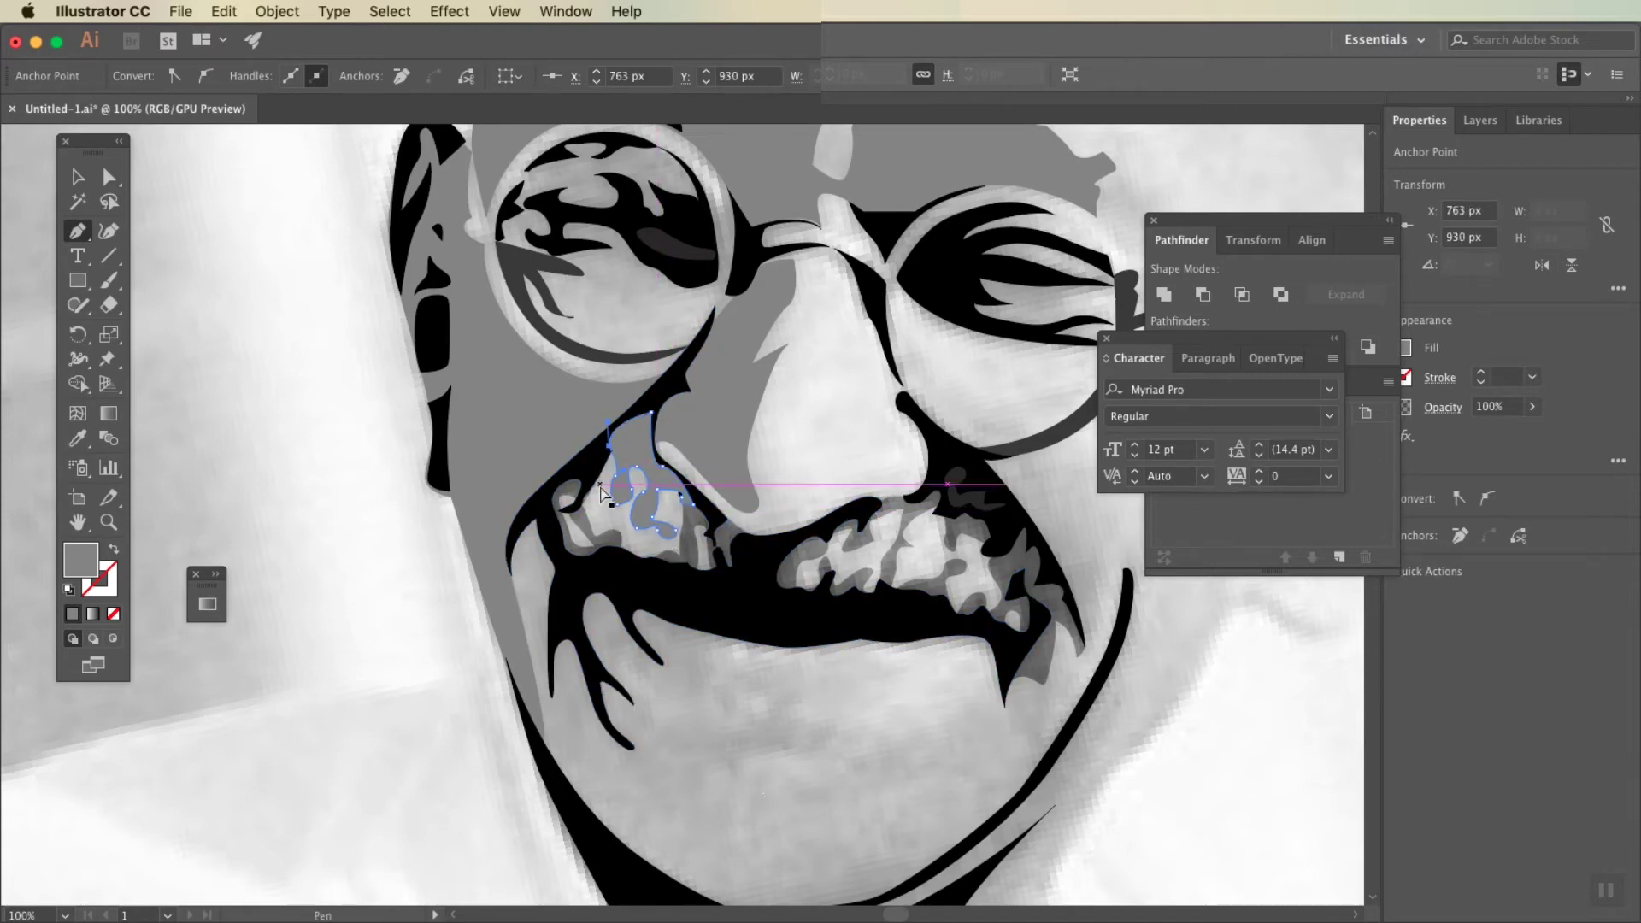
pyautogui.click(603, 495)
pyautogui.scroll(-5, 879, 647)
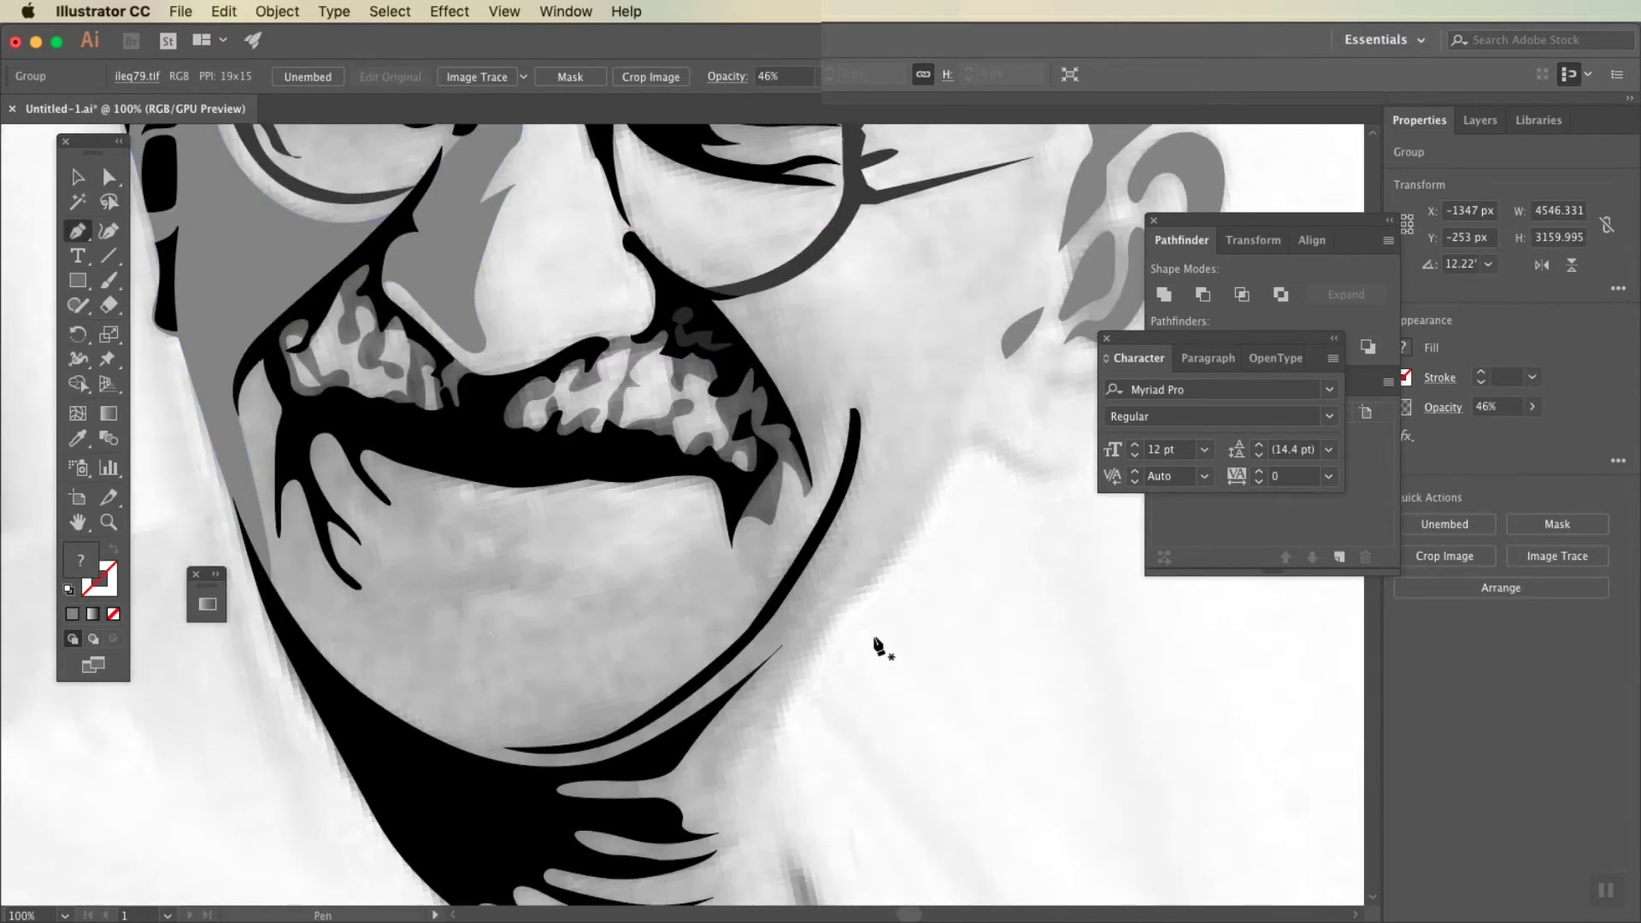
# Step: Trace and close the curved jawline shape
pyautogui.moveTo(927, 489); pyautogui.dragTo(909, 557)
pyautogui.moveTo(795, 633); pyautogui.dragTo(749, 660)
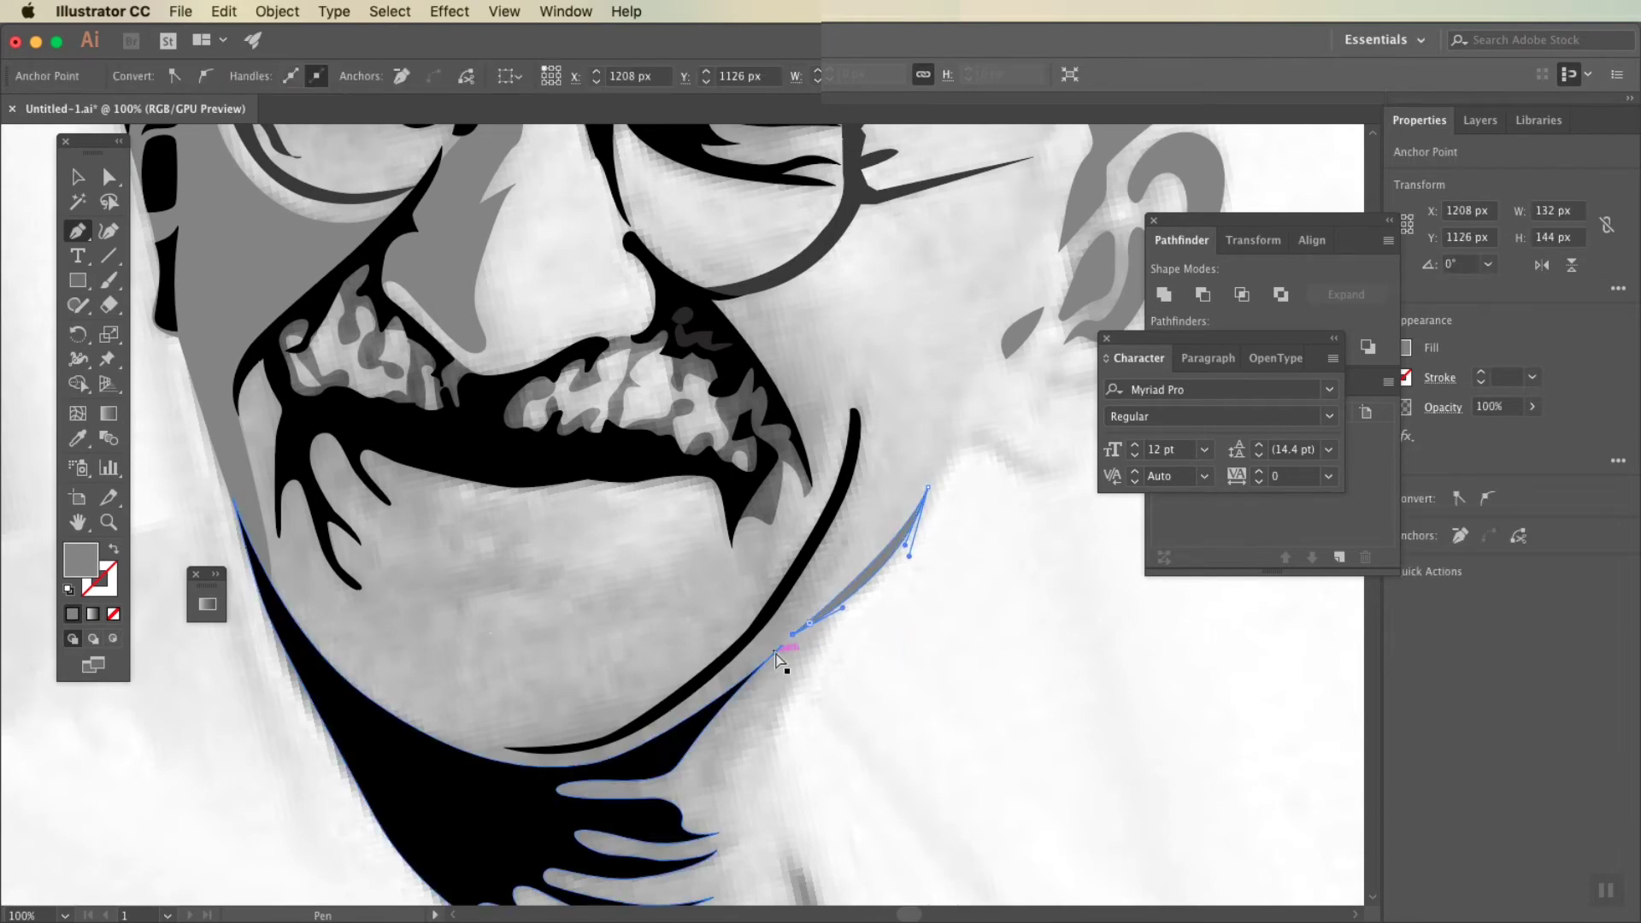
pyautogui.click(776, 658)
pyautogui.scroll(-3, 935, 286)
# Step: Lower the reference photo's opacity to 79% to check the tracing
pyautogui.moveTo(803, 101)
pyautogui.mouseDown()
pyautogui.moveTo(836, 106)
pyautogui.moveTo(808, 104)
pyautogui.mouseUp()
pyautogui.hscroll(-3, 839, 428)
pyautogui.click(77, 231)
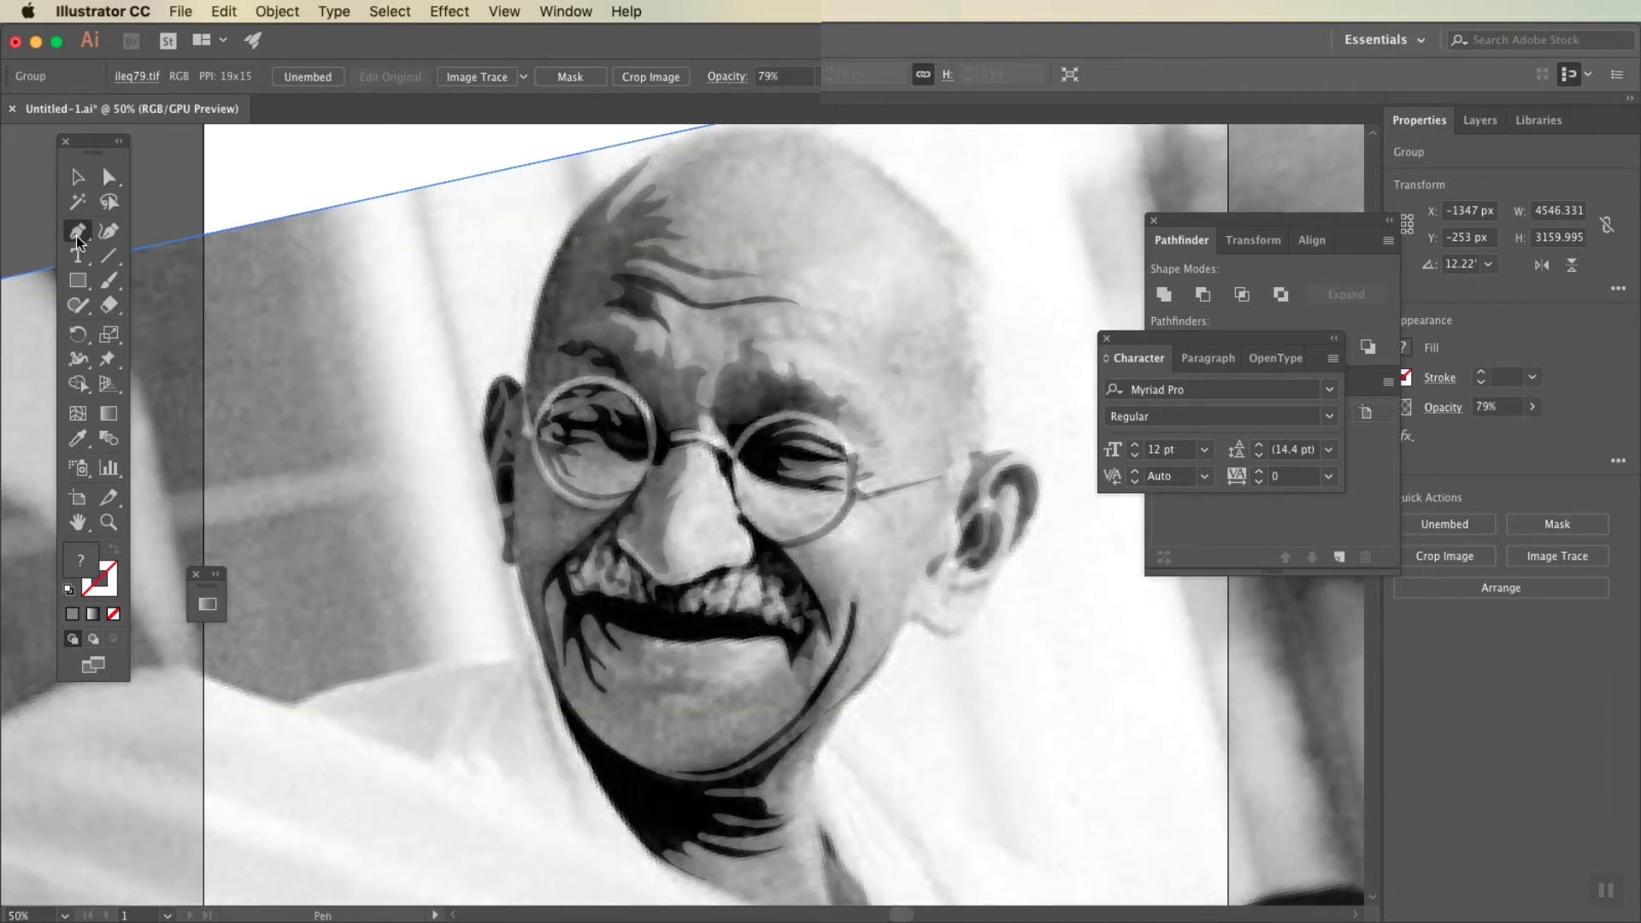
pyautogui.scroll(1, 667, 478)
# Step: Trace the light-grey cheek shape beside the left lens and close it
pyautogui.click(678, 467)
pyautogui.click(630, 498)
pyautogui.moveTo(577, 509); pyautogui.dragTo(588, 417)
pyautogui.moveTo(609, 464); pyautogui.dragTo(611, 470)
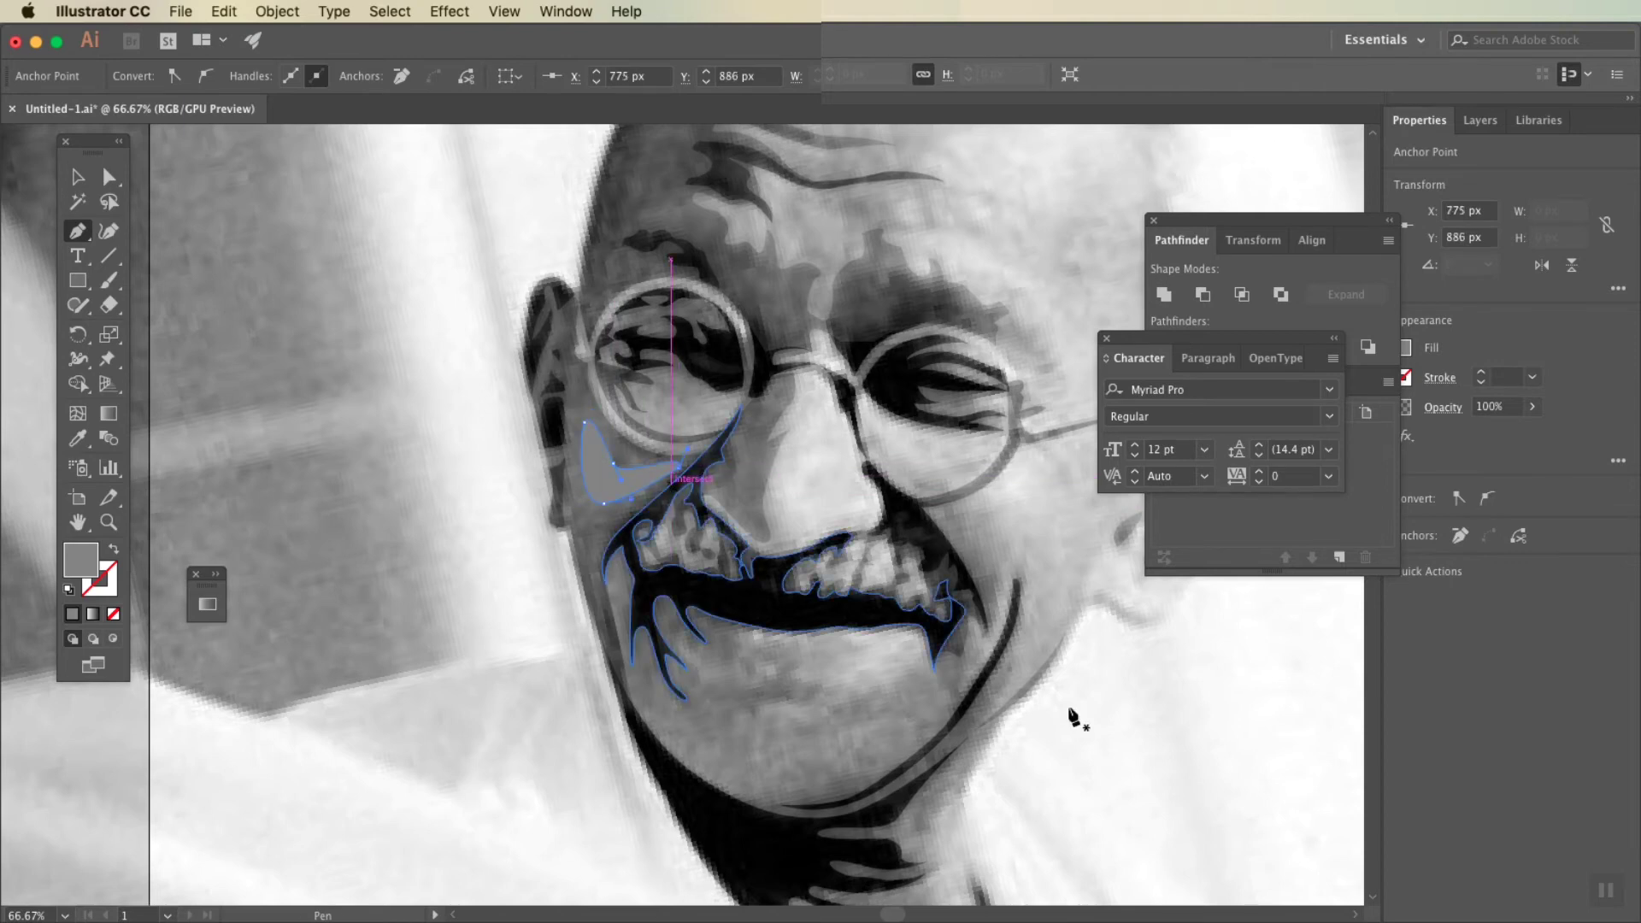
pyautogui.press('v')
pyautogui.click(326, 242)
pyautogui.moveTo(326, 241); pyautogui.dragTo(78, 328)
# Step: Select the hidden reference photo and raise its opacity to reveal it
pyautogui.moveTo(803, 102); pyautogui.dragTo(736, 90)
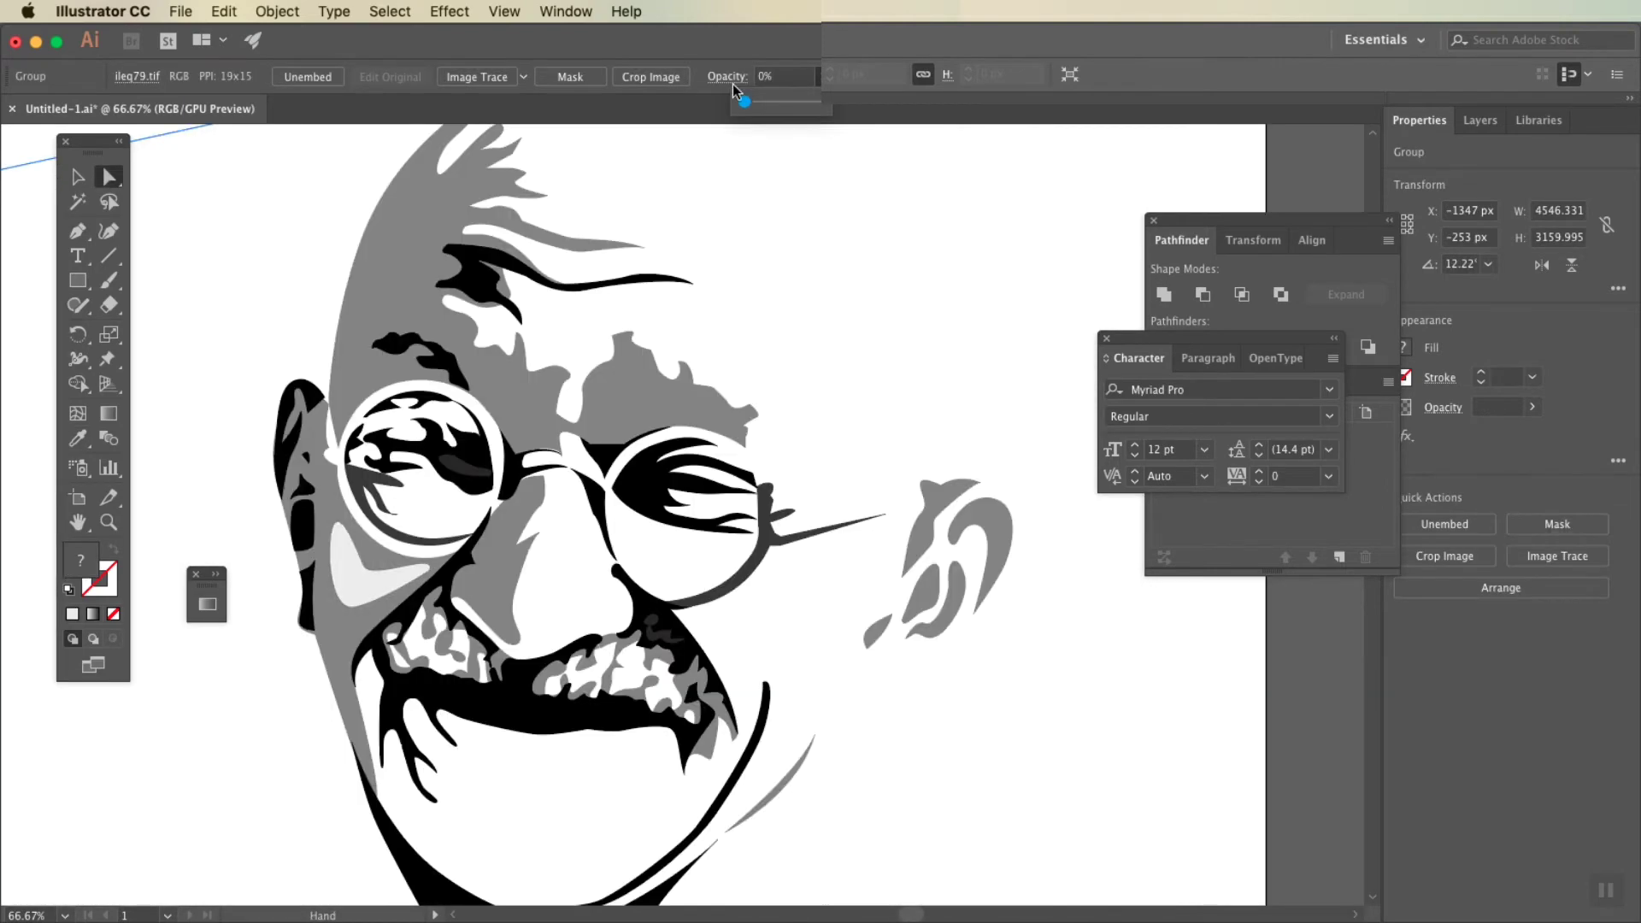
pyautogui.click(367, 565)
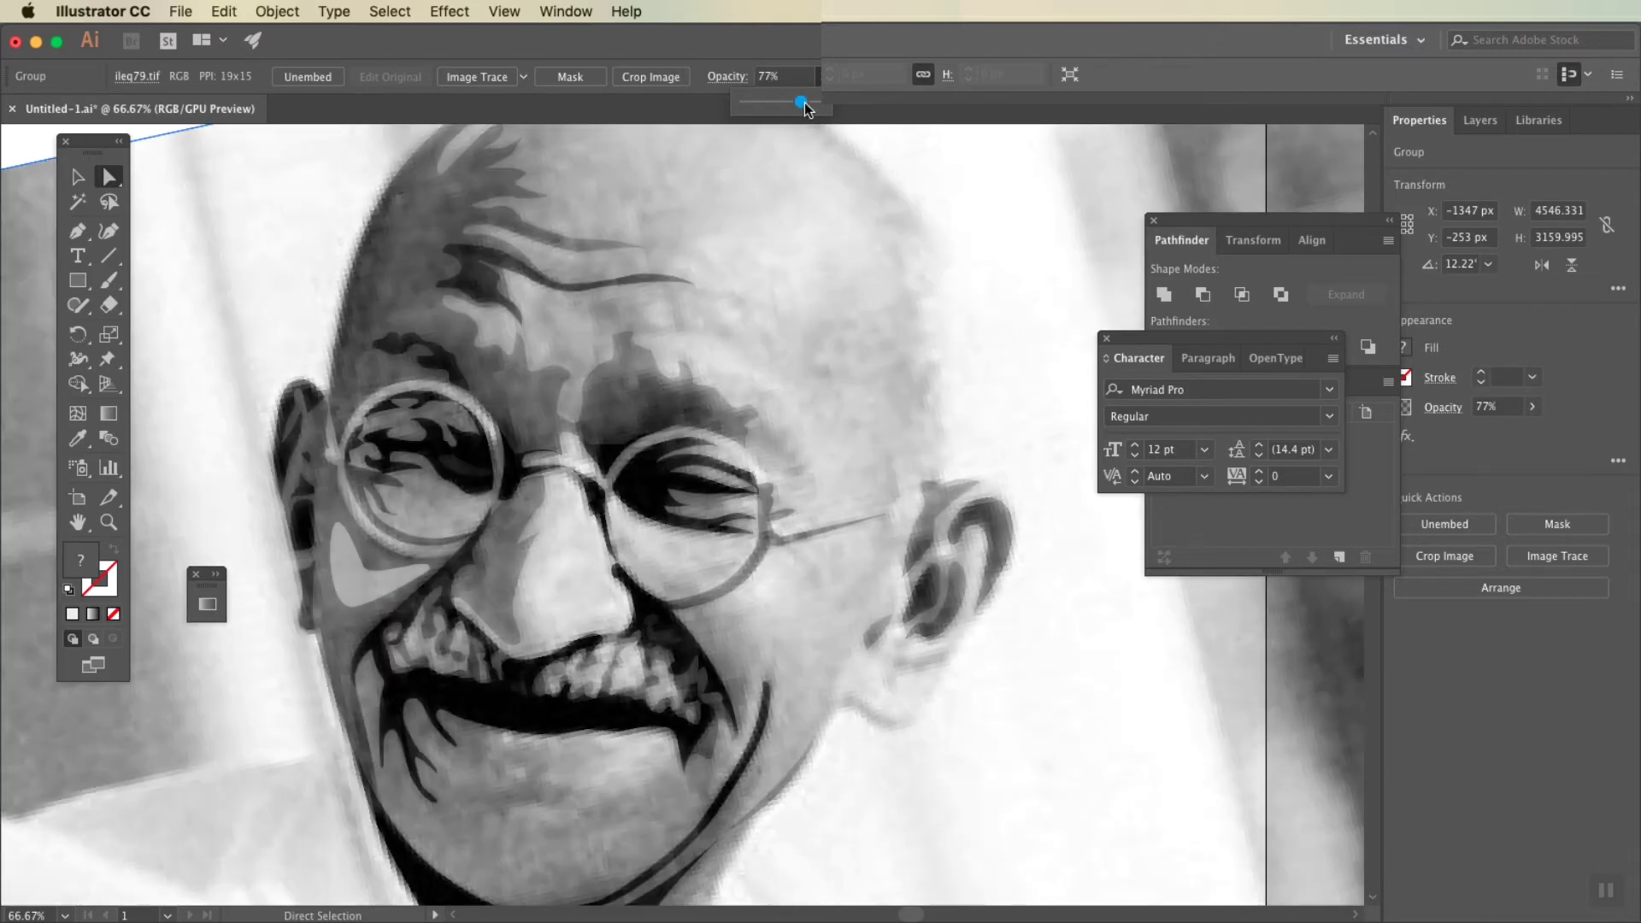
pyautogui.moveTo(801, 101); pyautogui.dragTo(744, 101)
pyautogui.press('super+minus')
pyautogui.press('super+minus')
pyautogui.press('super+minus')
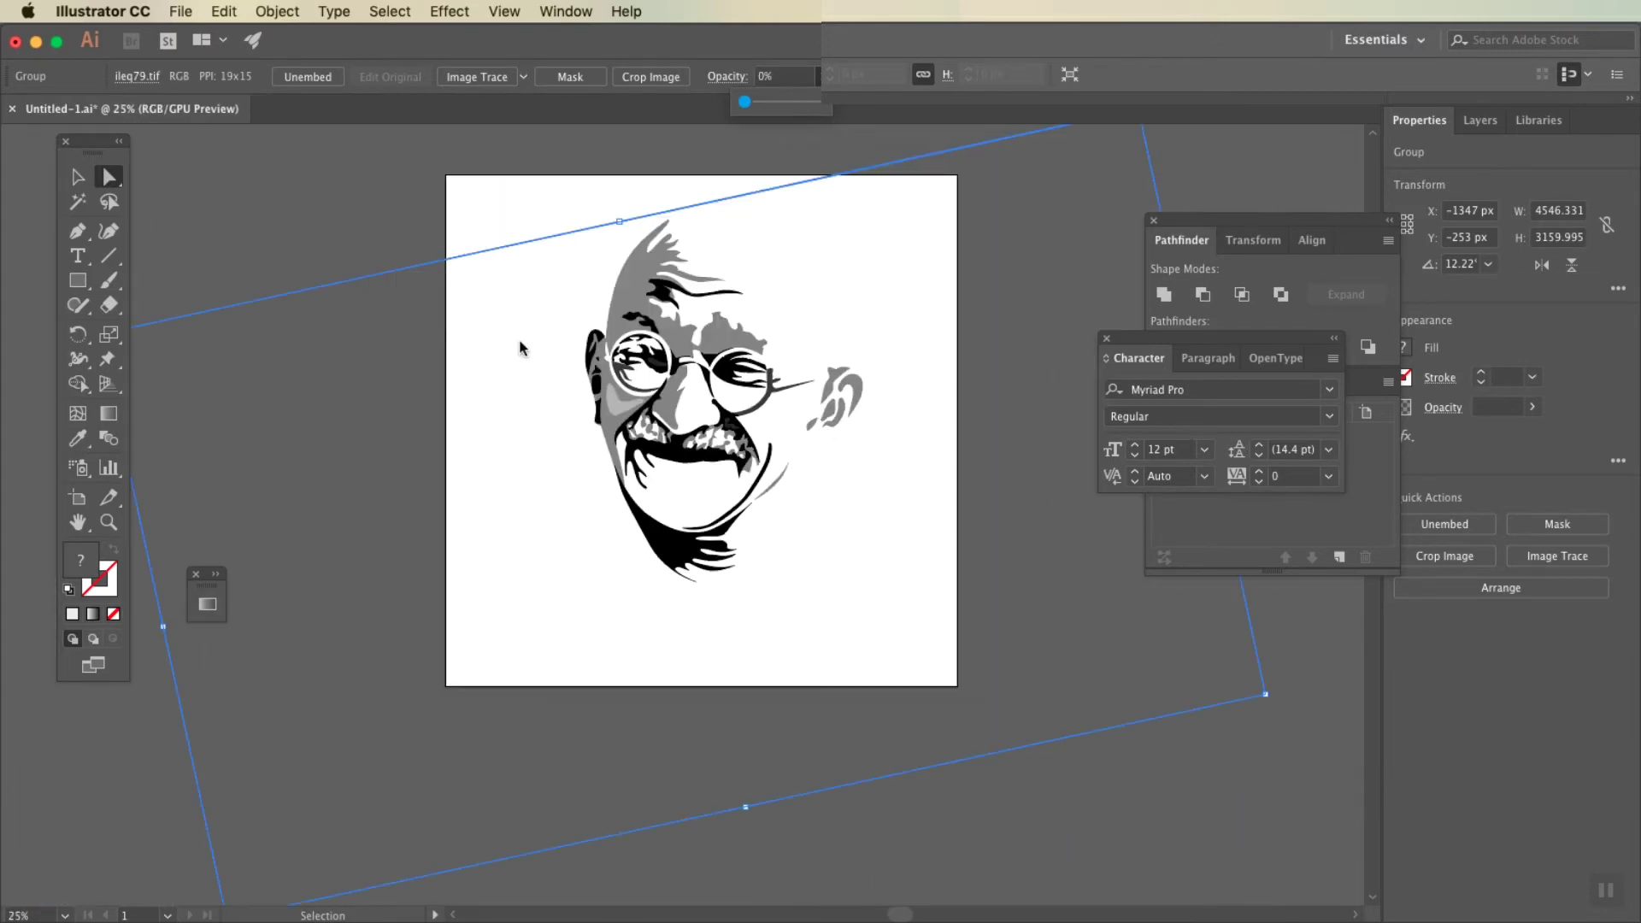
pyautogui.click(861, 162)
pyautogui.click(531, 348)
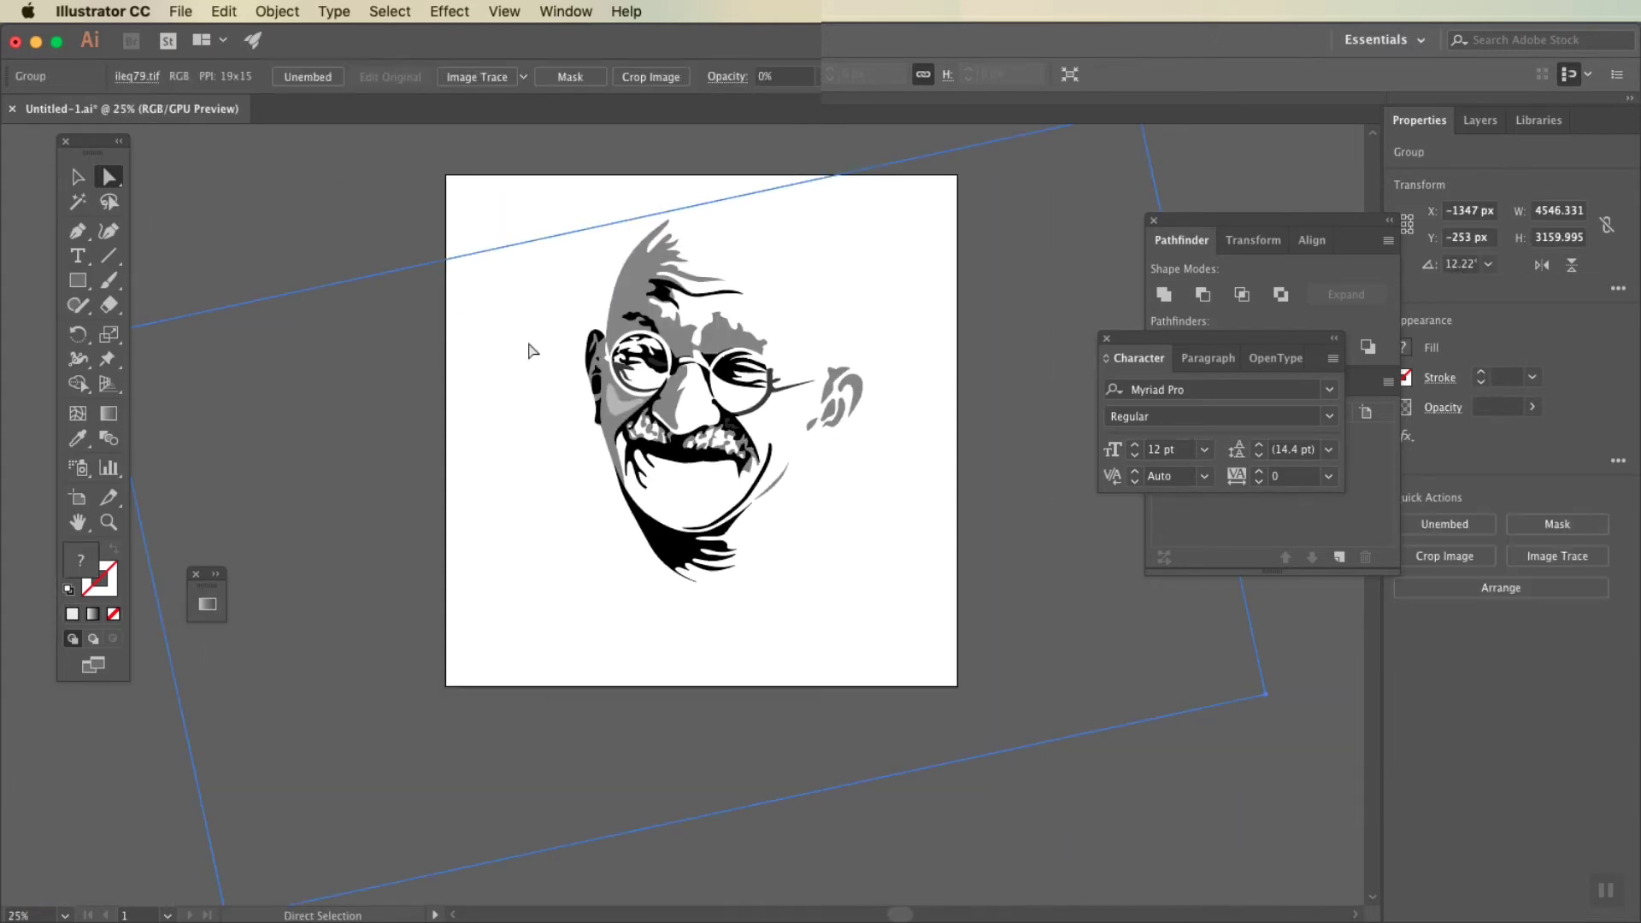
pyautogui.click(819, 76)
pyautogui.moveTo(740, 100); pyautogui.dragTo(812, 103)
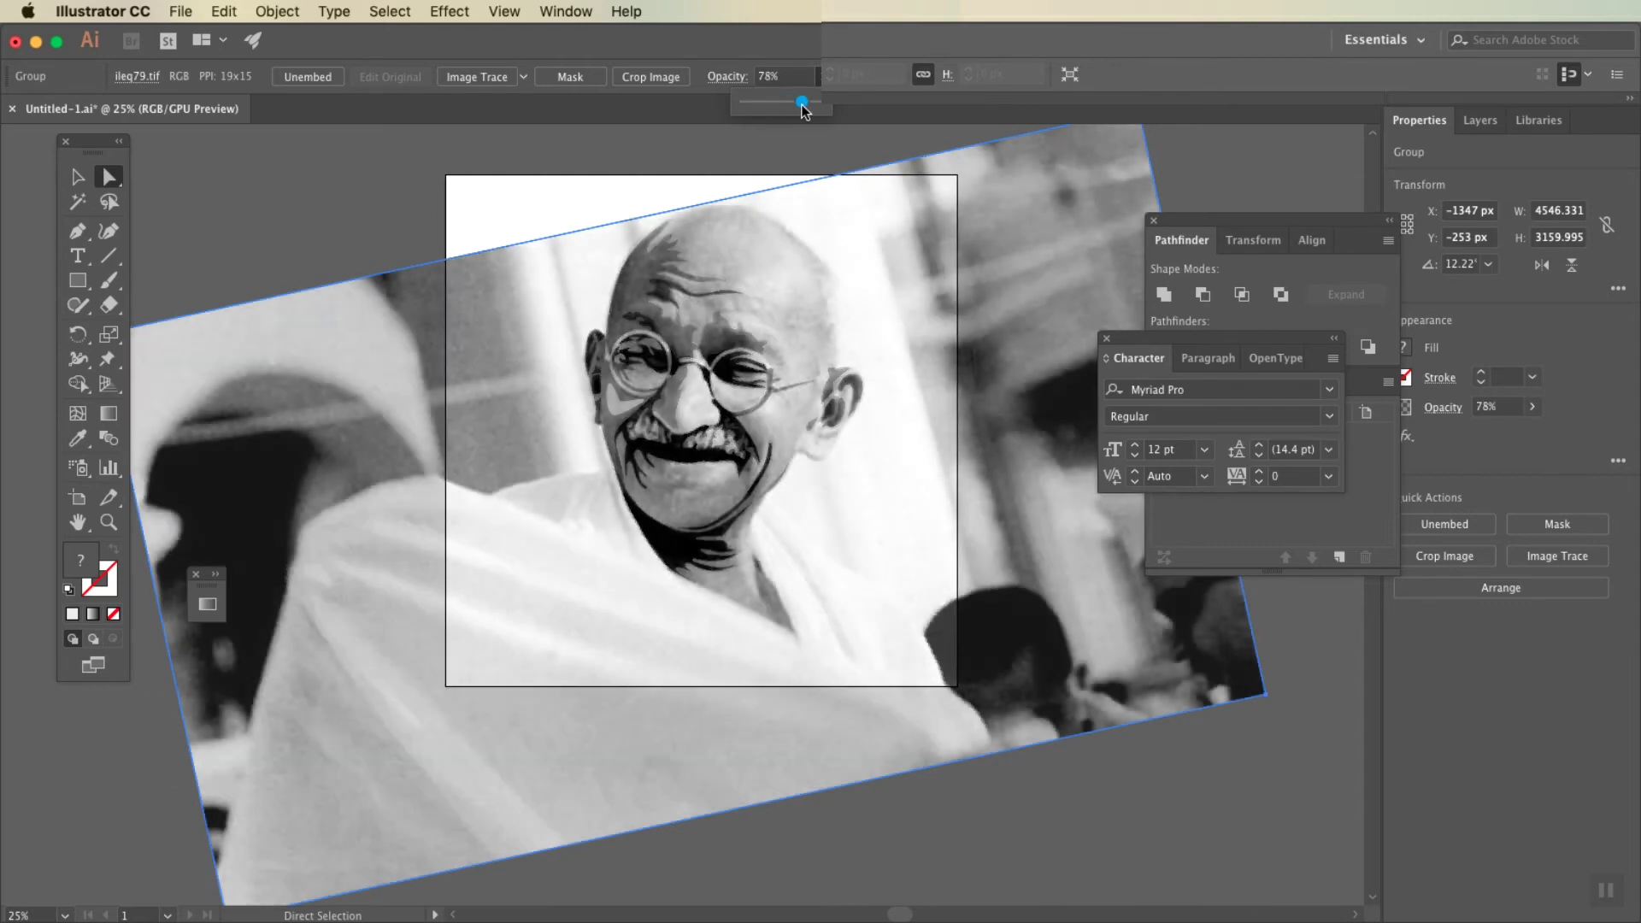
# Step: Pen-trace a closed grey outline around the mouth, cheek and chin
pyautogui.press('super+plus')
pyautogui.press('super+plus')
pyautogui.press('super+plus')
pyautogui.click(574, 464)
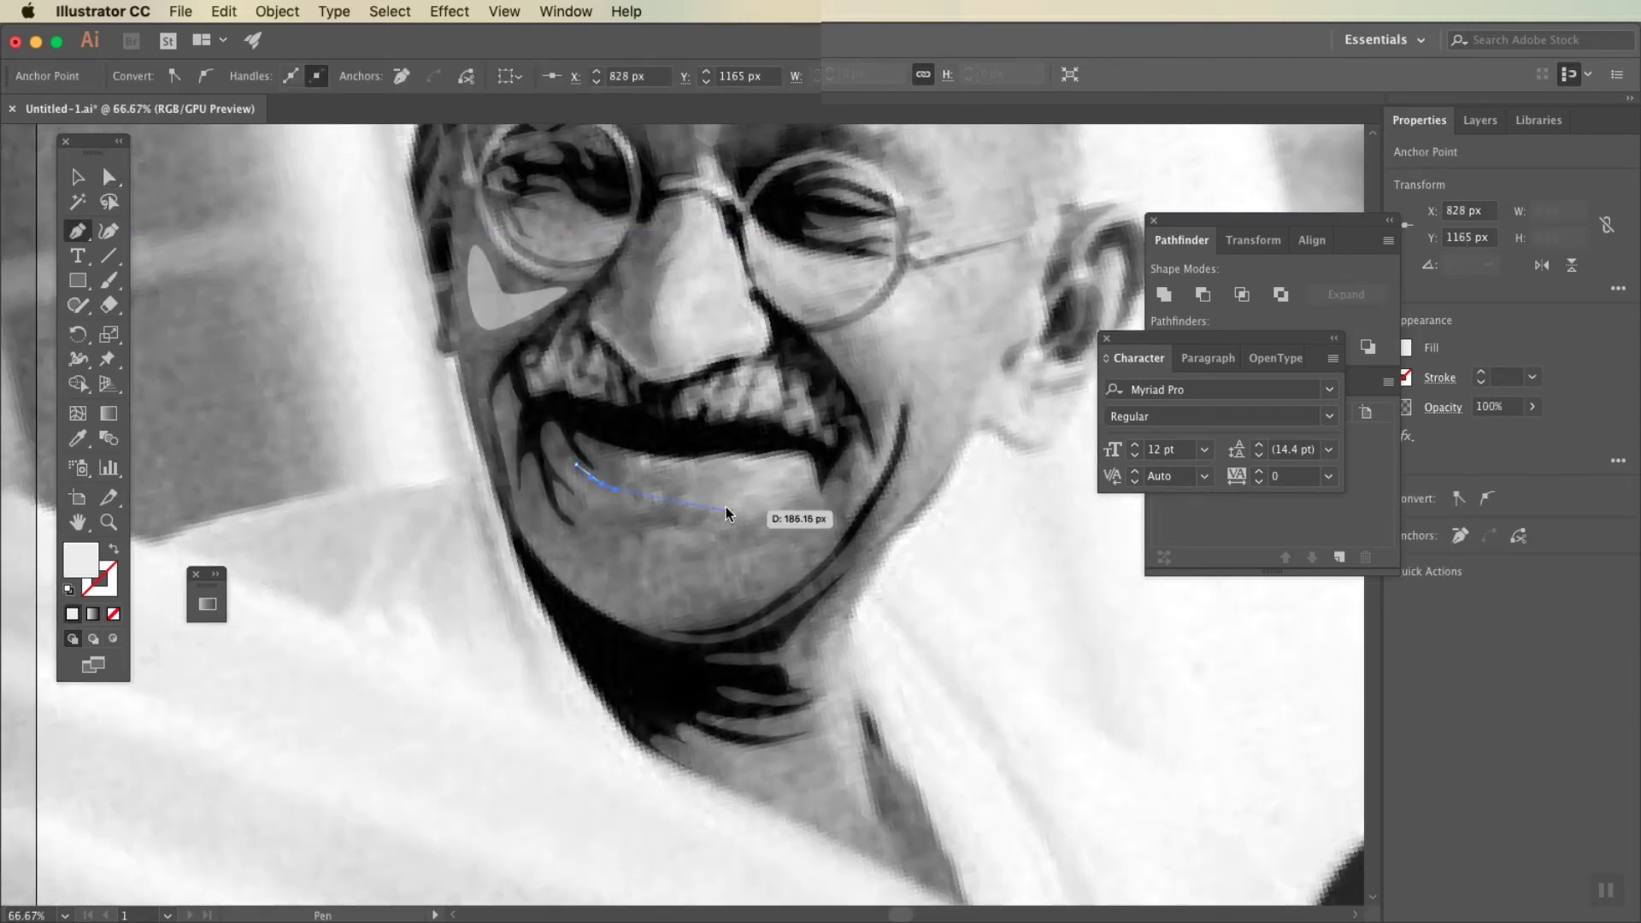
pyautogui.press('super+z')
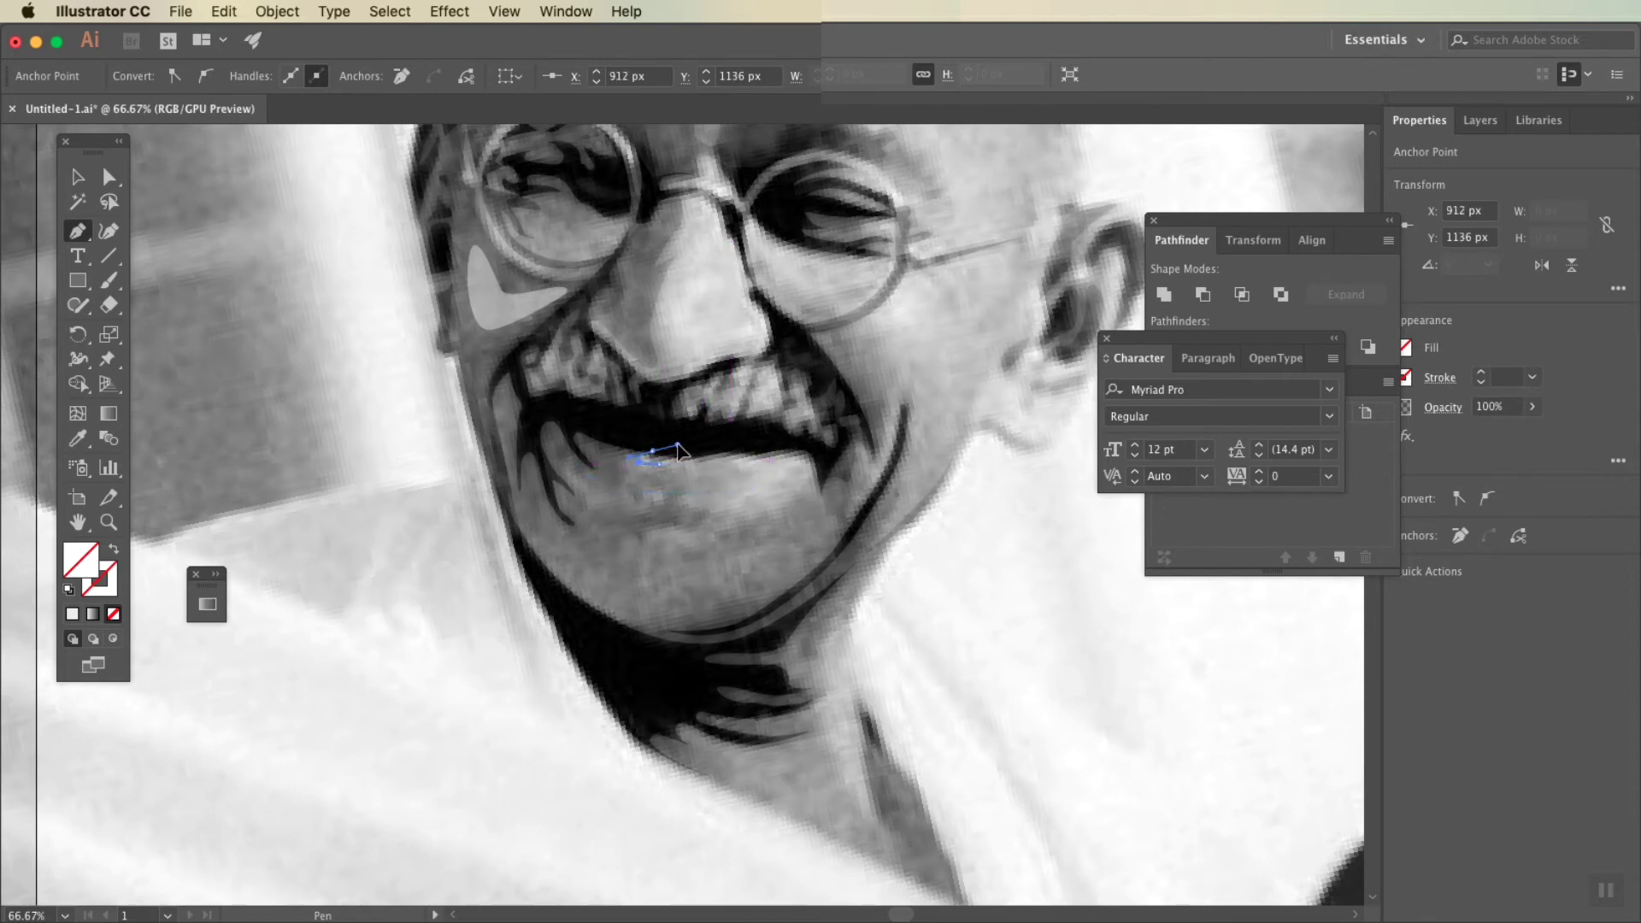
pyautogui.click(509, 363)
pyautogui.click(492, 421)
pyautogui.click(518, 535)
pyautogui.click(629, 636)
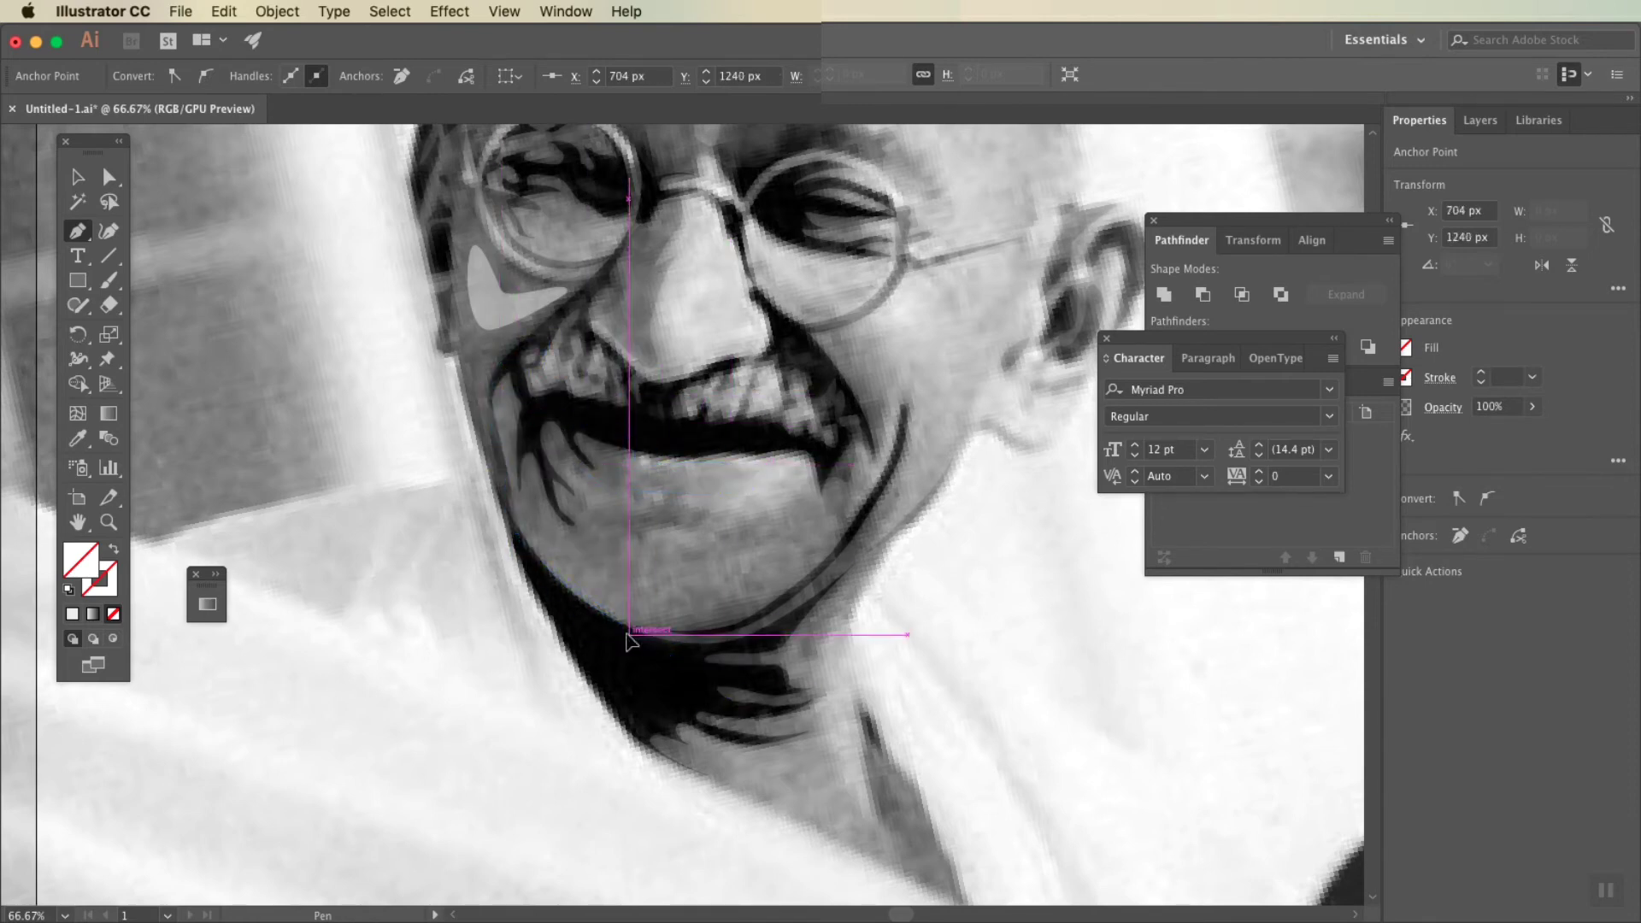
pyautogui.click(746, 652)
pyautogui.click(795, 630)
pyautogui.moveTo(889, 540)
pyautogui.mouseDown()
pyautogui.moveTo(902, 485)
pyautogui.moveTo(860, 480)
pyautogui.mouseUp()
pyautogui.click(819, 468)
# Step: Trace a lighter highlight shape along the lower lip
pyautogui.click(754, 520)
pyautogui.click(715, 530)
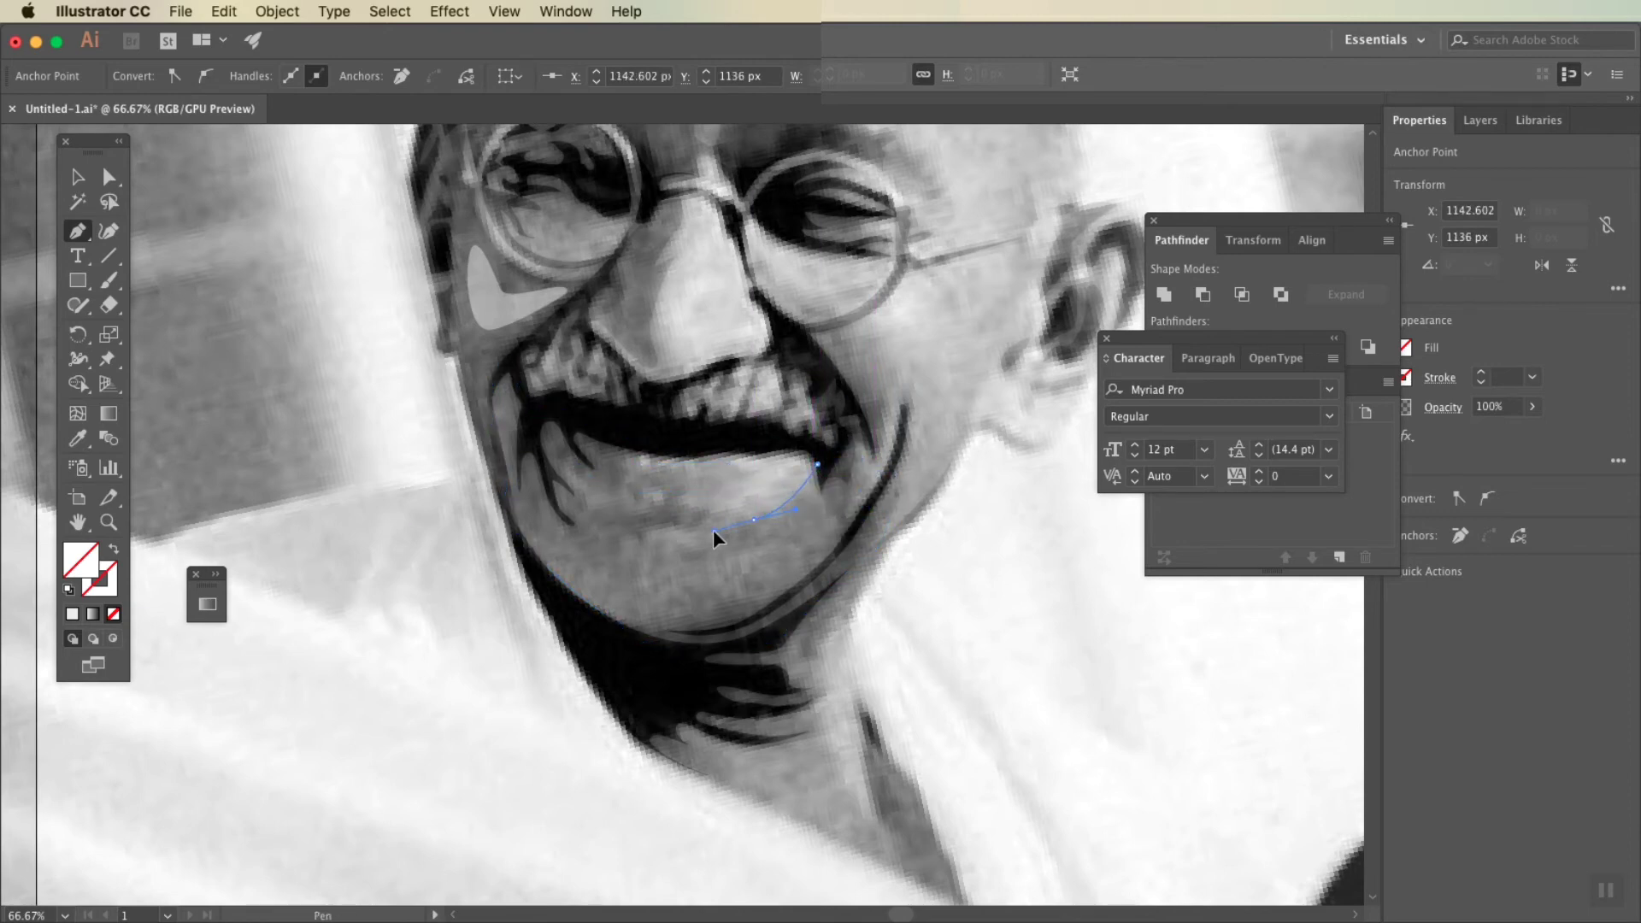
pyautogui.click(656, 543)
pyautogui.moveTo(704, 510); pyautogui.dragTo(665, 512)
pyautogui.moveTo(576, 465); pyautogui.dragTo(580, 476)
# Step: Set the reference photo's opacity back to 0%
pyautogui.click(798, 127)
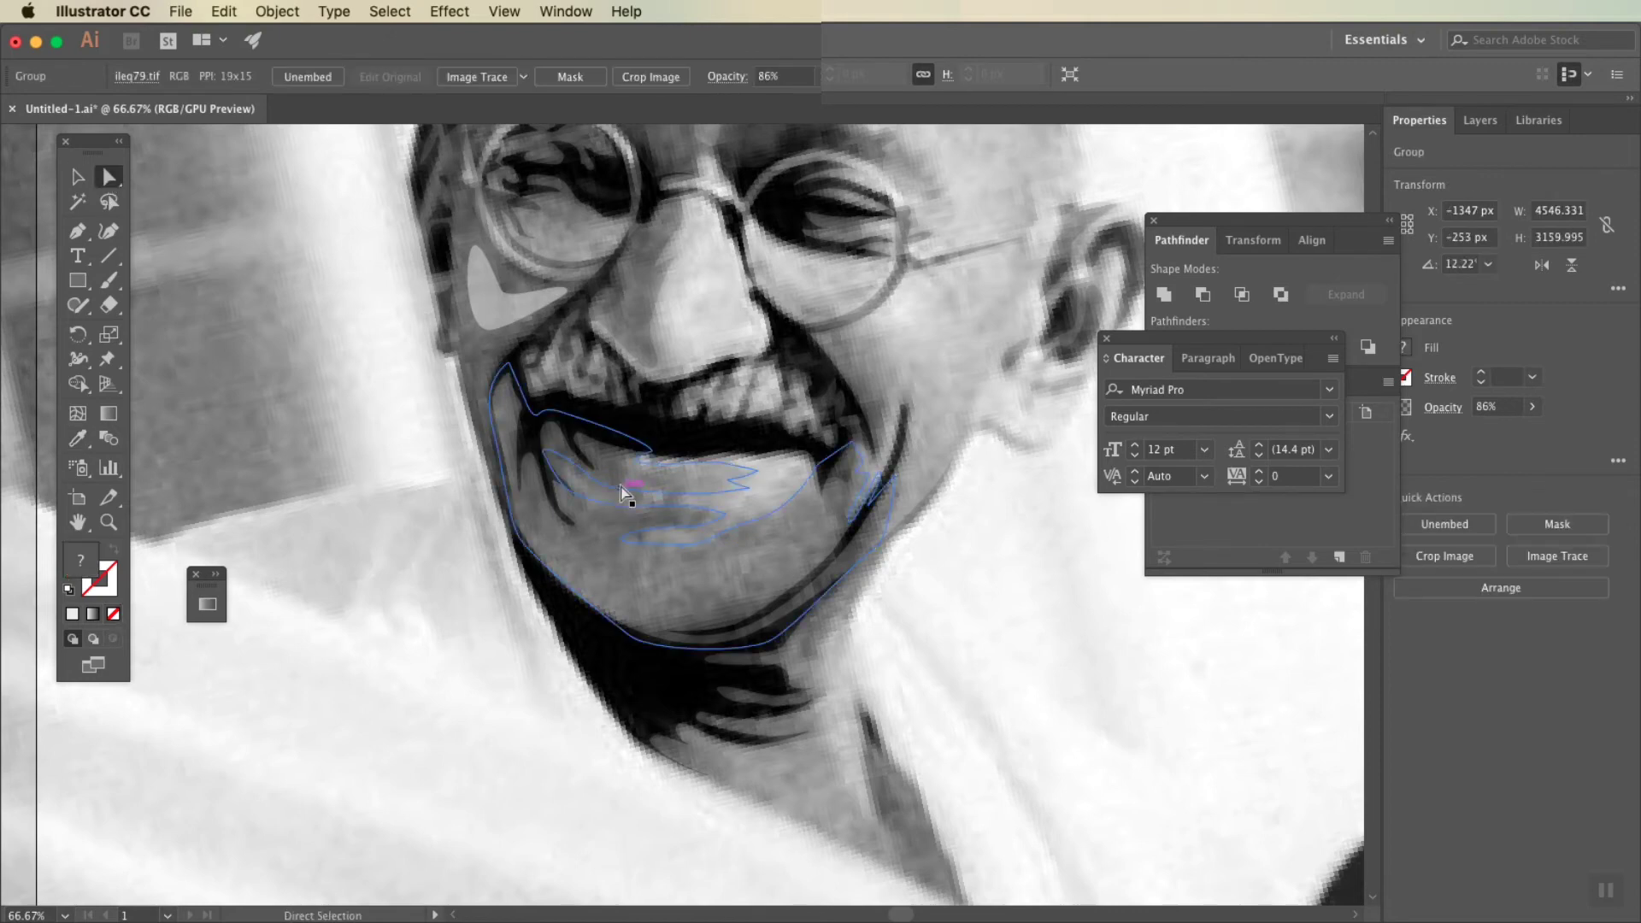
pyautogui.press('a')
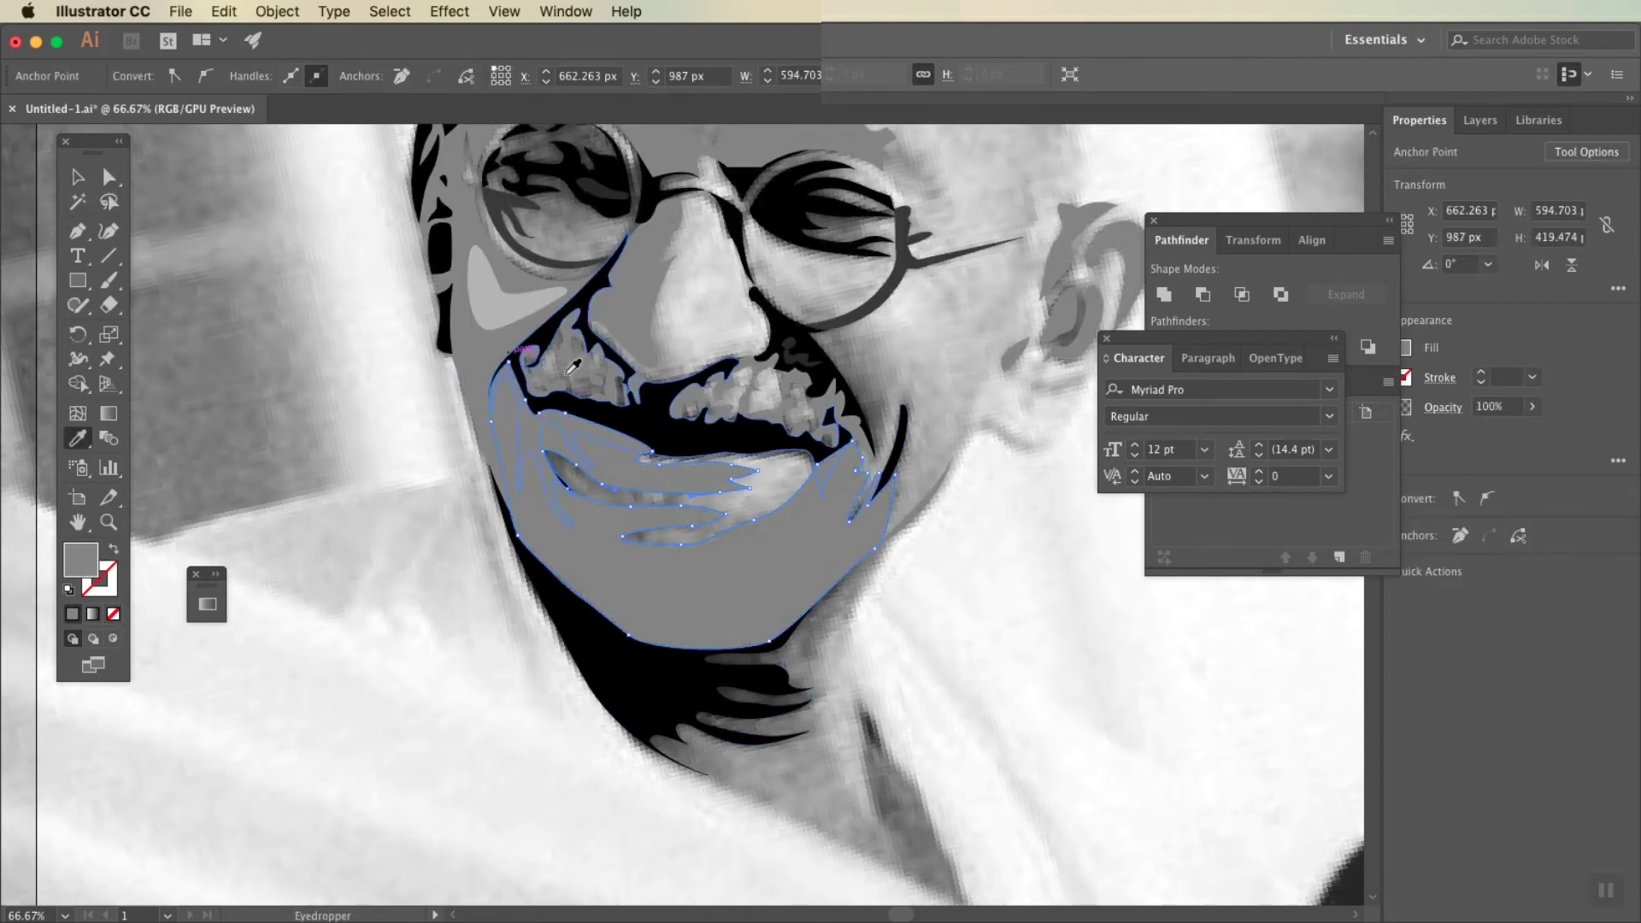
pyautogui.click(814, 76)
pyautogui.moveTo(808, 102); pyautogui.dragTo(691, 103)
# Step: Change the grey face shape's fill colour to a5a5a5
pyautogui.press('super+minus')
pyautogui.press('super+minus')
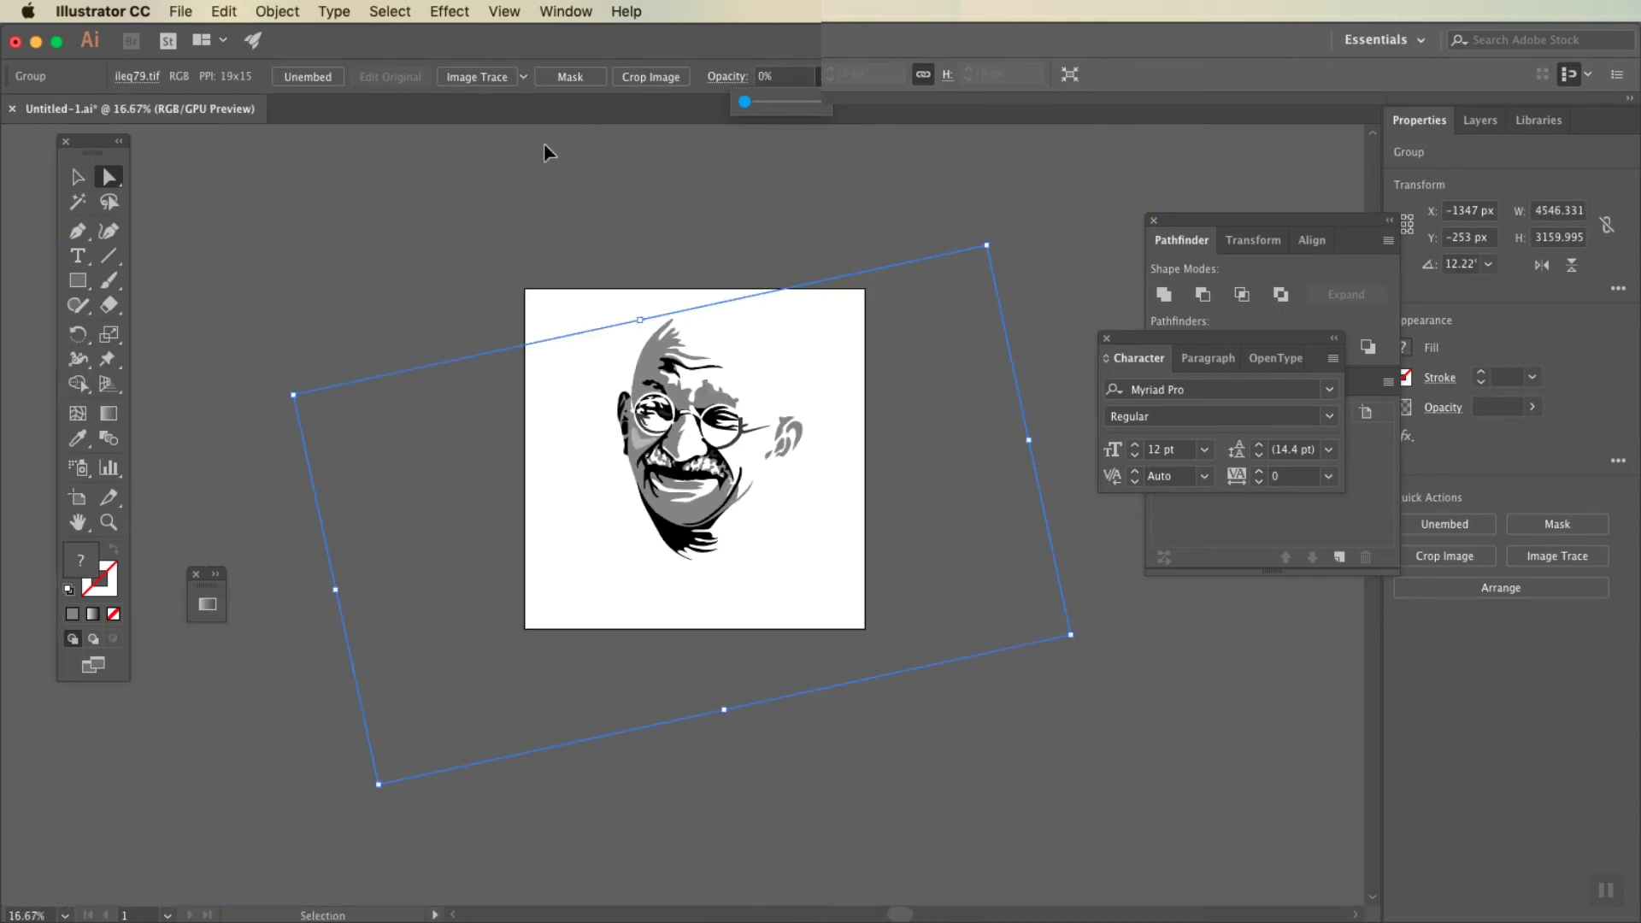
pyautogui.click(580, 396)
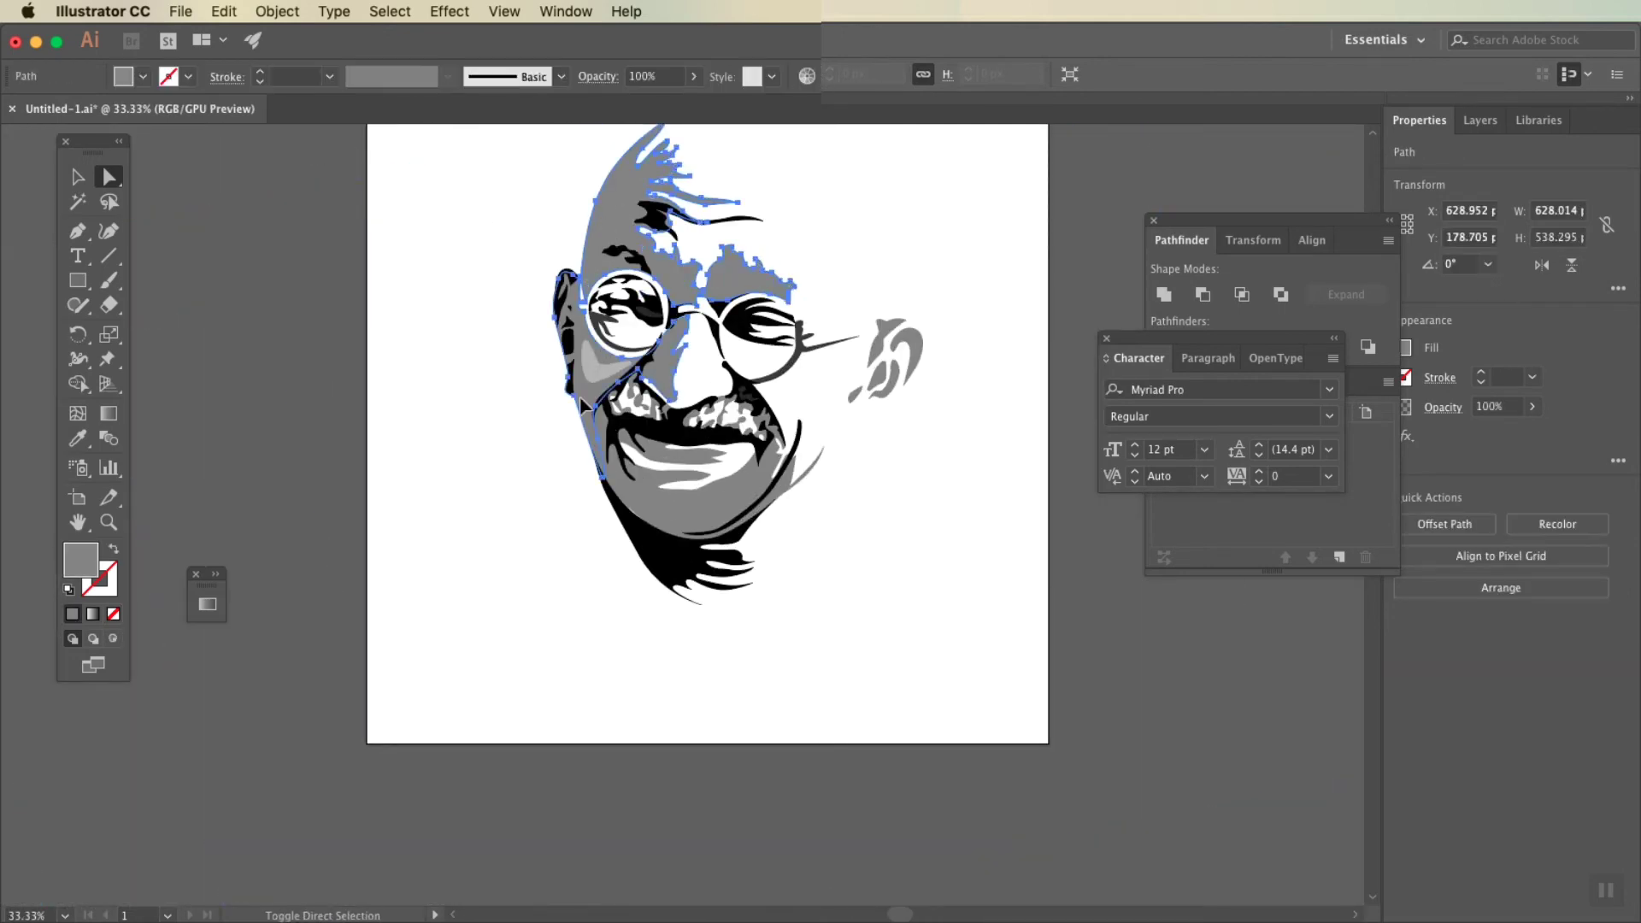
pyautogui.doubleClick(92, 565)
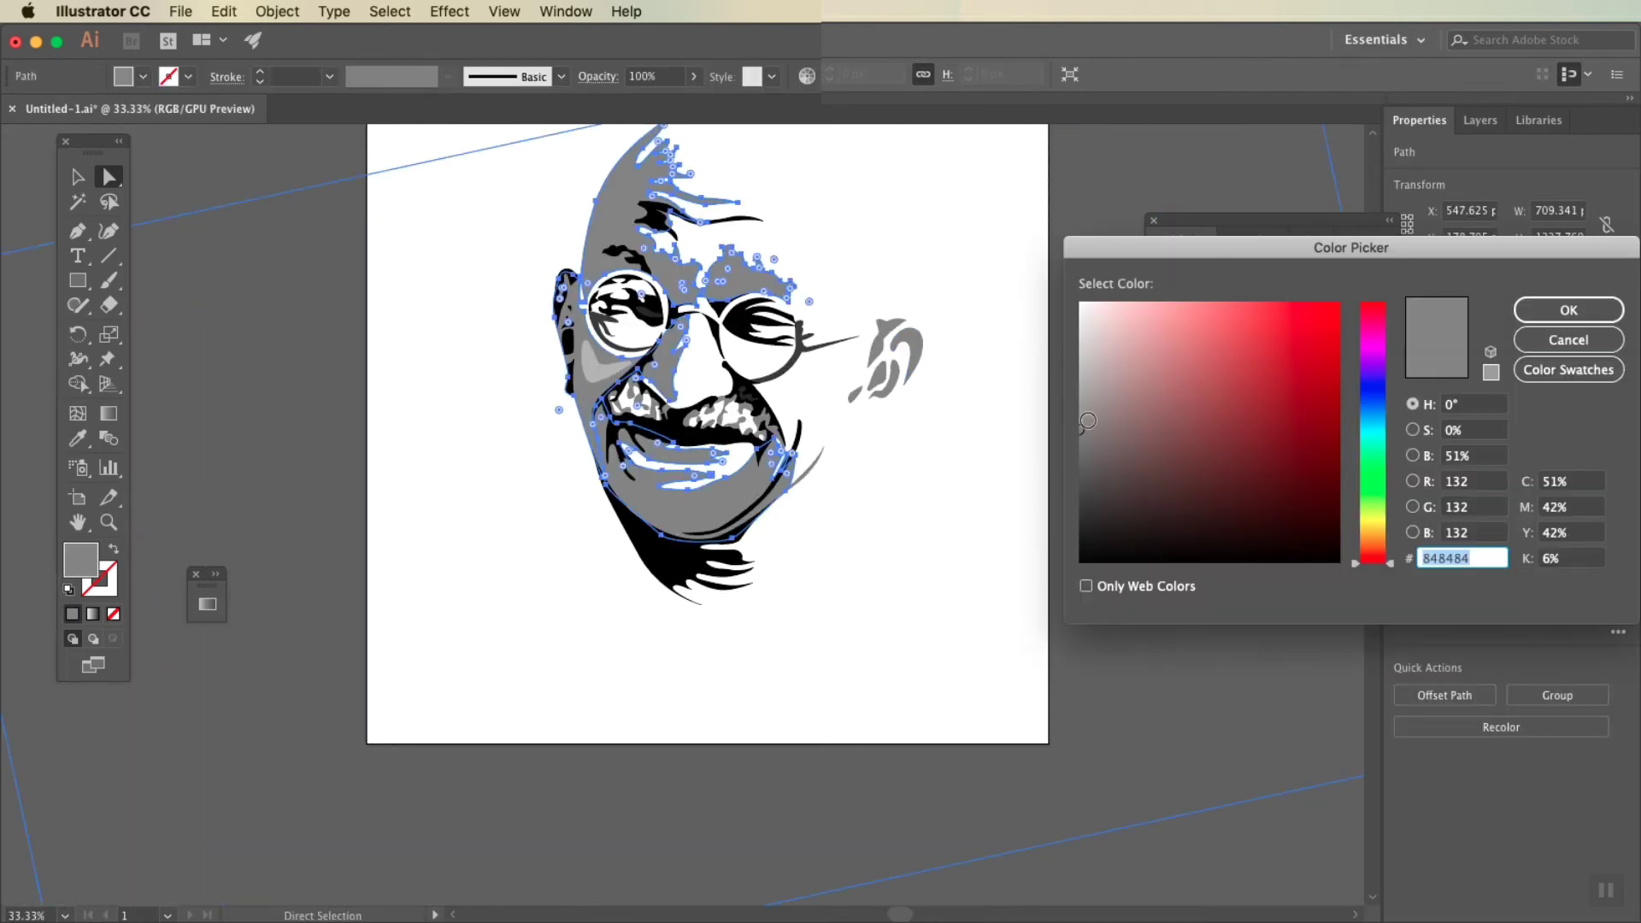
pyautogui.click(1549, 315)
# Step: Bring the reference photo back at 73% opacity
pyautogui.click(203, 197)
pyautogui.click(516, 182)
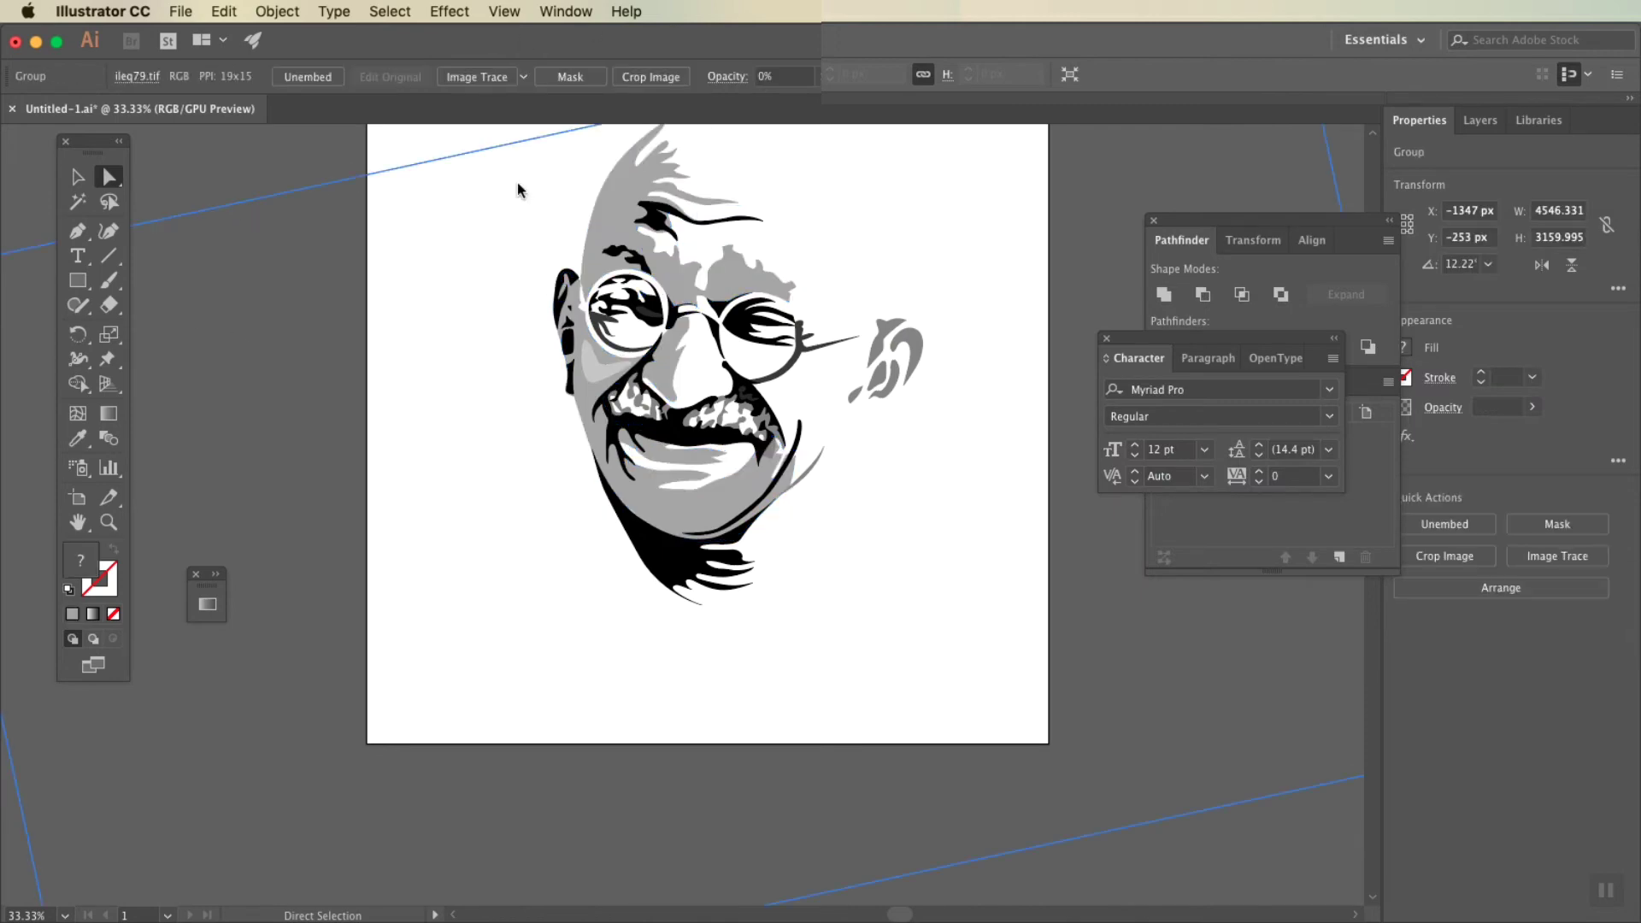
pyautogui.press('super+shift+a')
pyautogui.click(500, 226)
pyautogui.moveTo(814, 101); pyautogui.dragTo(762, 104)
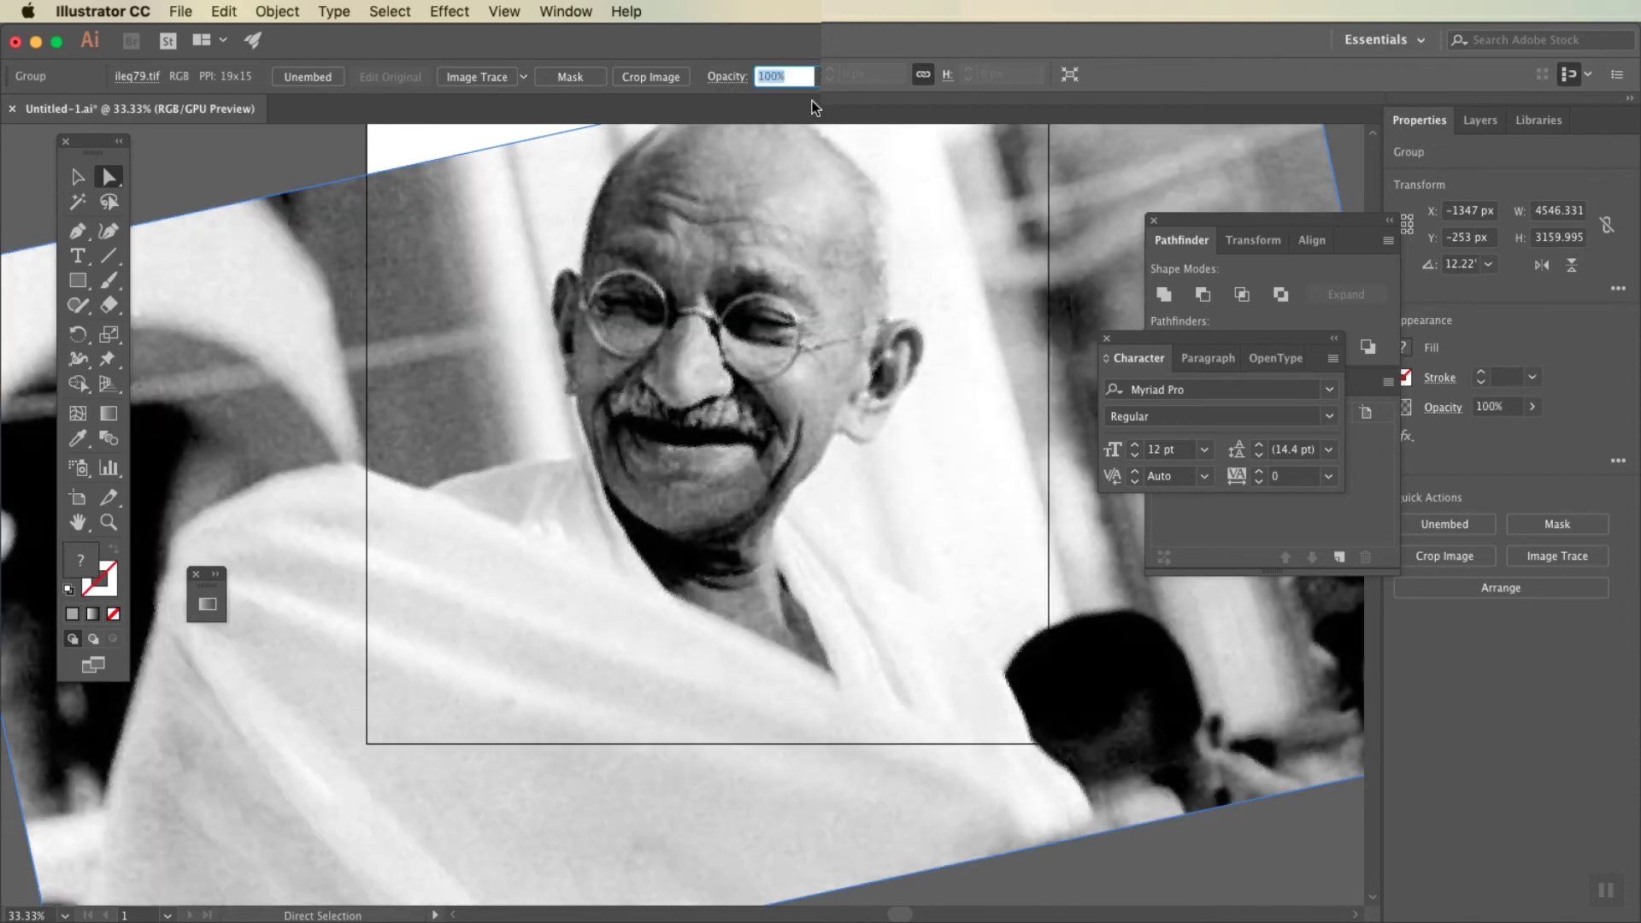
pyautogui.moveTo(763, 106); pyautogui.dragTo(799, 103)
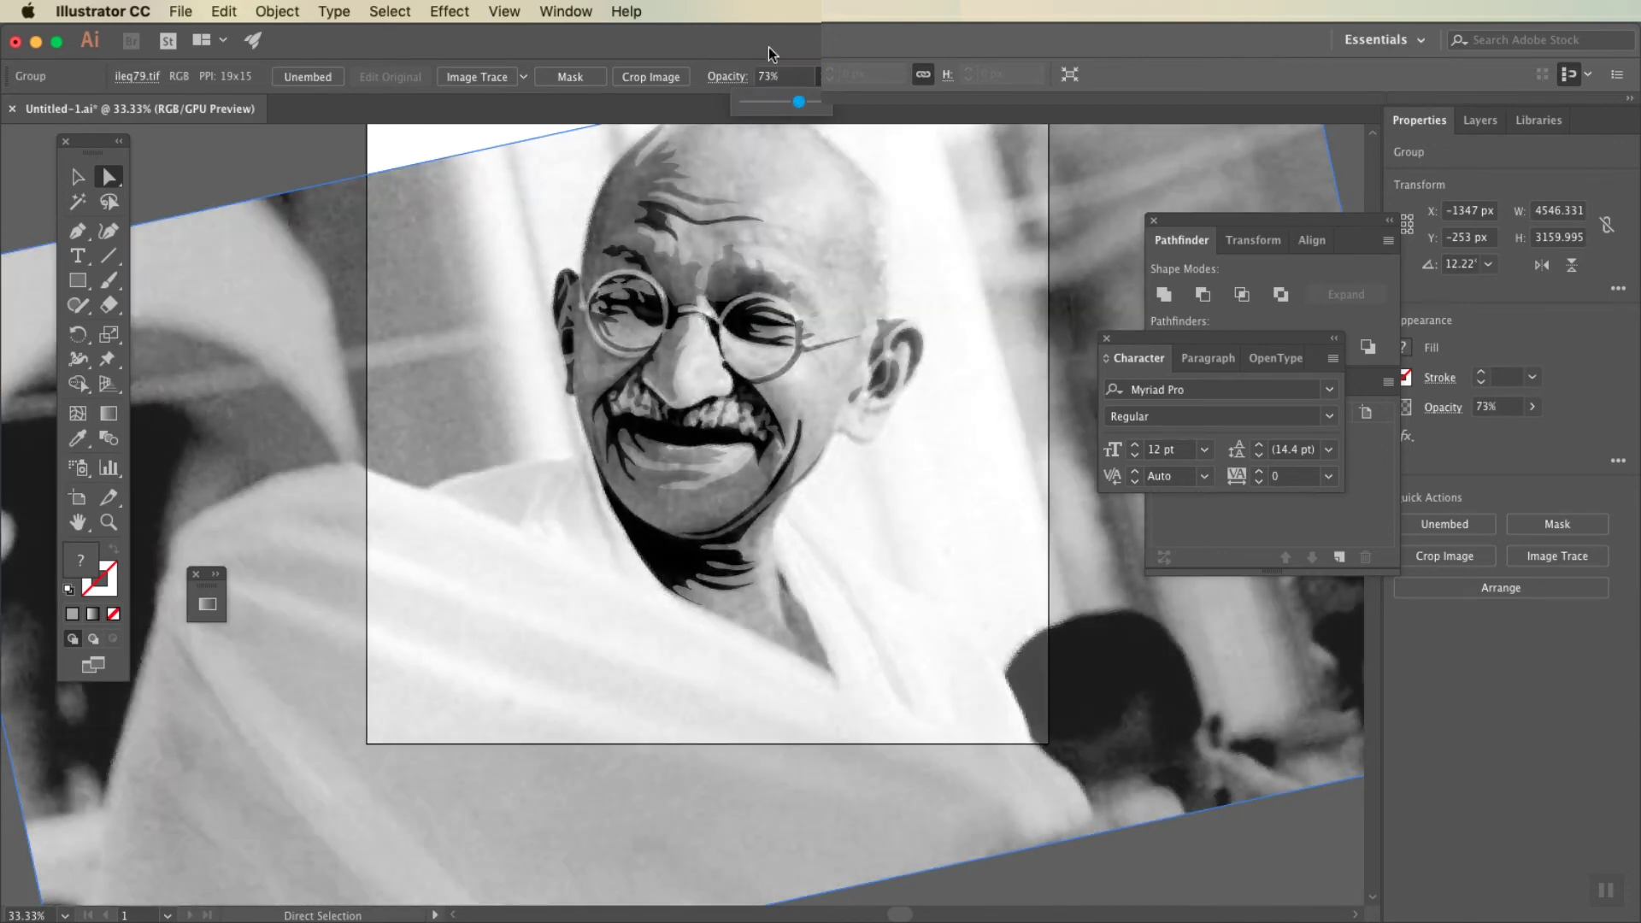
# Step: Zoom in on the glasses and start a pen path on the left lens rim
pyautogui.press('super+plus')
pyautogui.moveTo(700, 527); pyautogui.dragTo(705, 599)
pyautogui.press('p')
pyautogui.click(680, 549)
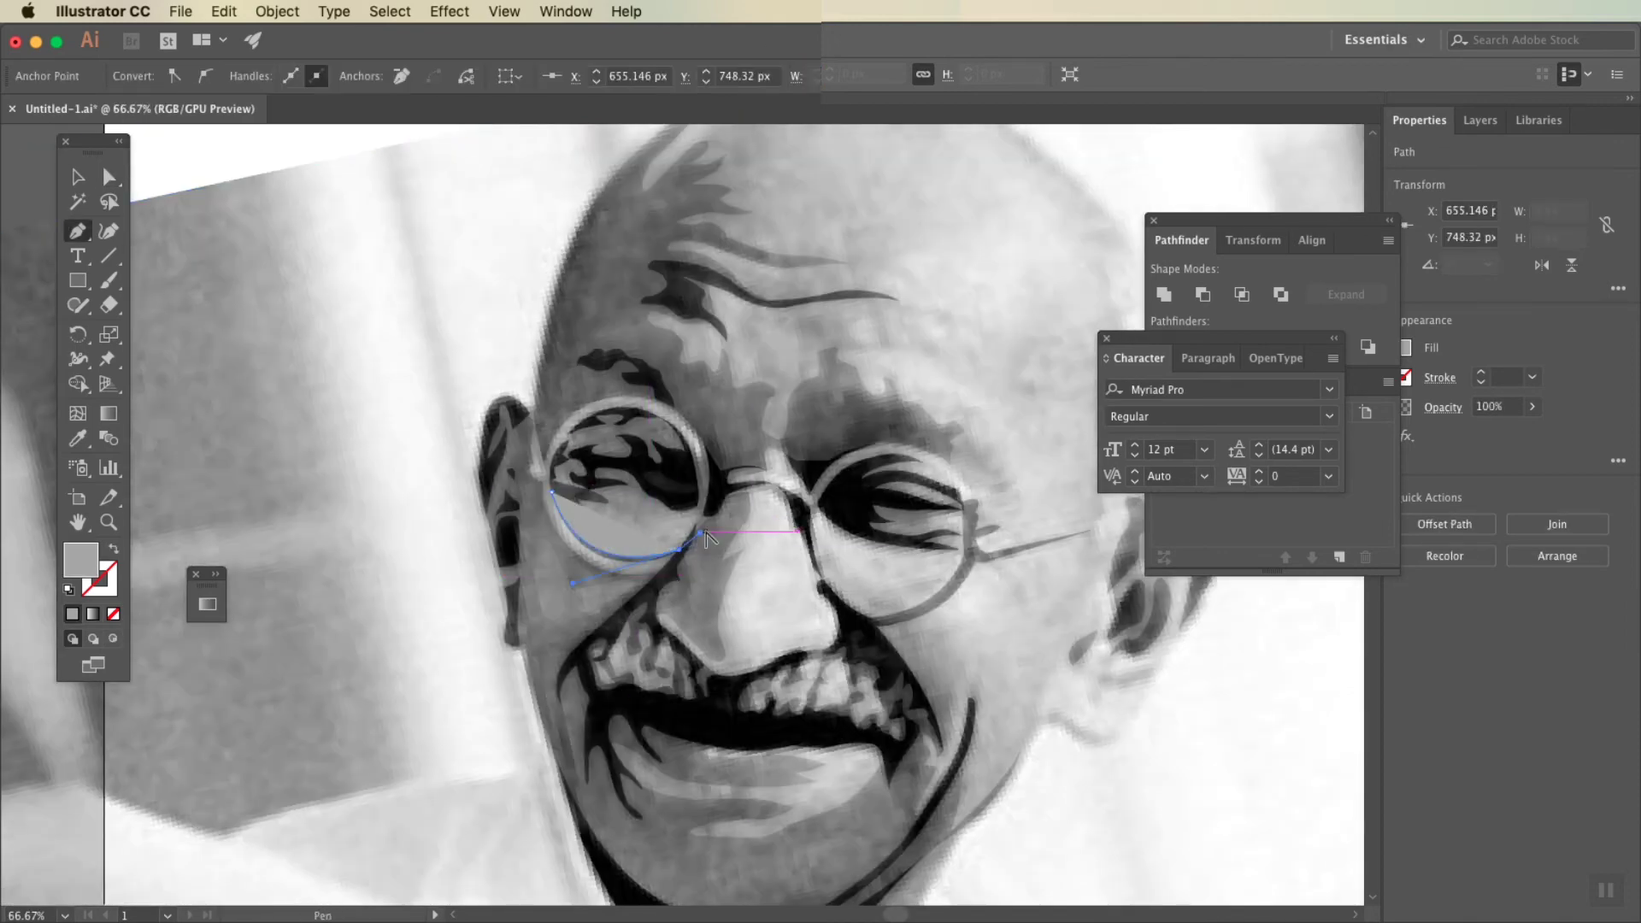
# Step: Trace a shape around the left lens, then delete it as unwanted
pyautogui.click(670, 399)
pyautogui.click(579, 454)
pyautogui.click(572, 489)
pyautogui.click(679, 549)
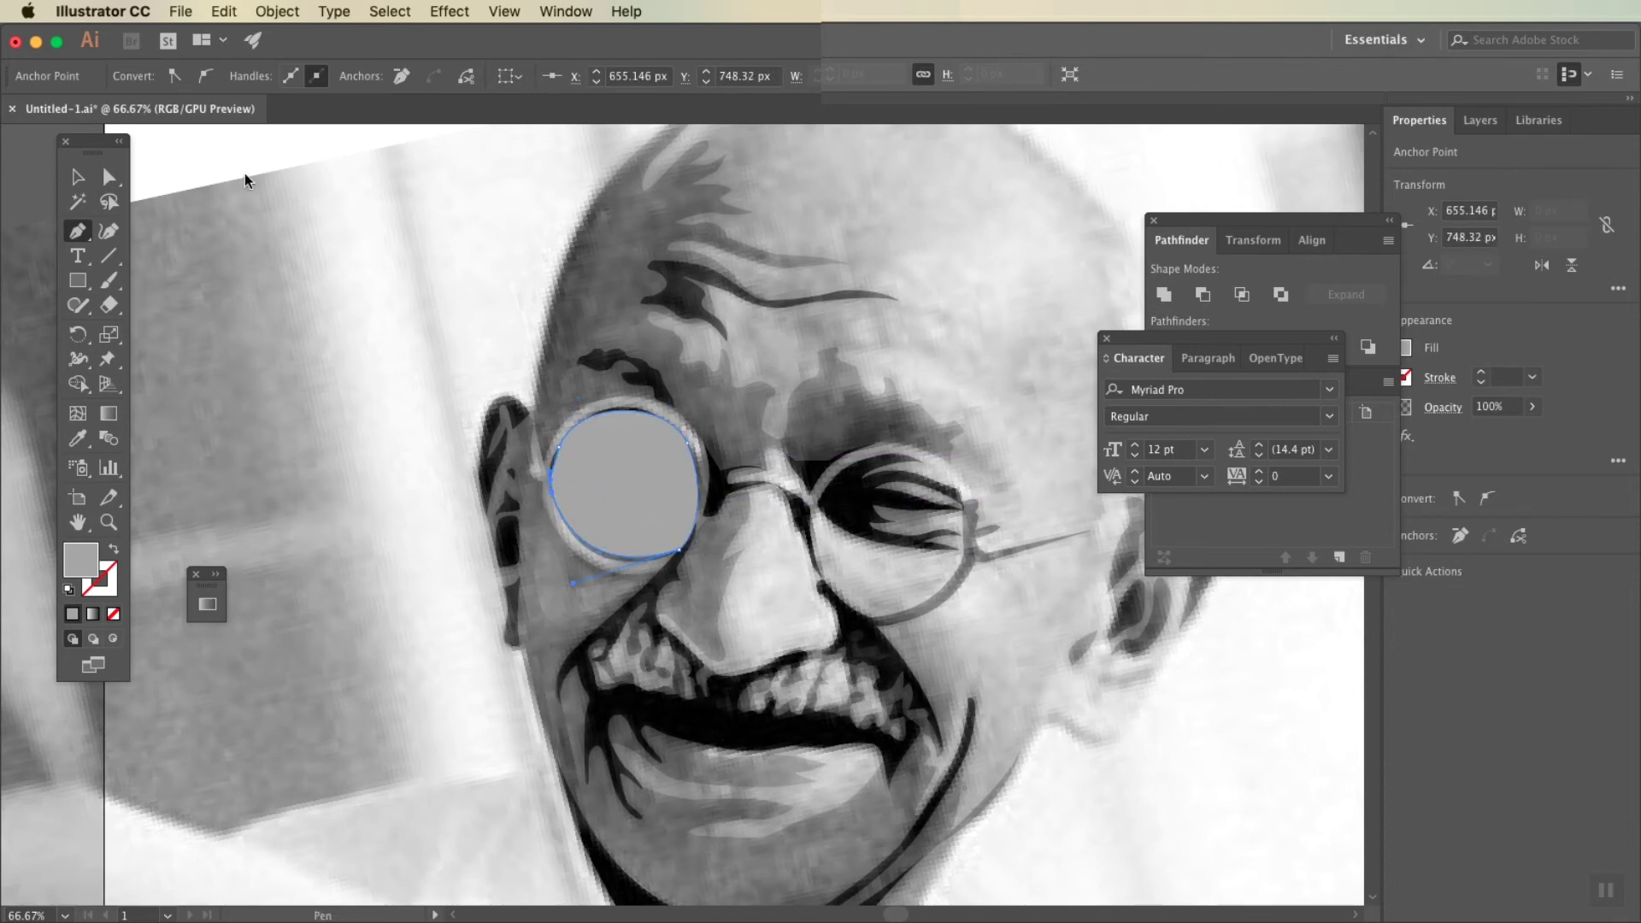
pyautogui.click(109, 176)
pyautogui.press('Delete')
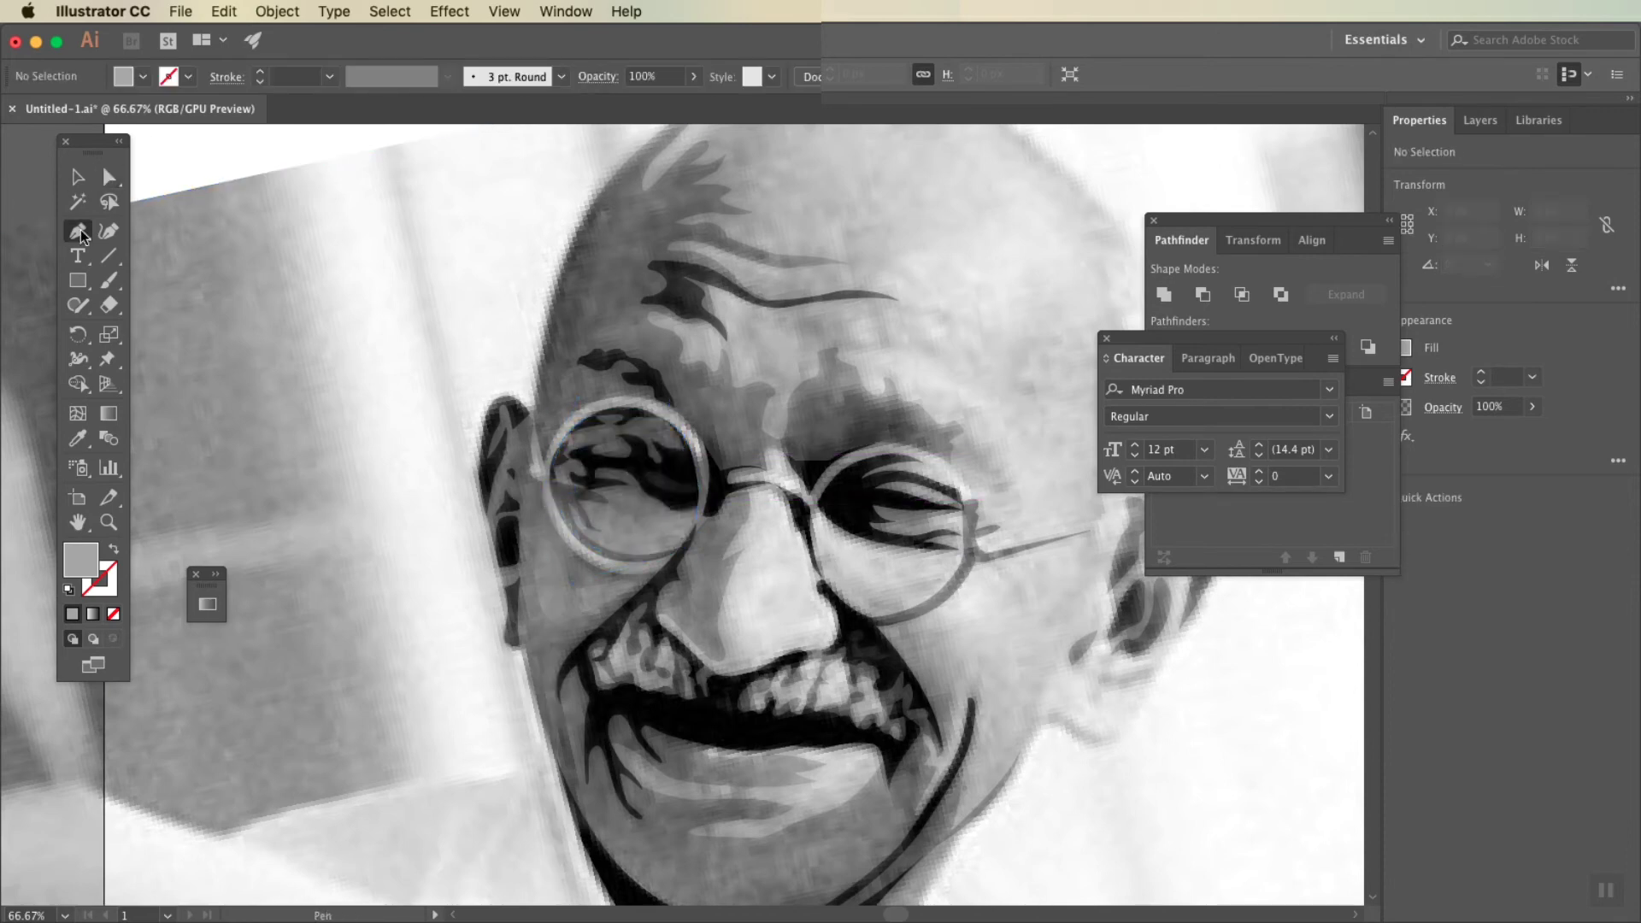
# Step: Trace an unfilled glare shape inside the right lens
pyautogui.click(955, 531)
pyautogui.click(903, 606)
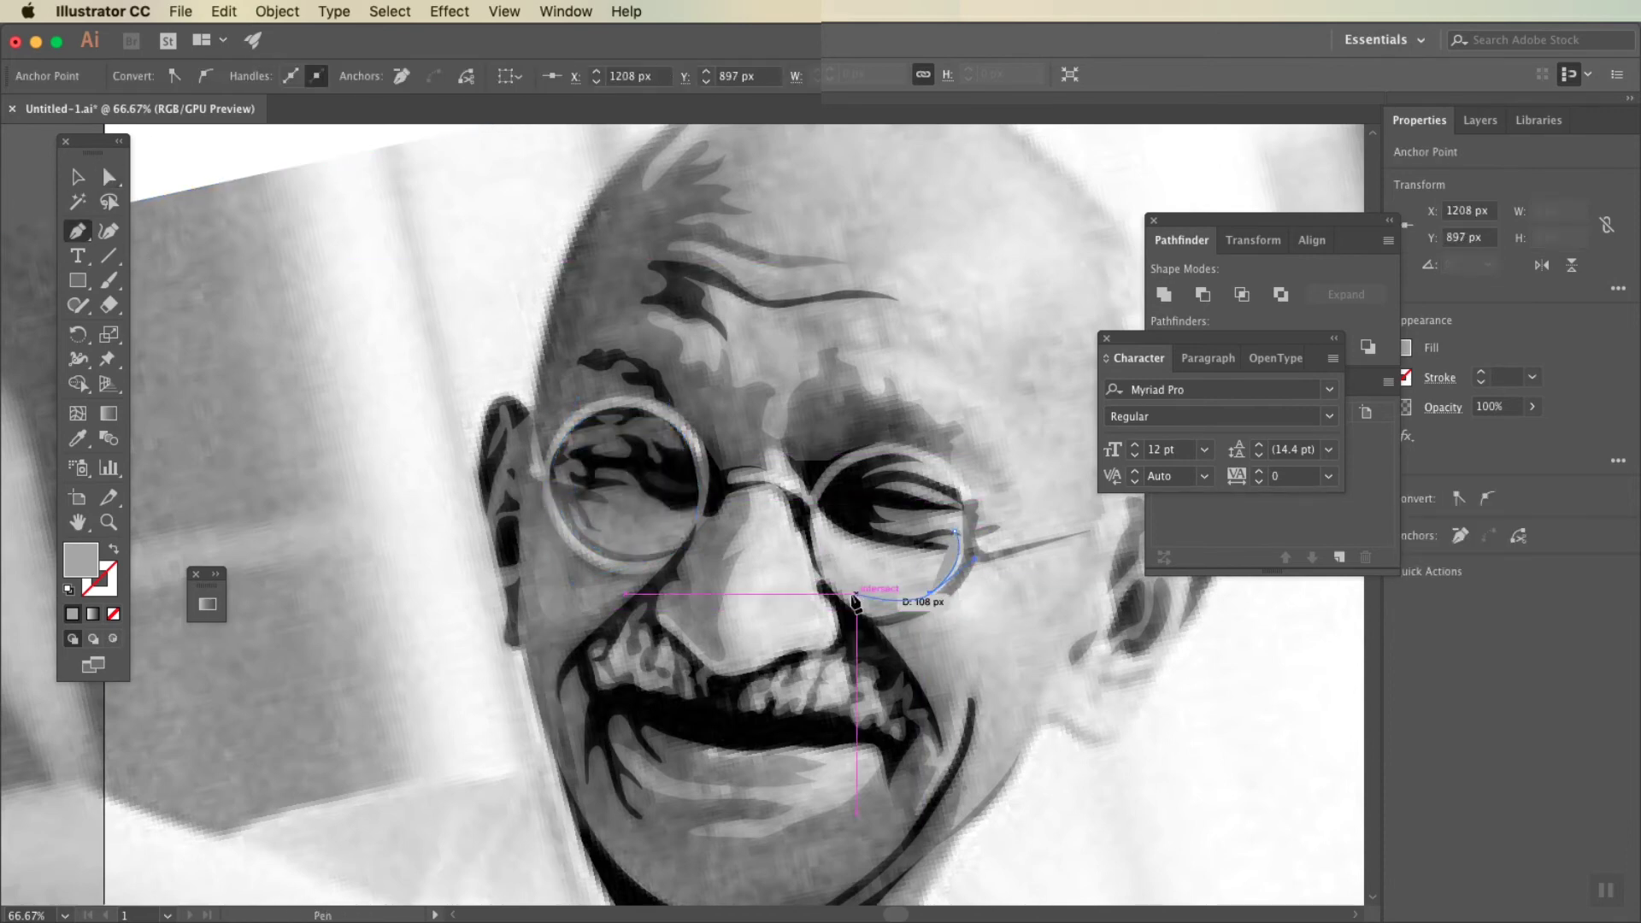
pyautogui.press('super+plus')
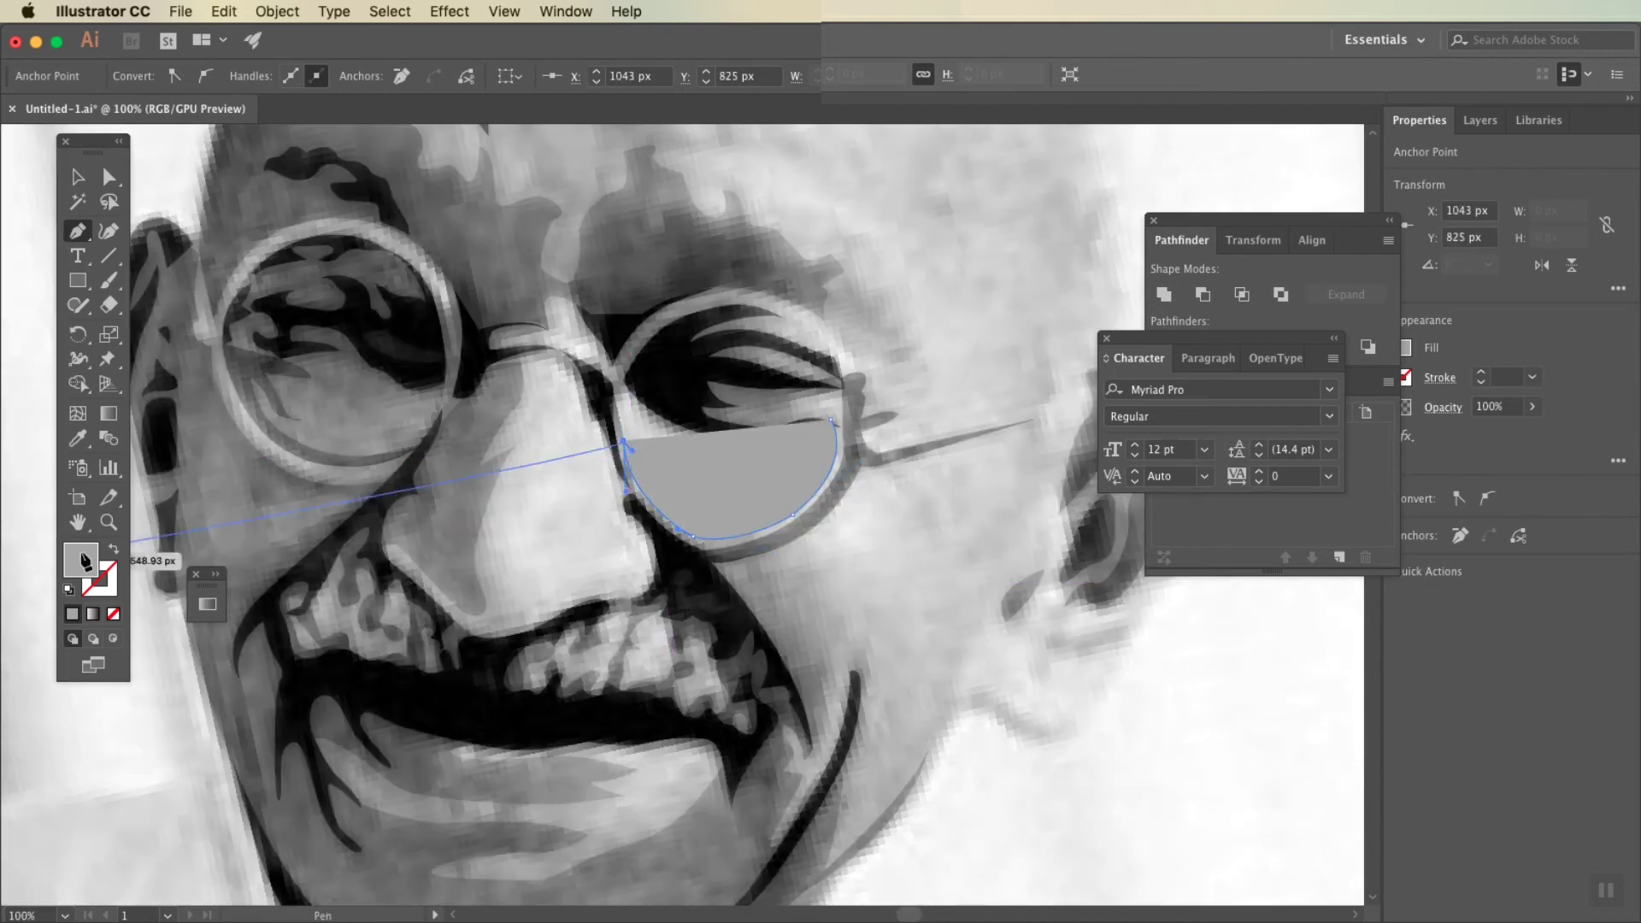
pyautogui.press('/')
pyautogui.click(631, 451)
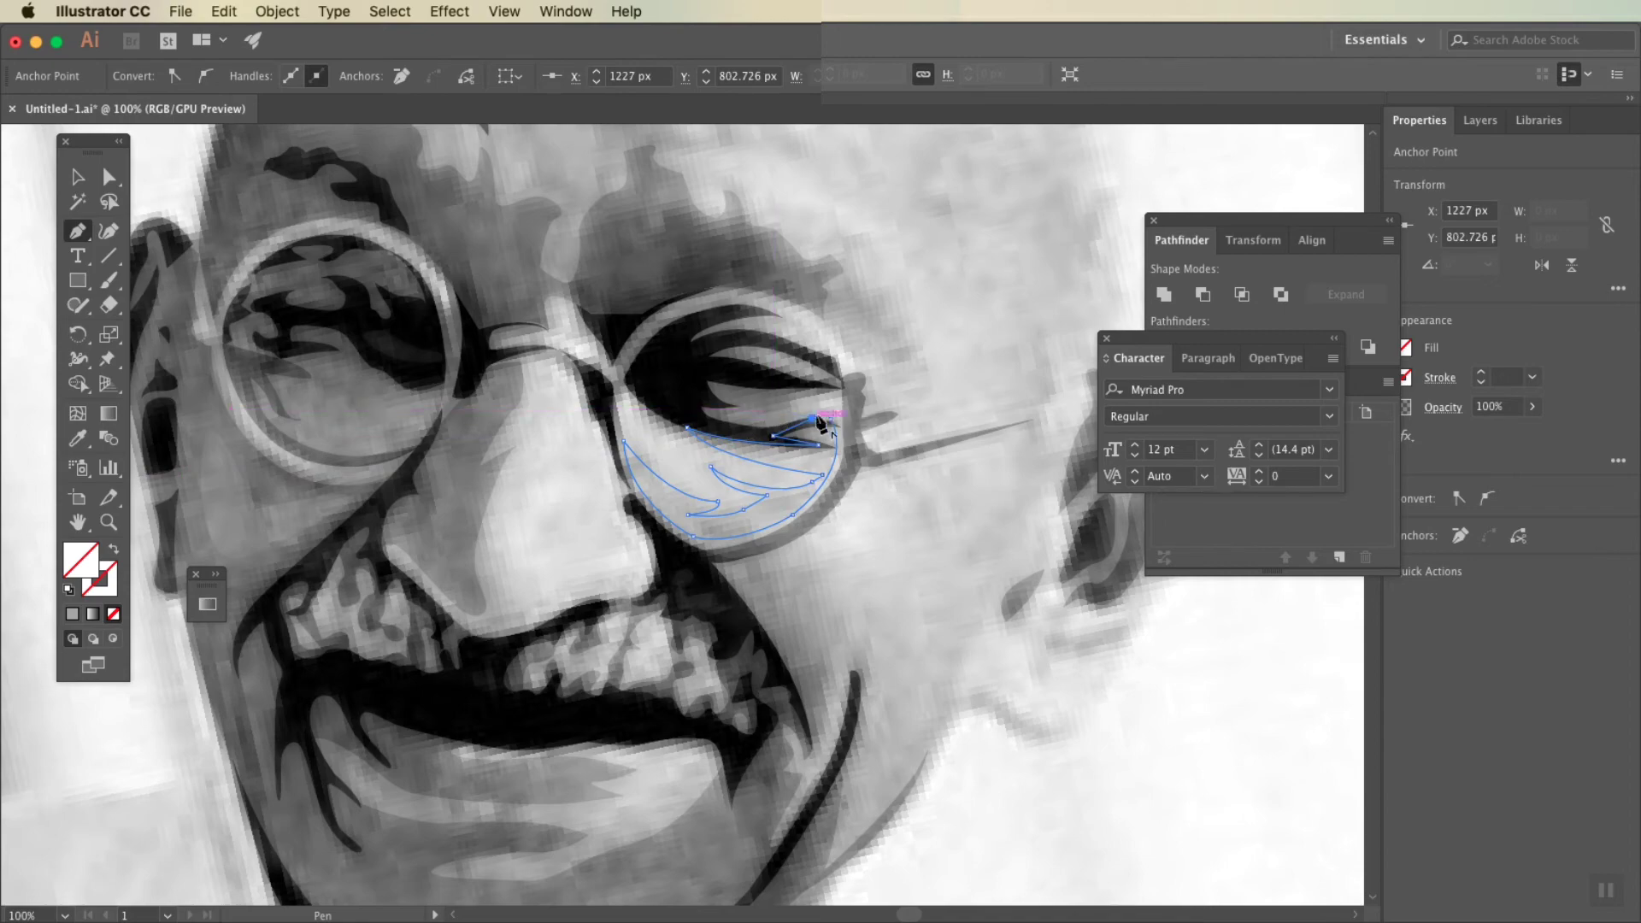
pyautogui.click(789, 402)
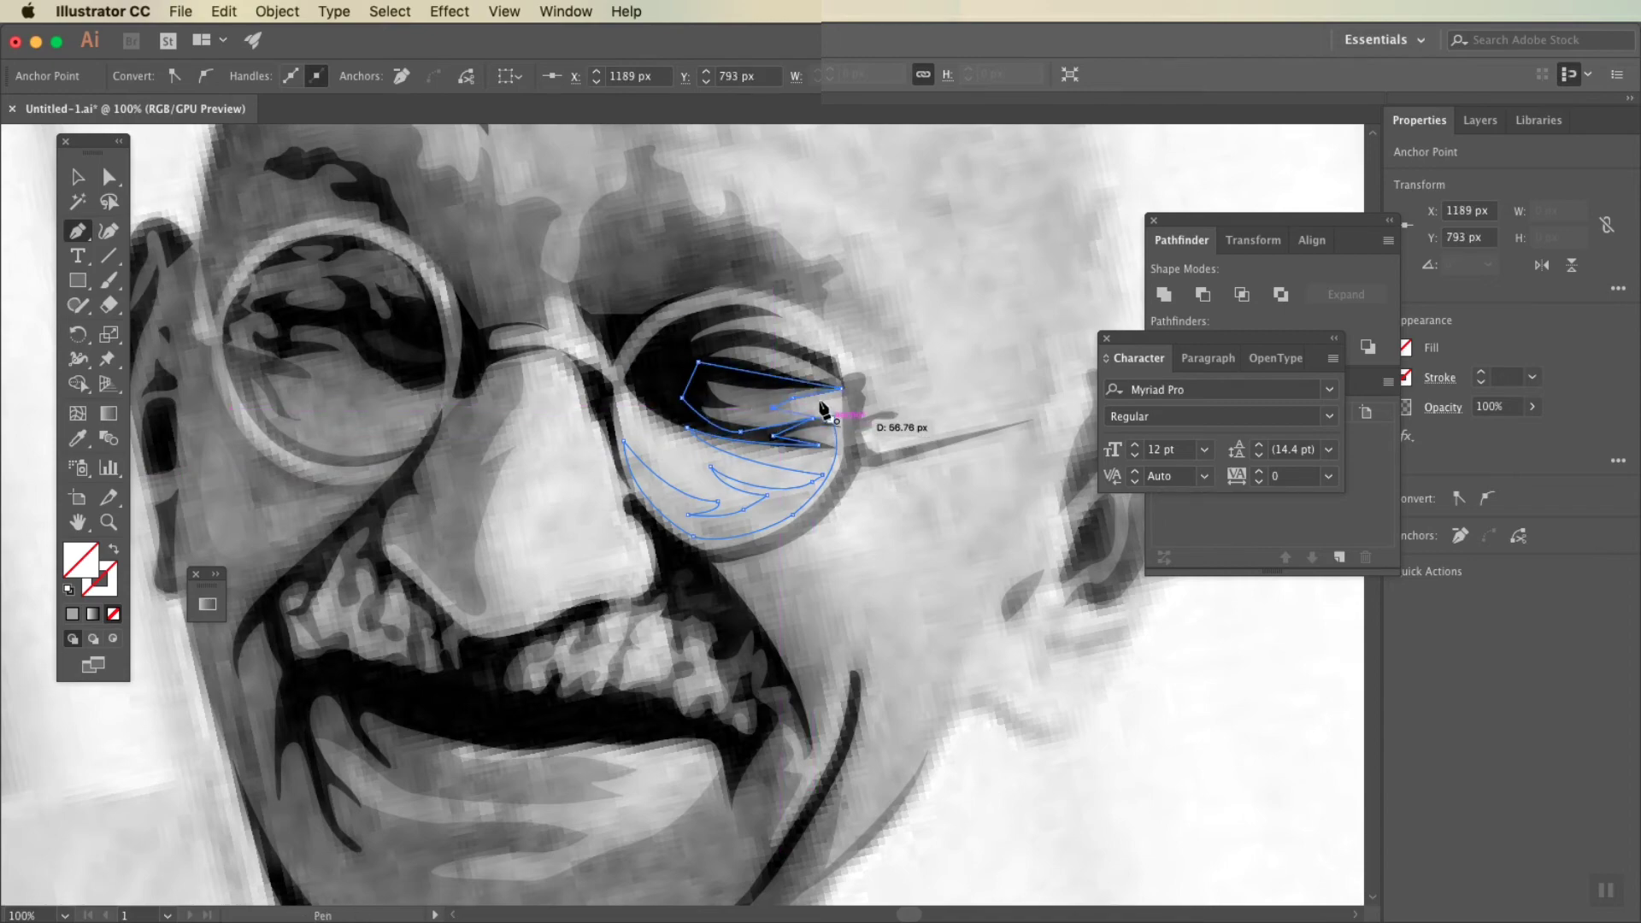
pyautogui.press('i')
# Step: Fade the reference photo out completely to check the lens glare
pyautogui.click(934, 656)
pyautogui.press('super+minus')
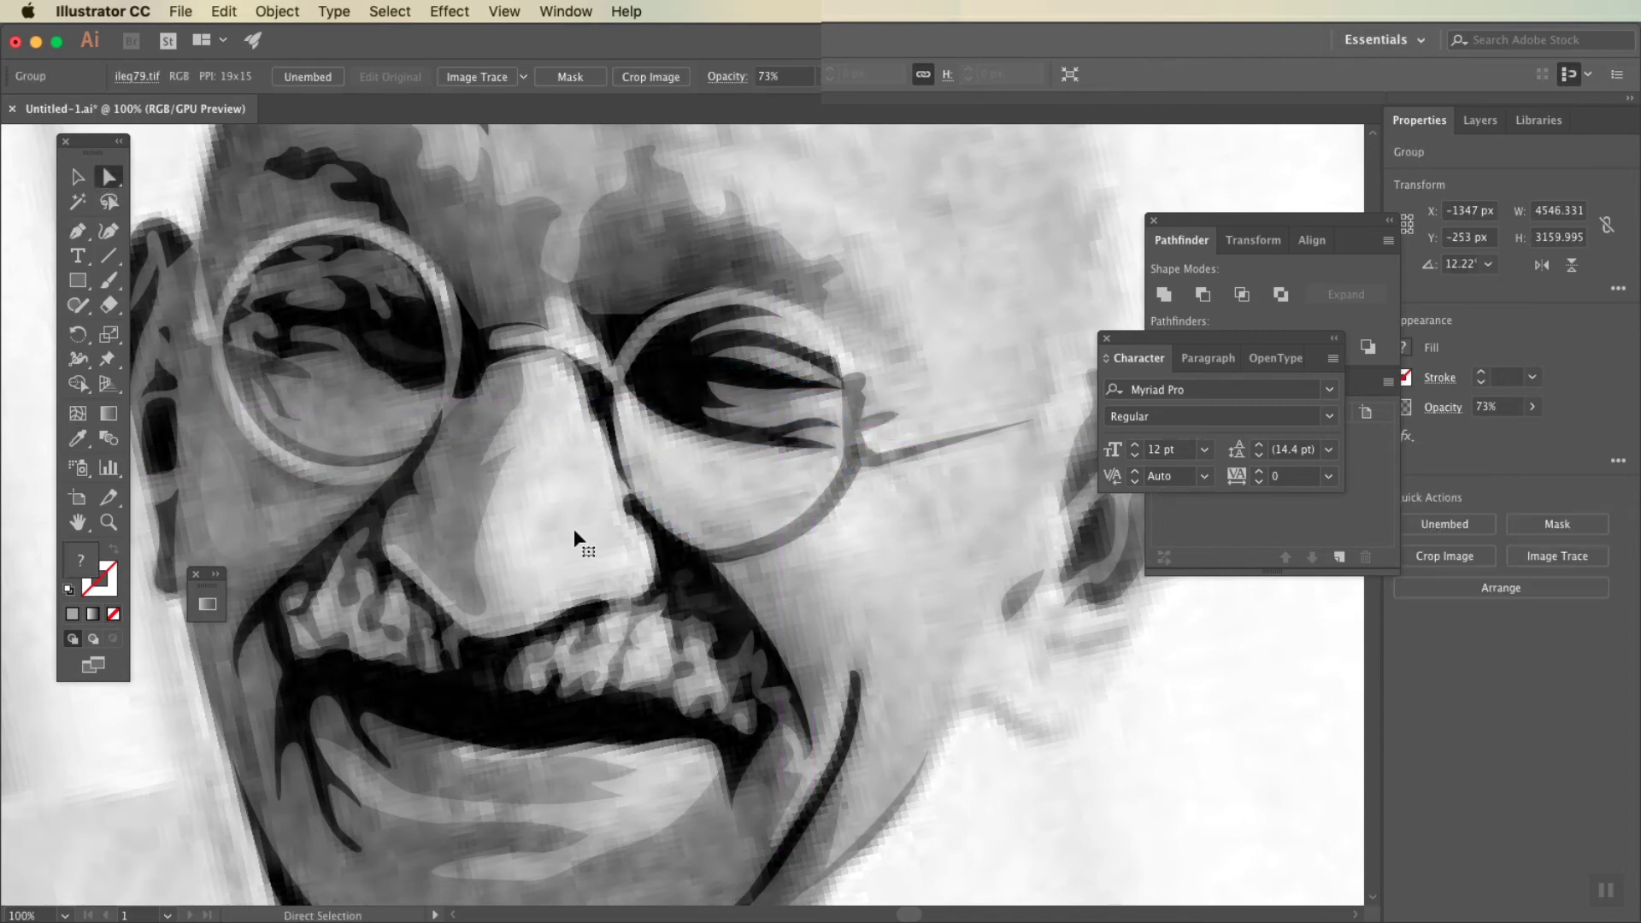
pyautogui.scroll(-5, 1072, 728)
pyautogui.press('super+minus')
pyautogui.press('super+minus')
pyautogui.click(818, 76)
pyautogui.moveTo(816, 101); pyautogui.dragTo(718, 117)
# Step: Inspect the right lens glare, then set the photo's opacity to 78%
pyautogui.press('super+equal')
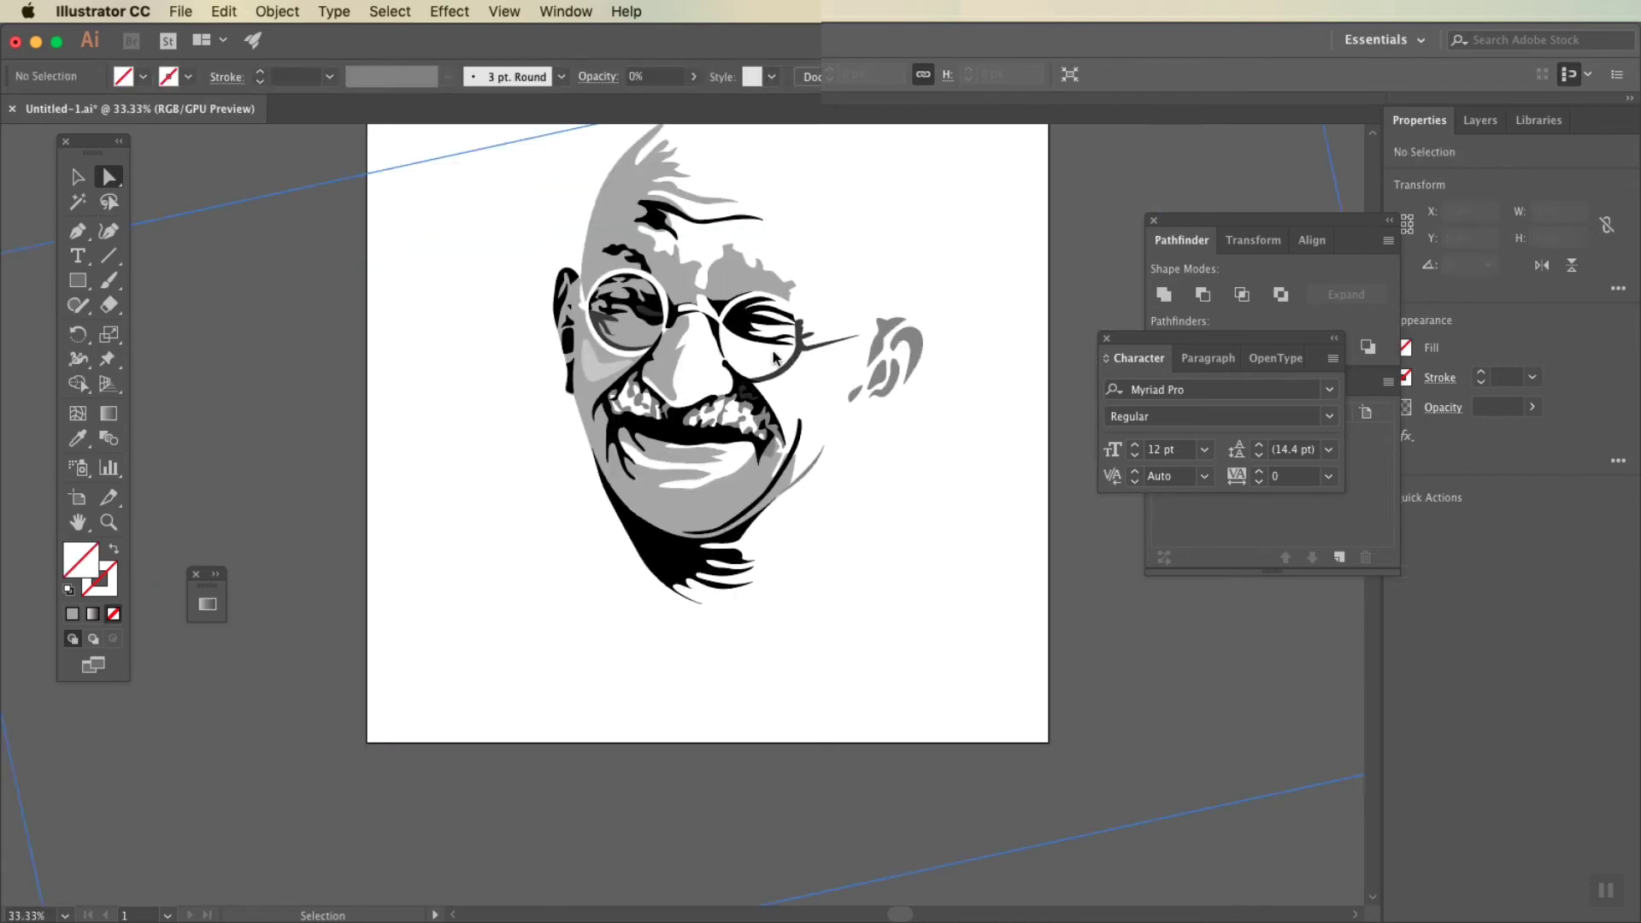
pyautogui.click(769, 351)
pyautogui.click(785, 364)
pyautogui.press('super+shift+a')
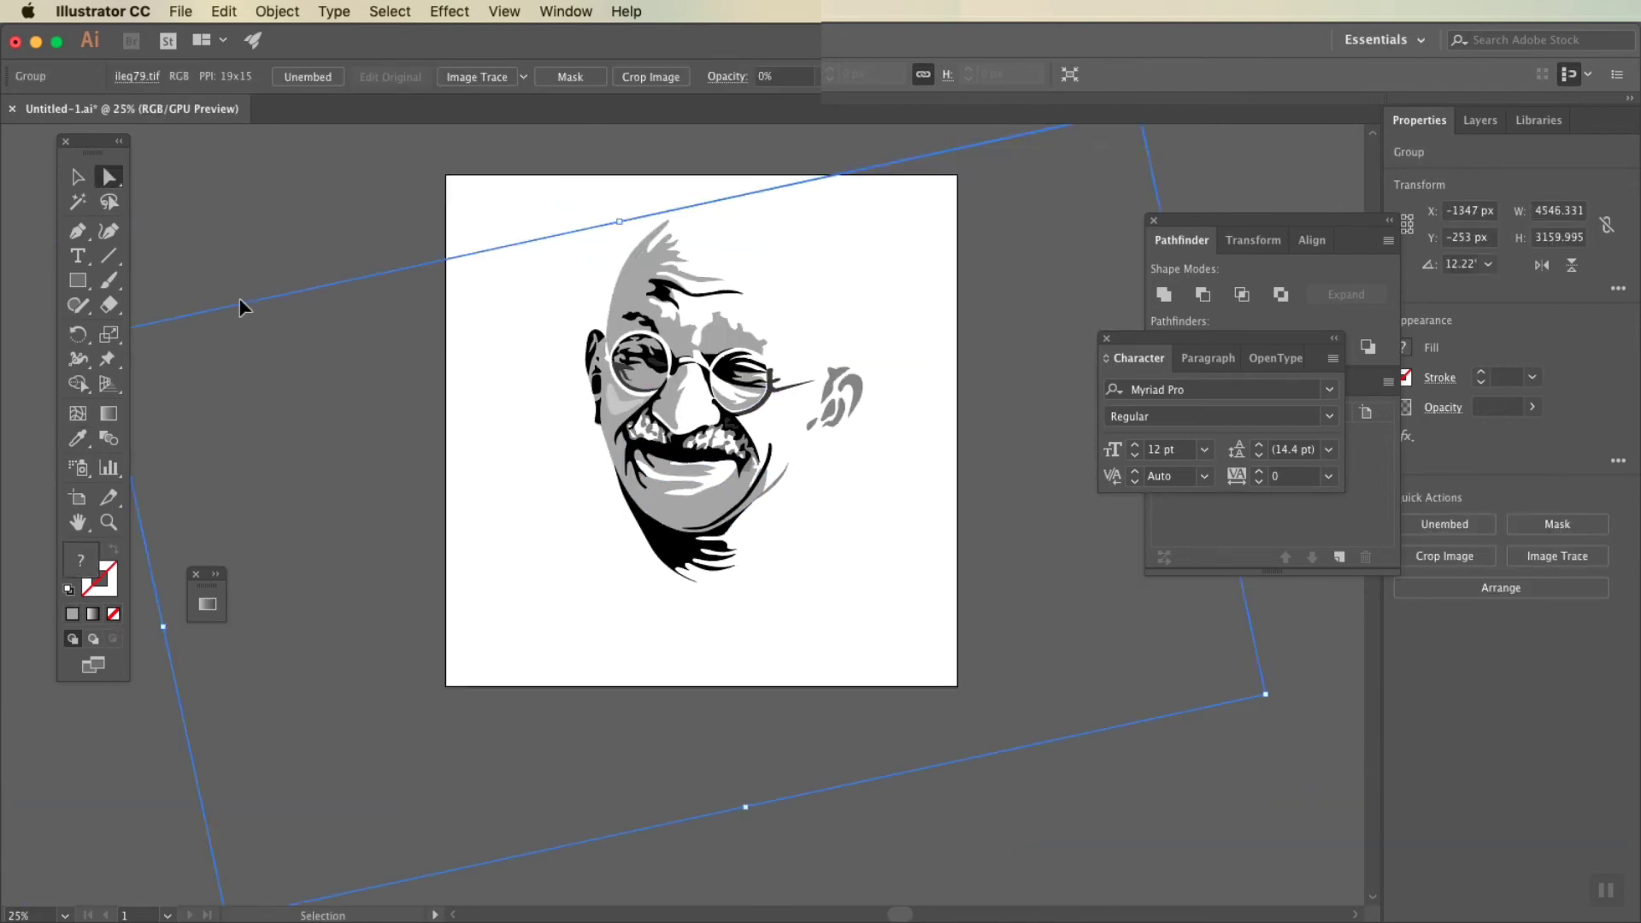
pyautogui.scroll(-3, 242, 318)
pyautogui.scroll(3, 359, 210)
pyautogui.scroll(2, 668, 647)
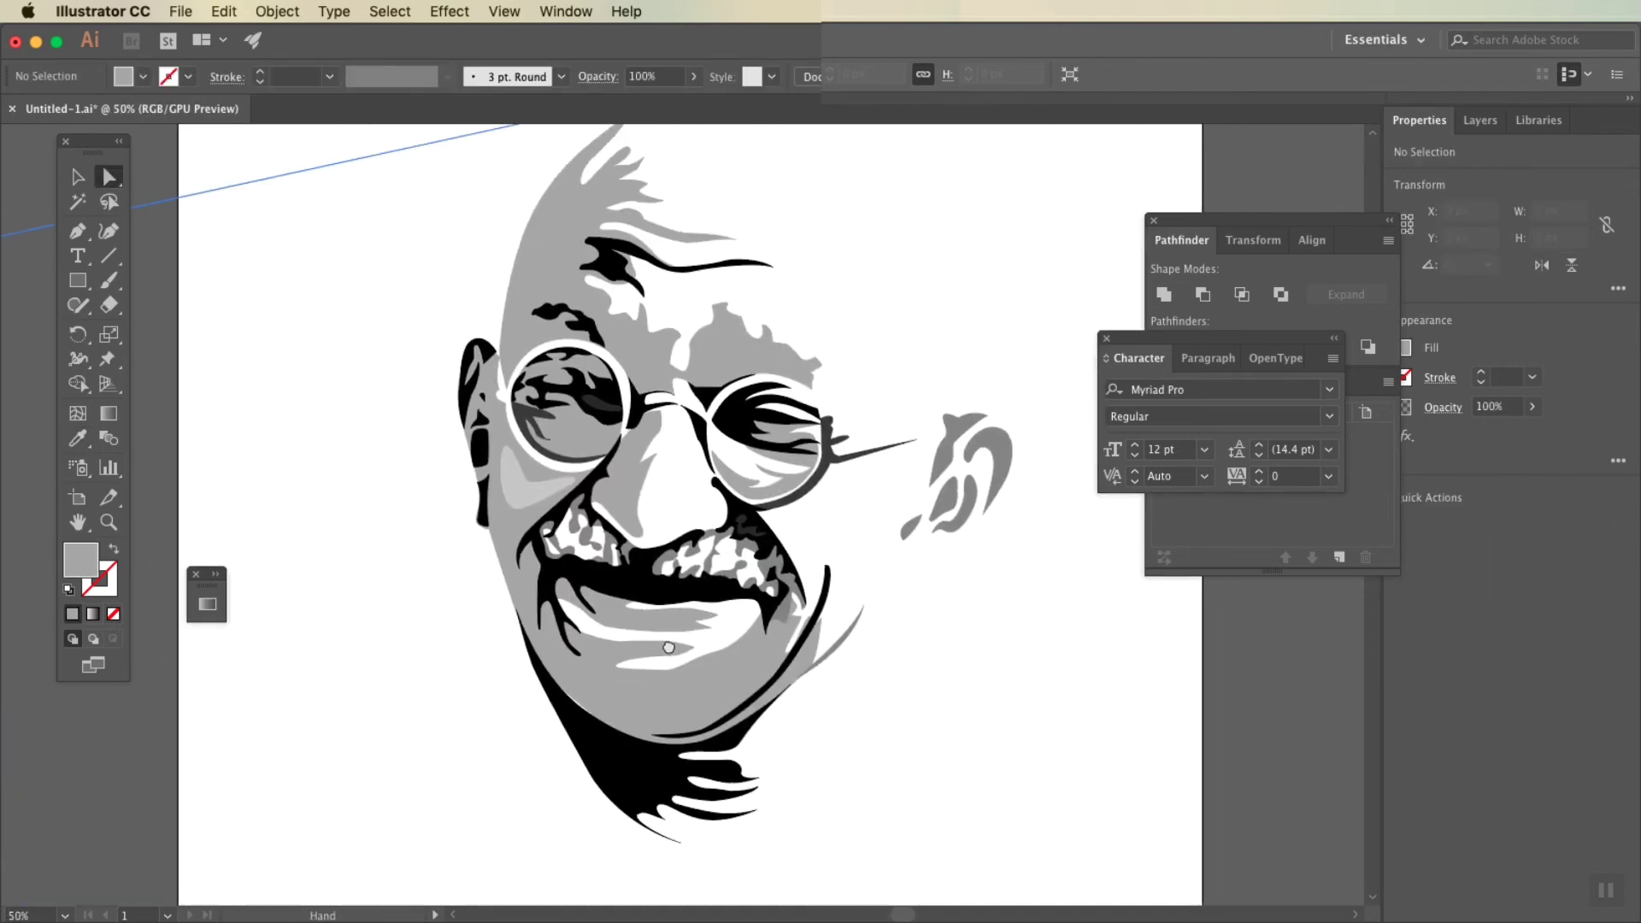
pyautogui.click(432, 166)
pyautogui.click(818, 76)
pyautogui.moveTo(745, 103); pyautogui.dragTo(814, 102)
# Step: Curve the new chin path along the jaw and close it
pyautogui.scroll(2, 876, 427)
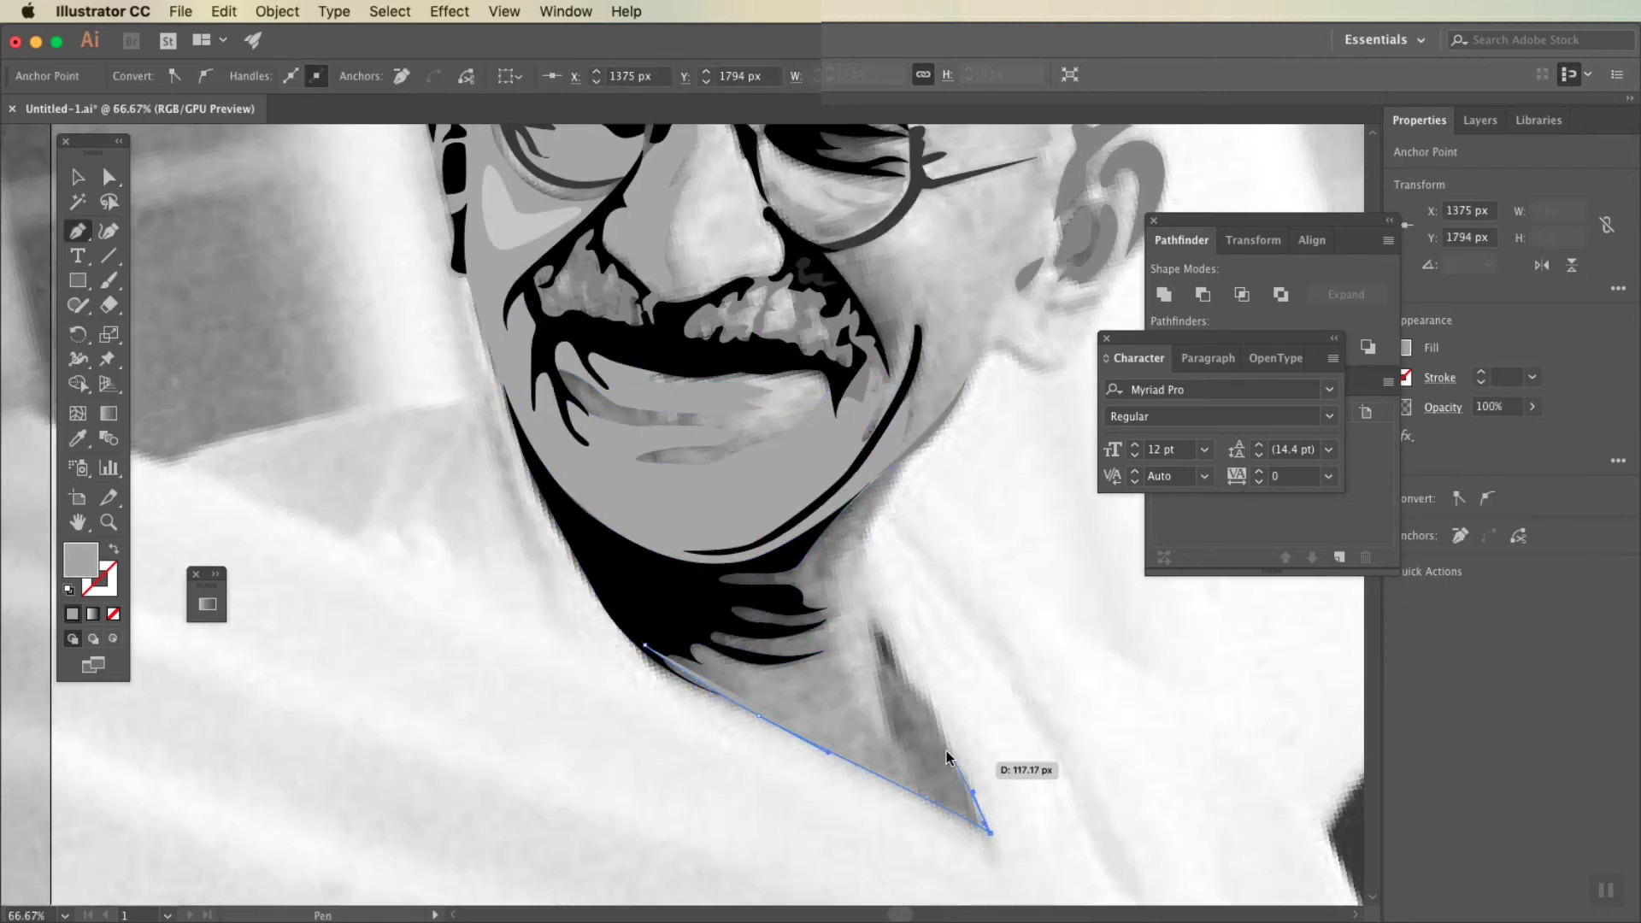
pyautogui.moveTo(912, 687); pyautogui.dragTo(304, 625)
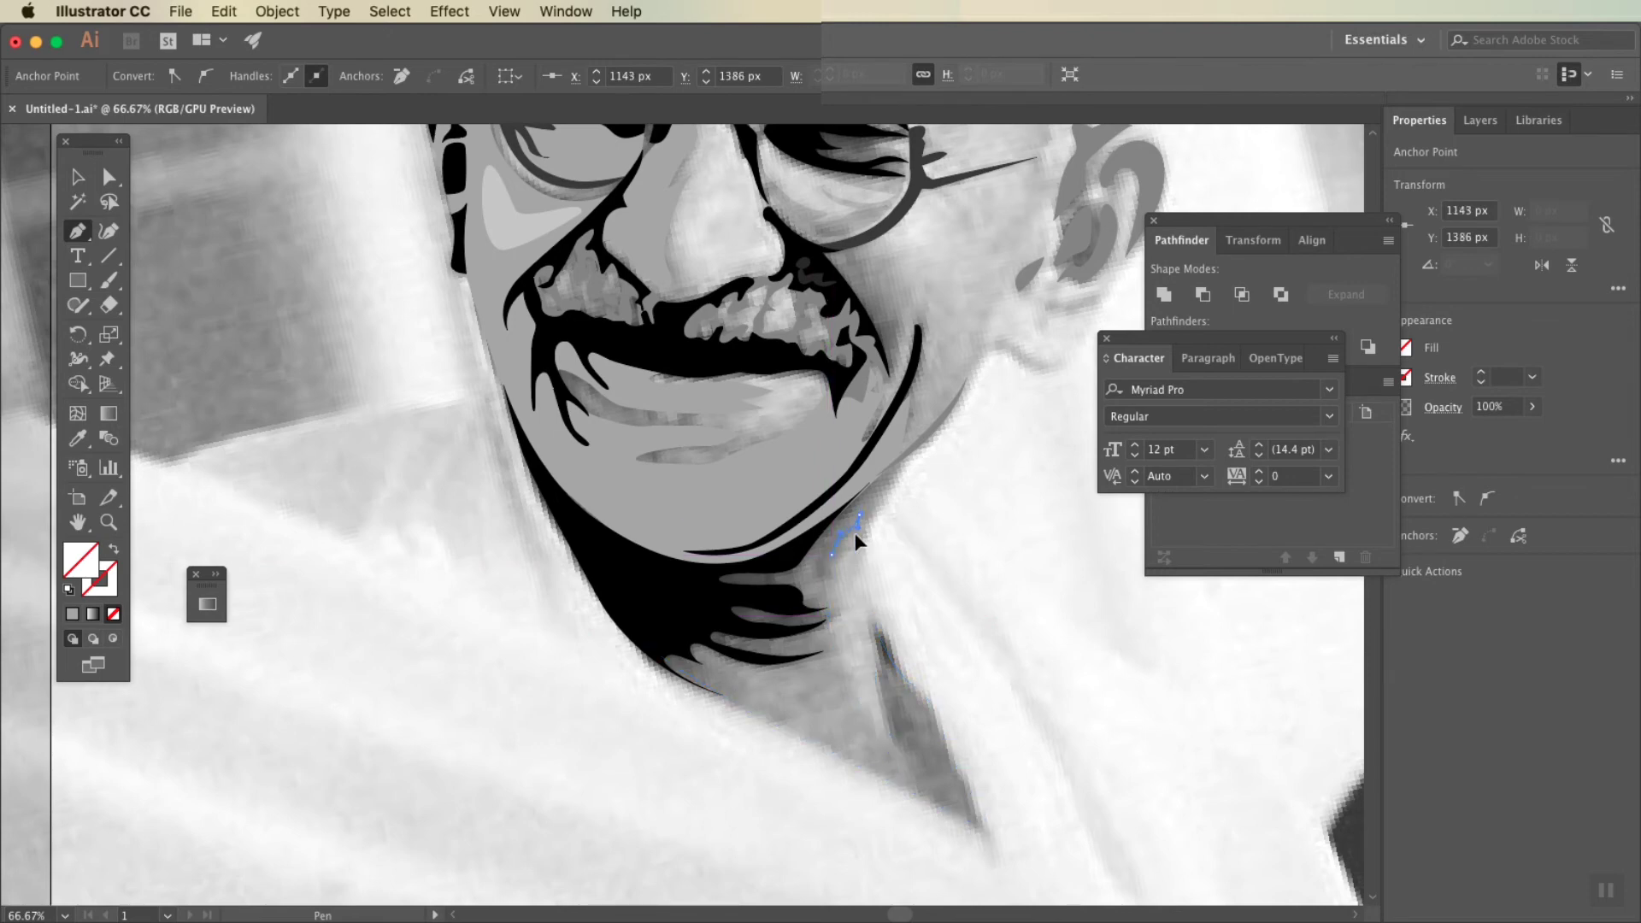
pyautogui.click(579, 604)
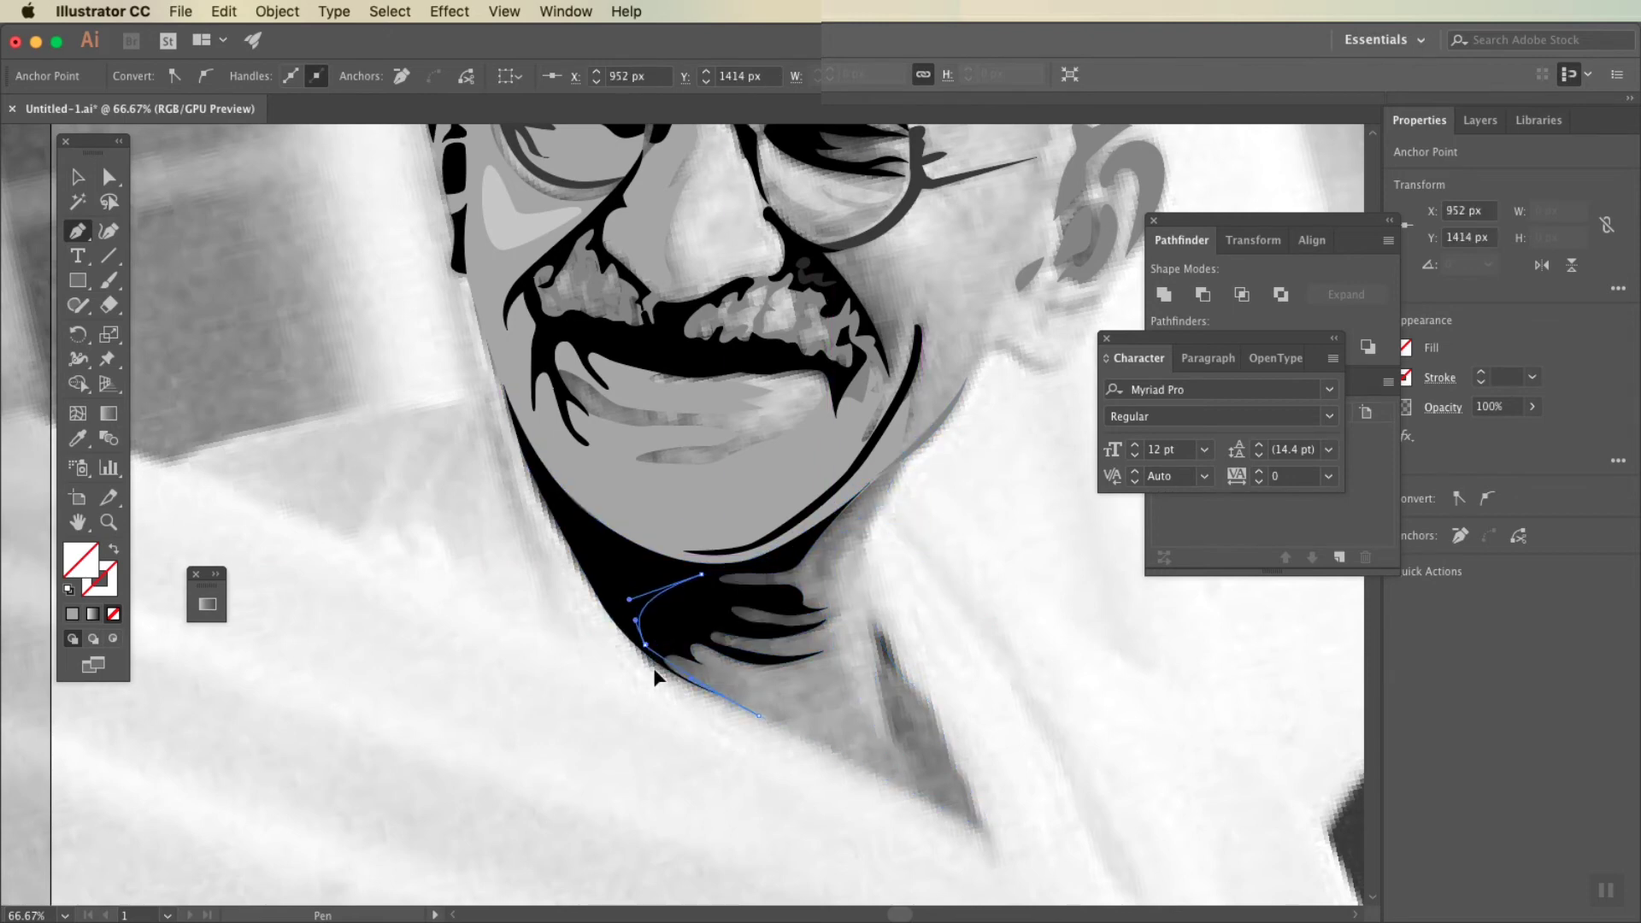
pyautogui.moveTo(1009, 539); pyautogui.dragTo(882, 668)
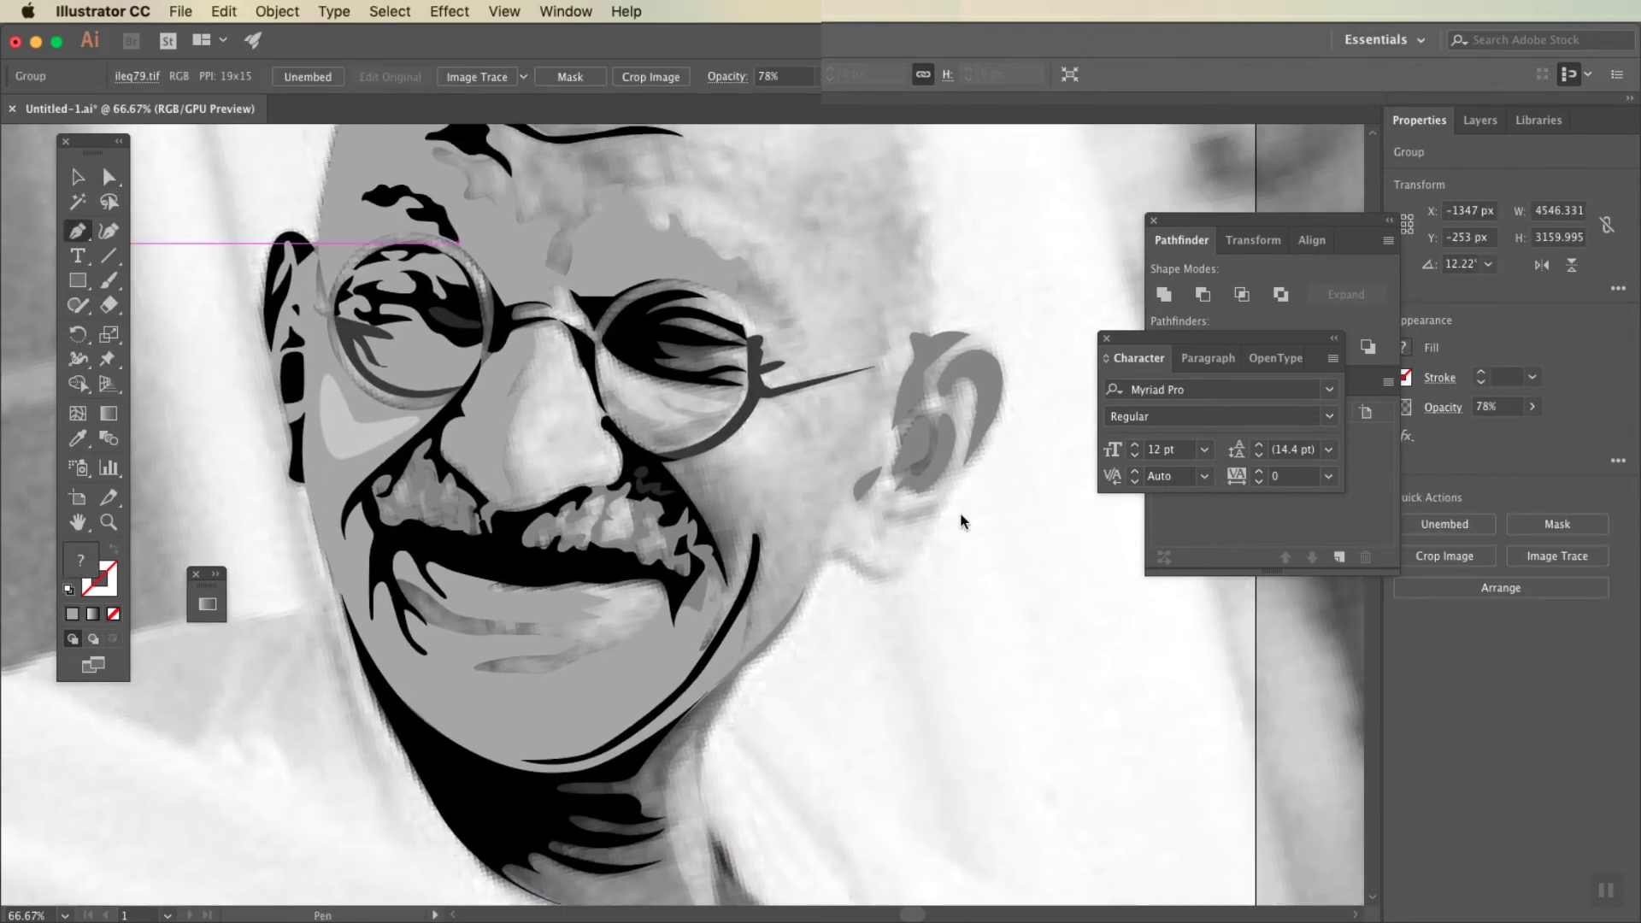
pyautogui.moveTo(530, 257); pyautogui.dragTo(642, 590)
# Step: Trace the head outline from the forehead over the crown down past the ear
pyautogui.click(493, 325)
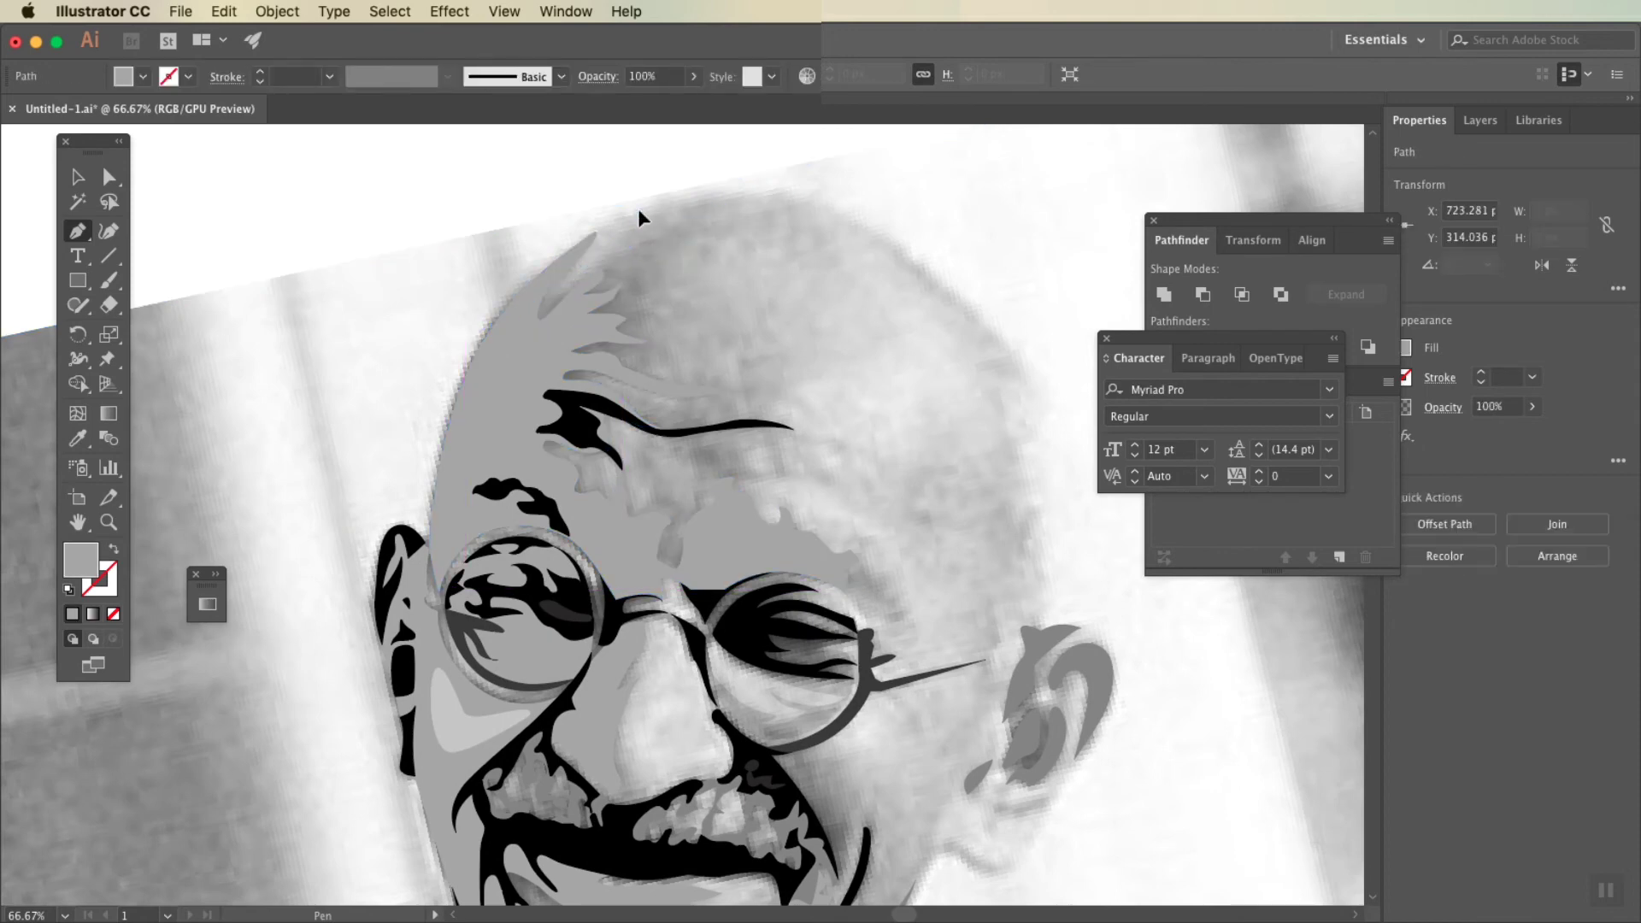
pyautogui.moveTo(727, 190); pyautogui.dragTo(788, 189)
pyautogui.moveTo(925, 271); pyautogui.dragTo(992, 328)
pyautogui.click(113, 614)
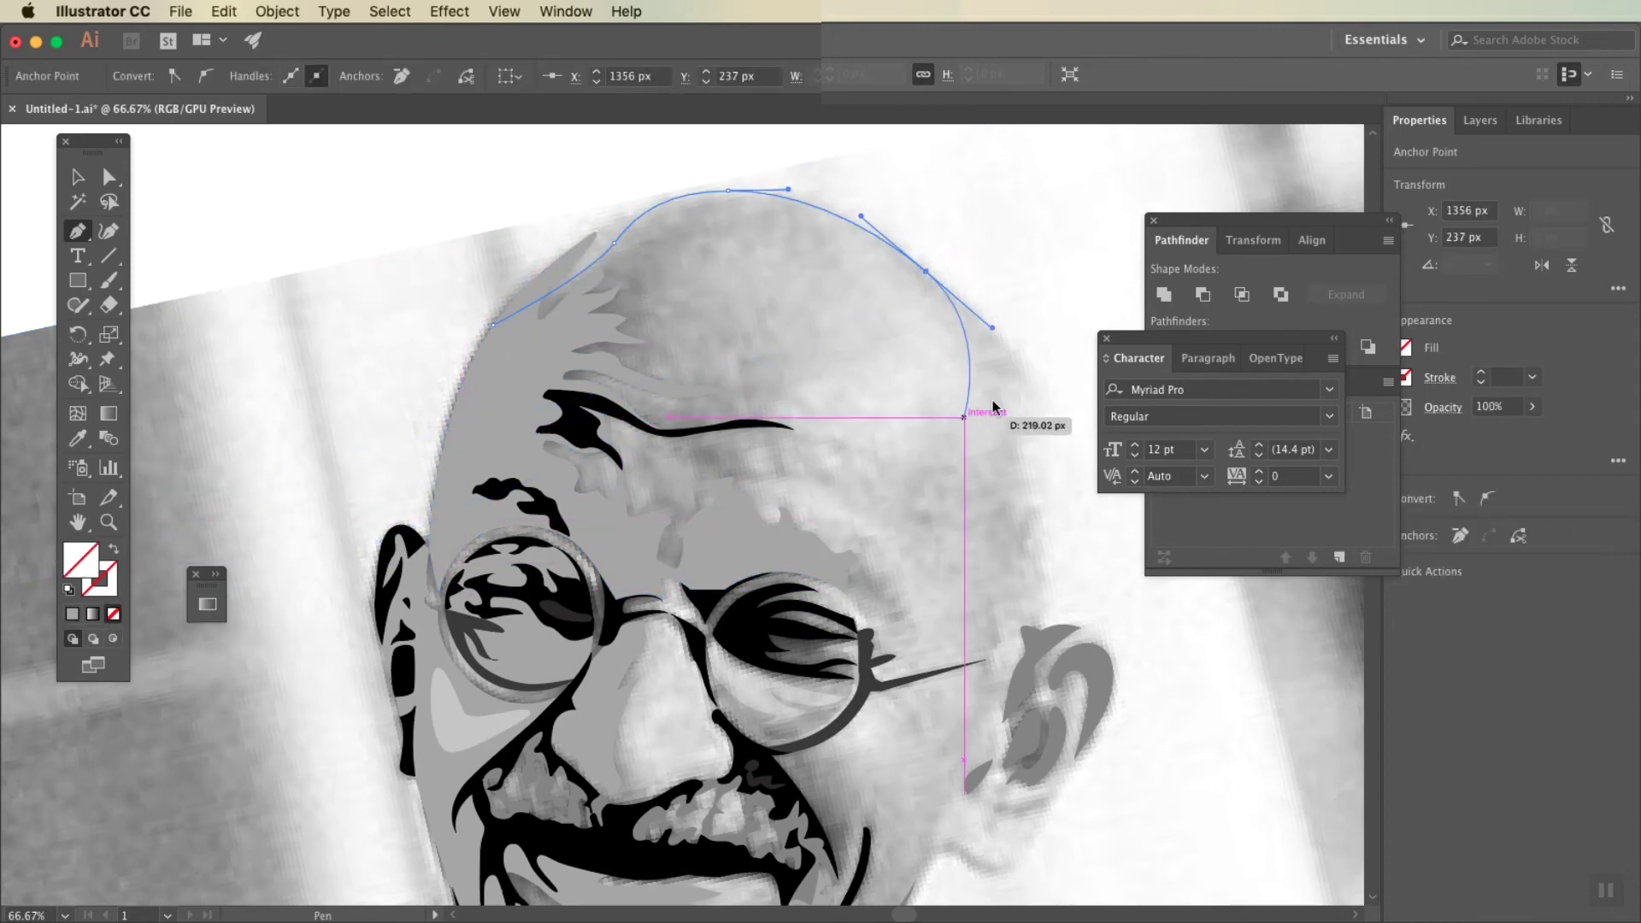
pyautogui.moveTo(1034, 523); pyautogui.dragTo(1003, 435)
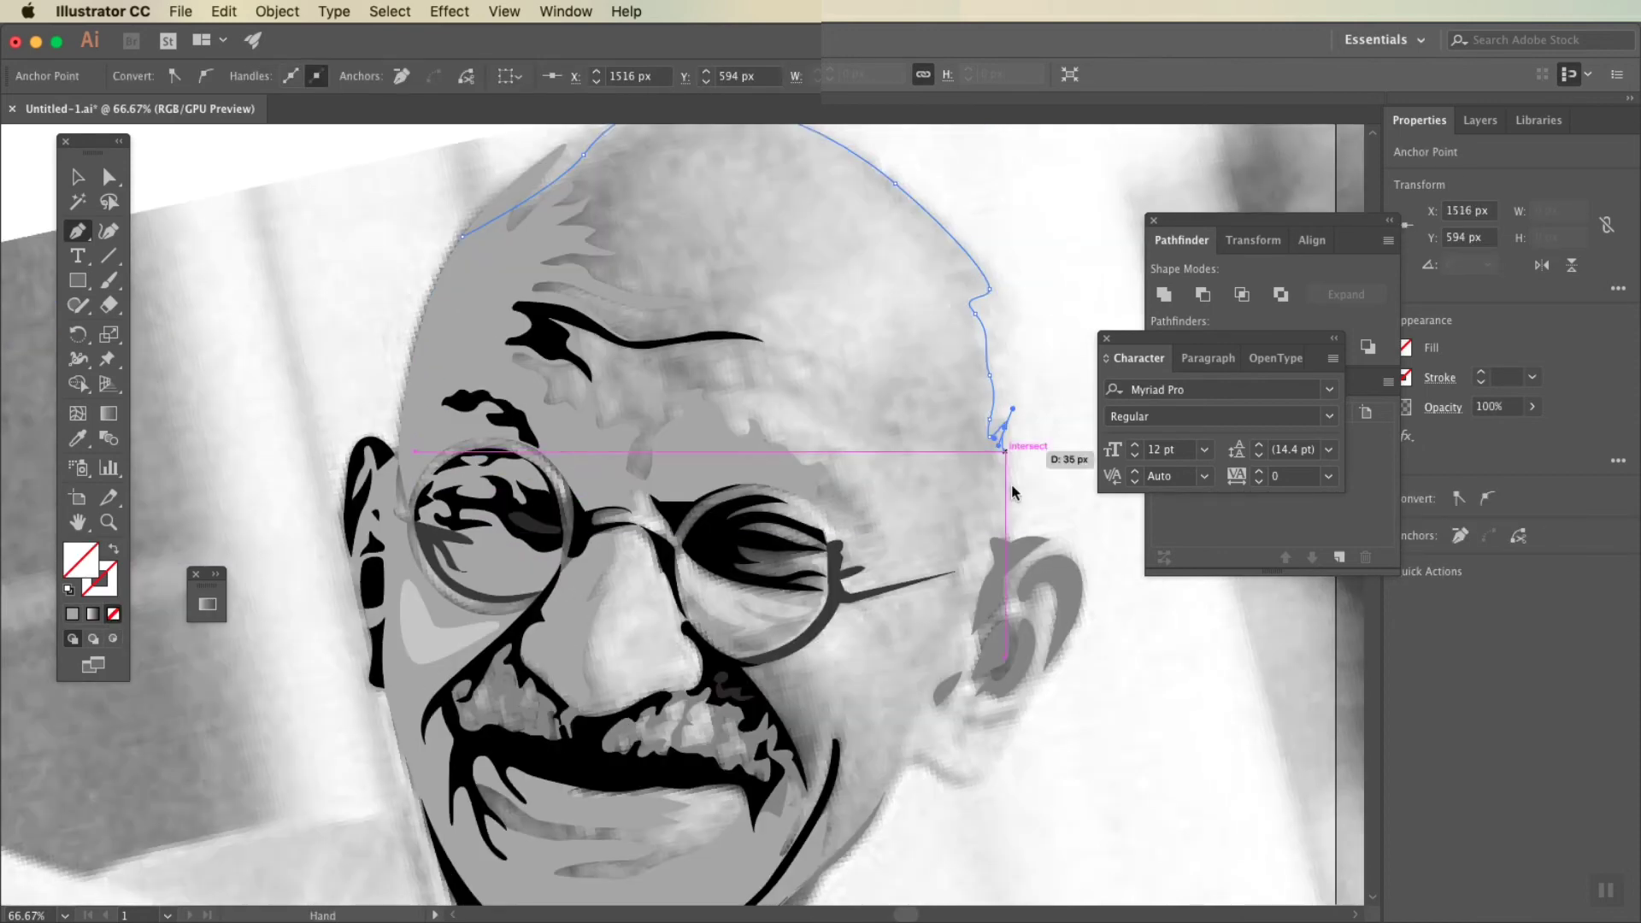
pyautogui.click(1005, 425)
pyautogui.click(988, 480)
pyautogui.click(960, 619)
# Step: Continue the face outline along the jaw and up the cheek
pyautogui.moveTo(947, 679); pyautogui.dragTo(945, 473)
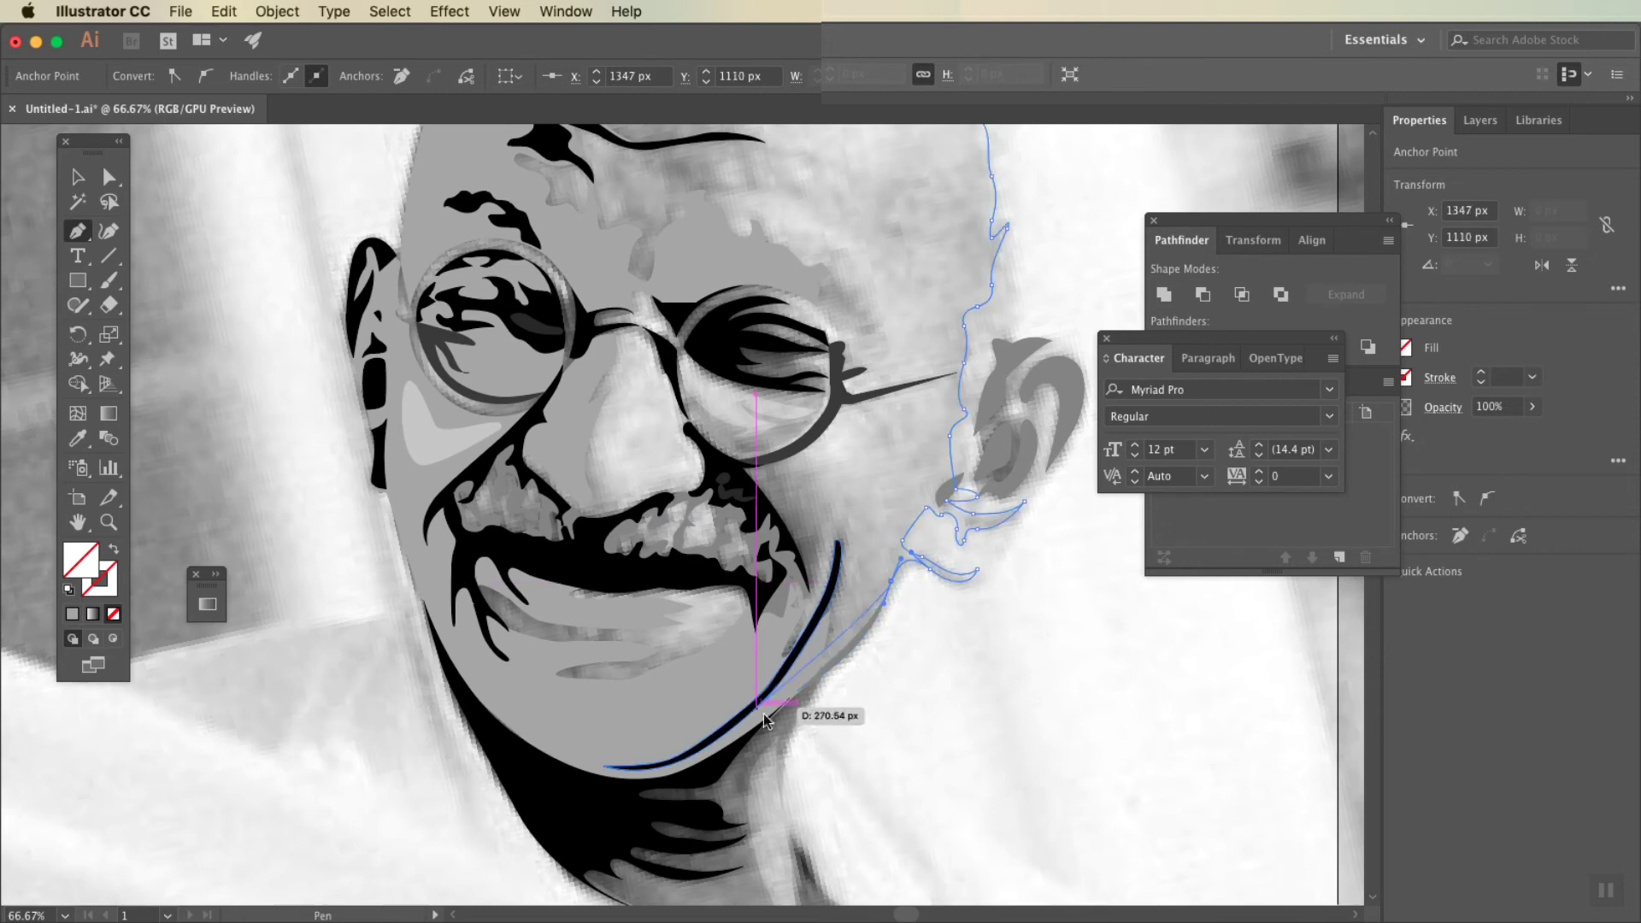
pyautogui.moveTo(588, 755); pyautogui.dragTo(565, 745)
pyautogui.moveTo(451, 598); pyautogui.dragTo(451, 554)
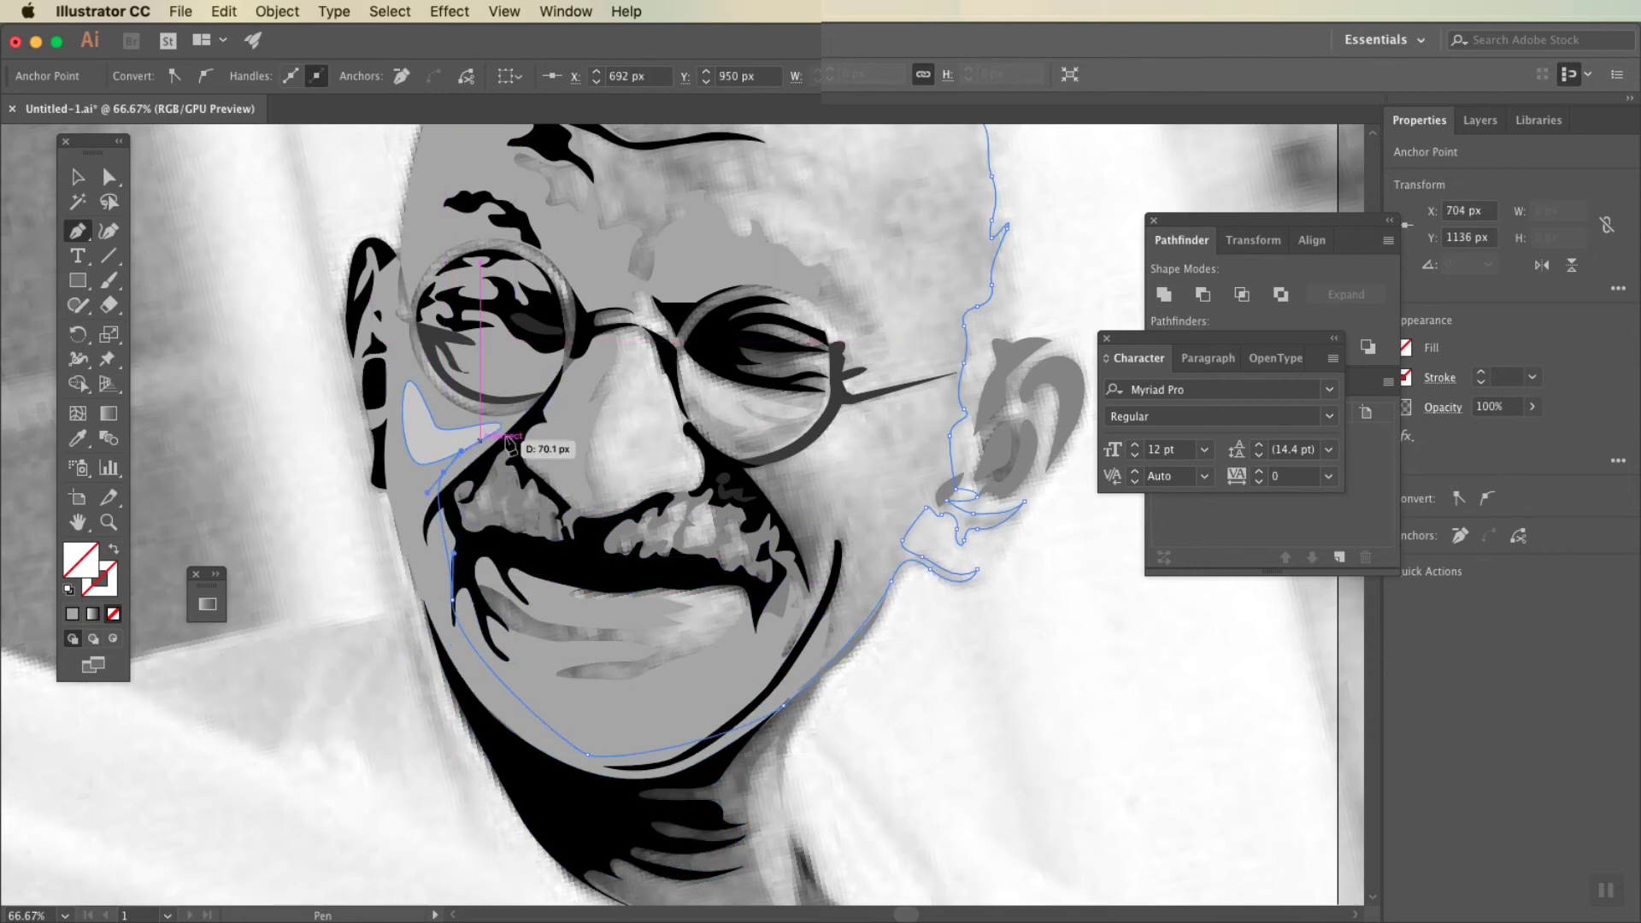
pyautogui.moveTo(524, 482); pyautogui.dragTo(526, 484)
# Step: Trace a path down the nose, around the nostril and mustache edge, onto the cheek
pyautogui.click(645, 329)
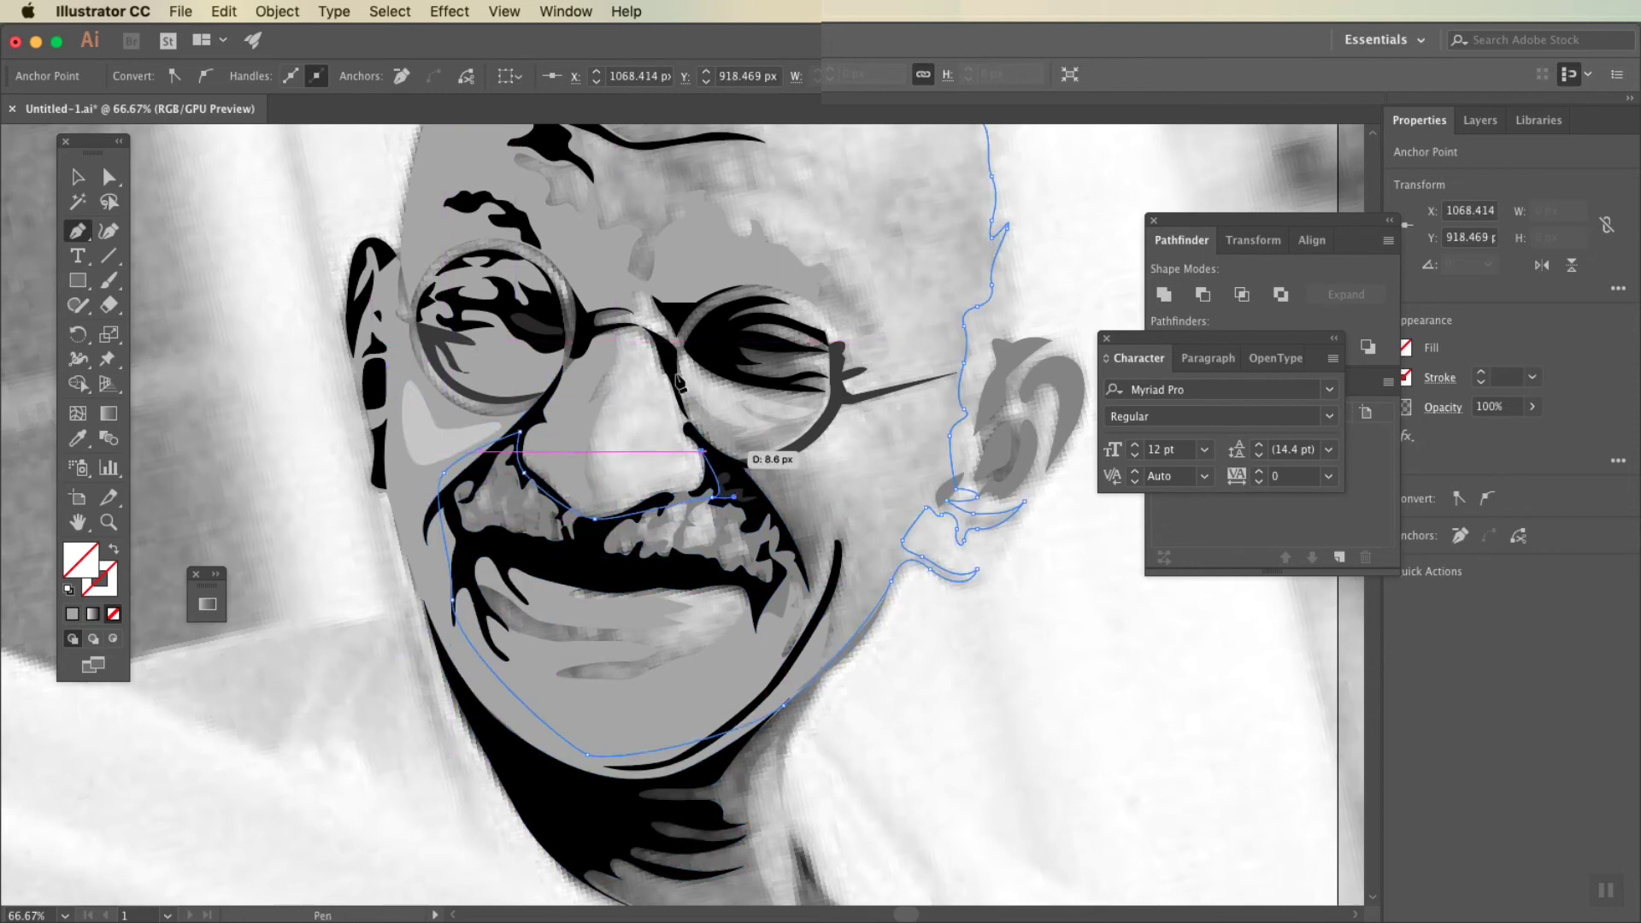
pyautogui.click(701, 449)
pyautogui.click(742, 483)
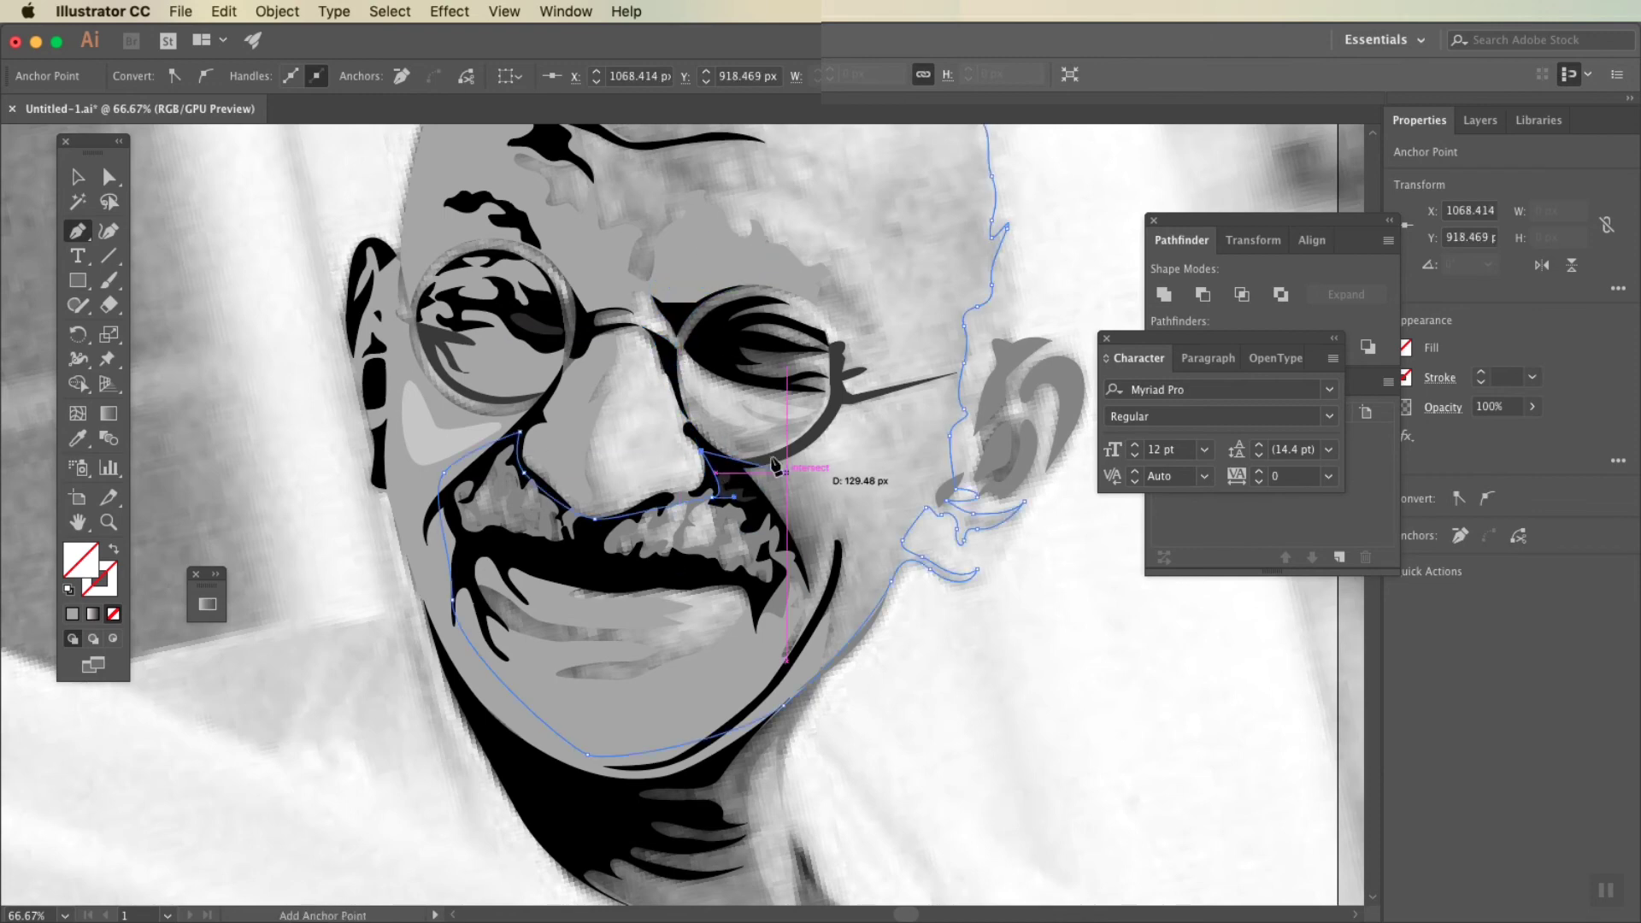
pyautogui.moveTo(773, 457); pyautogui.dragTo(796, 436)
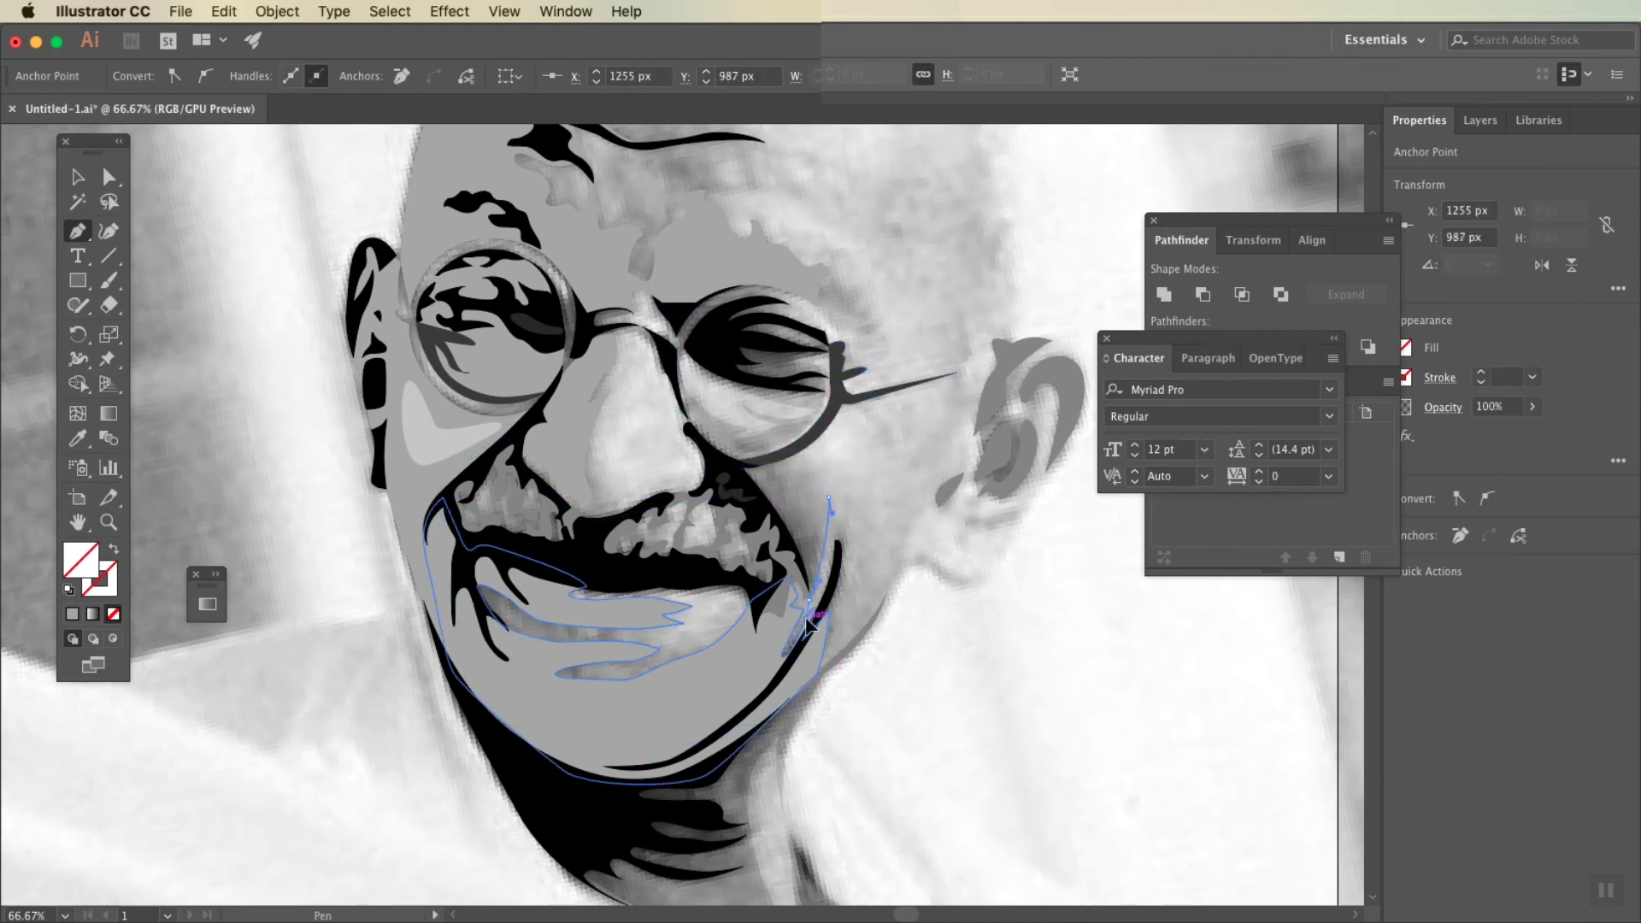
pyautogui.moveTo(842, 519); pyautogui.dragTo(844, 462)
# Step: Start a curved path at the temple beside the glasses arm
pyautogui.click(940, 368)
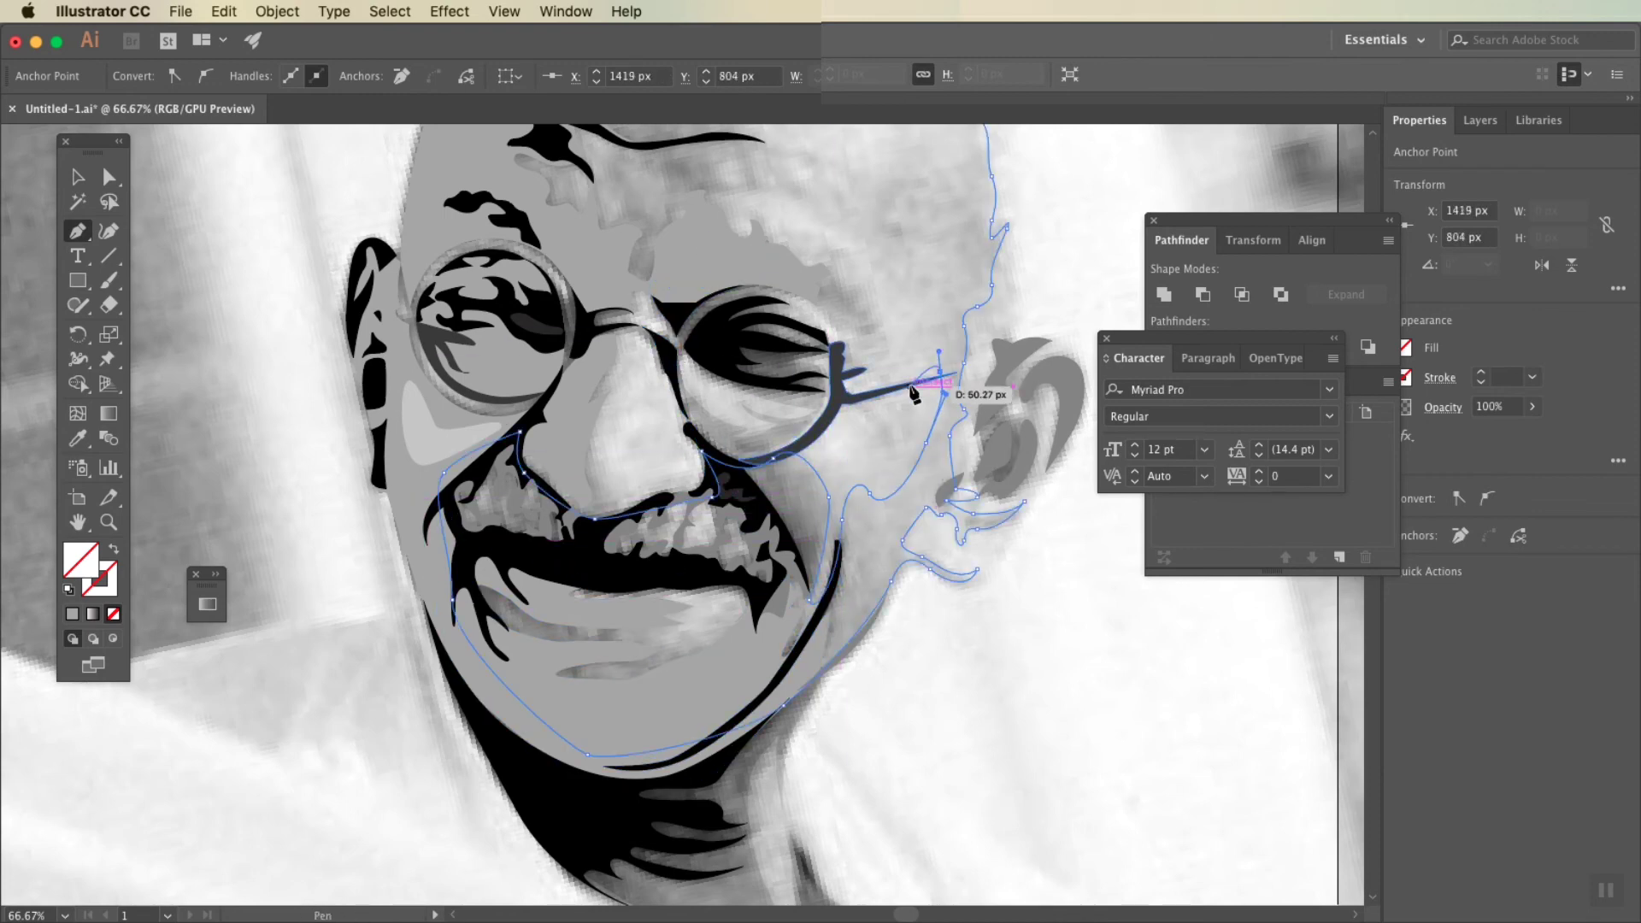
pyautogui.scroll(2, 972, 341)
pyautogui.click(866, 342)
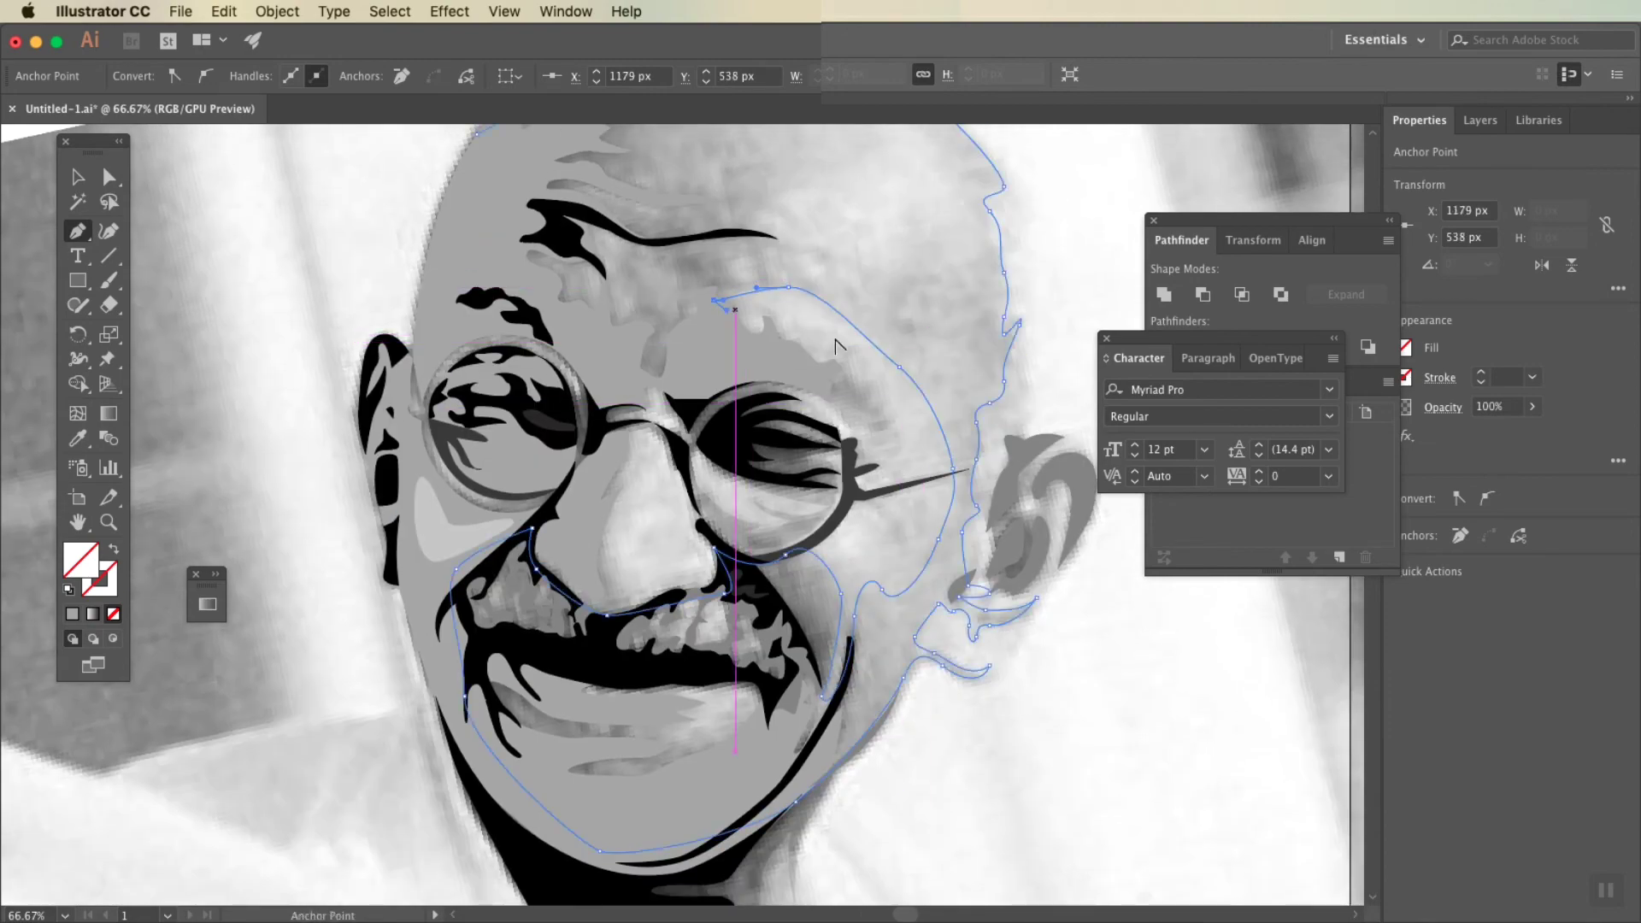
pyautogui.moveTo(859, 351); pyautogui.dragTo(863, 393)
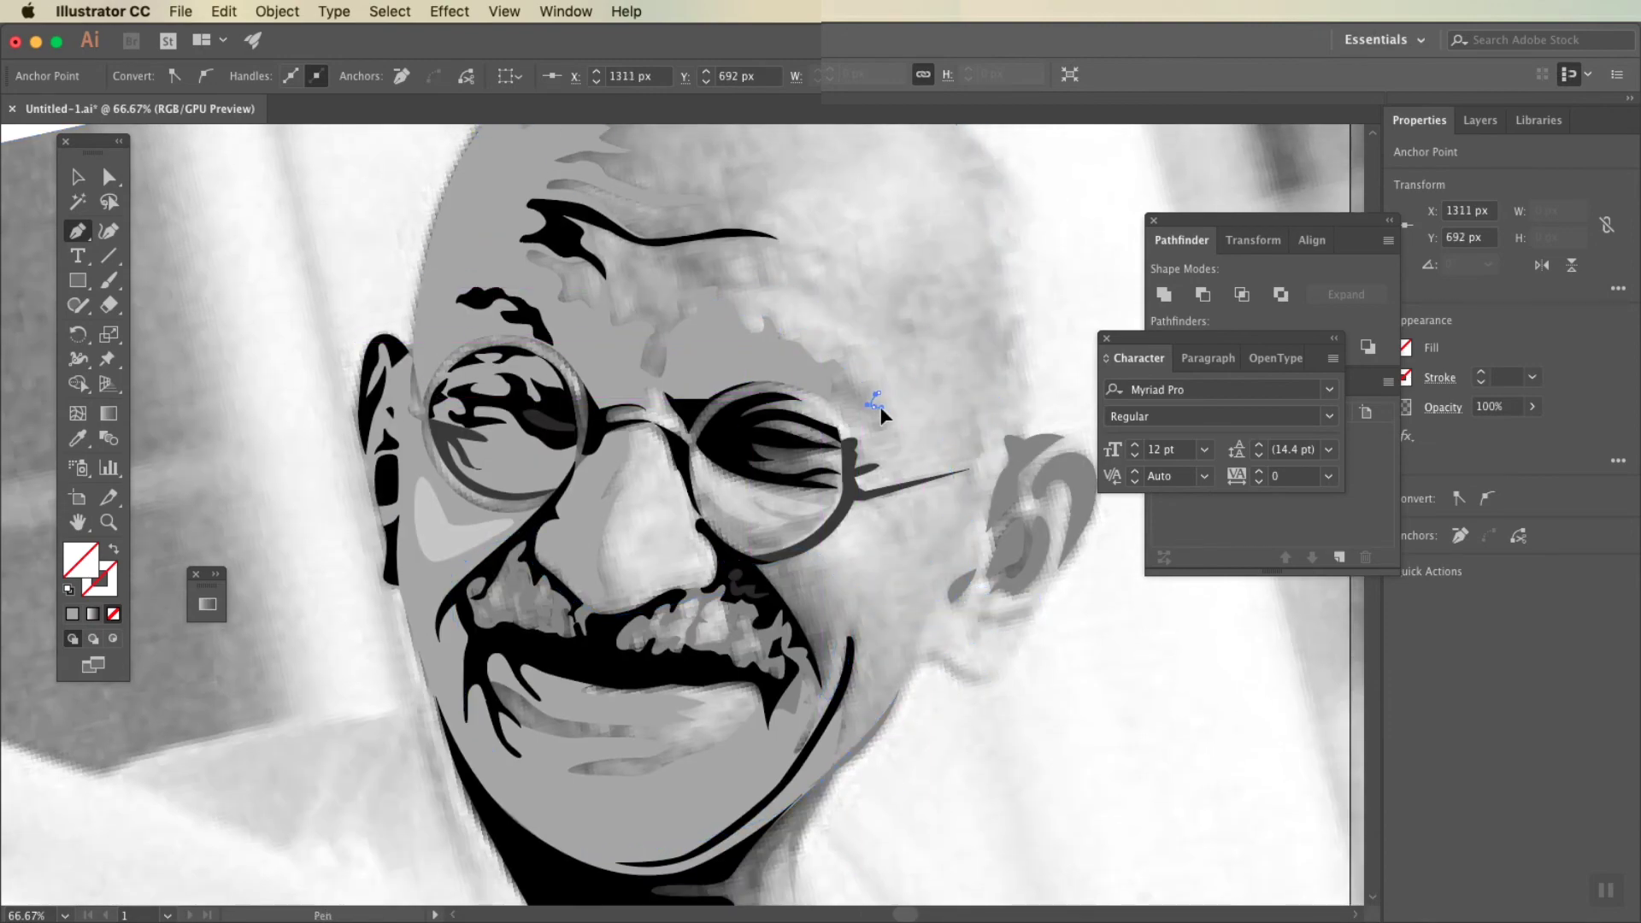
pyautogui.hotkey('ctrl', '+')
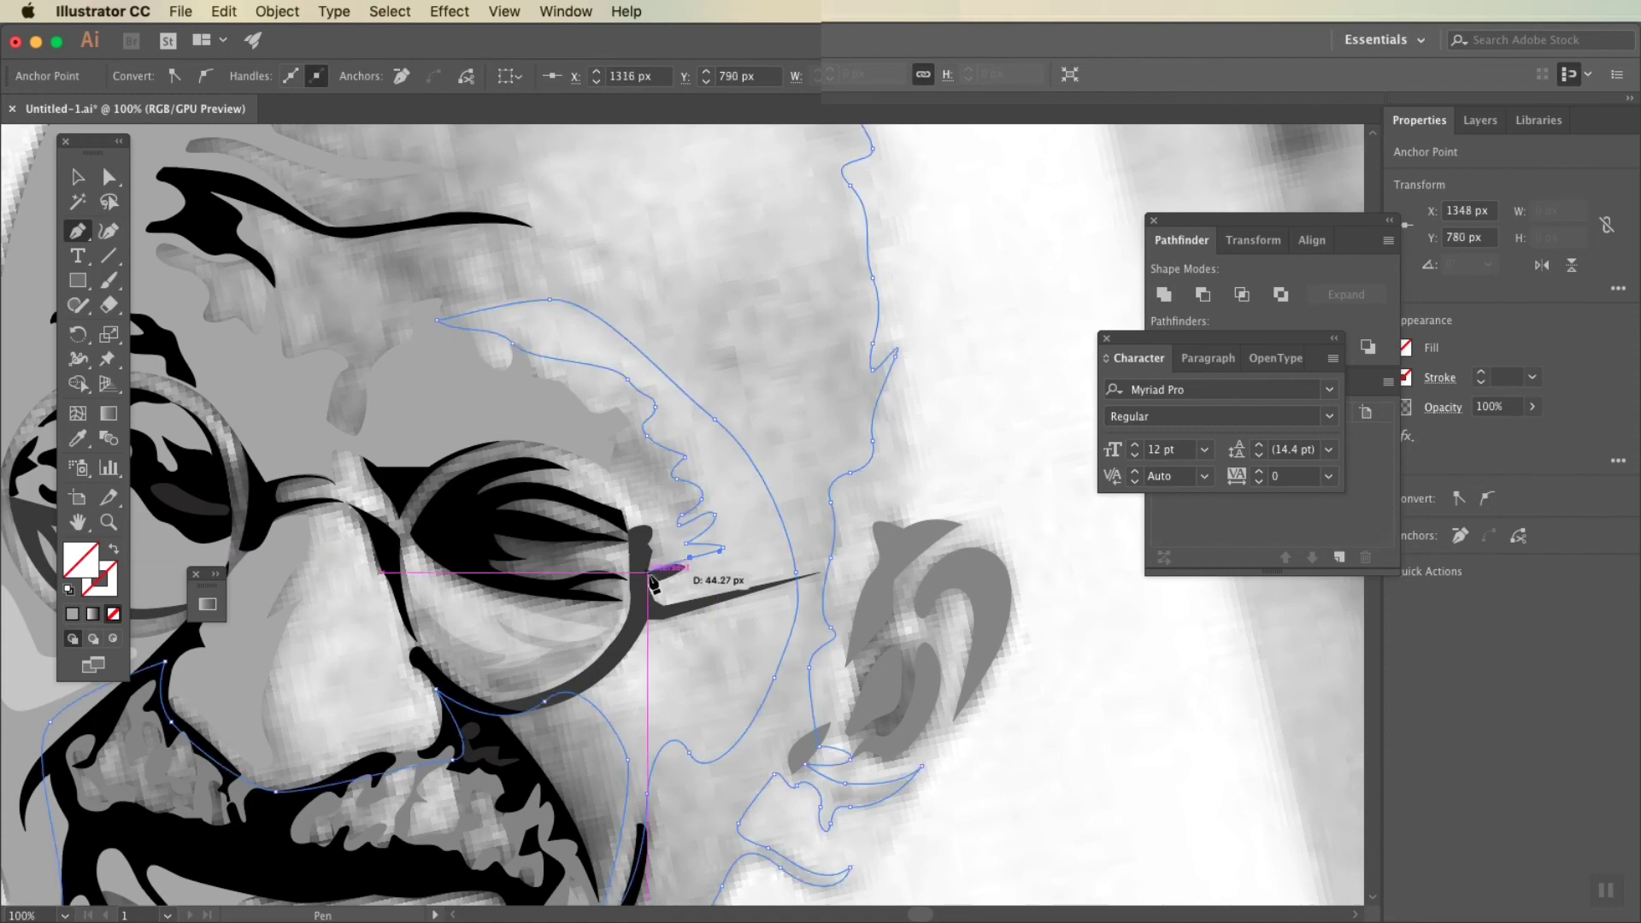
pyautogui.hscroll(-5, 896, 512)
pyautogui.hotkey('ctrl', '-')
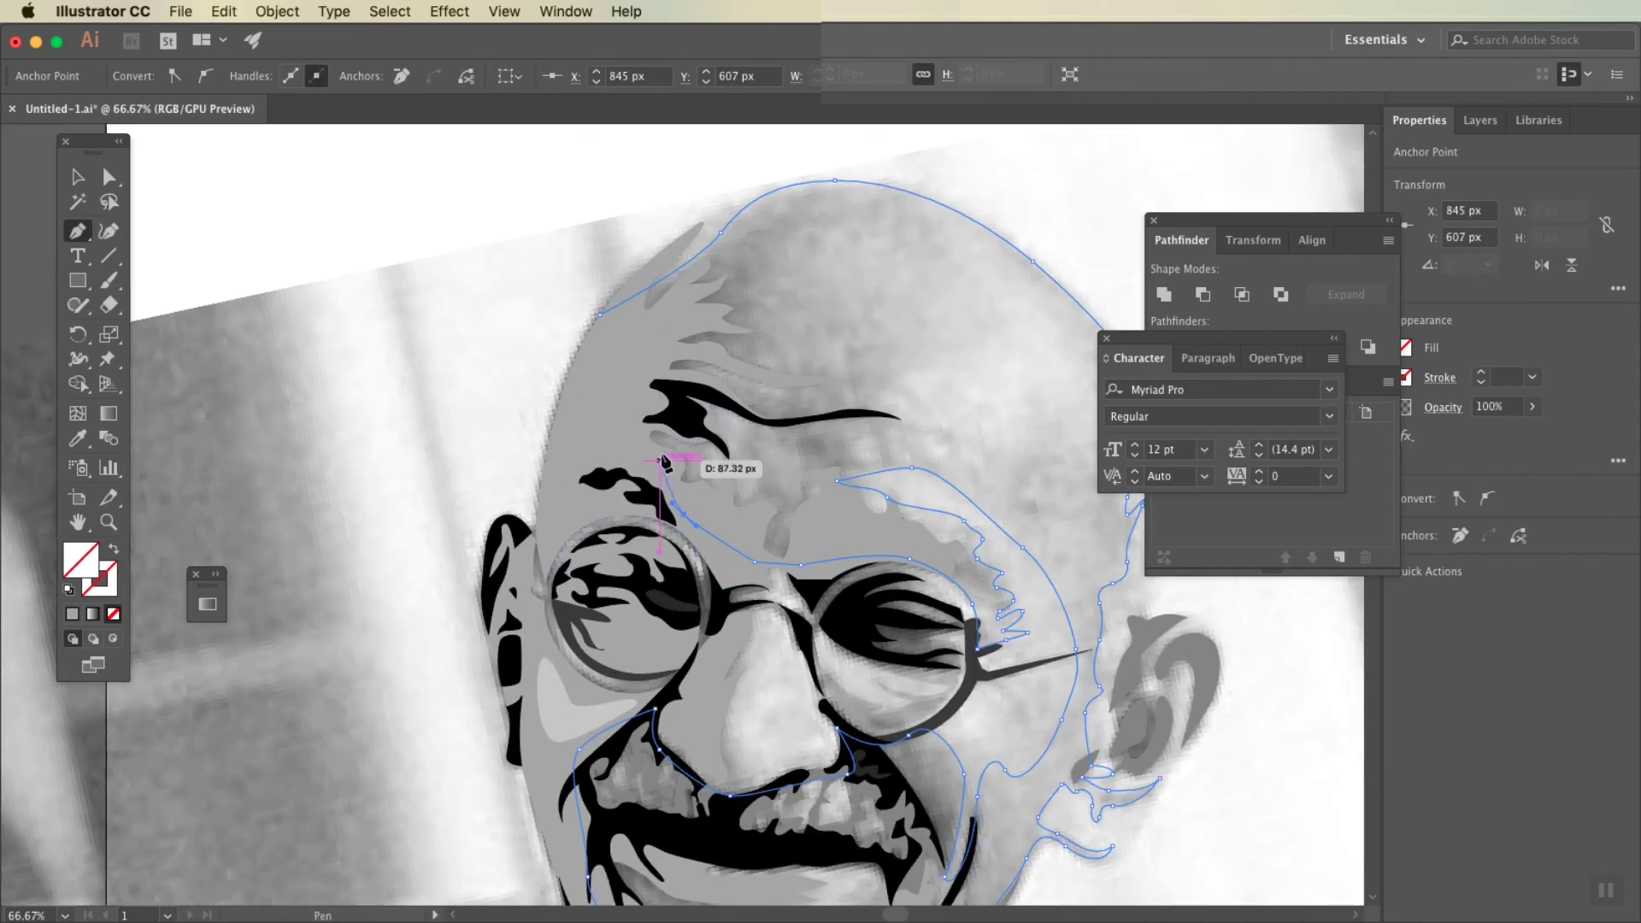
# Step: Close the head outline, fill it with sampled gray, and raise the photo's opacity
pyautogui.click(600, 315)
pyautogui.press('i')
pyautogui.click(650, 367)
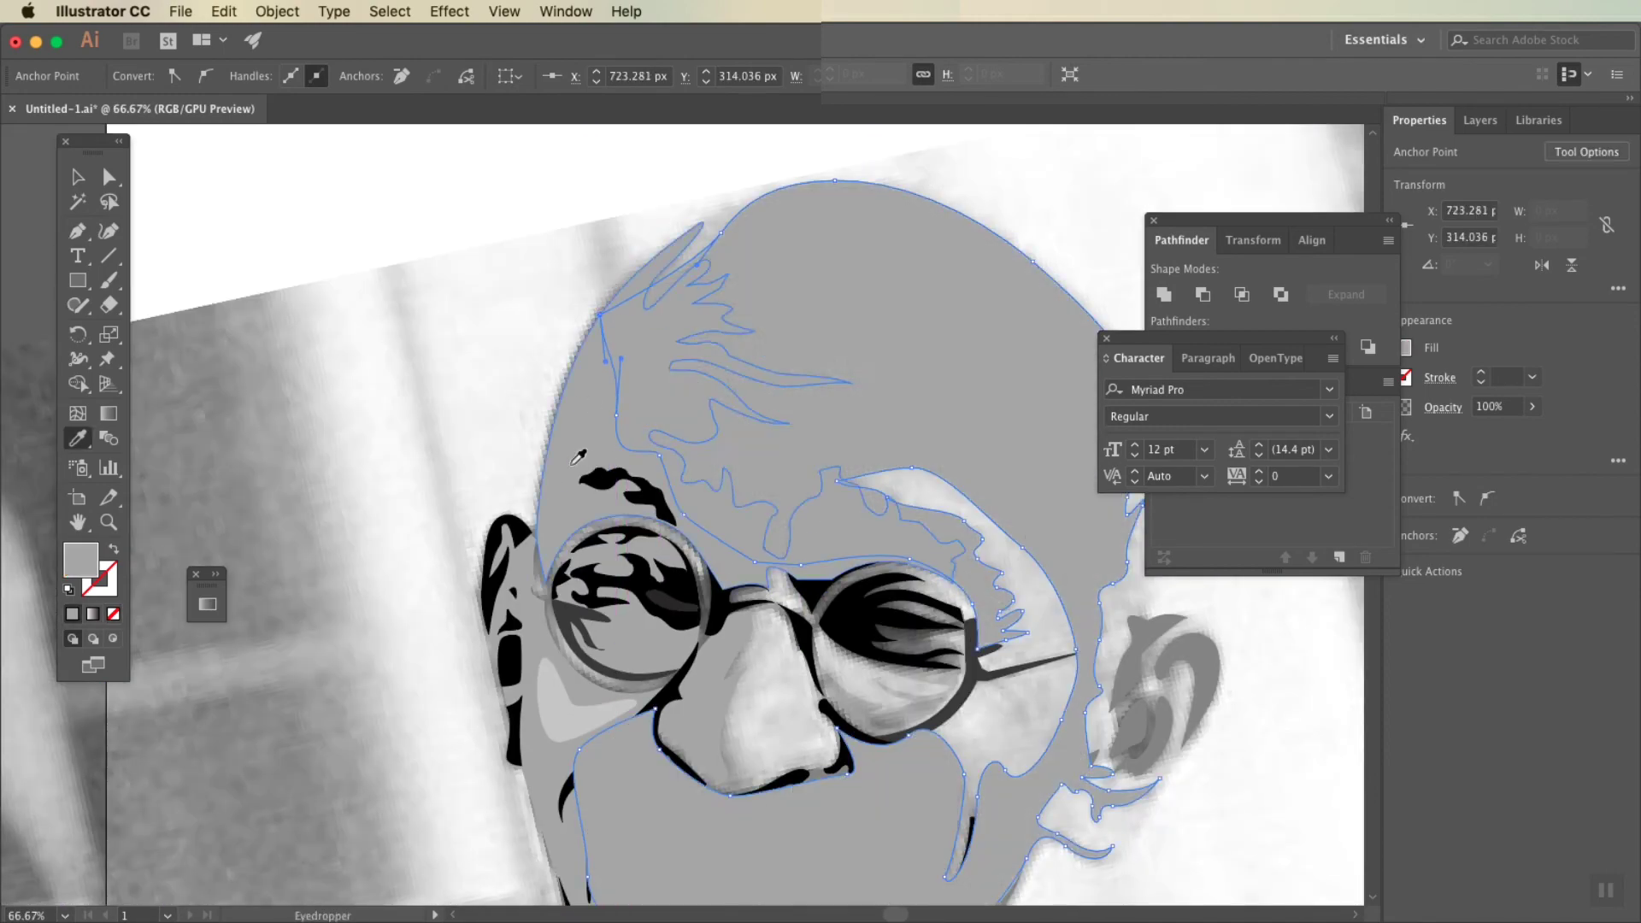
pyautogui.doubleClick(80, 560)
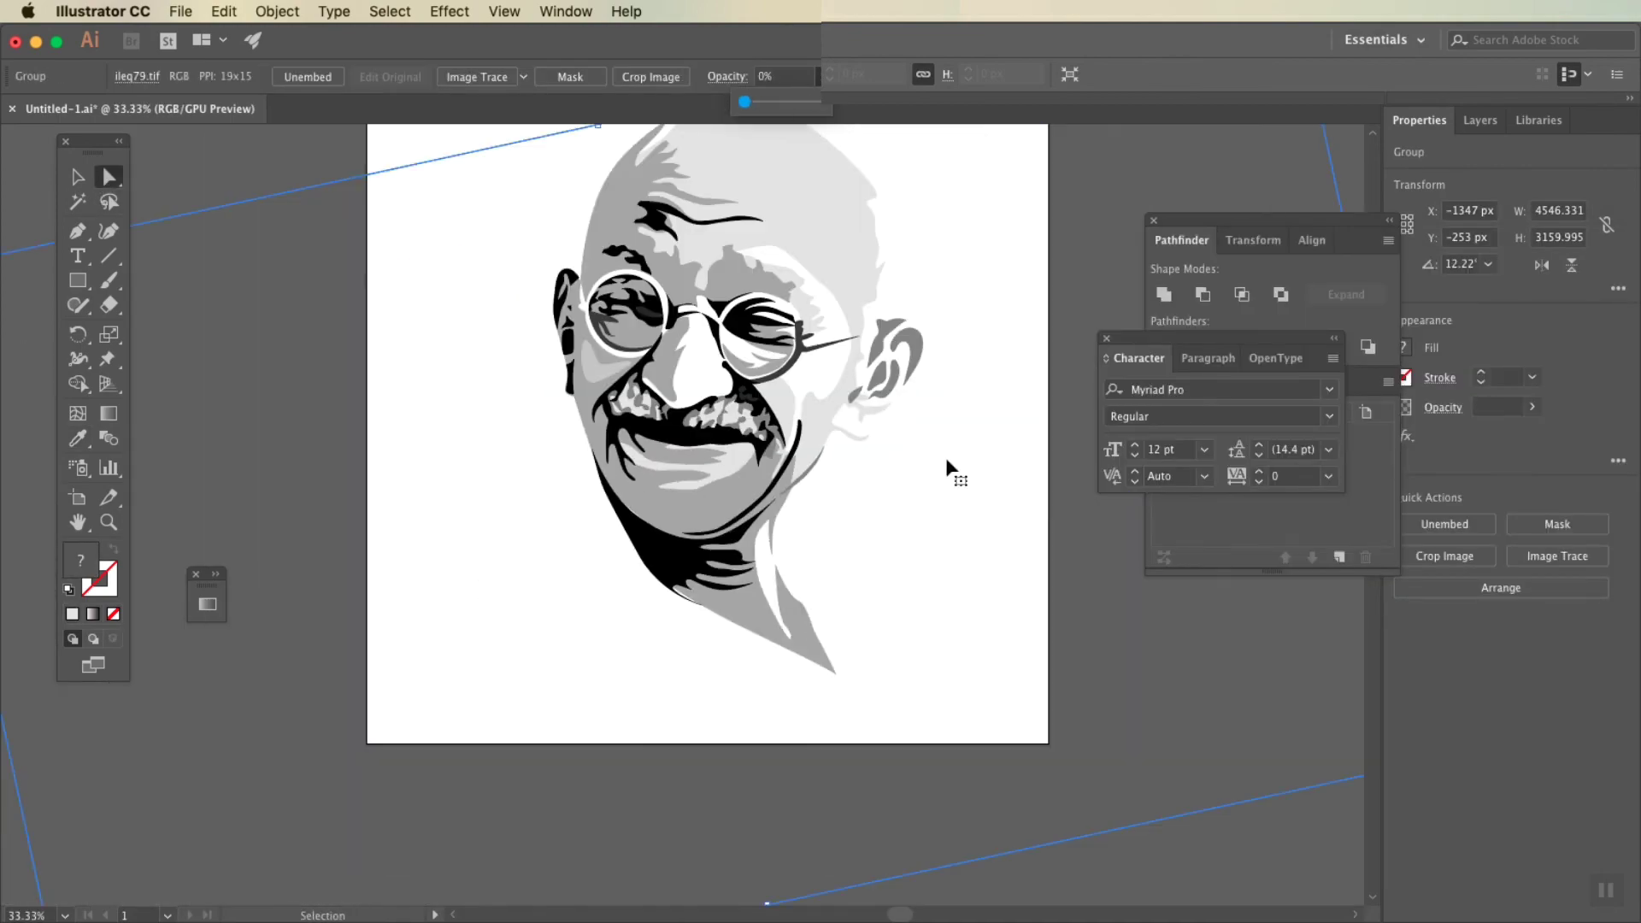
pyautogui.scroll(3, 781, 347)
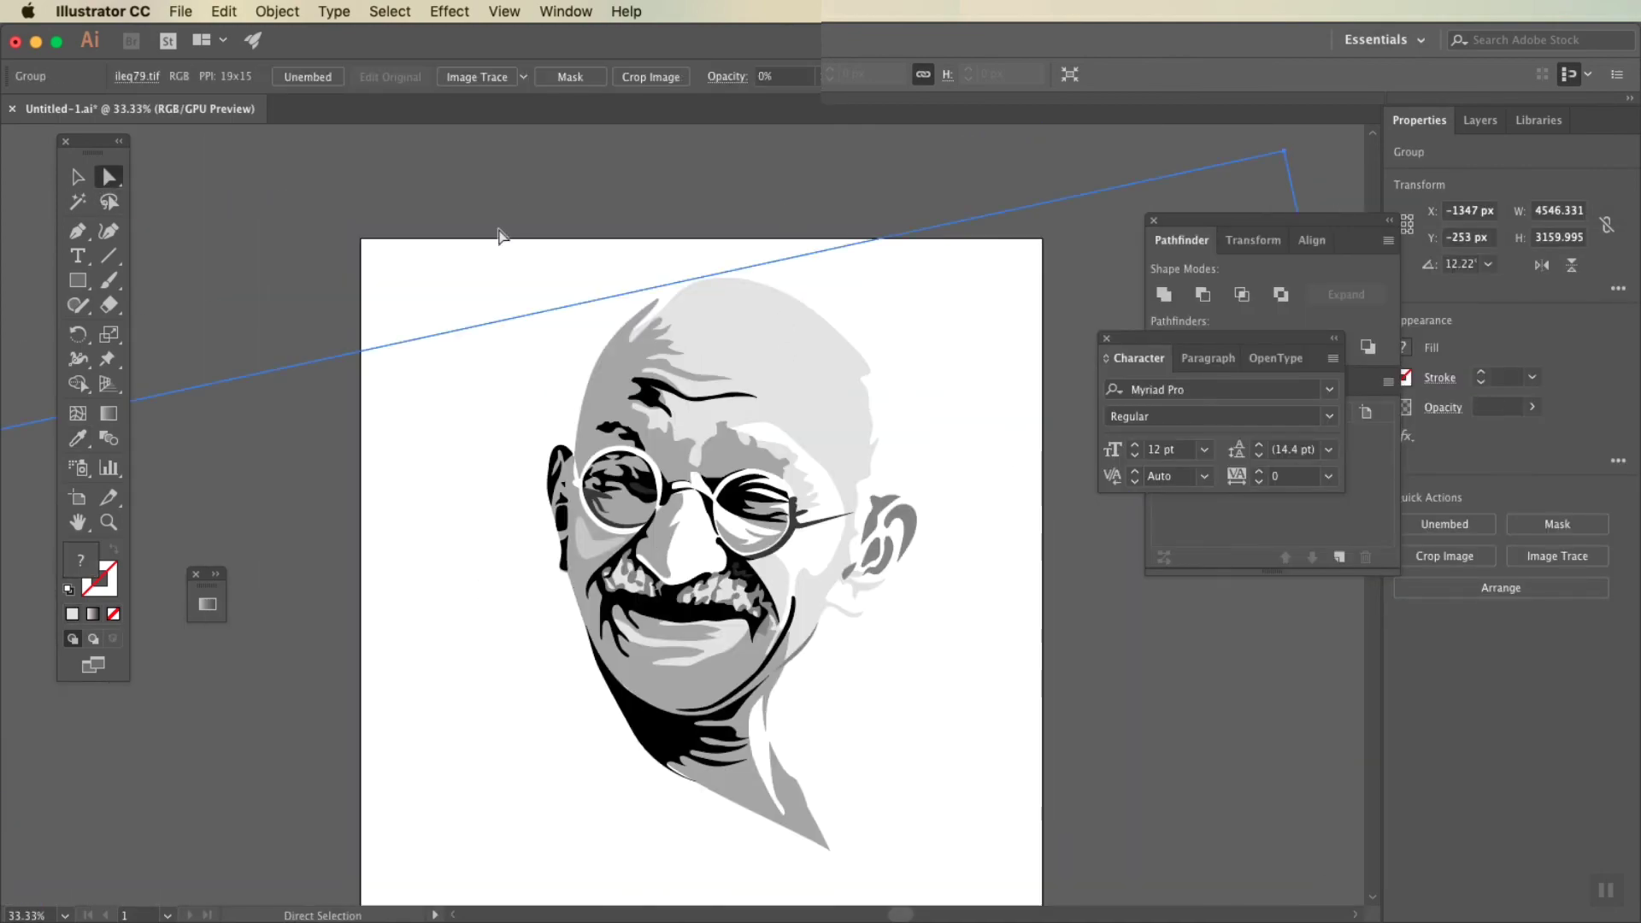
pyautogui.moveTo(745, 102); pyautogui.dragTo(791, 102)
# Step: Trace a highlight shape across the top of the head and fill it white
pyautogui.press('super+plus')
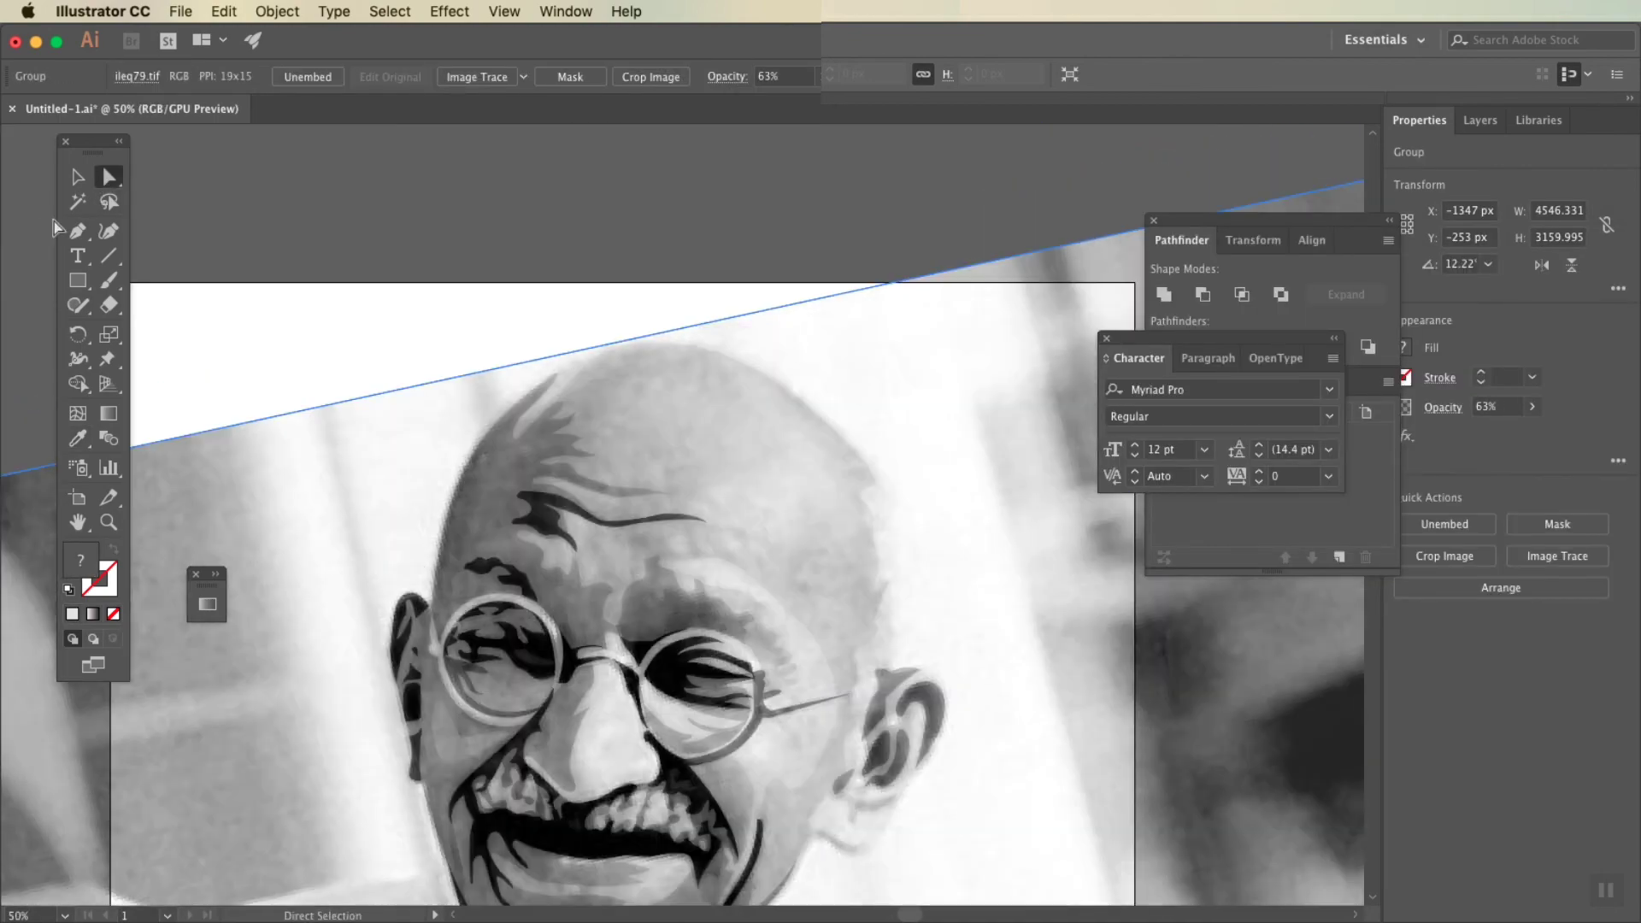
pyautogui.click(610, 432)
pyautogui.moveTo(697, 388); pyautogui.dragTo(722, 367)
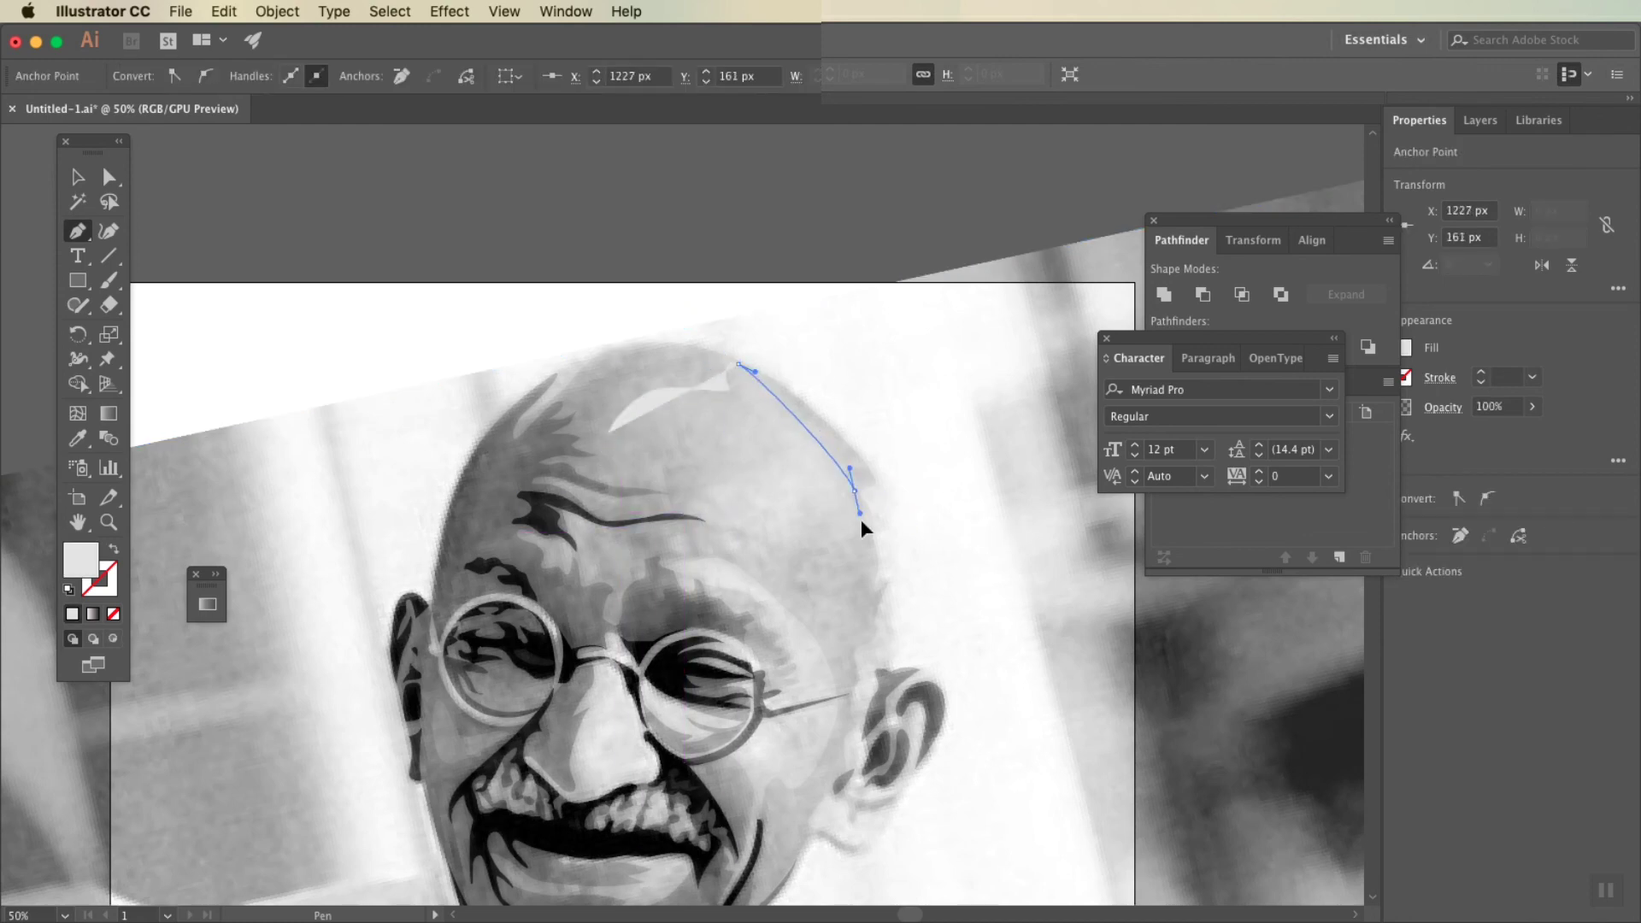
pyautogui.moveTo(864, 528); pyautogui.dragTo(860, 541)
pyautogui.moveTo(773, 551); pyautogui.dragTo(747, 545)
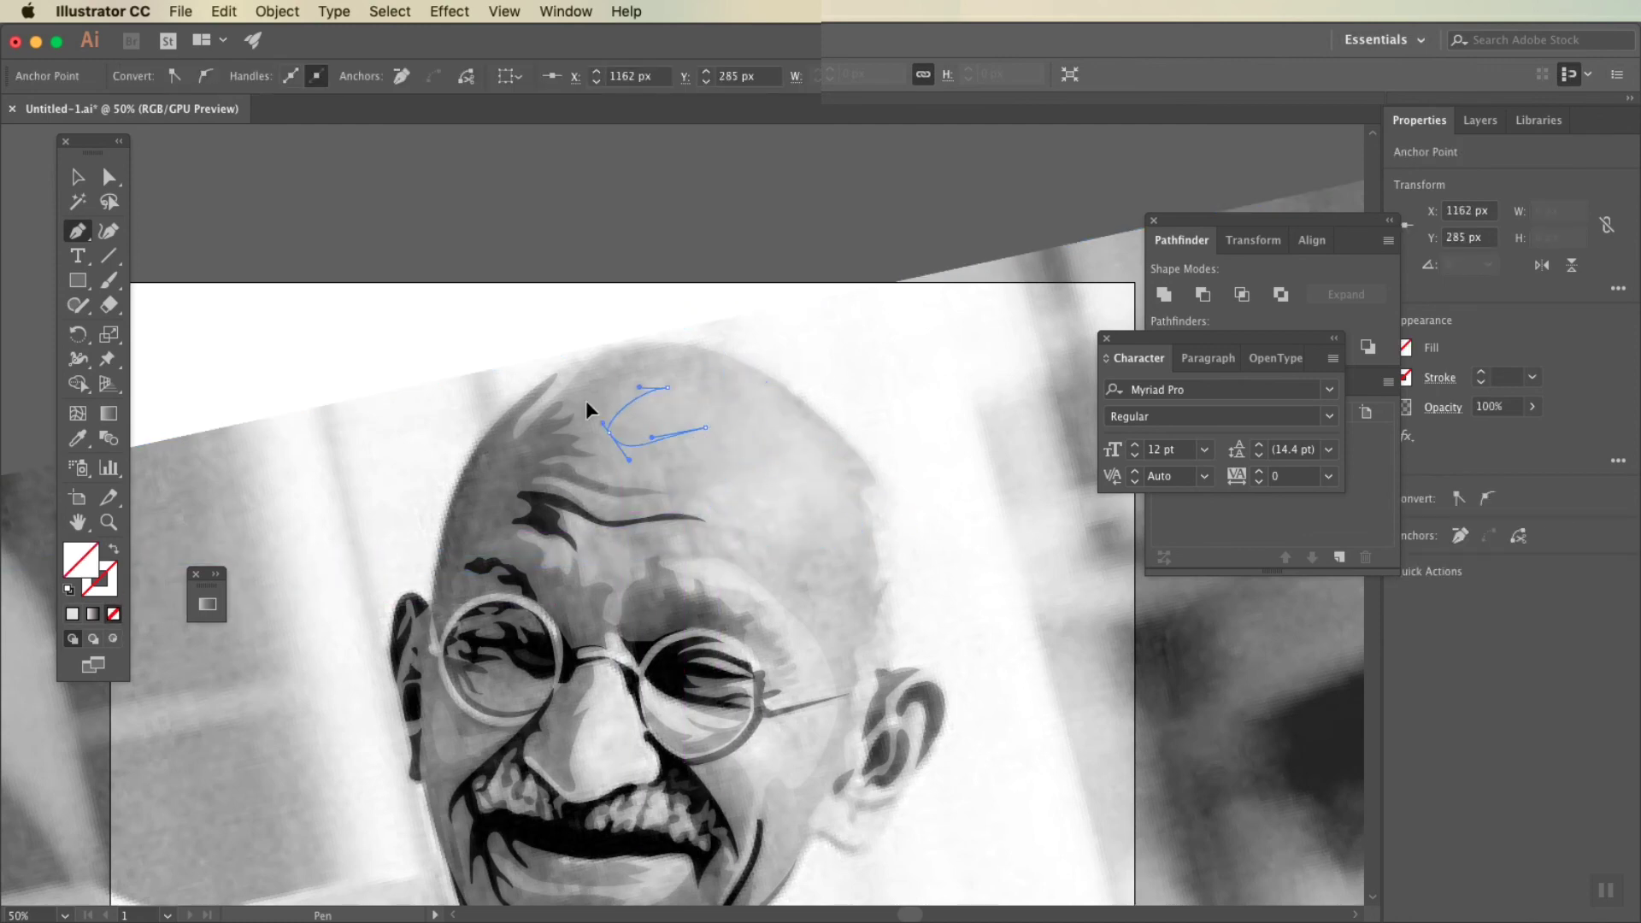
pyautogui.click(609, 432)
pyautogui.press('i')
# Step: Fade the reference photo out completely to view the highlight
pyautogui.click(773, 323)
pyautogui.moveTo(787, 101); pyautogui.dragTo(672, 179)
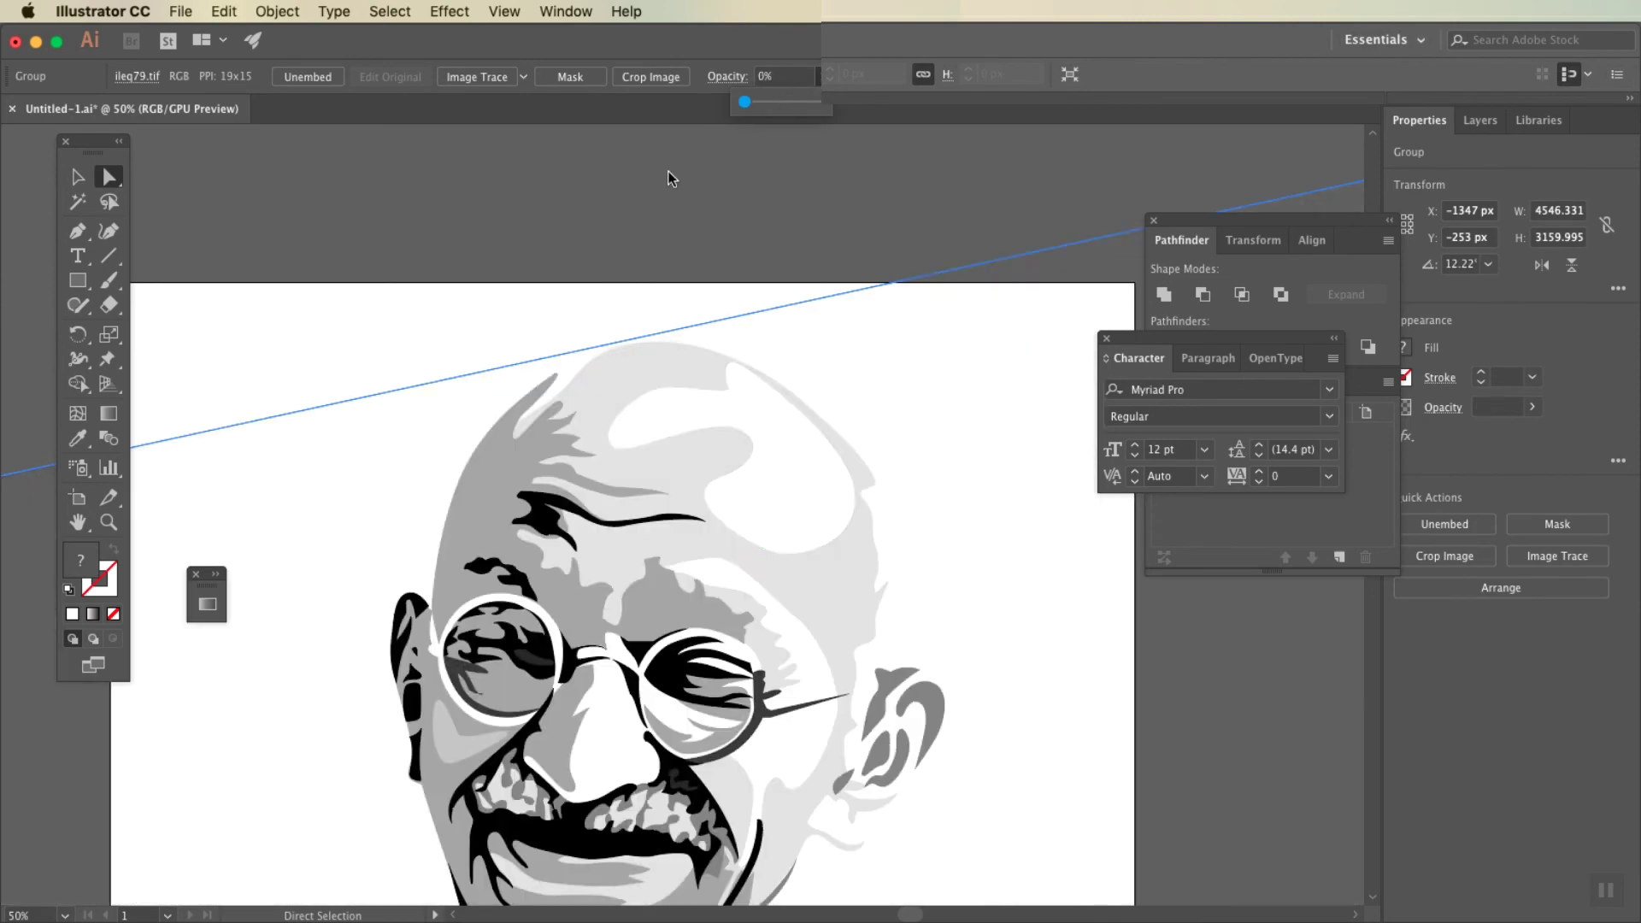
pyautogui.click(672, 178)
pyautogui.press('super+minus')
pyautogui.moveTo(987, 323); pyautogui.dragTo(989, 325)
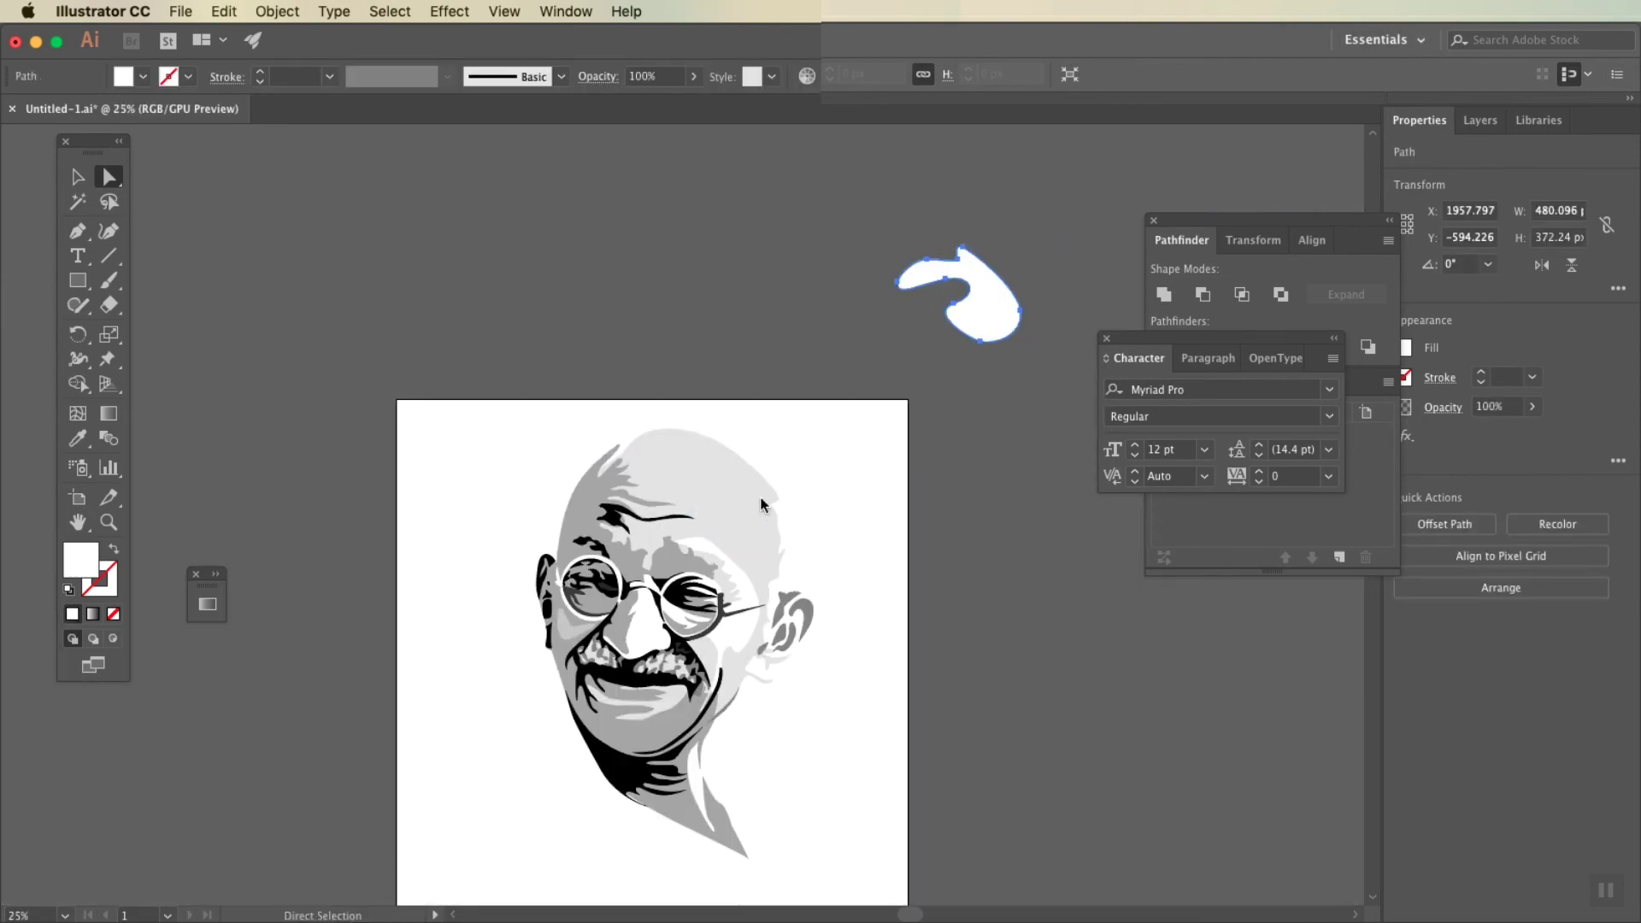
pyautogui.press('super+z')
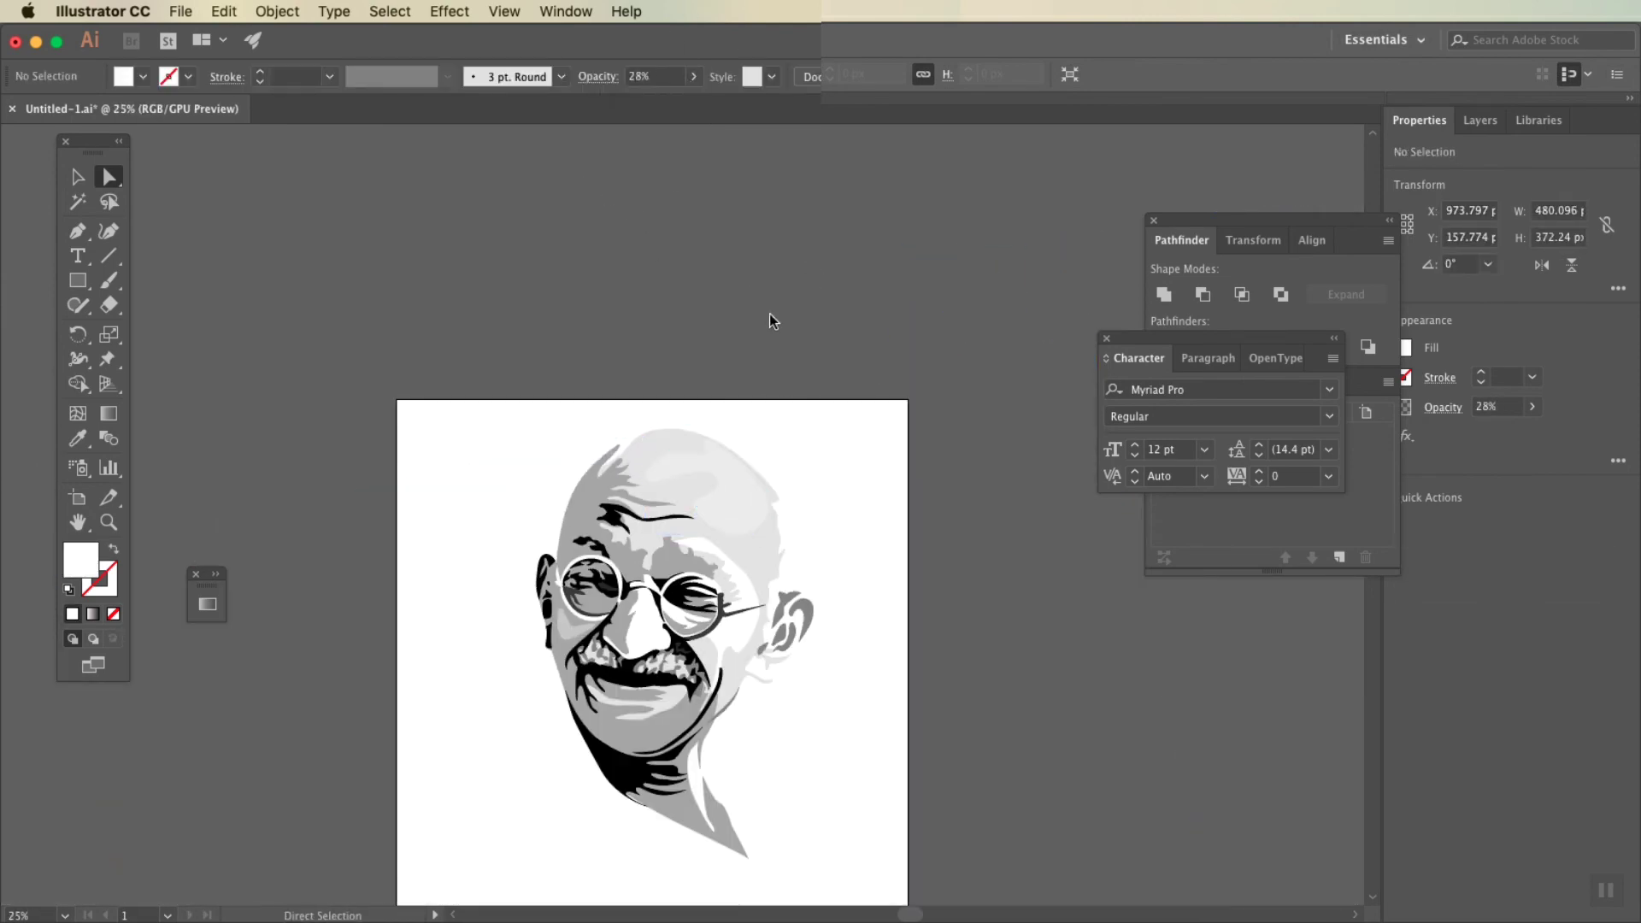
# Step: Set the head highlight's opacity to 28% and clear the selection
pyautogui.click(677, 75)
pyautogui.write('28')
pyautogui.press('Return')
pyautogui.click(685, 542)
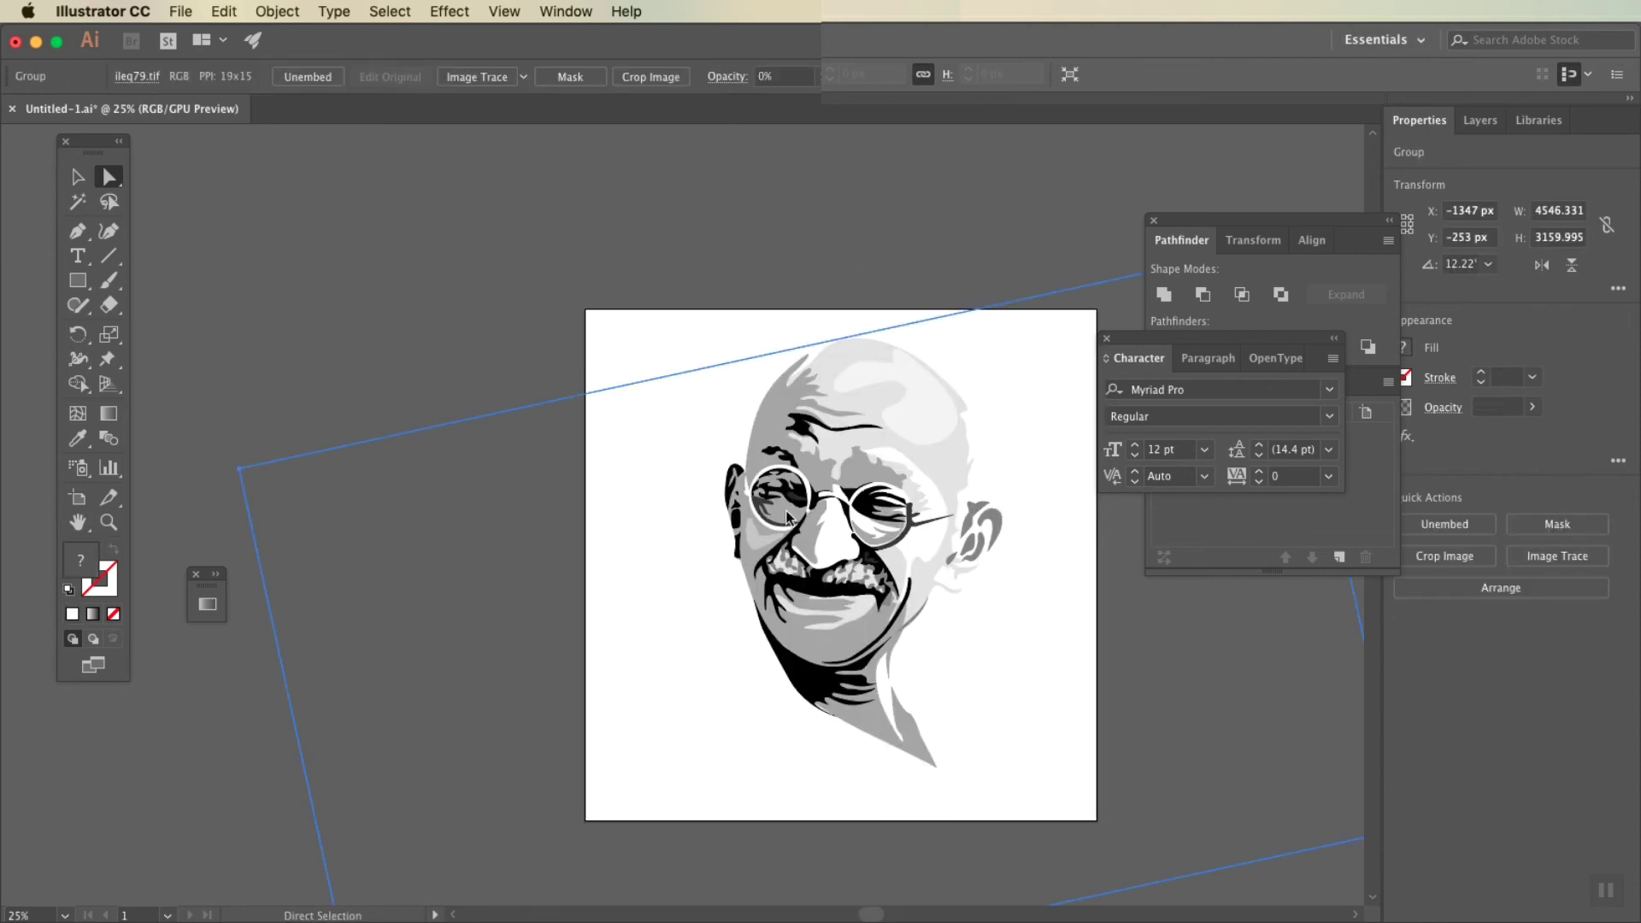
pyautogui.press('super+plus')
pyautogui.click(824, 509)
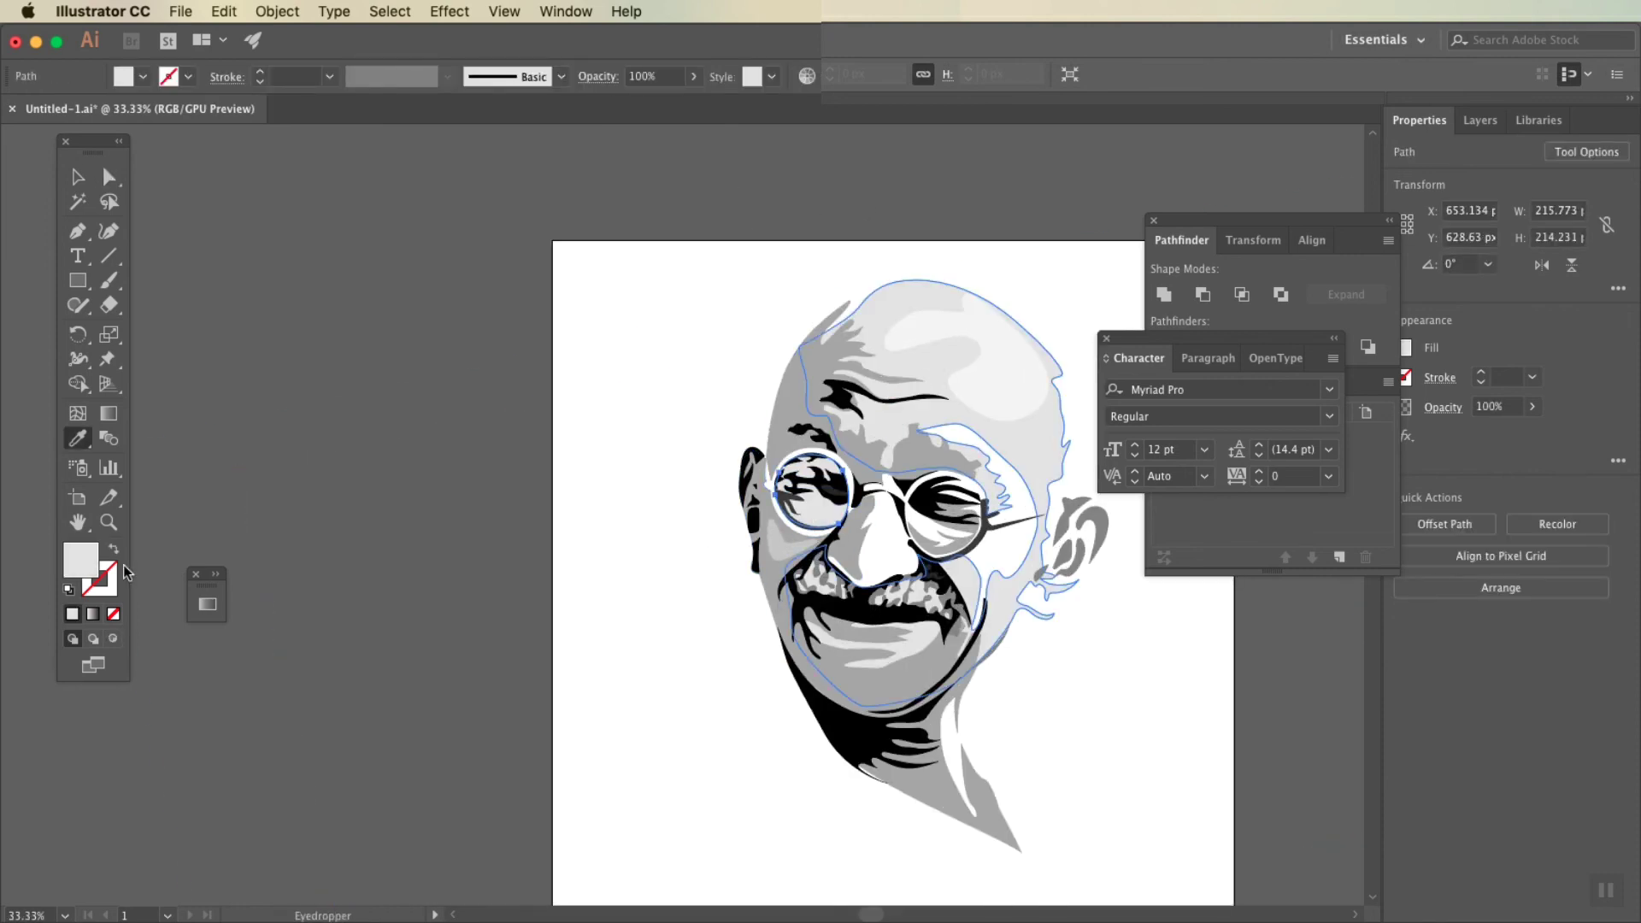
pyautogui.click(109, 176)
pyautogui.click(334, 267)
# Step: Raise the reference photo's opacity back to 90% over the artwork
pyautogui.press('super+minus')
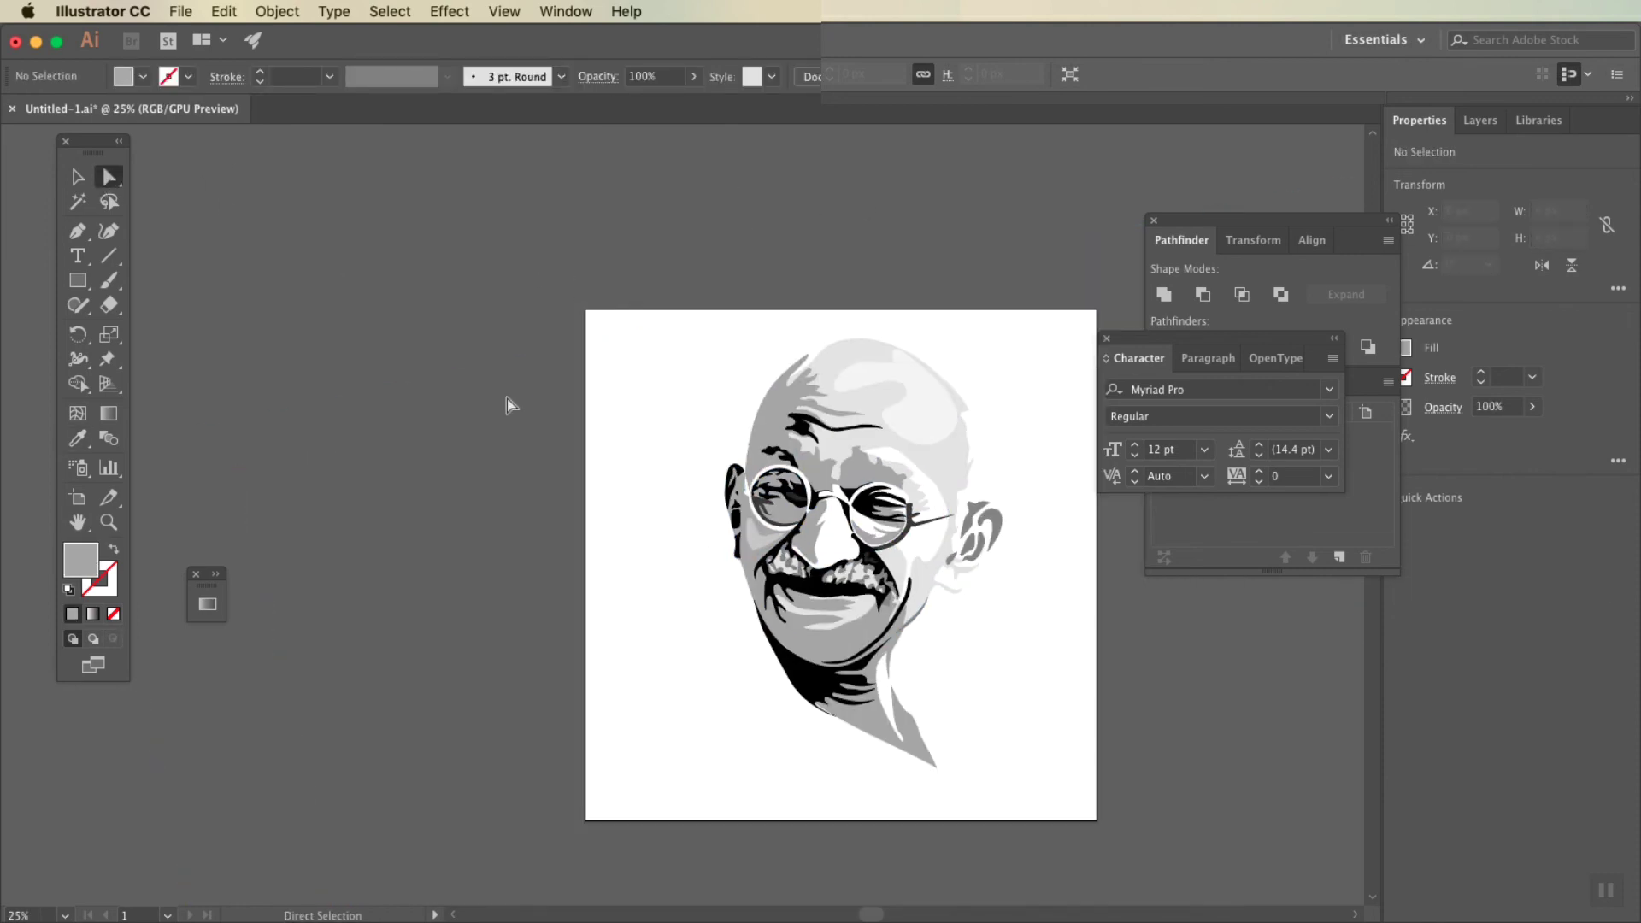
pyautogui.hscroll(2, 678, 231)
pyautogui.click(586, 439)
pyautogui.click(819, 76)
pyautogui.moveTo(740, 101)
pyautogui.mouseDown()
pyautogui.moveTo(834, 111)
pyautogui.moveTo(813, 104)
pyautogui.mouseUp()
pyautogui.press('super+plus')
pyautogui.press('super+plus')
# Step: Pen-trace a curved, unfilled shape under the left lens of the glasses
pyautogui.press('p')
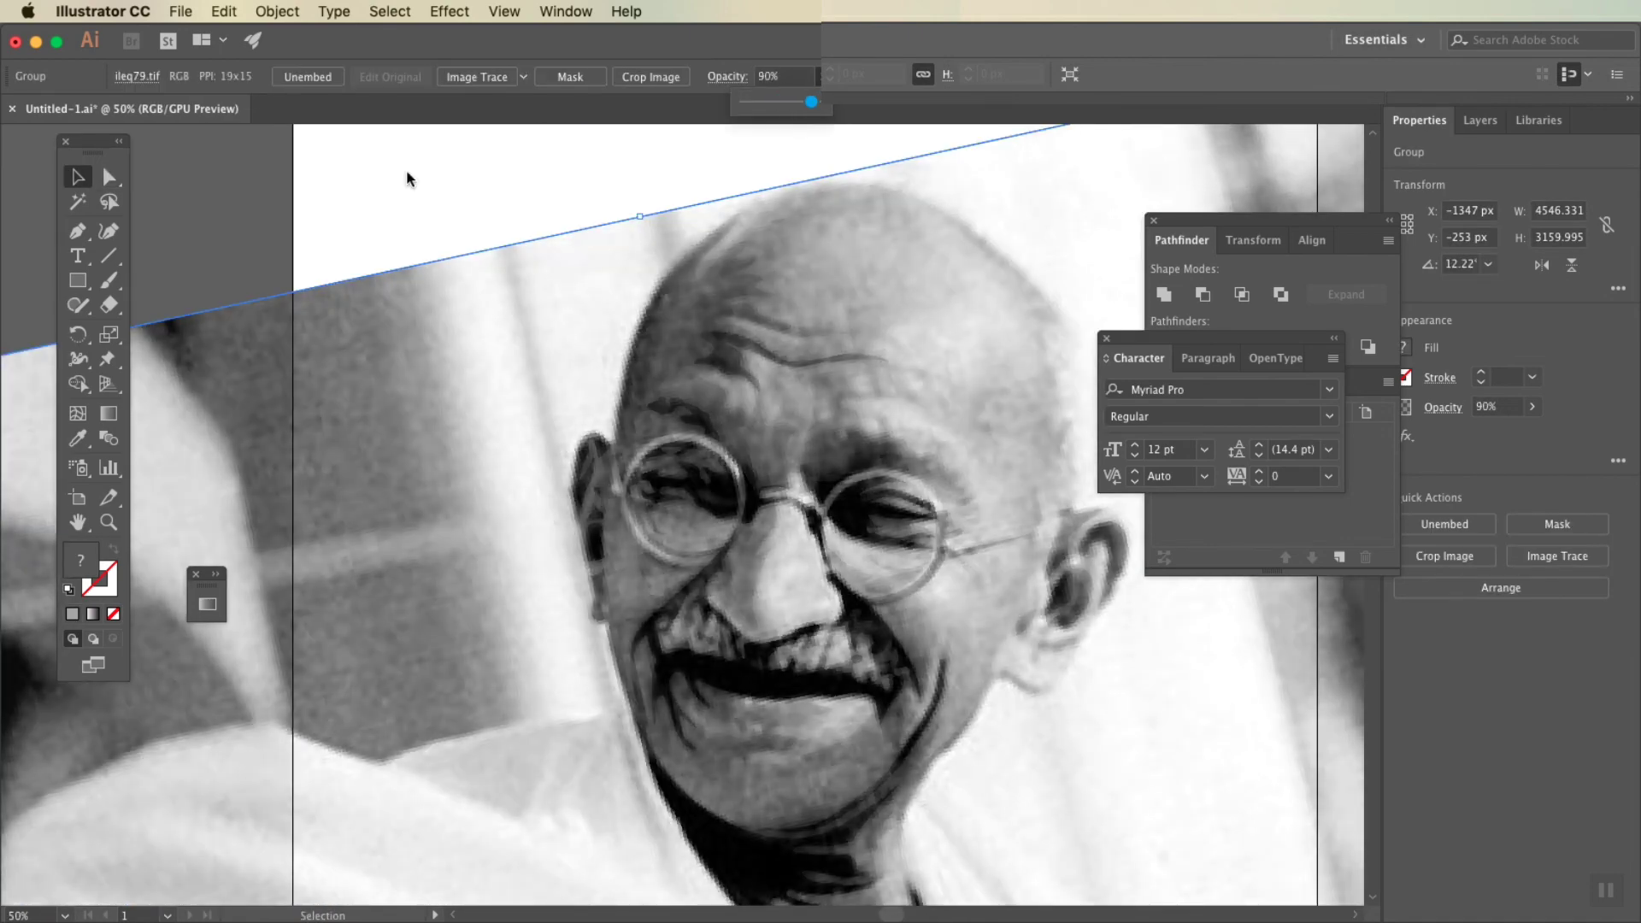
pyautogui.scroll(-5, 598, 513)
pyautogui.press('super+plus')
pyautogui.scroll(3, 599, 513)
pyautogui.click(667, 524)
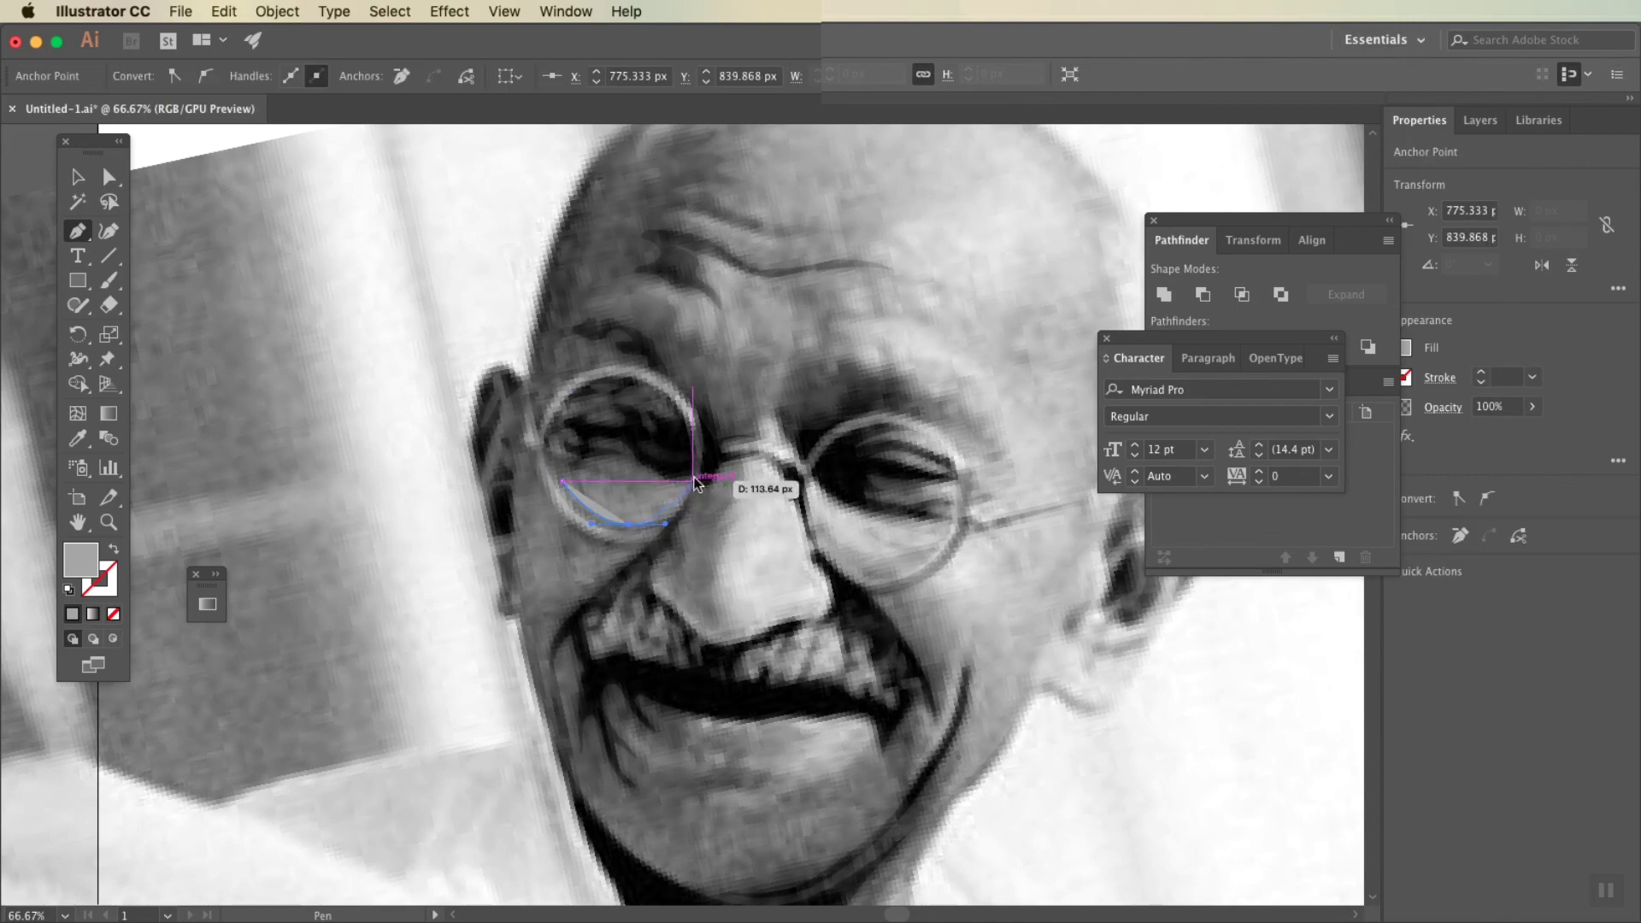
pyautogui.moveTo(653, 486); pyautogui.dragTo(747, 559)
pyautogui.press('/')
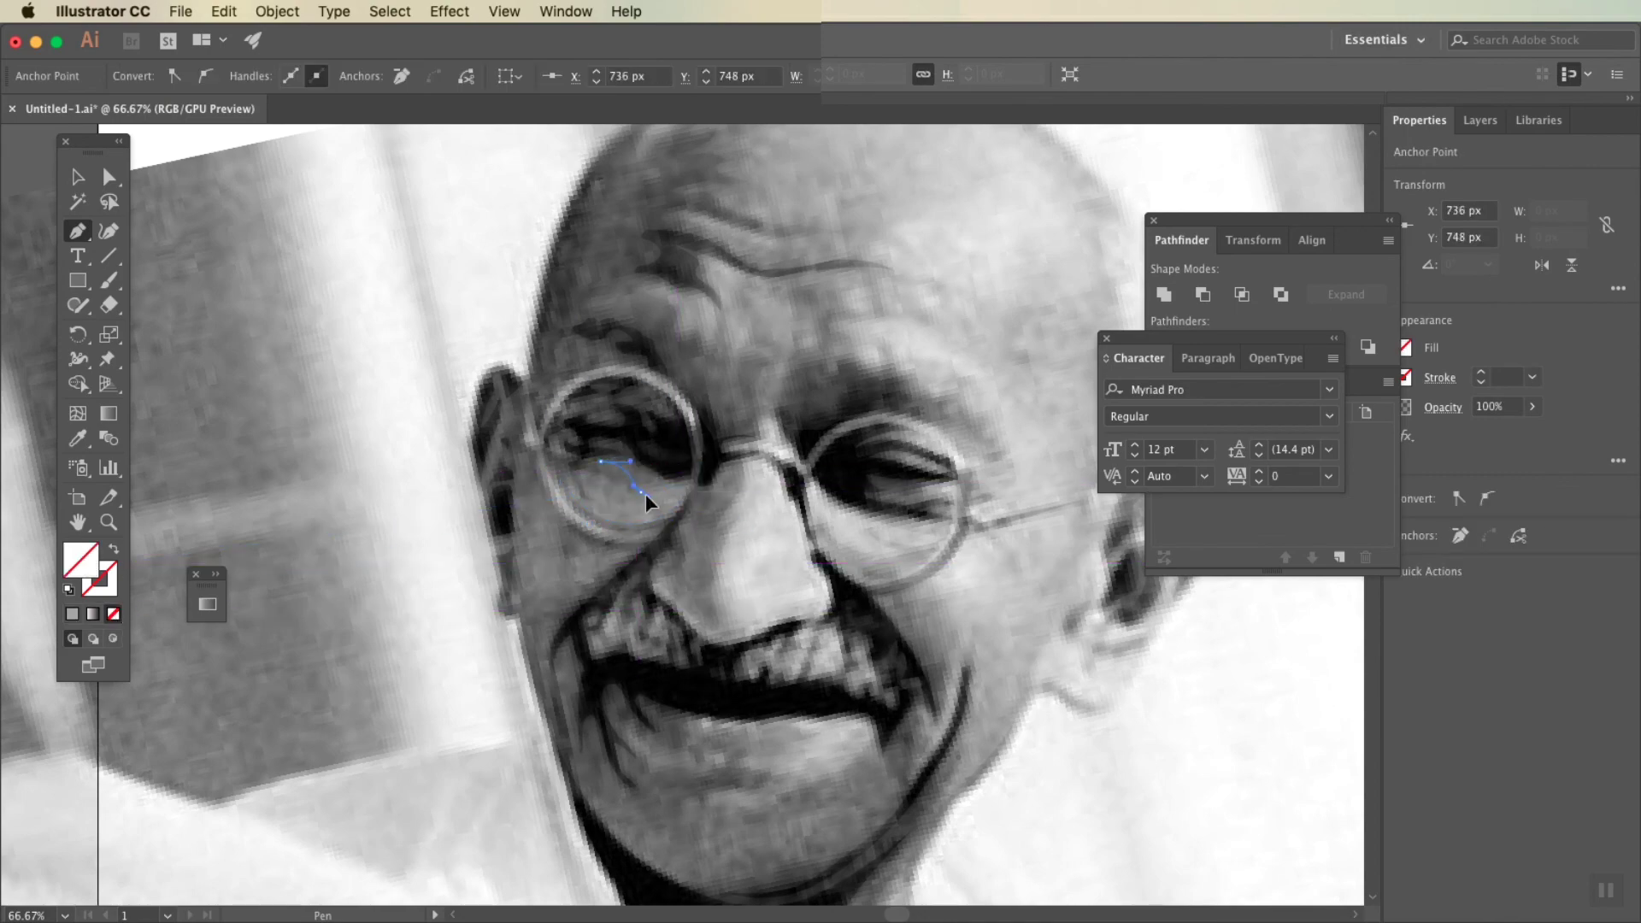
pyautogui.press('a')
pyautogui.press('super+0')
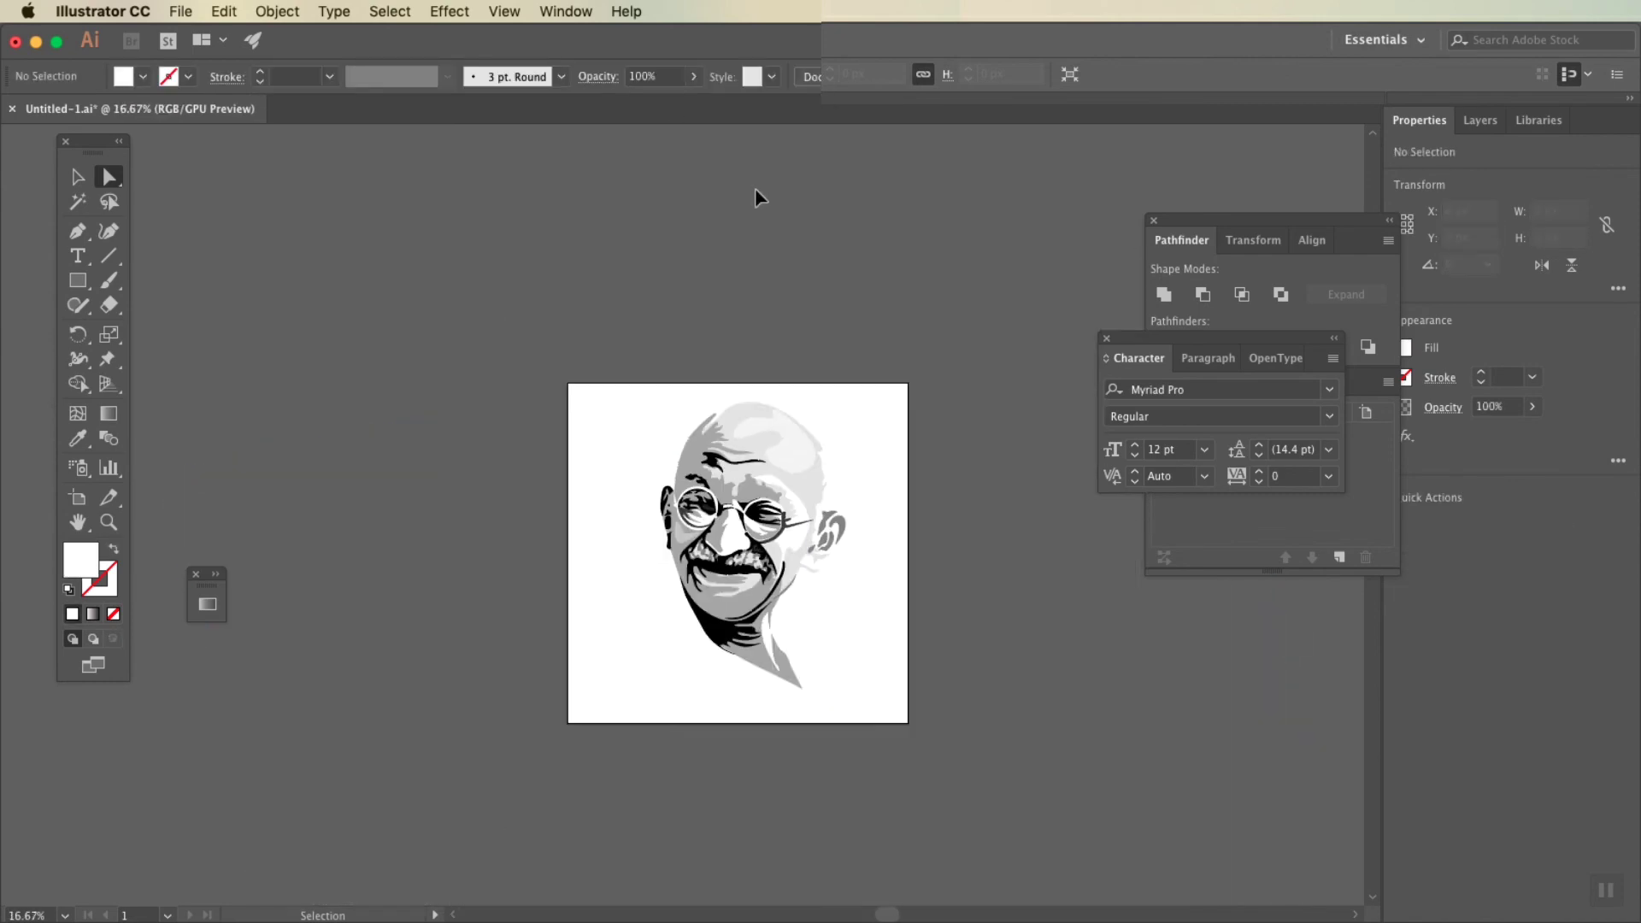
# Step: Export the portrait as JPEG named 01 using artboards, producing 01-01.jpg
pyautogui.click(76, 177)
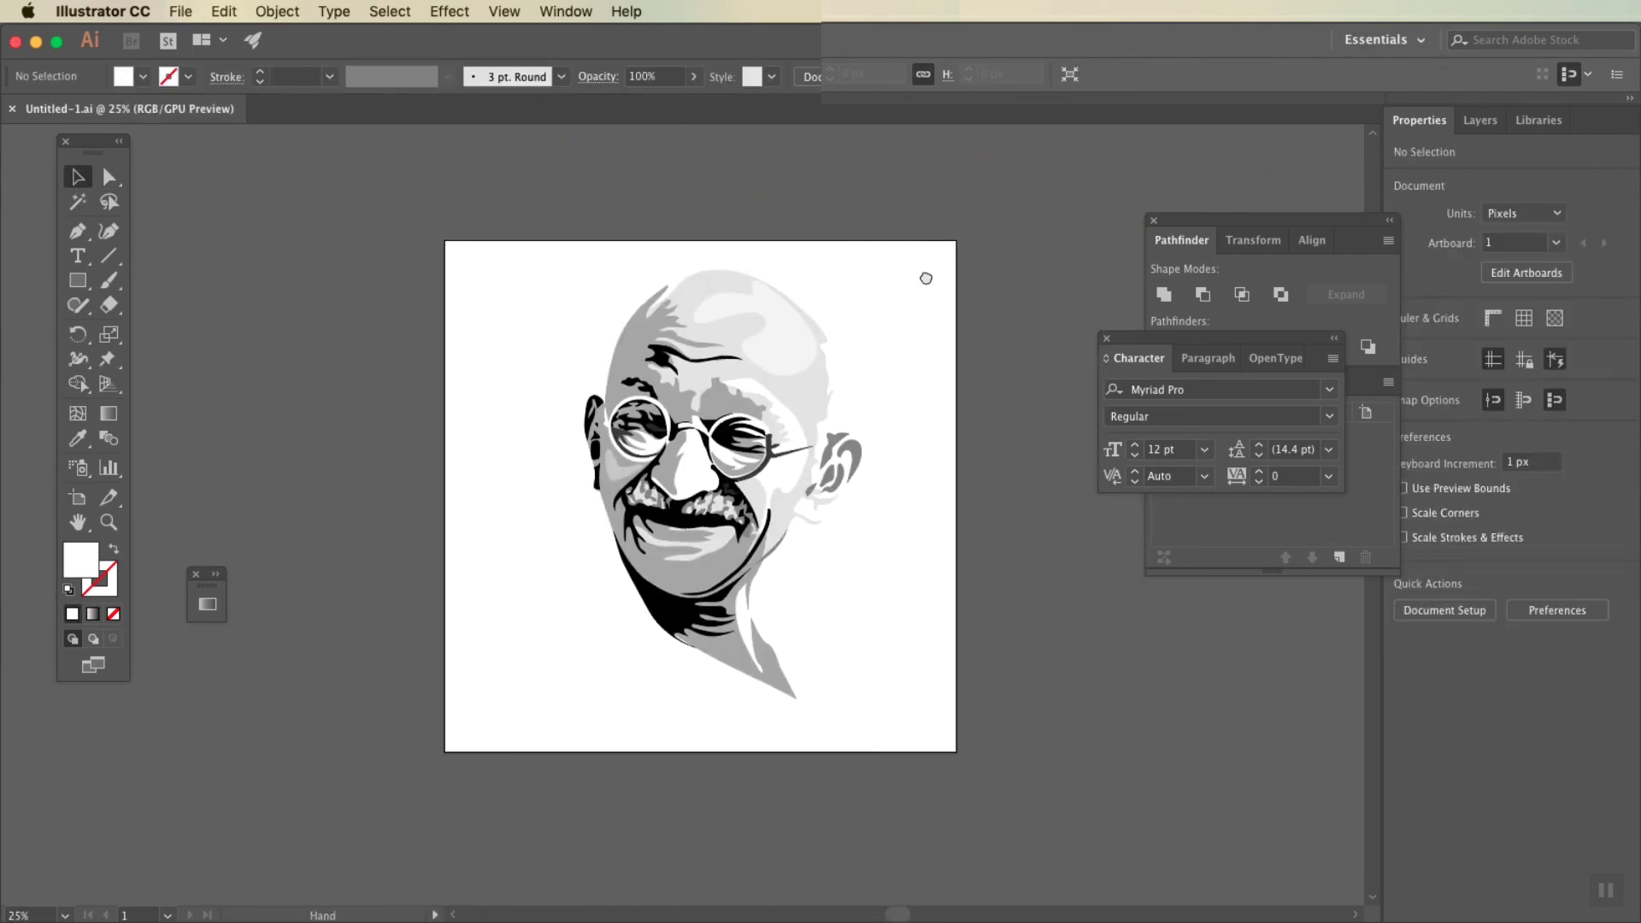
pyautogui.click(181, 12)
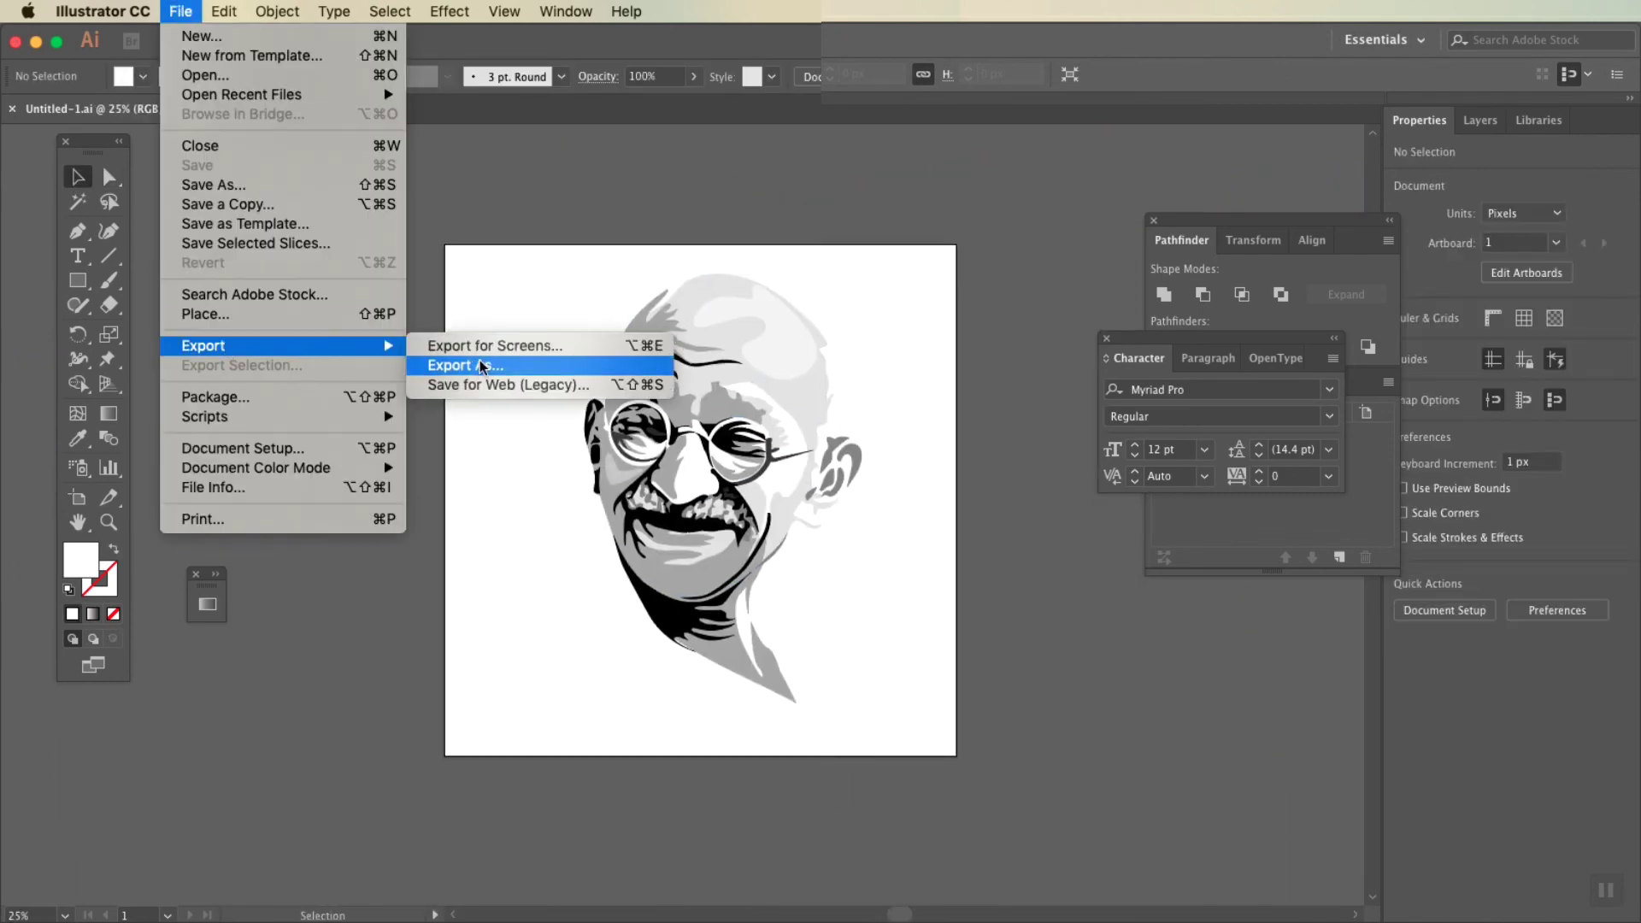
pyautogui.click(476, 367)
pyautogui.click(820, 629)
pyautogui.click(752, 780)
pyautogui.write('01.jpg')
pyautogui.press('Return')
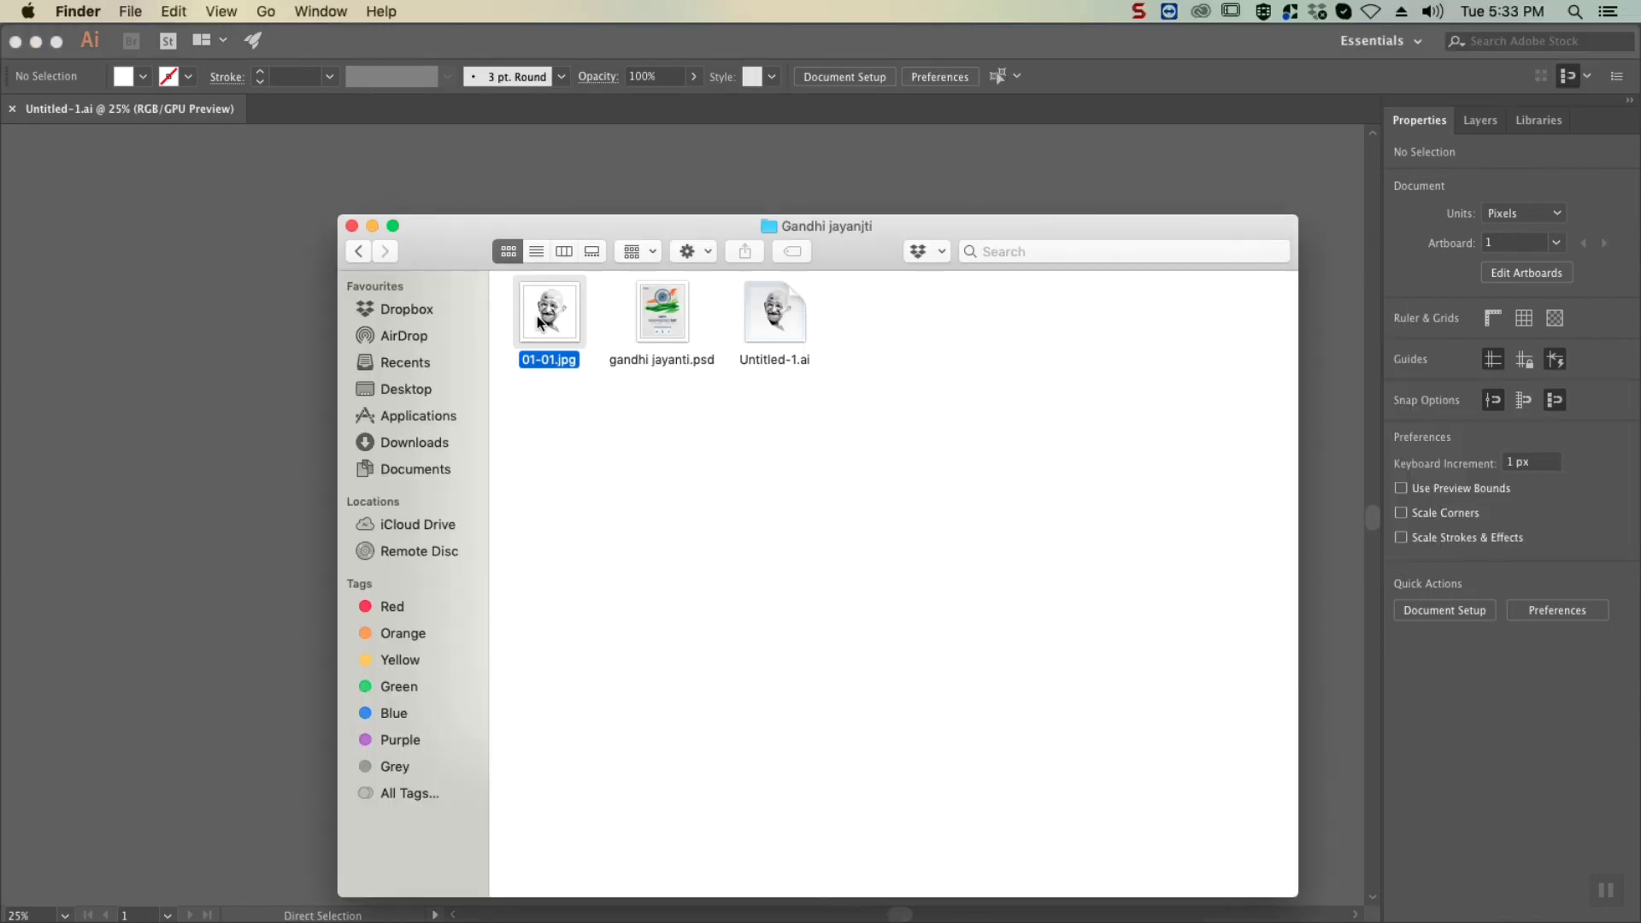
pyautogui.press('space')
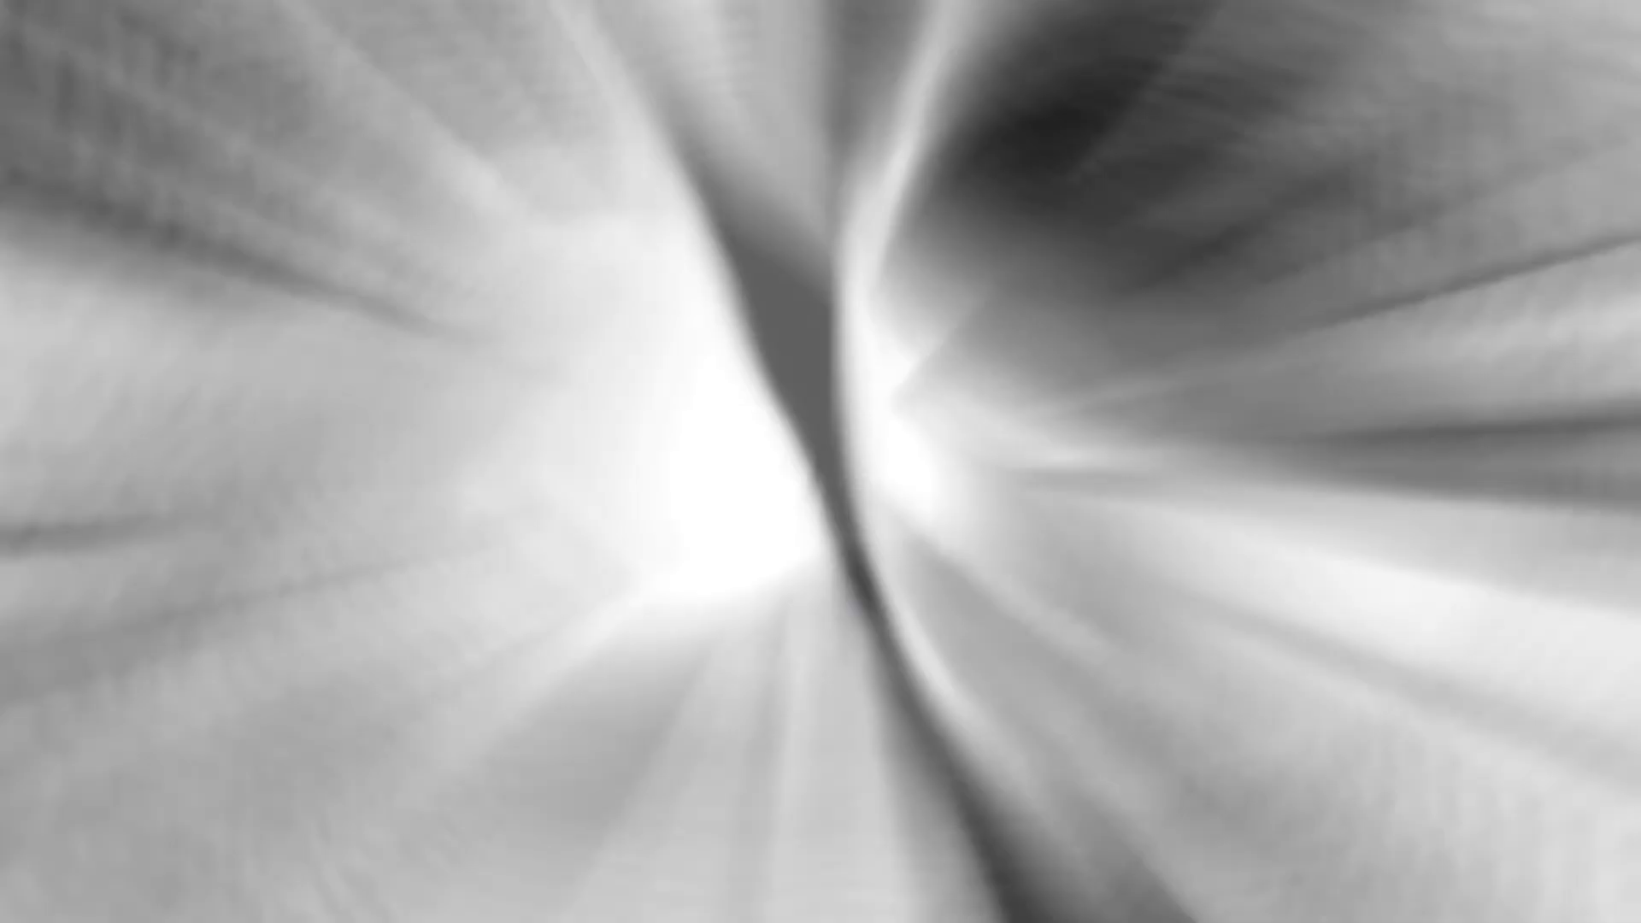